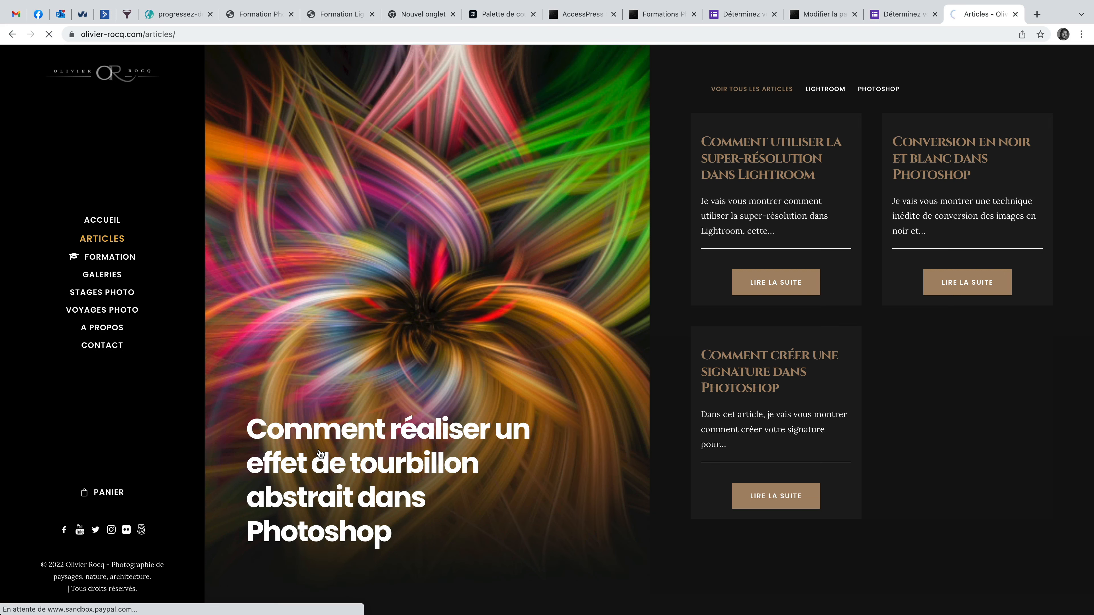
# Step: Open the article on creating an abstract swirl effect in Photoshop and look through its introduction and before/after image
pyautogui.click(320, 453)
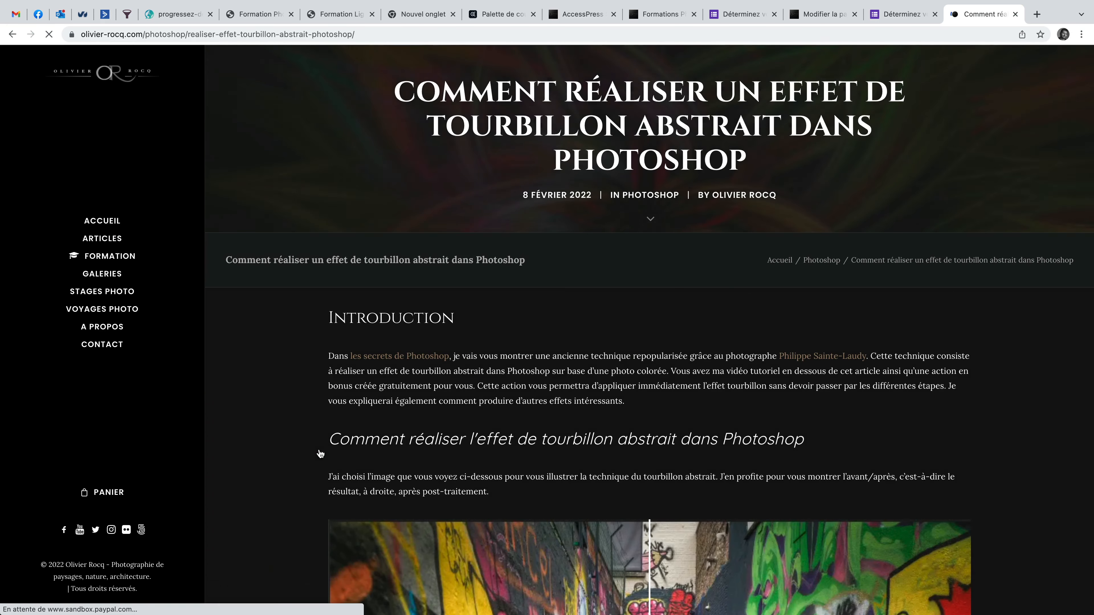
pyautogui.scroll(-8, 324, 444)
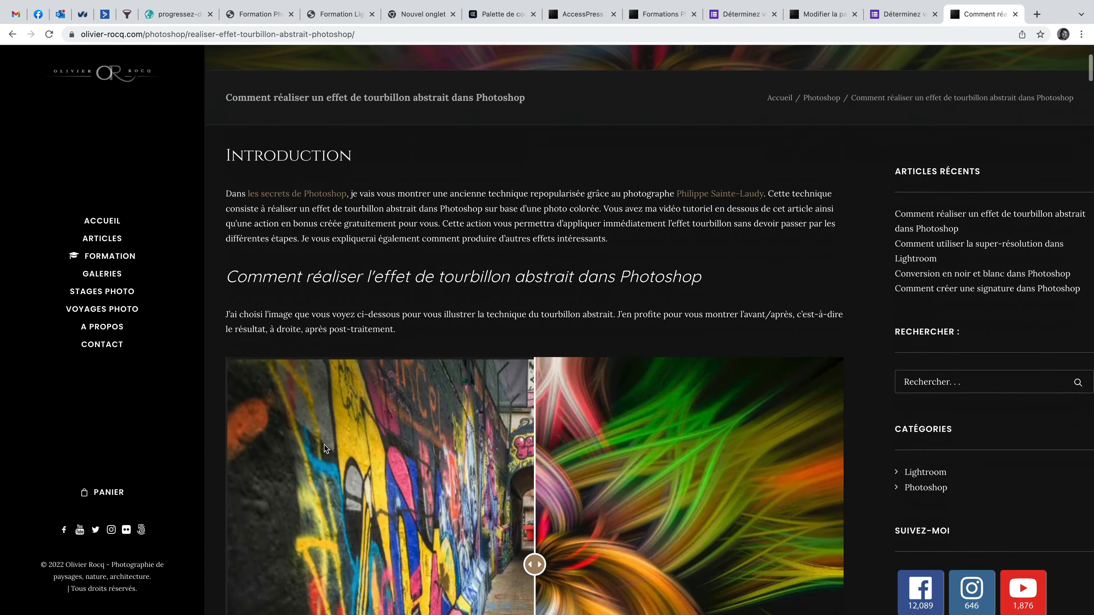
pyautogui.scroll(-15, 324, 446)
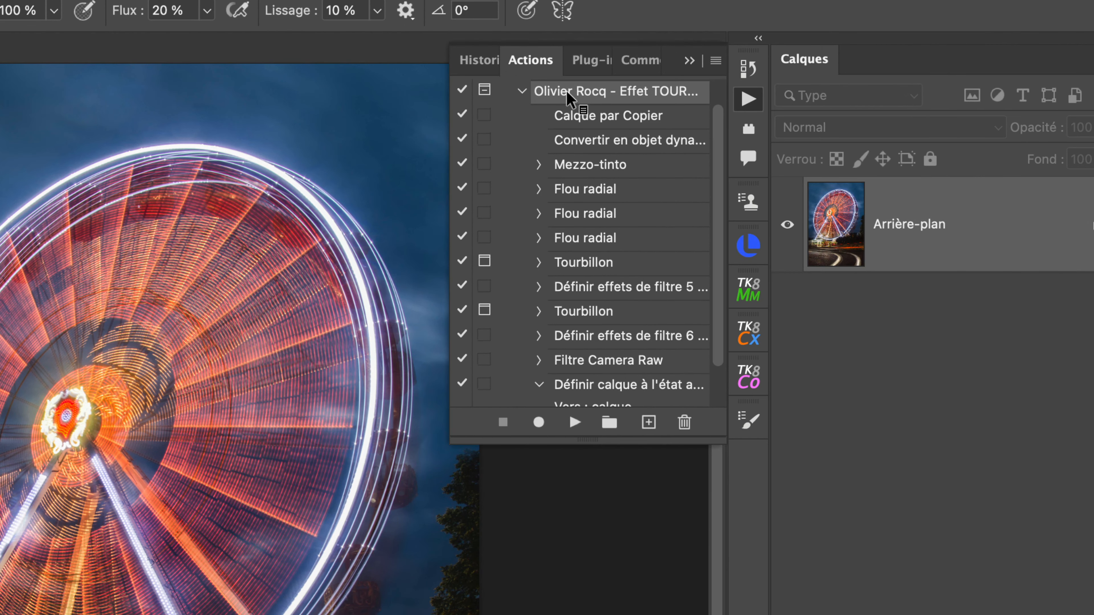
# Step: Run the abstract swirl effect action on the Ferris wheel photo and set the first Tourbillon filter's angle to 106°
pyautogui.click(522, 91)
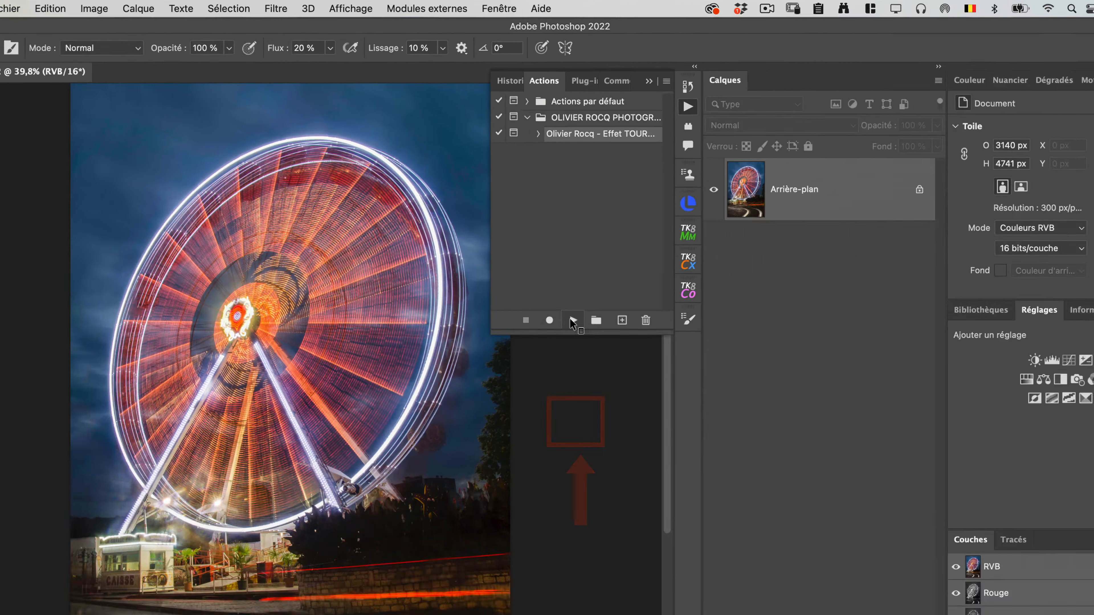
pyautogui.click(572, 321)
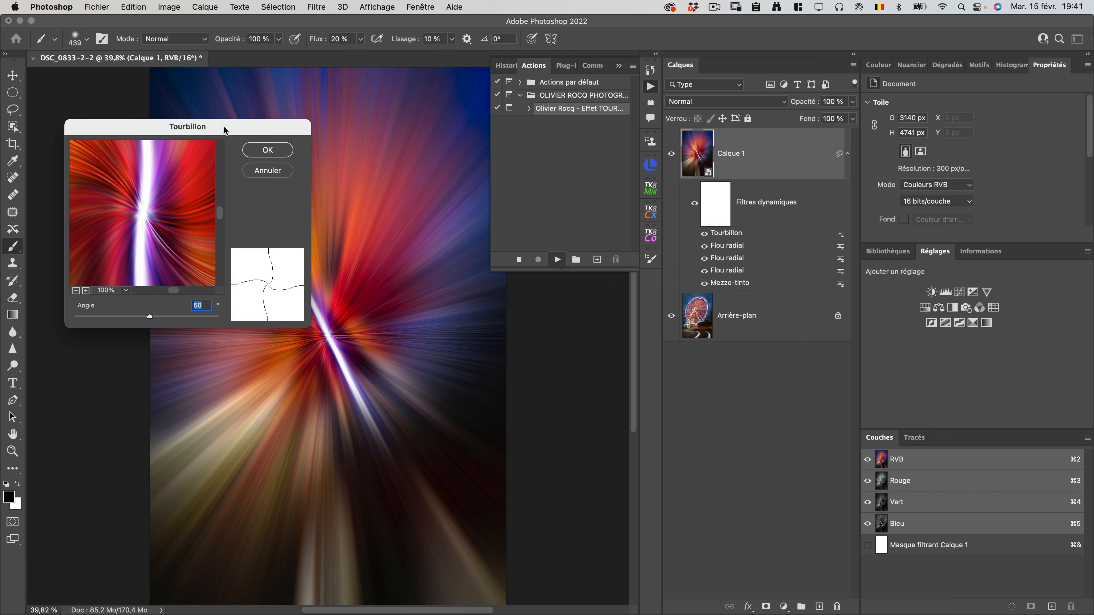
pyautogui.moveTo(222, 128); pyautogui.dragTo(610, 198)
pyautogui.moveTo(540, 386); pyautogui.dragTo(546, 389)
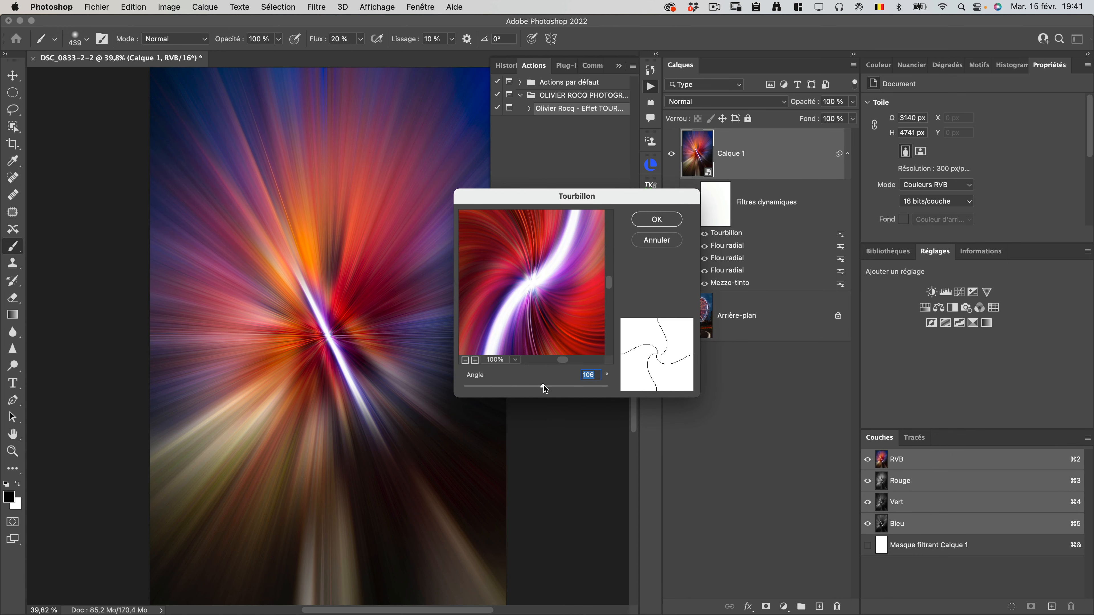
pyautogui.click(656, 219)
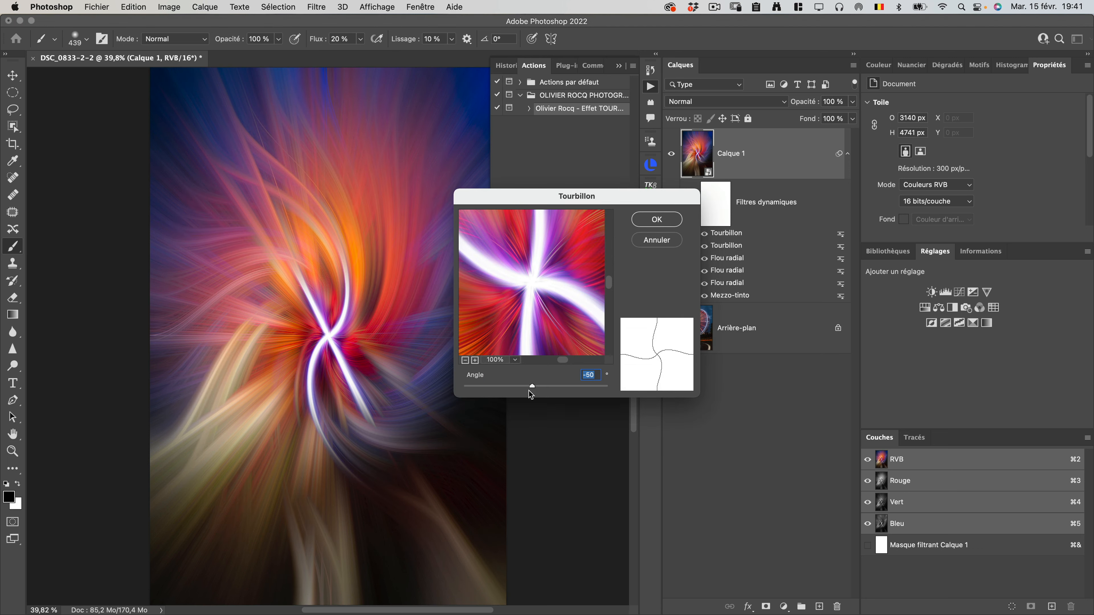
# Step: Set the second Tourbillon filter's angle to -106°, let the action finish and collapse the Actions panel
pyautogui.moveTo(531, 388); pyautogui.dragTo(527, 386)
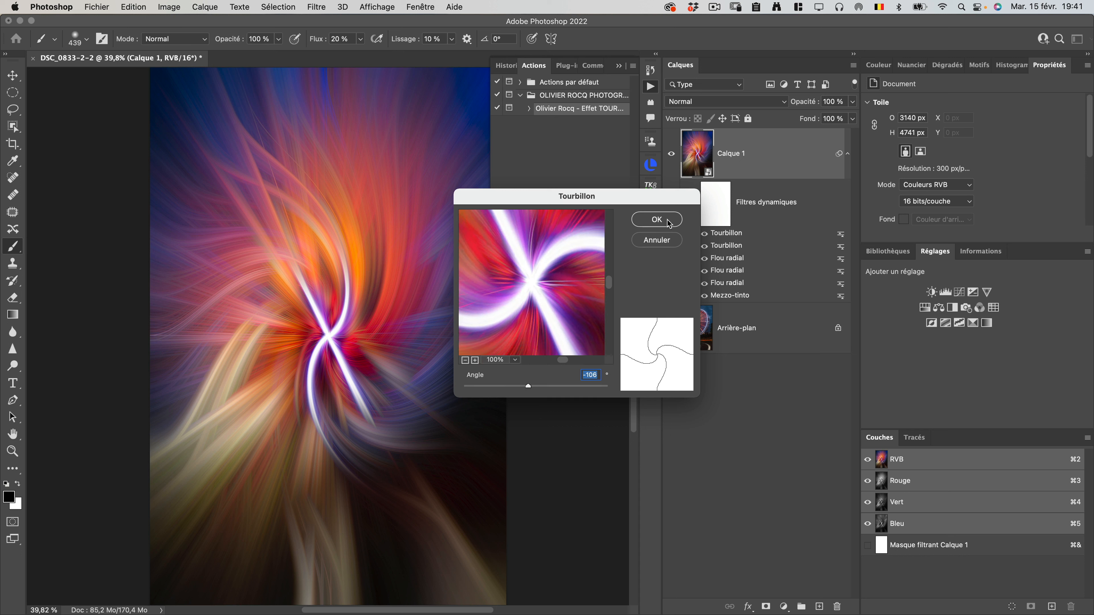
pyautogui.click(657, 221)
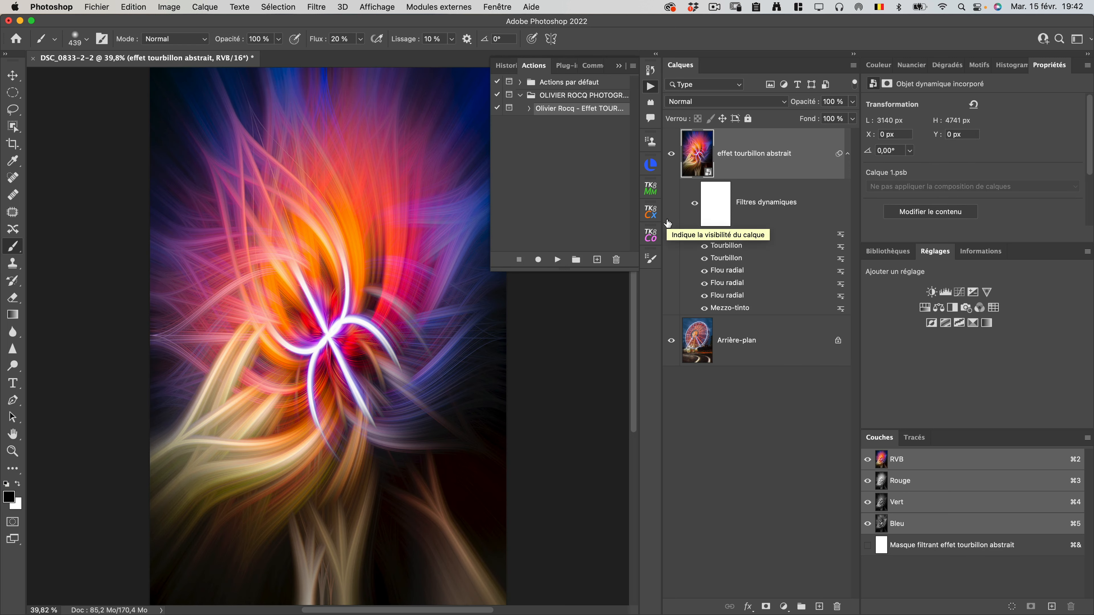
pyautogui.click(619, 66)
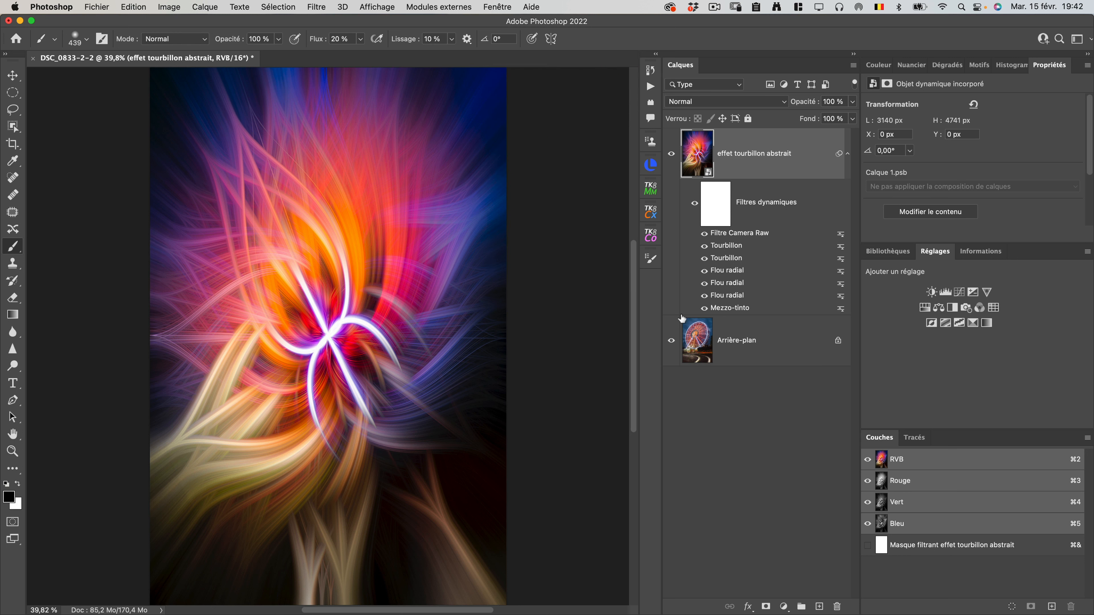
# Step: Compare the image with and without the "effet tourbillon abstrait" layer, leaving that layer hidden
pyautogui.click(671, 153)
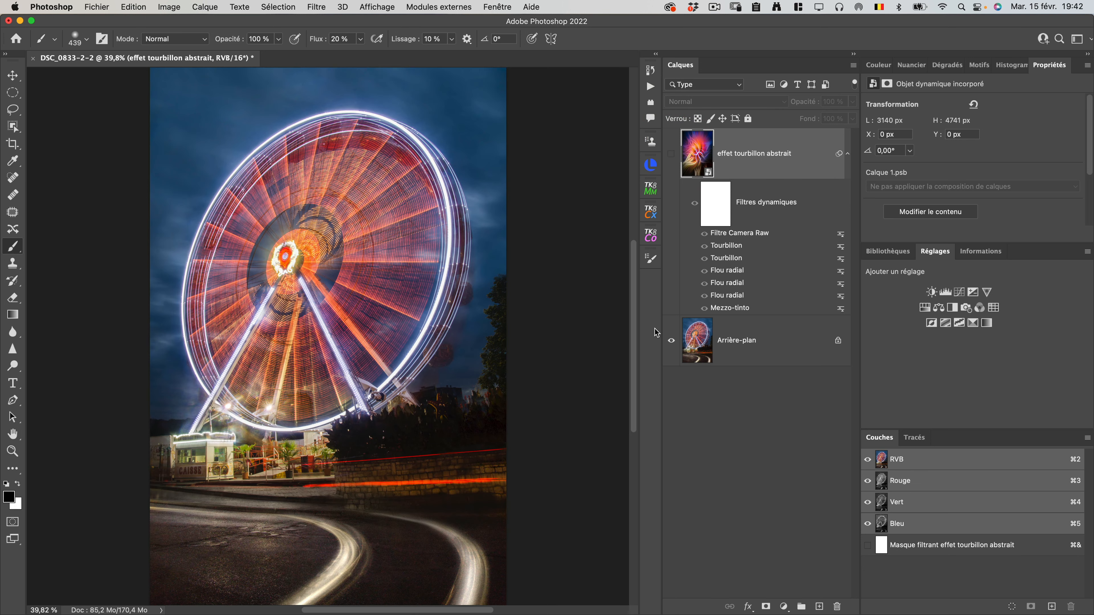
pyautogui.click(670, 155)
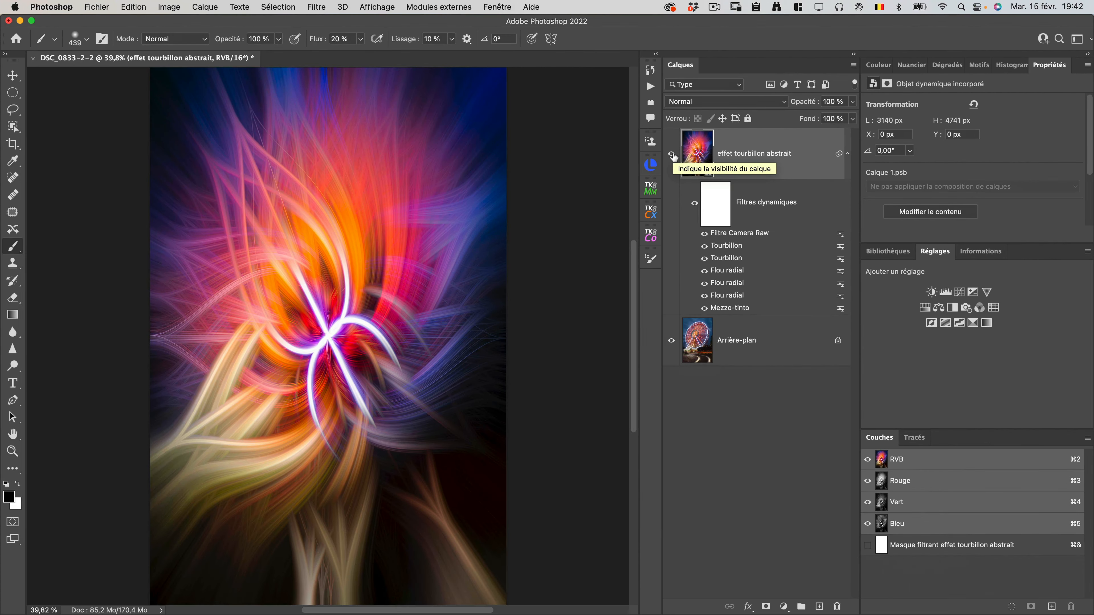
pyautogui.click(671, 154)
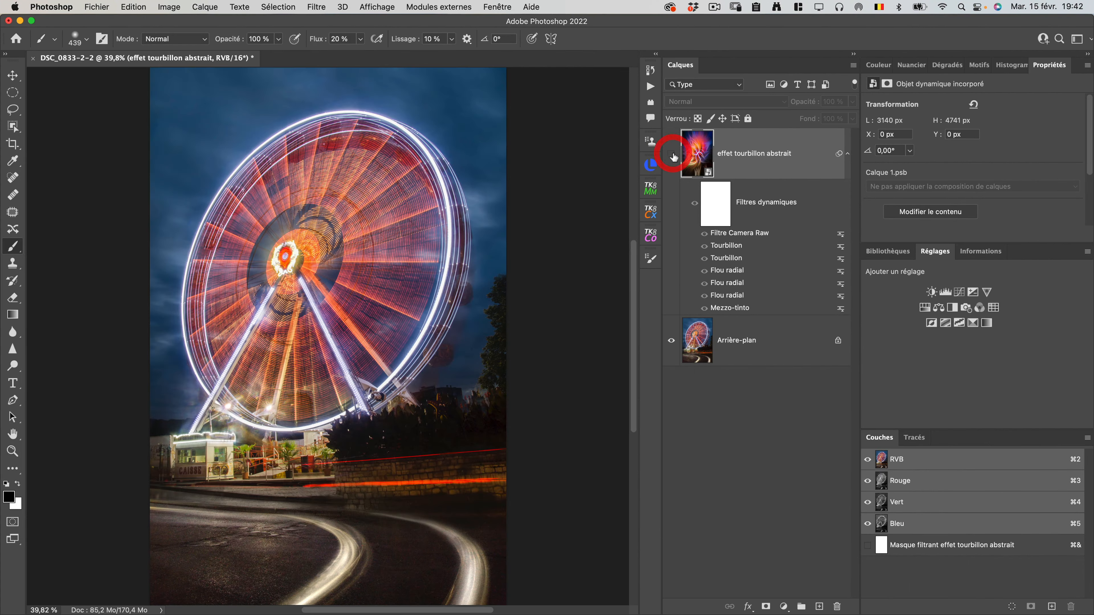
# Step: Select the Ferris wheel on the Arrière-plan layer with the automatic subject selection and check the selection in Quick Mask mode
pyautogui.click(723, 348)
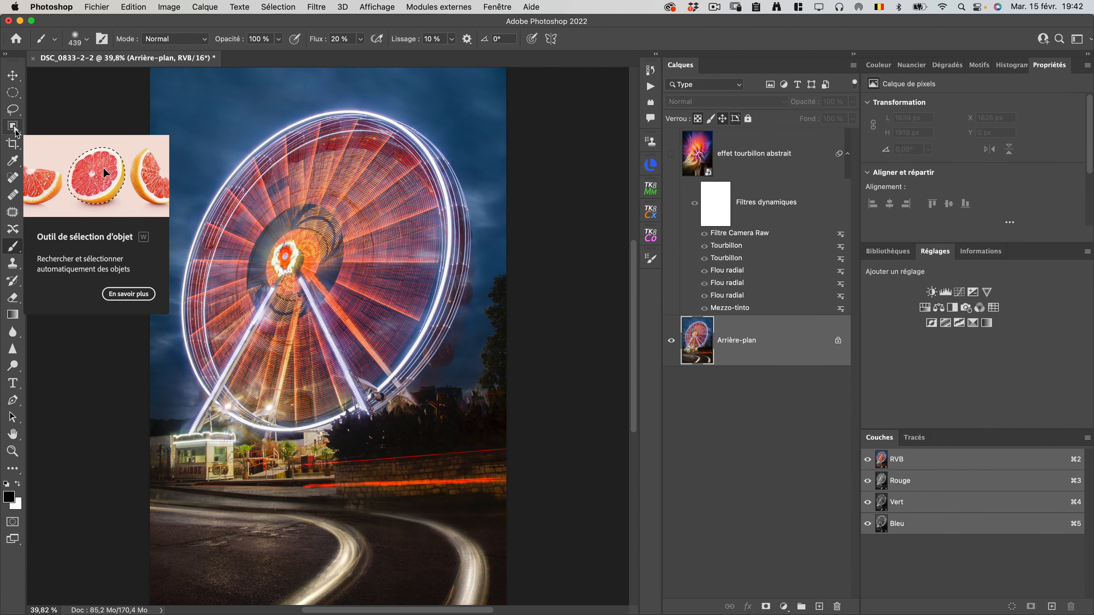
pyautogui.click(13, 126)
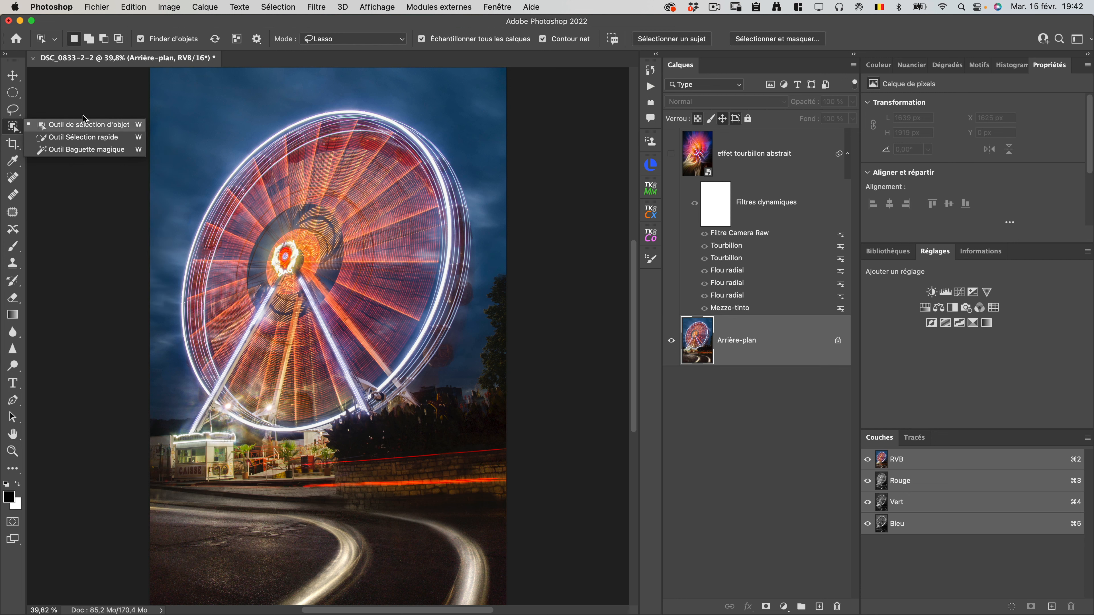
pyautogui.click(497, 25)
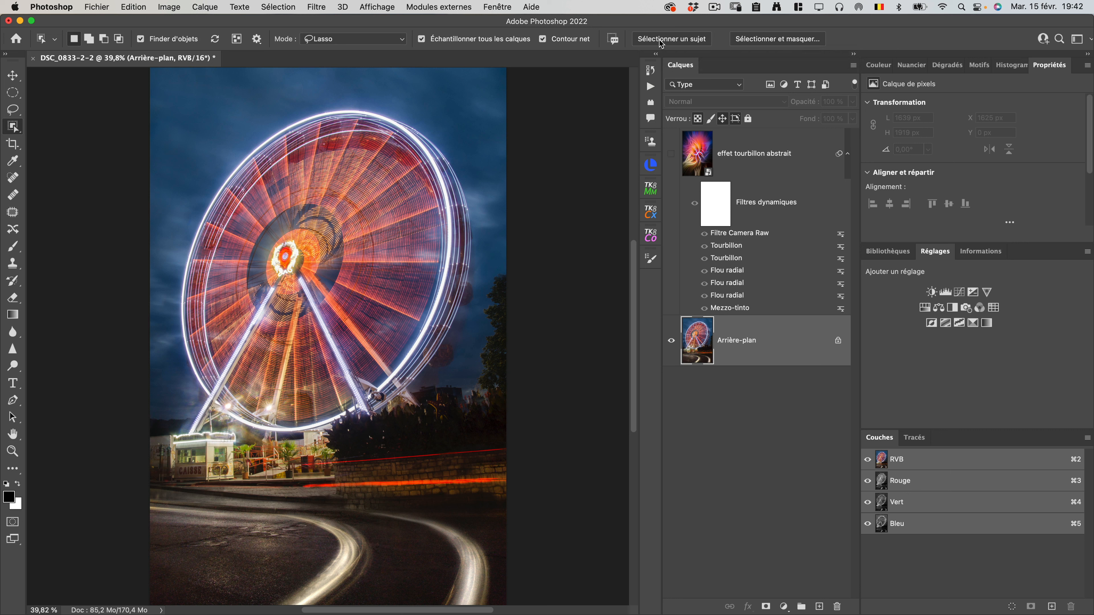
pyautogui.click(662, 42)
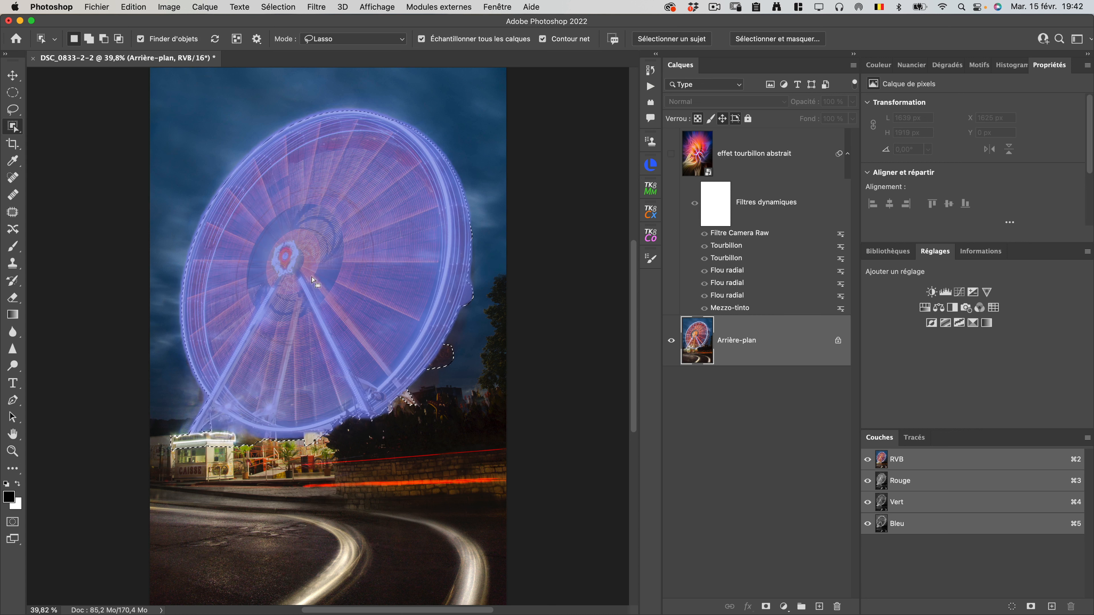
pyautogui.press('q')
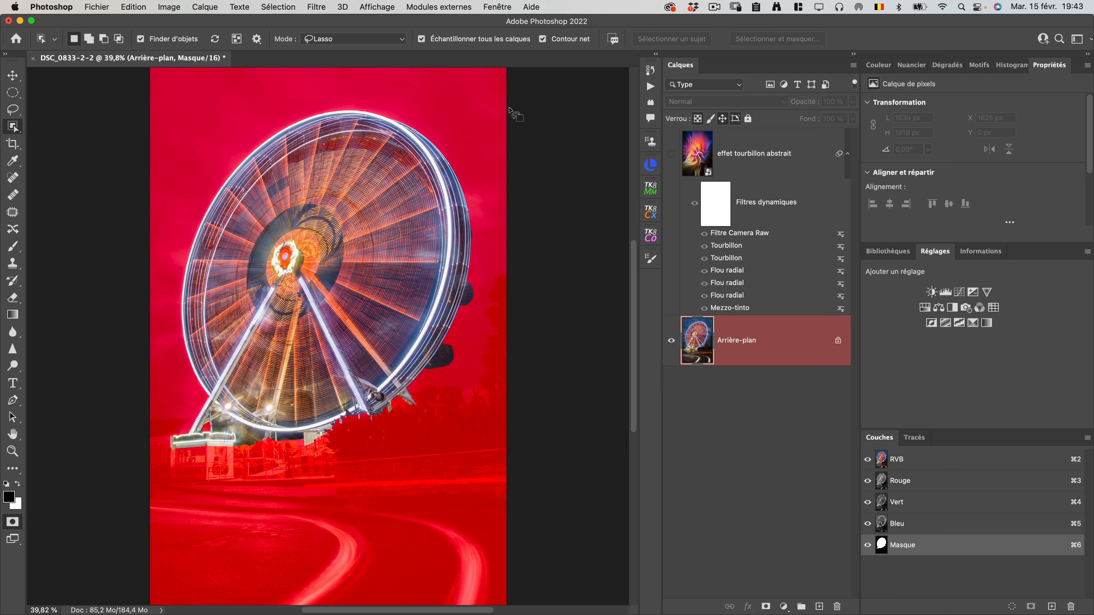
pyautogui.press('q')
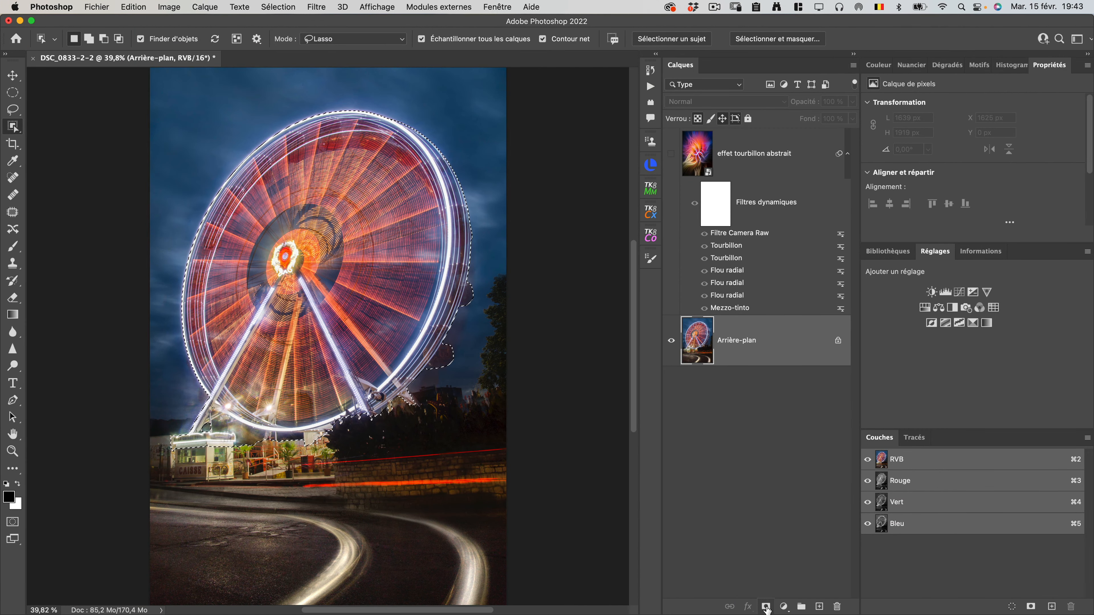
# Step: Add a layer mask from the Ferris wheel selection, then disable and re-enable it to compare the result
pyautogui.click(766, 606)
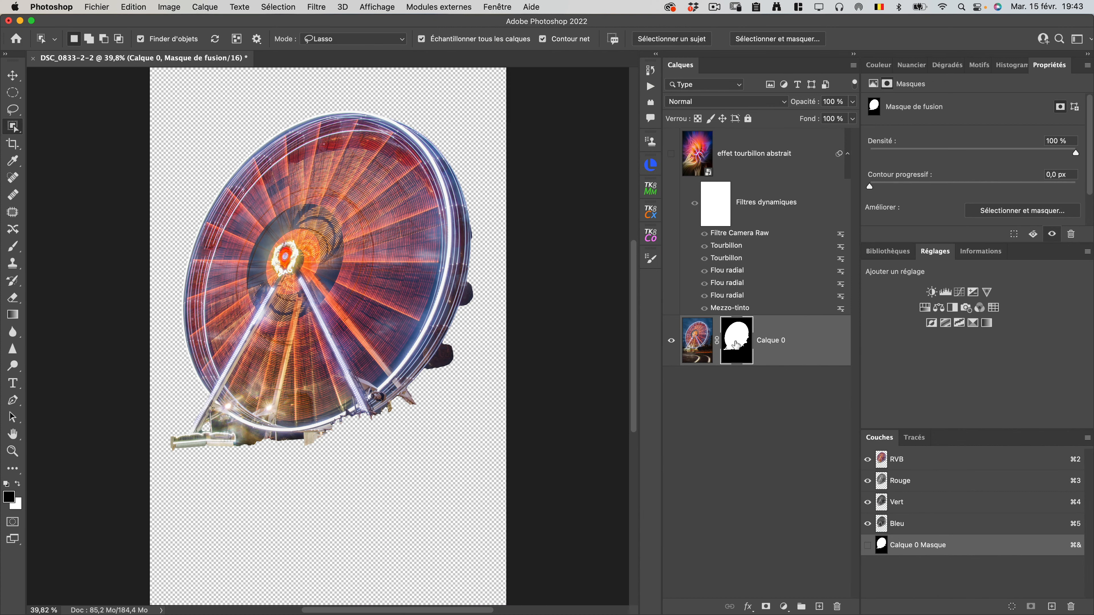
pyautogui.keyDown('shift'); pyautogui.click(736, 345); pyautogui.keyUp('shift')
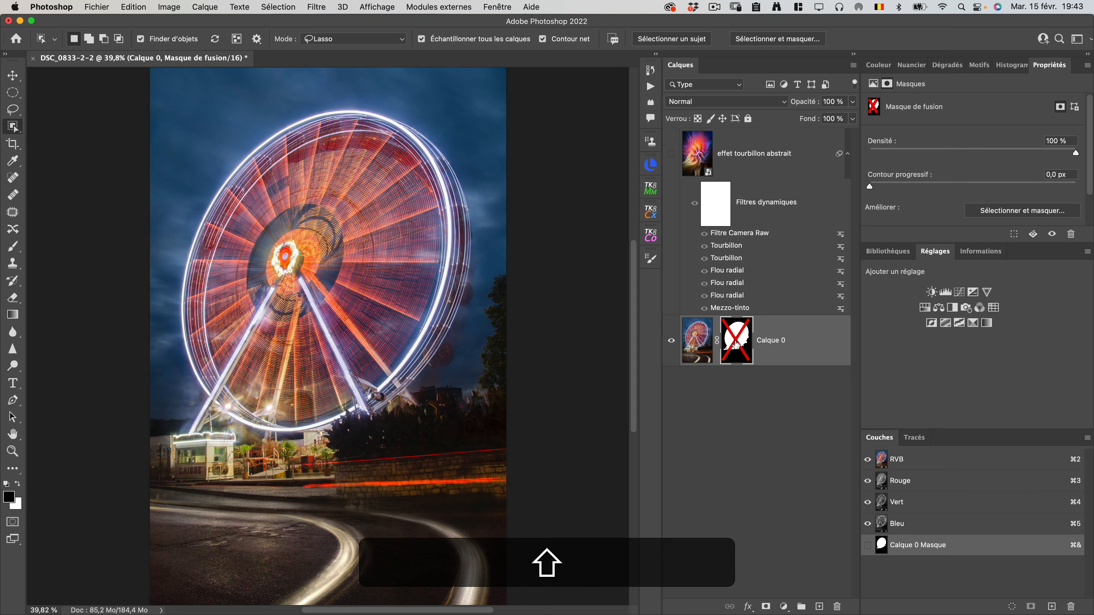
pyautogui.keyDown('shift'); pyautogui.click(737, 345); pyautogui.keyUp('shift')
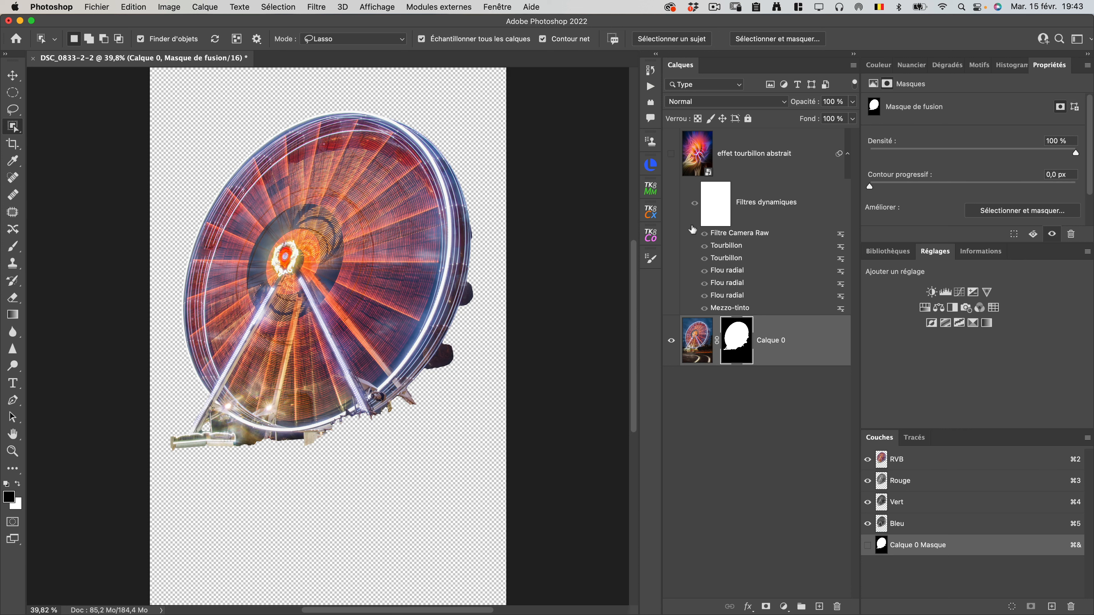
# Step: Soften the Ferris wheel mask's edge with a feather (Contour progressif) of 56 px
pyautogui.click(745, 350)
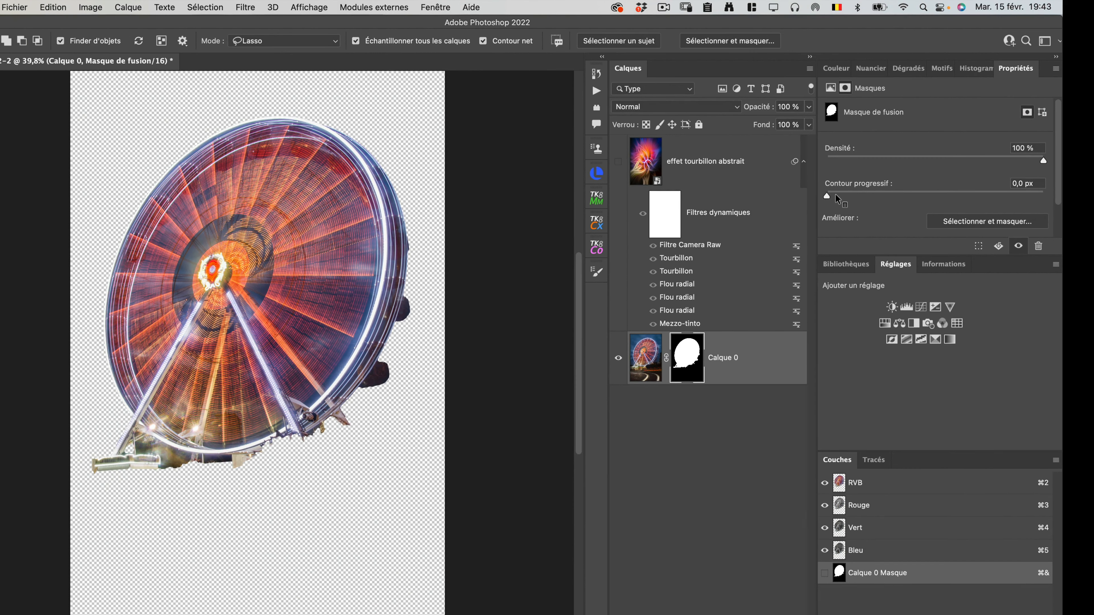
pyautogui.moveTo(827, 197); pyautogui.dragTo(956, 193)
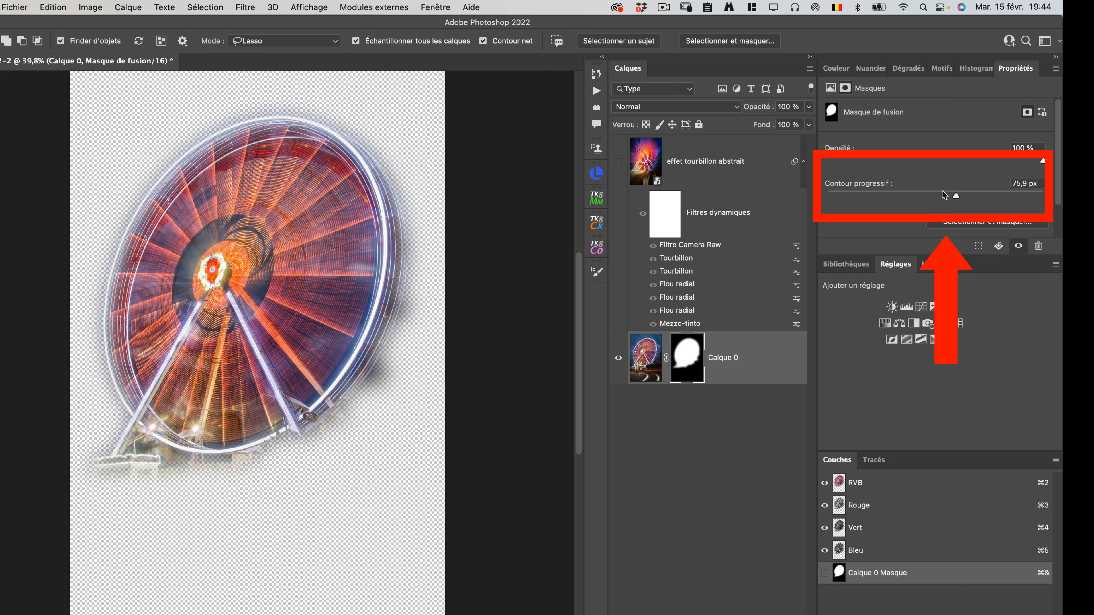
pyautogui.moveTo(955, 198); pyautogui.dragTo(950, 198)
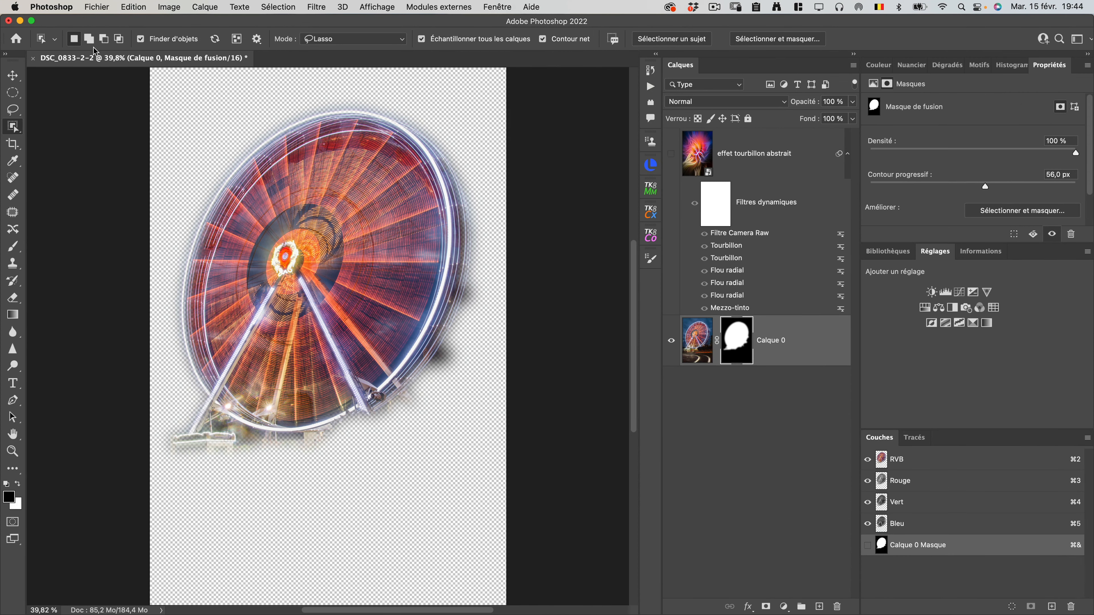
# Step: Examine the Outils preferences for the option that opens Select and Mask from a layer mask, leaving the preferences without changes
pyautogui.click(52, 6)
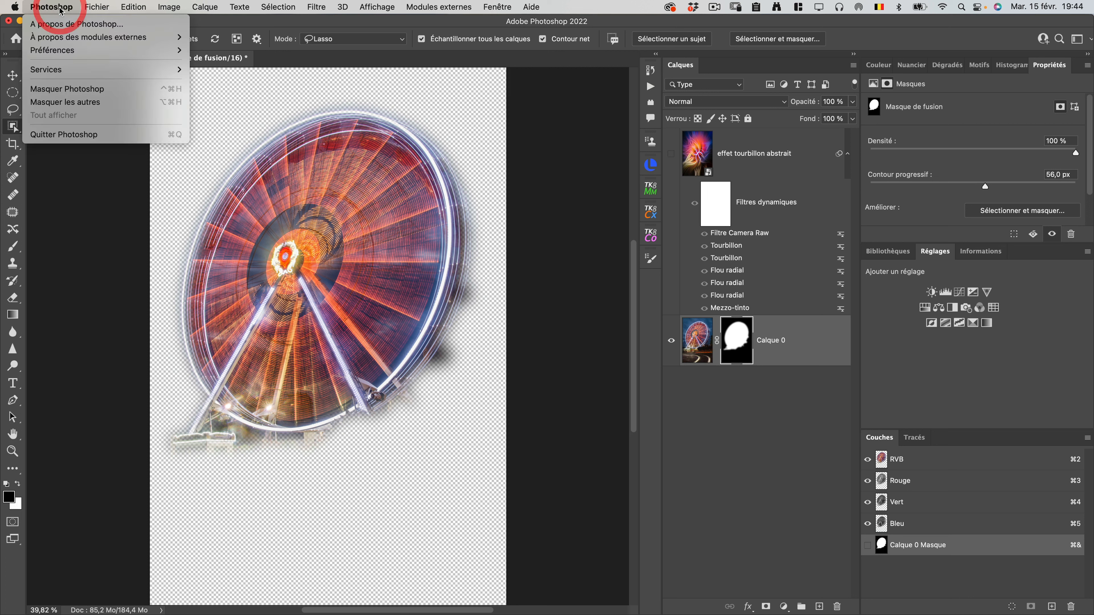
pyautogui.moveTo(64, 56)
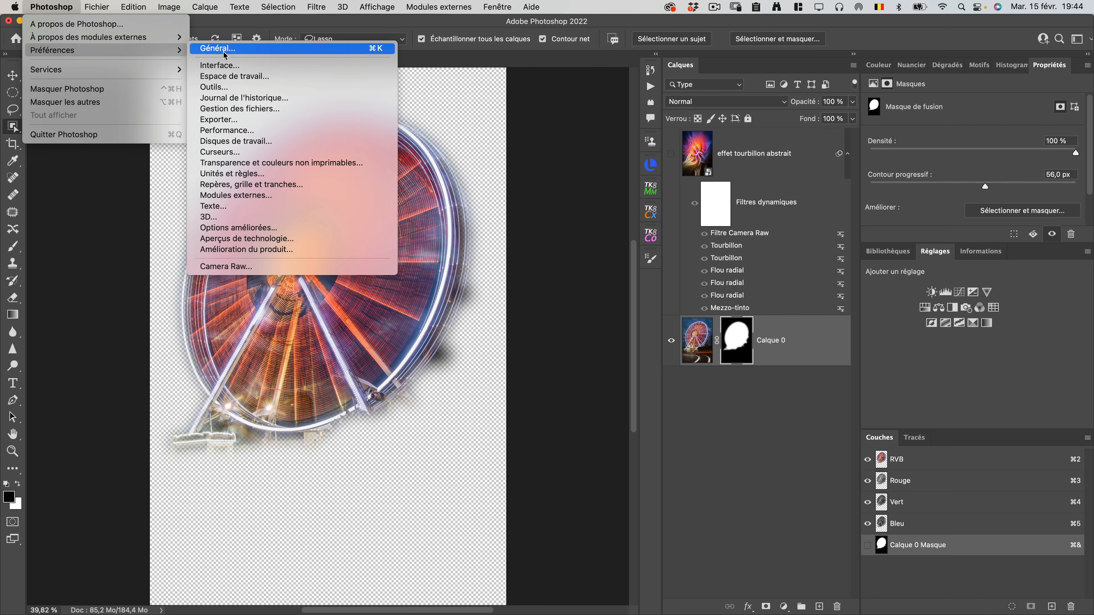
pyautogui.click(221, 65)
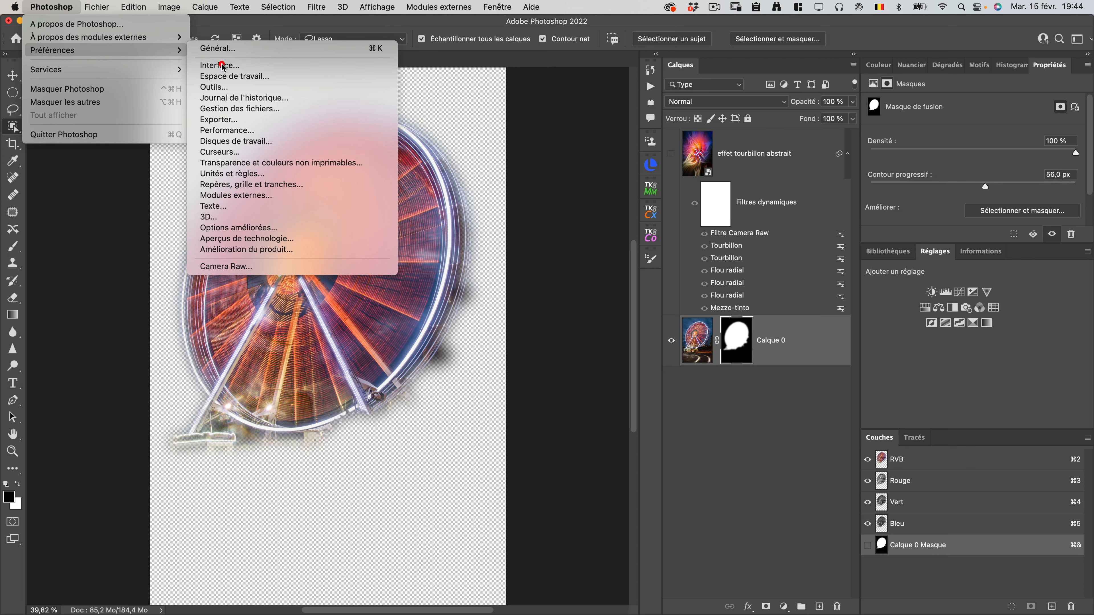
pyautogui.click(17, 77)
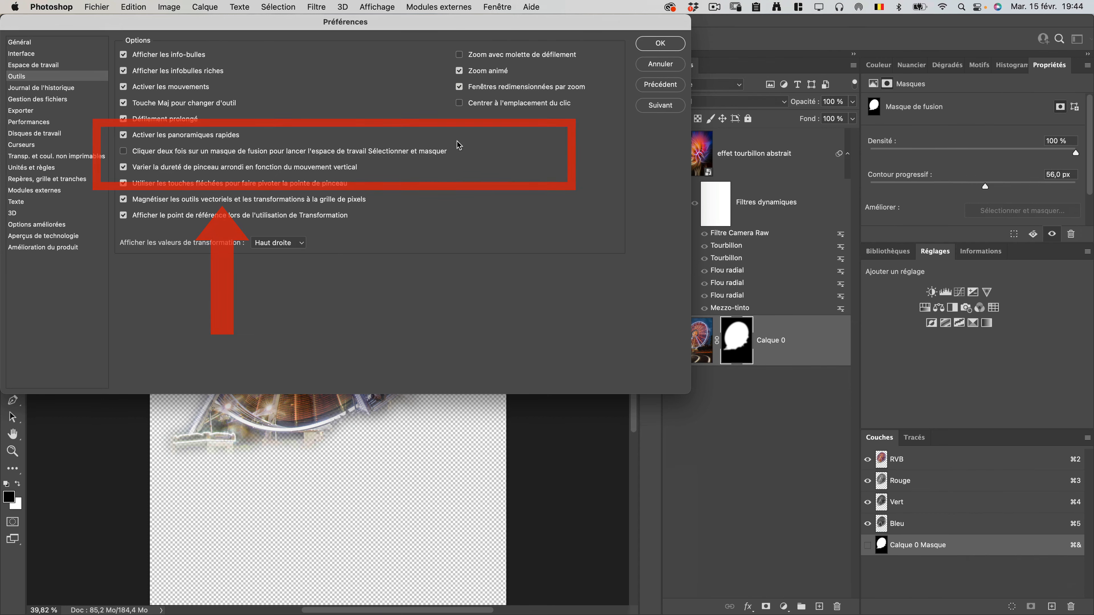
pyautogui.click(676, 66)
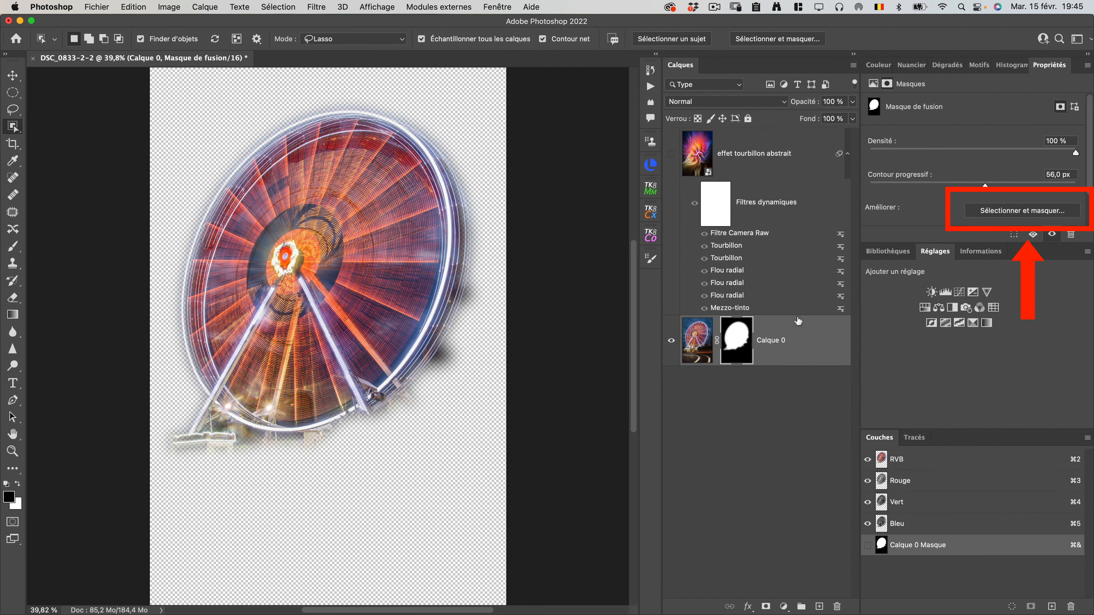
# Step: Move the "effet tourbillon abstrait" layer beneath the masked Ferris wheel layer and make it visible
pyautogui.click(737, 148)
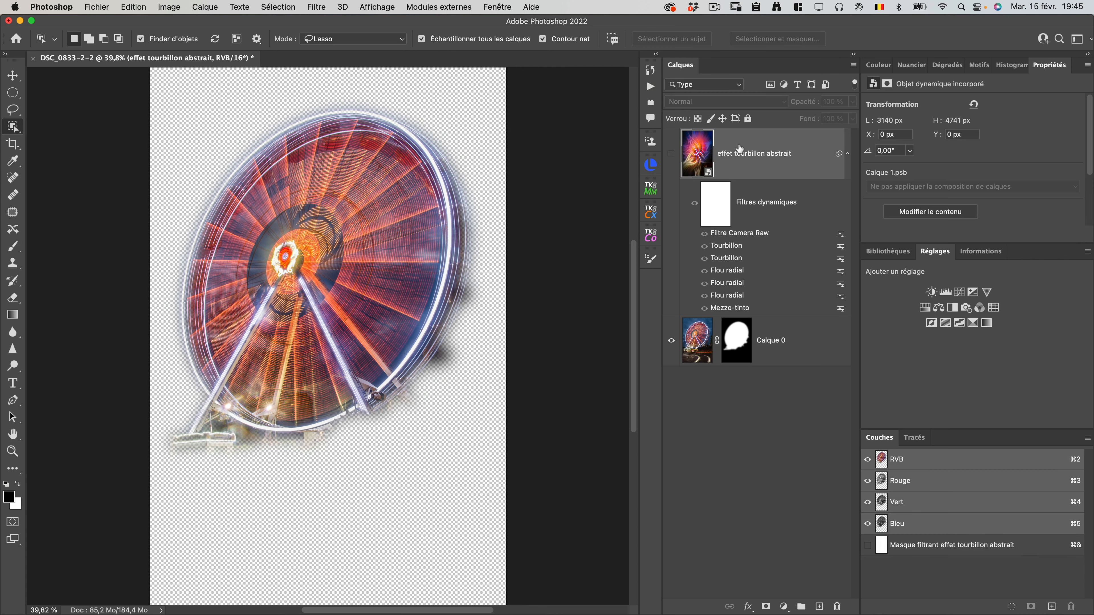
pyautogui.moveTo(736, 146); pyautogui.dragTo(752, 373)
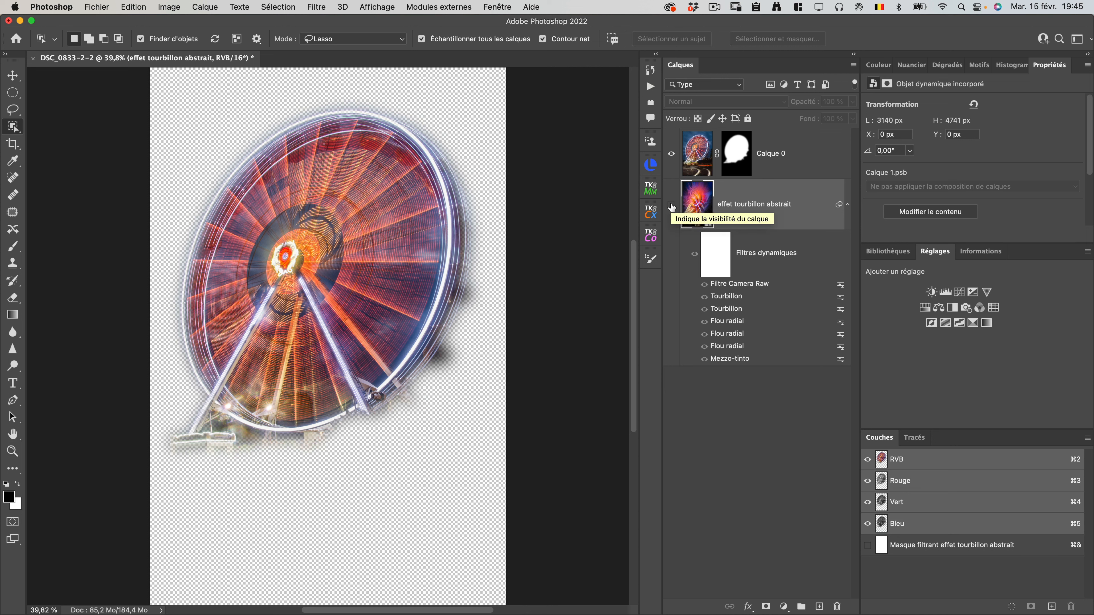
pyautogui.press('ctrl')
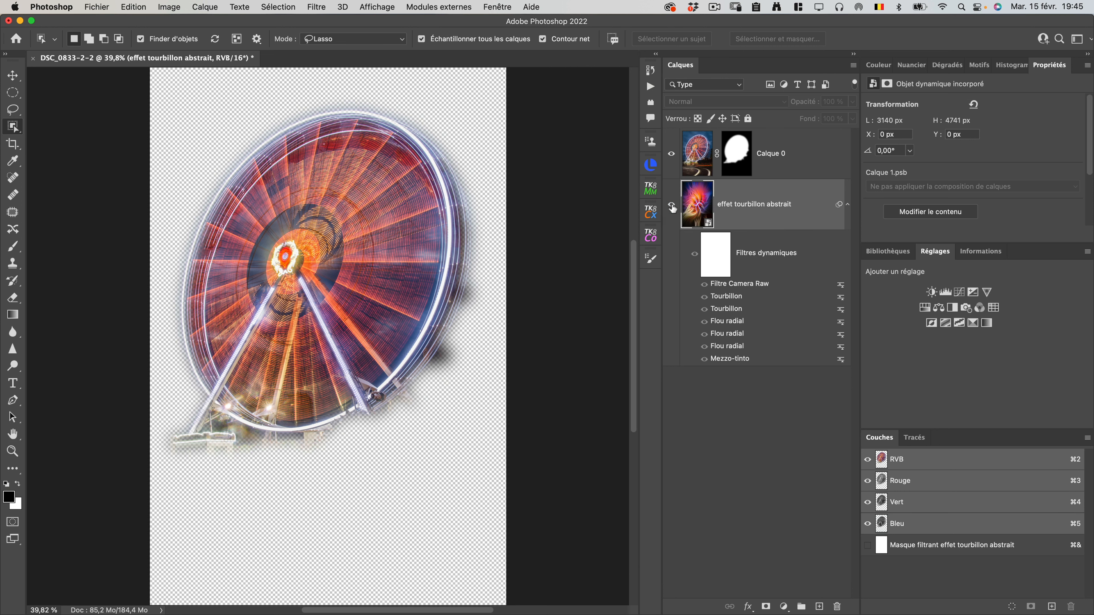
pyautogui.click(673, 207)
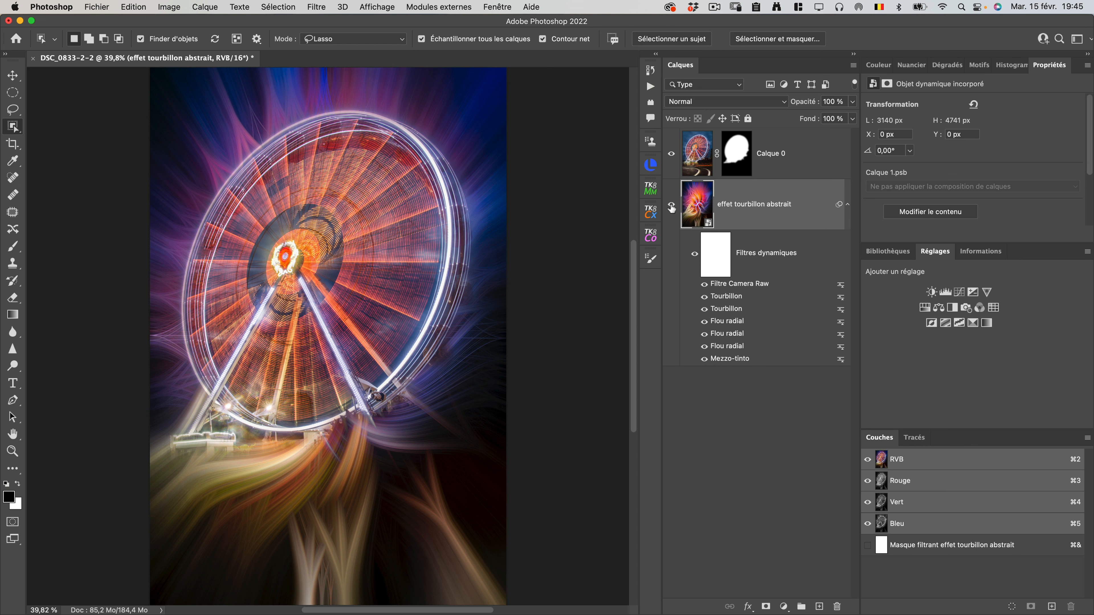
pyautogui.press('super+minus')
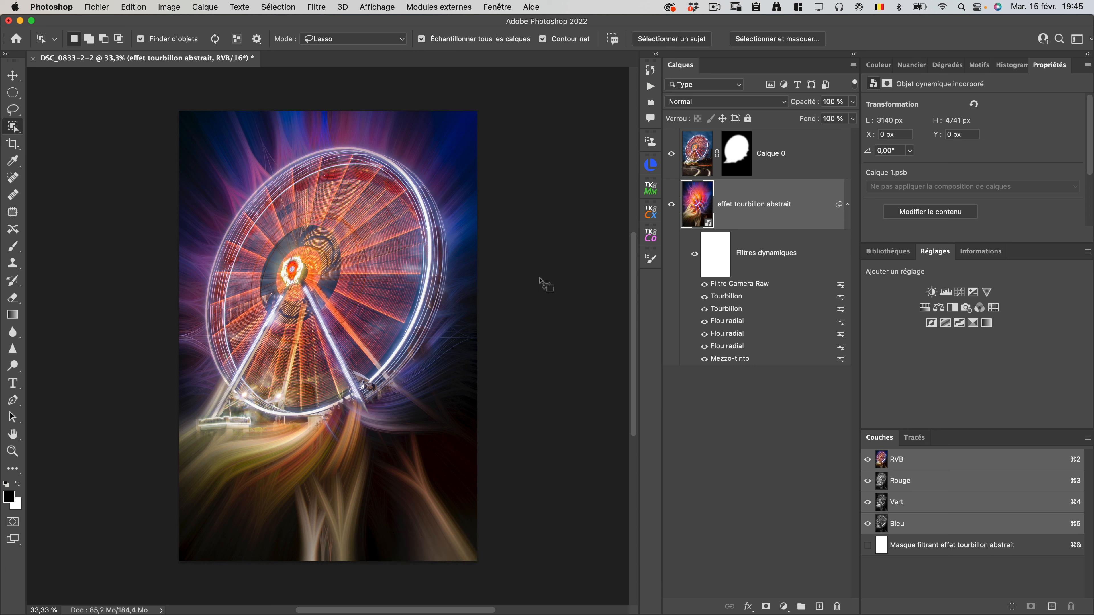
# Step: Edit the swirl layer's Camera Raw smart filter, setting Contraste to +35 and Vibrance to +35
pyautogui.doubleClick(739, 284)
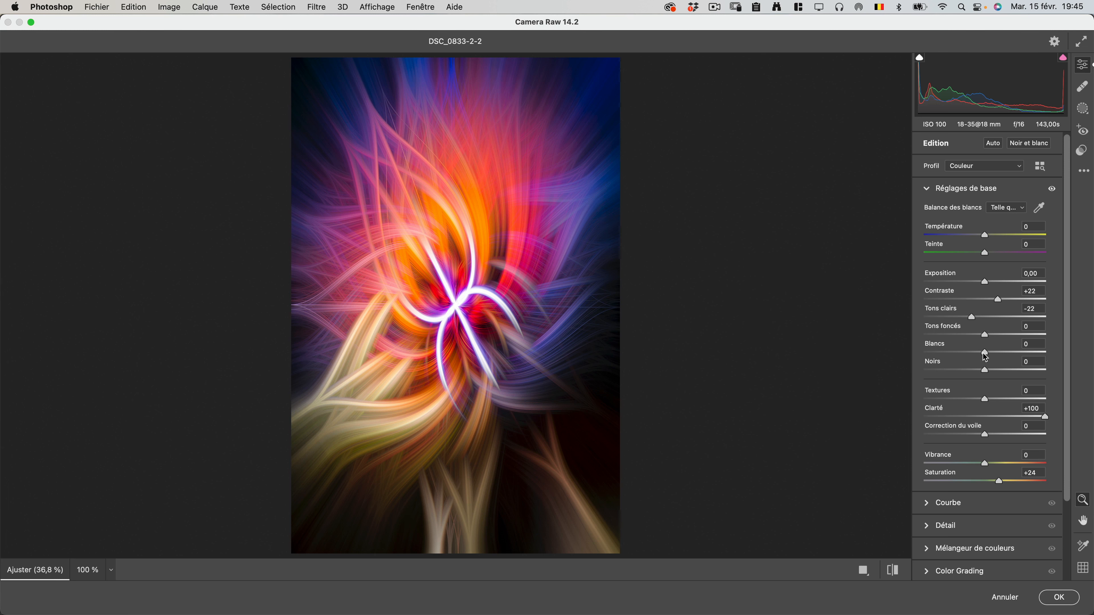
pyautogui.moveTo(998, 302); pyautogui.dragTo(1005, 302)
pyautogui.moveTo(988, 466); pyautogui.dragTo(1007, 465)
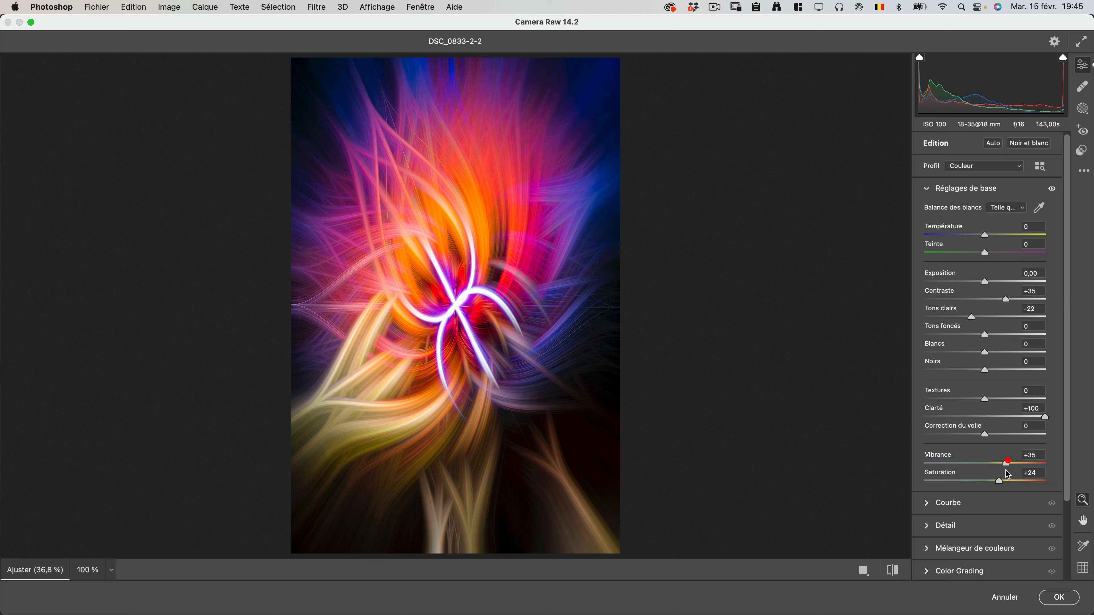
pyautogui.click(1060, 599)
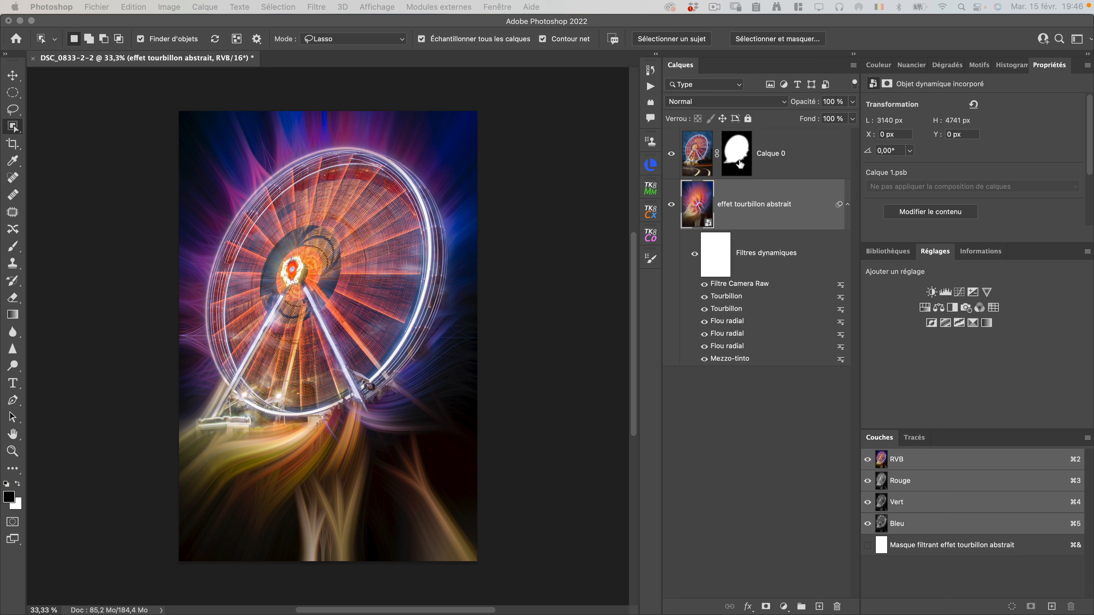
# Step: Select the Calque 0 layer mask and display it alone in black and white on the canvas
pyautogui.click(761, 162)
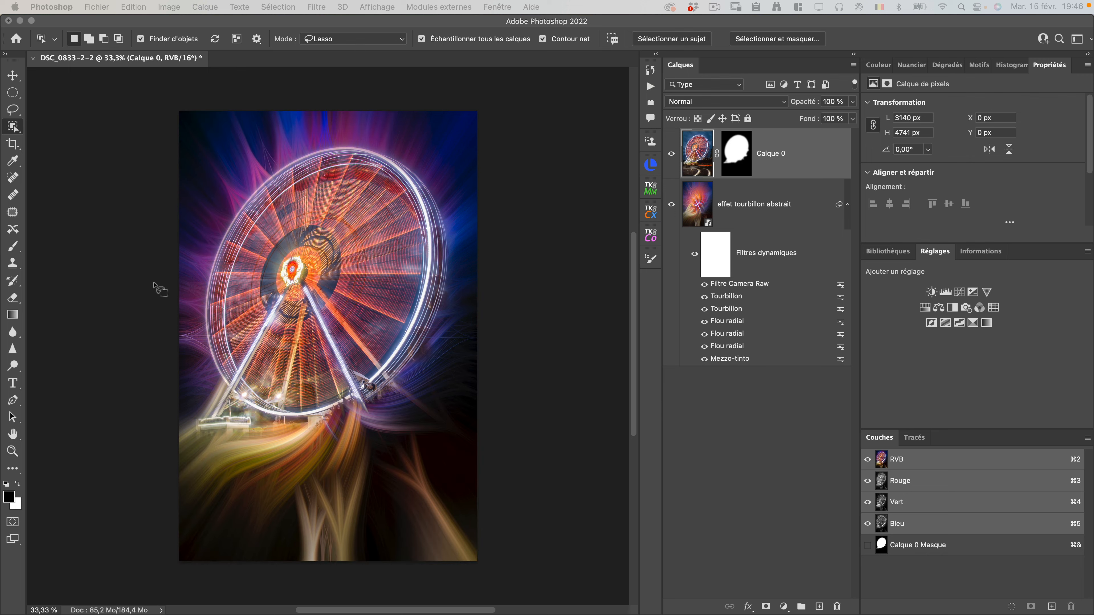
pyautogui.press('v')
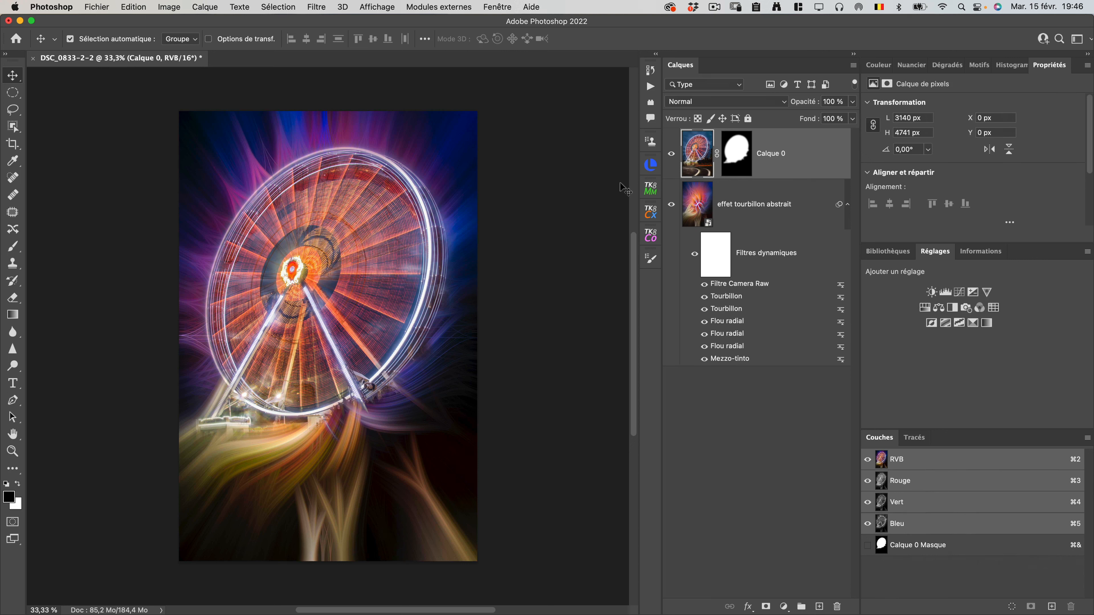
pyautogui.click(741, 167)
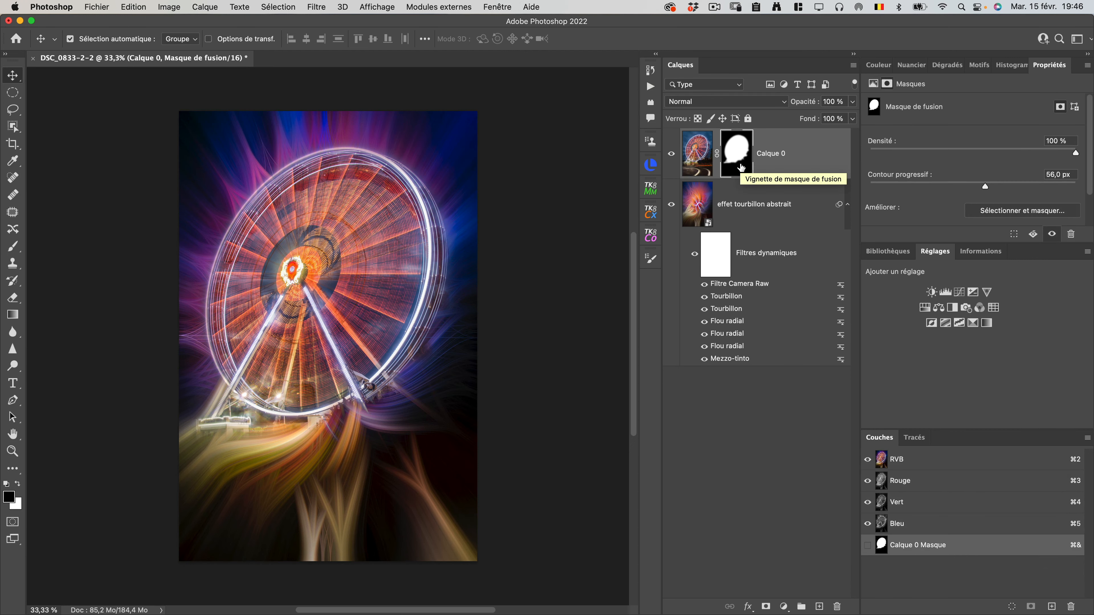
pyautogui.press('alt')
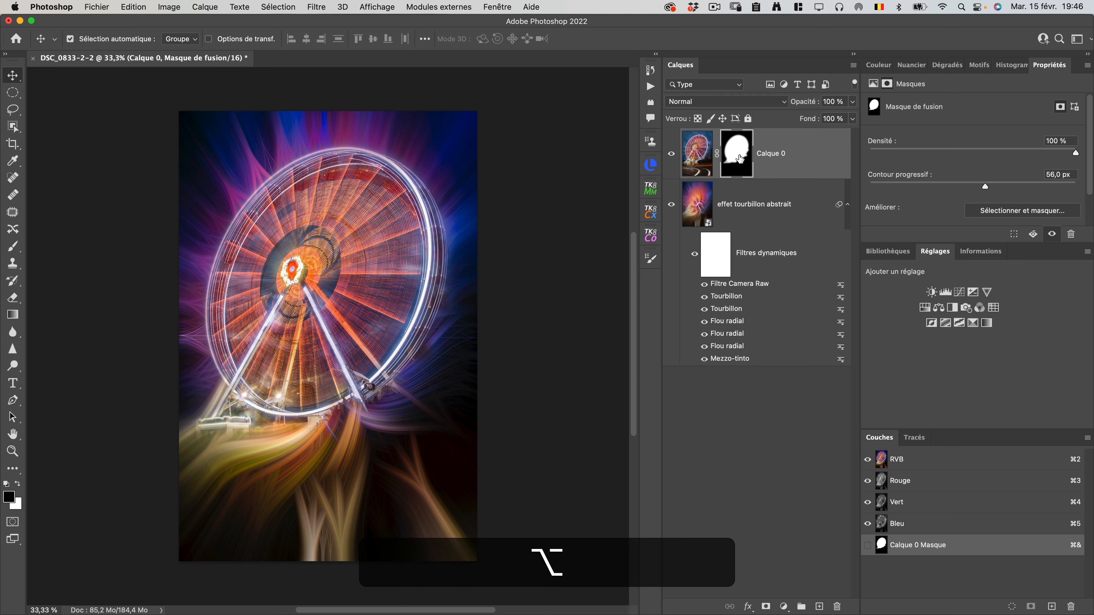
pyautogui.keyDown('alt'); pyautogui.click(740, 160); pyautogui.keyUp('alt')
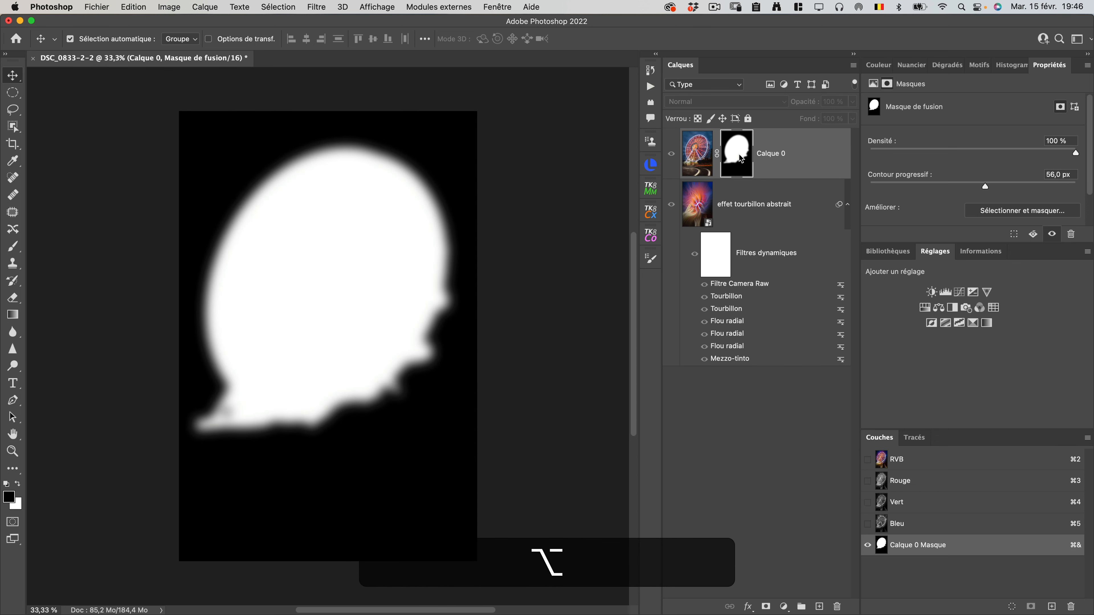
# Step: Try to blend the wheel's base into the swirl by painting black on the mask with a 20% flow brush, and undo the strokes
pyautogui.hotkey('alt', 'b')
pyautogui.press('b')
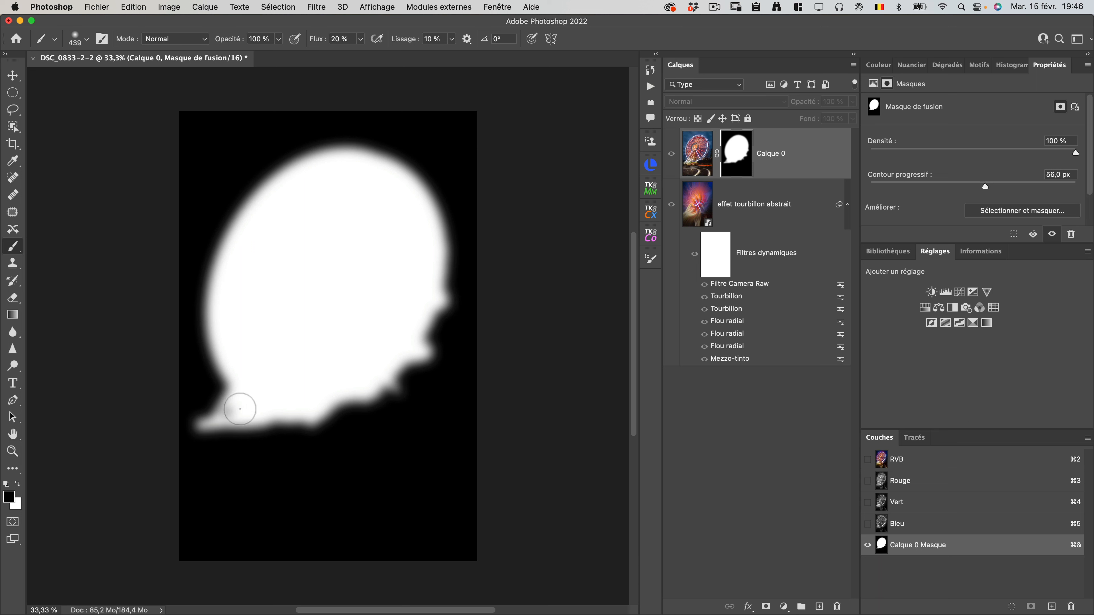
pyautogui.moveTo(240, 409); pyautogui.dragTo(231, 420)
pyautogui.keyDown('alt'); pyautogui.click(736, 160); pyautogui.keyUp('alt')
pyautogui.moveTo(222, 371); pyautogui.dragTo(266, 368)
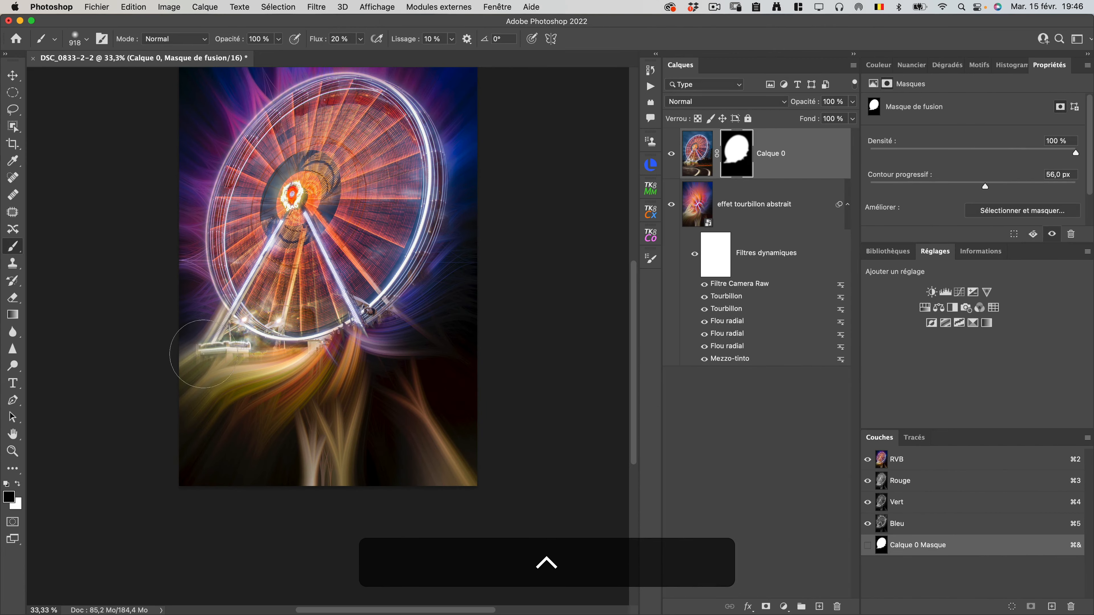
pyautogui.hscroll(1, 203, 353)
pyautogui.moveTo(204, 344)
pyautogui.mouseDown()
pyautogui.moveTo(240, 361)
pyautogui.moveTo(168, 324)
pyautogui.moveTo(181, 360)
pyautogui.moveTo(209, 368)
pyautogui.moveTo(201, 336)
pyautogui.moveTo(171, 339)
pyautogui.moveTo(171, 351)
pyautogui.moveTo(229, 362)
pyautogui.mouseUp()
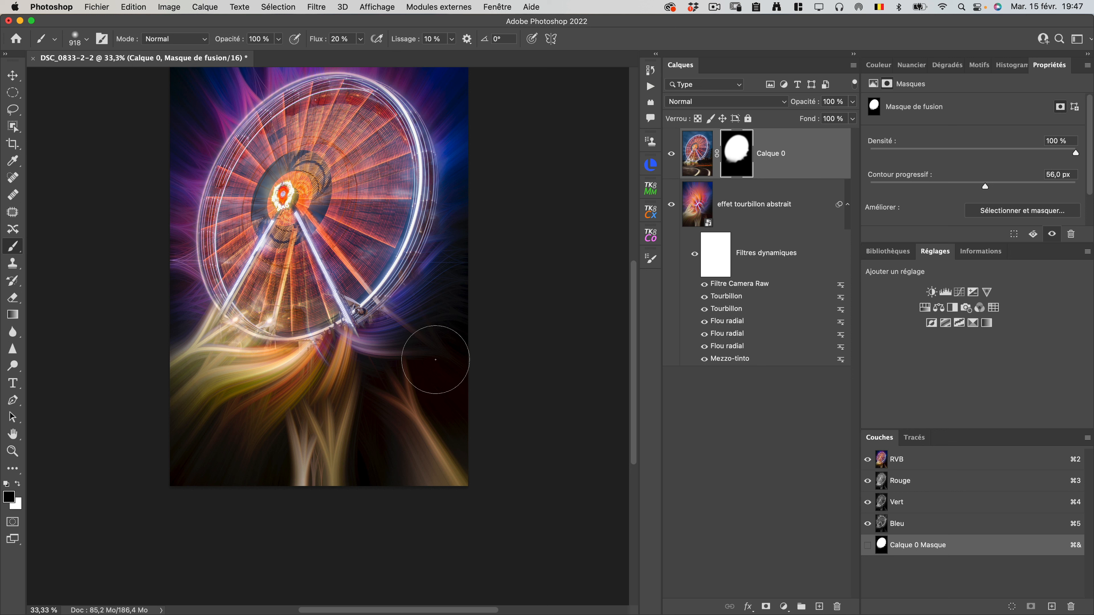
pyautogui.press('super+z')
pyautogui.press('super+z')
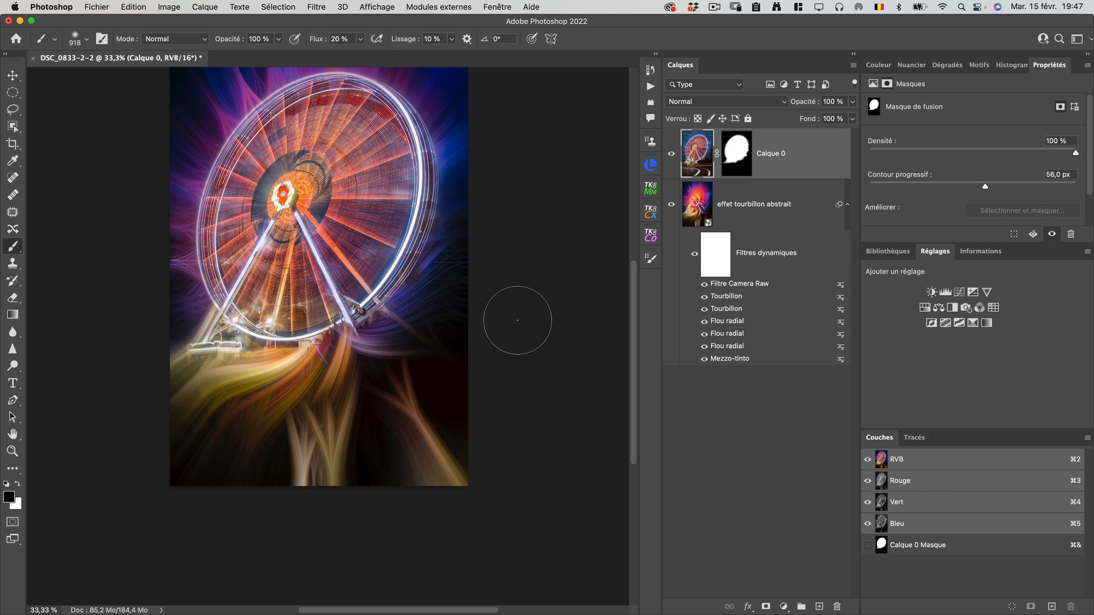
# Step: Select the Calque 0 mask and set up the Gradient tool with the Basiques foreground-to-transparent preset in linear style
pyautogui.click(736, 163)
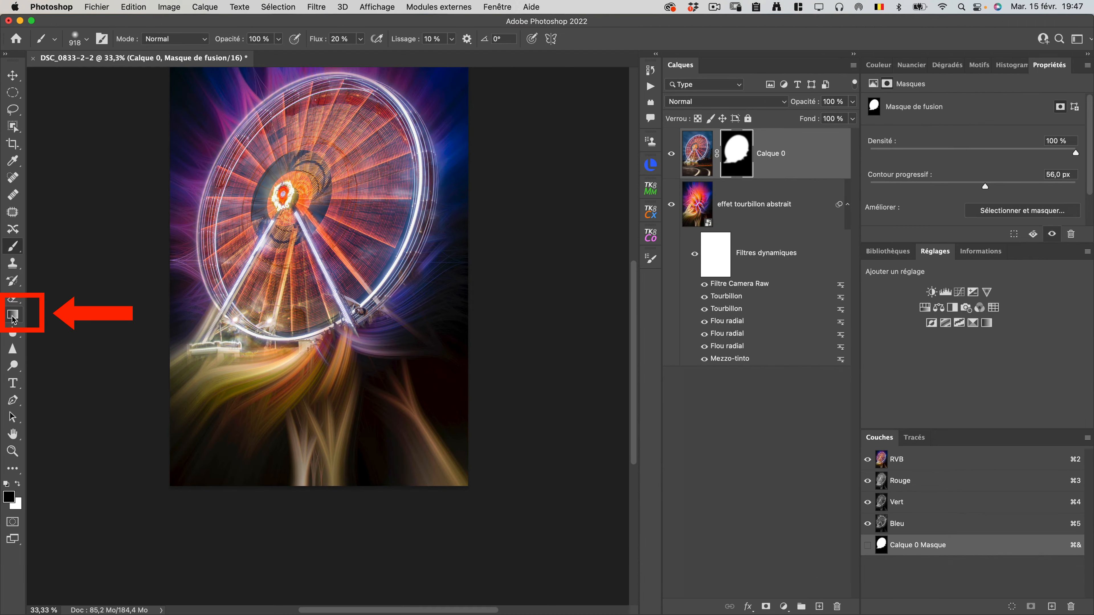
pyautogui.click(12, 316)
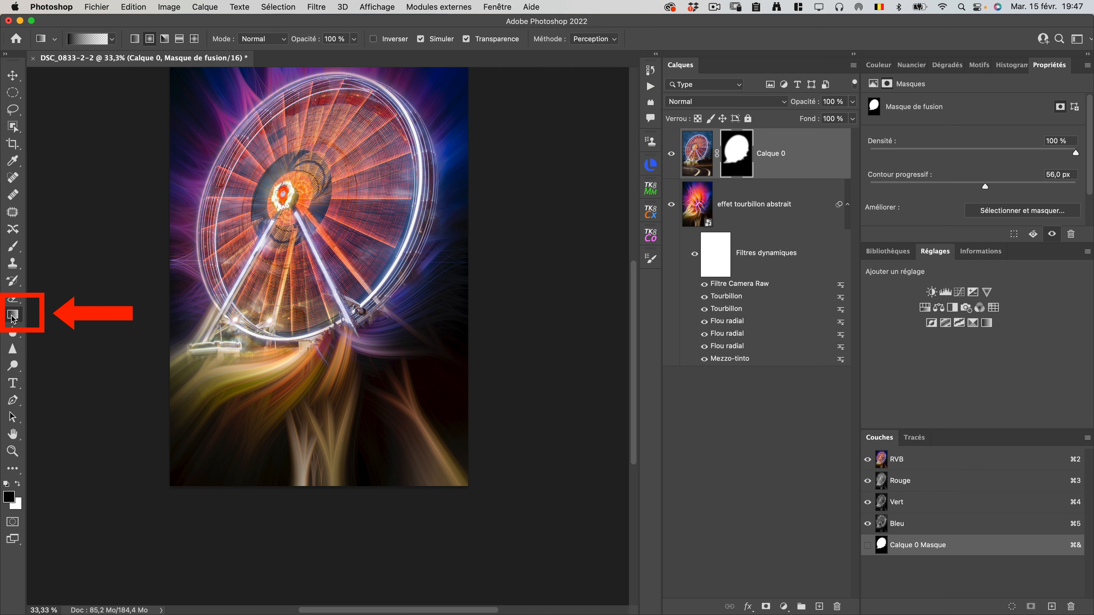
pyautogui.click(112, 39)
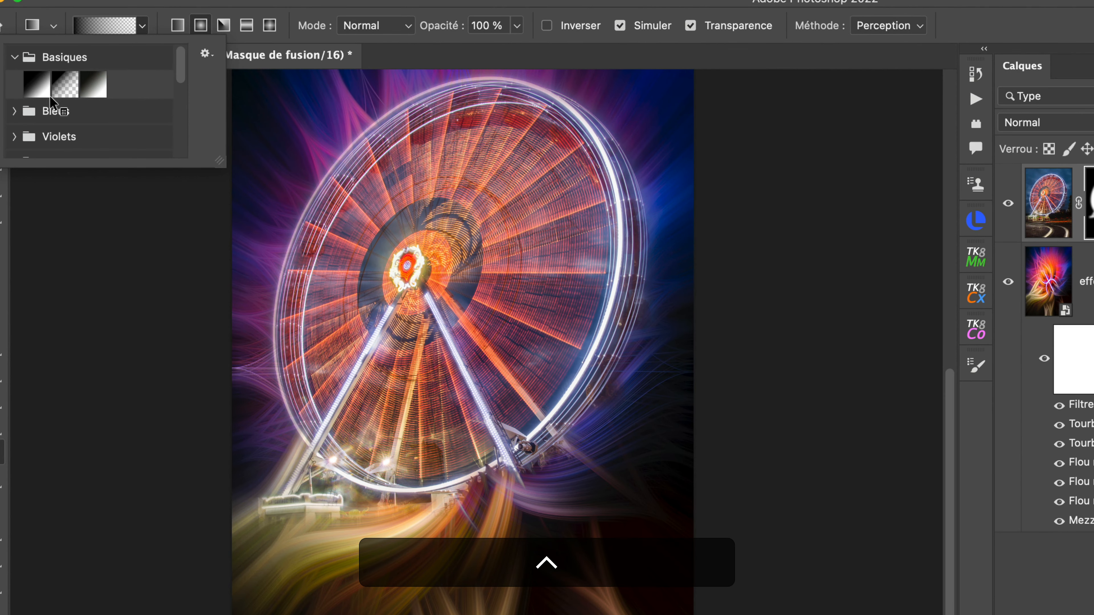
pyautogui.click(65, 92)
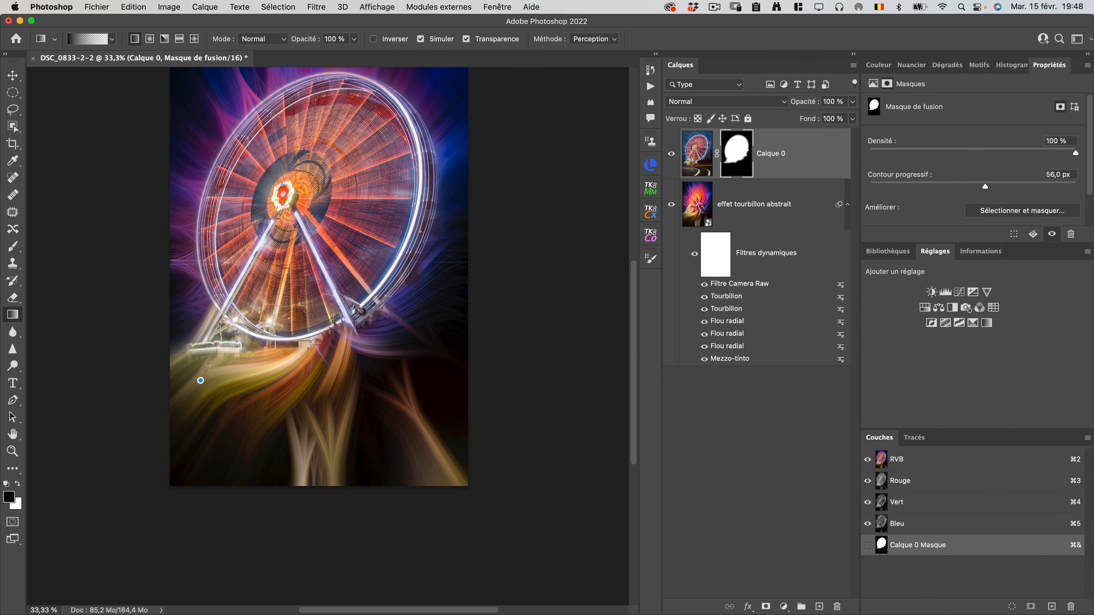
# Step: Draw short black gradients inward on the mask around the wheel's base, lower right edge and upper right rim to blend it into the swirl
pyautogui.moveTo(209, 366); pyautogui.dragTo(246, 305)
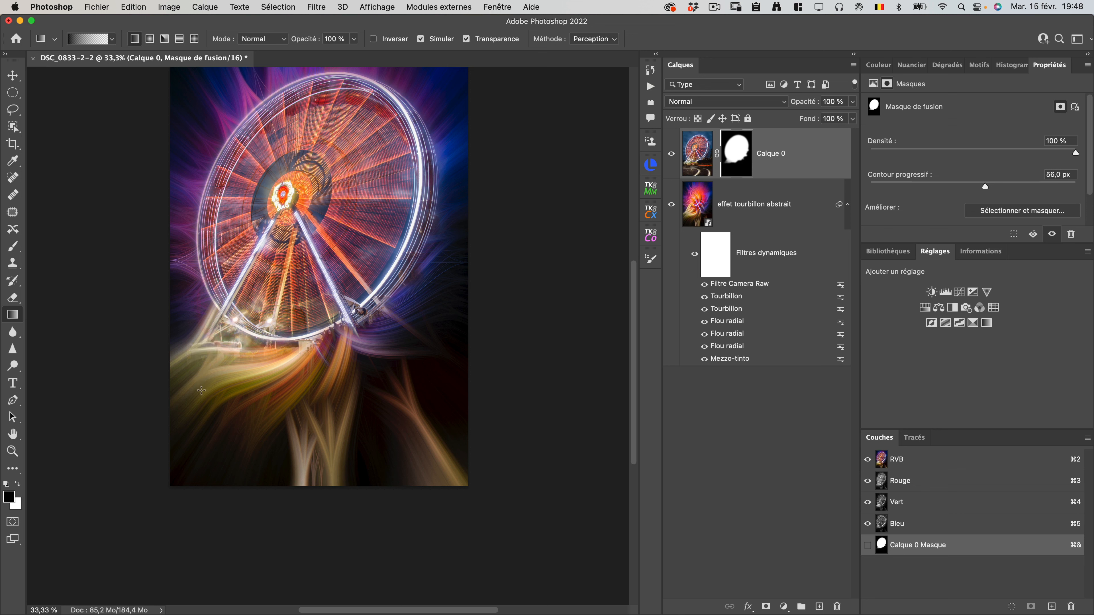
pyautogui.moveTo(215, 362); pyautogui.dragTo(240, 318)
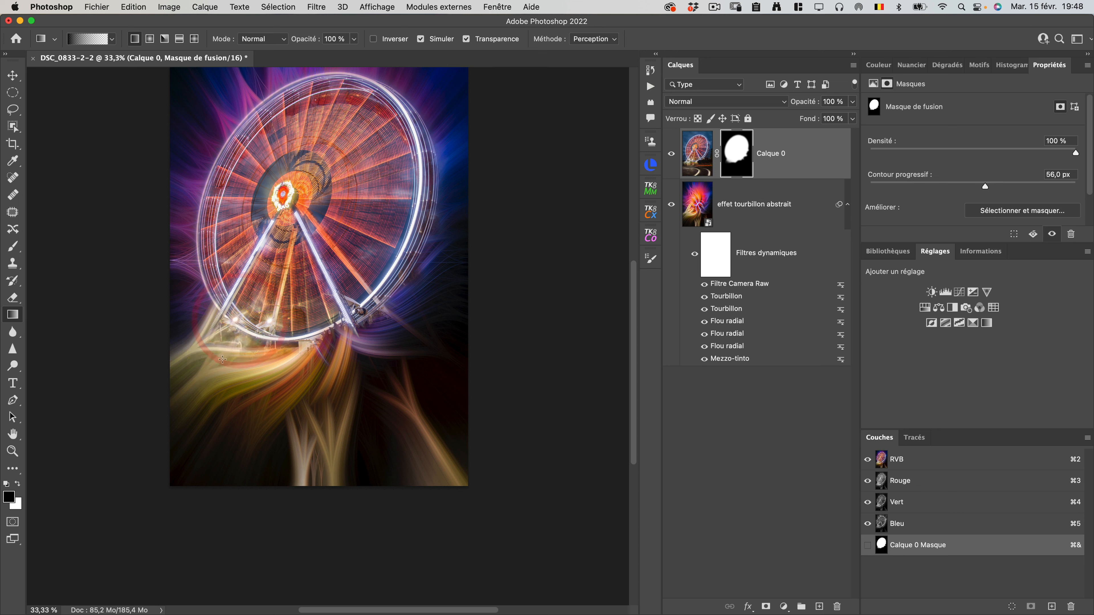
pyautogui.moveTo(219, 368); pyautogui.dragTo(249, 293)
pyautogui.moveTo(374, 354); pyautogui.dragTo(320, 278)
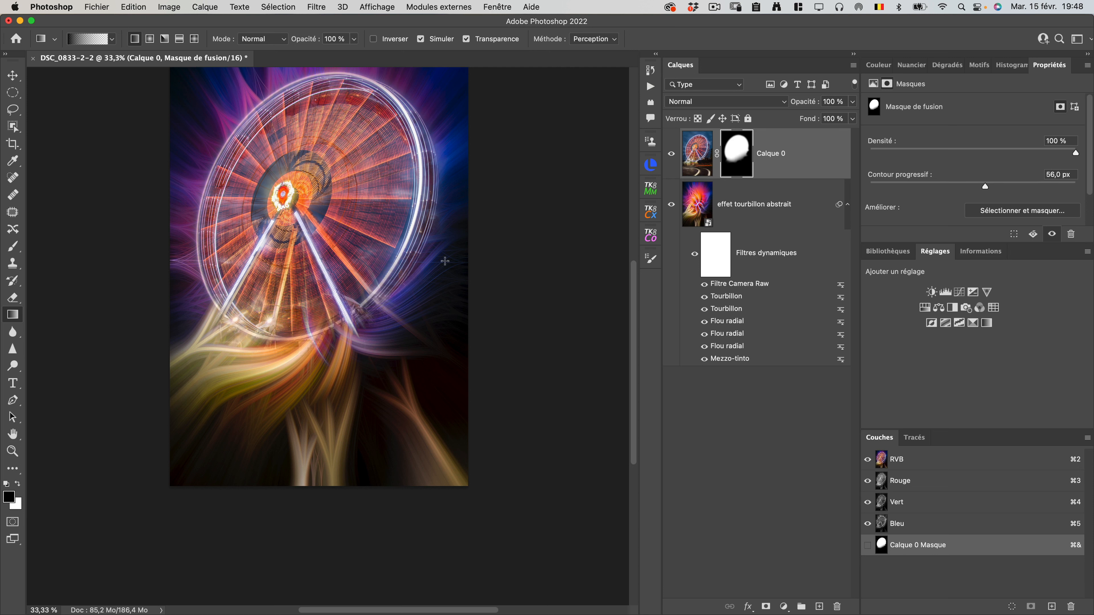
pyautogui.moveTo(417, 268); pyautogui.dragTo(385, 251)
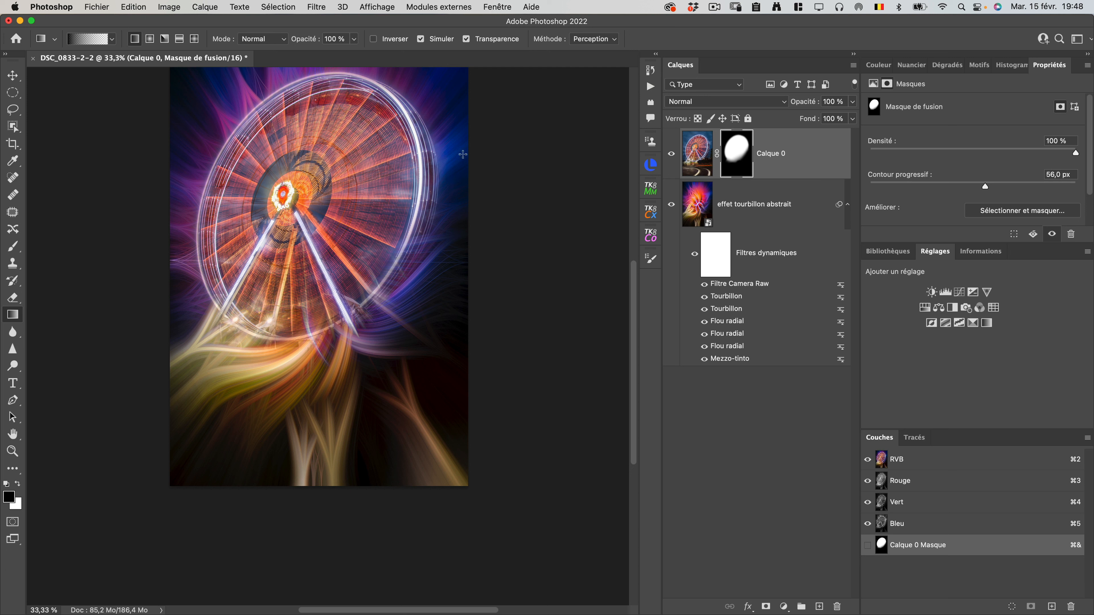
pyautogui.moveTo(402, 155); pyautogui.dragTo(398, 152)
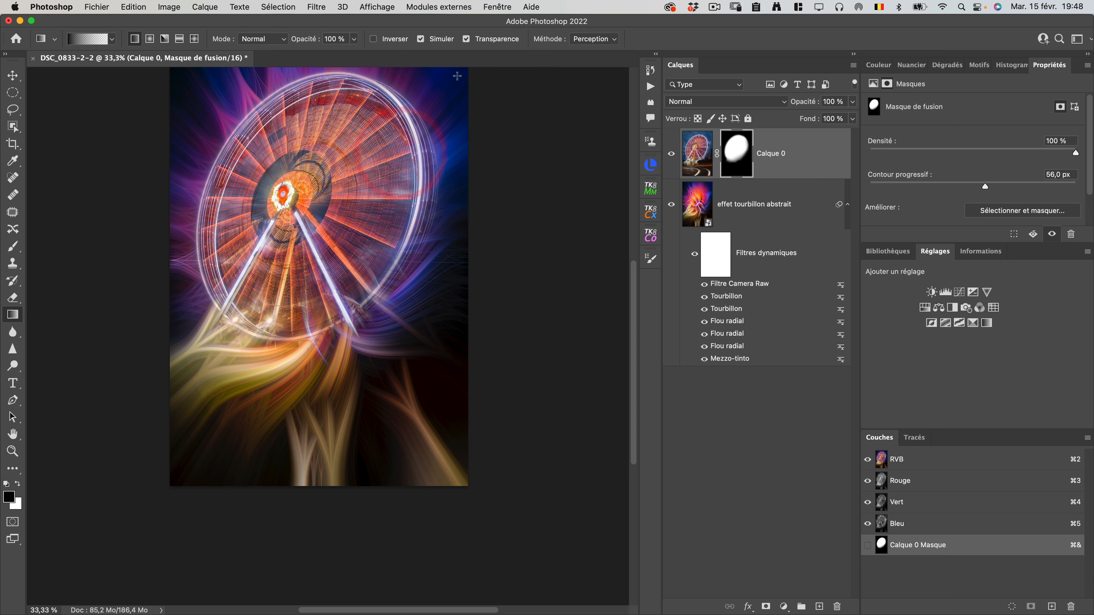
pyautogui.moveTo(448, 78); pyautogui.dragTo(379, 111)
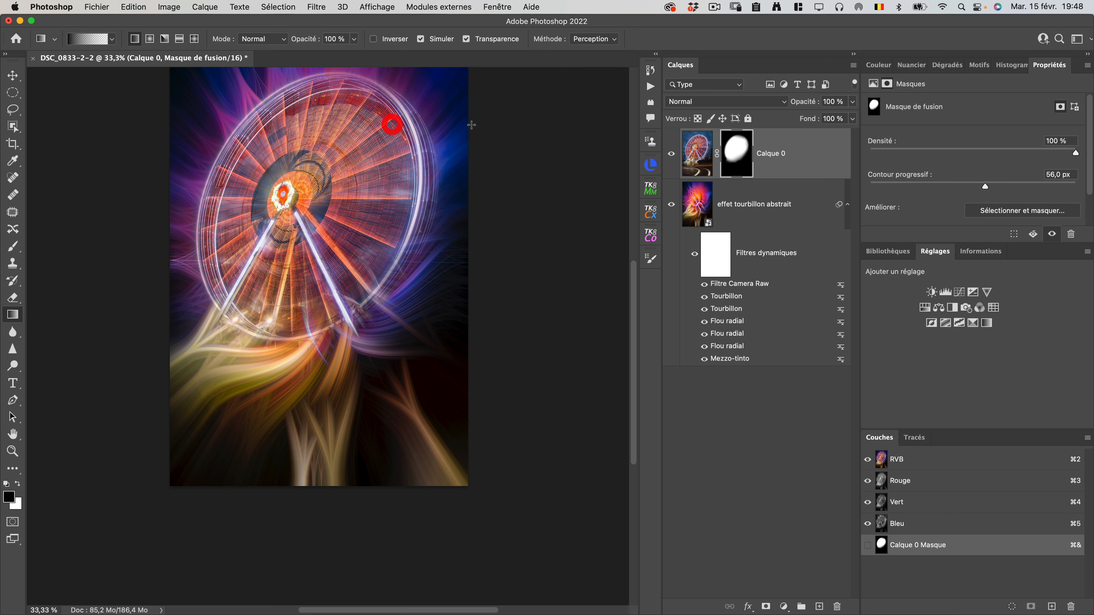
# Step: Display the mask alone, fade its upper right edge with two inward gradients, and undo the last one
pyautogui.keyDown('alt'); pyautogui.click(736, 157); pyautogui.keyUp('alt')
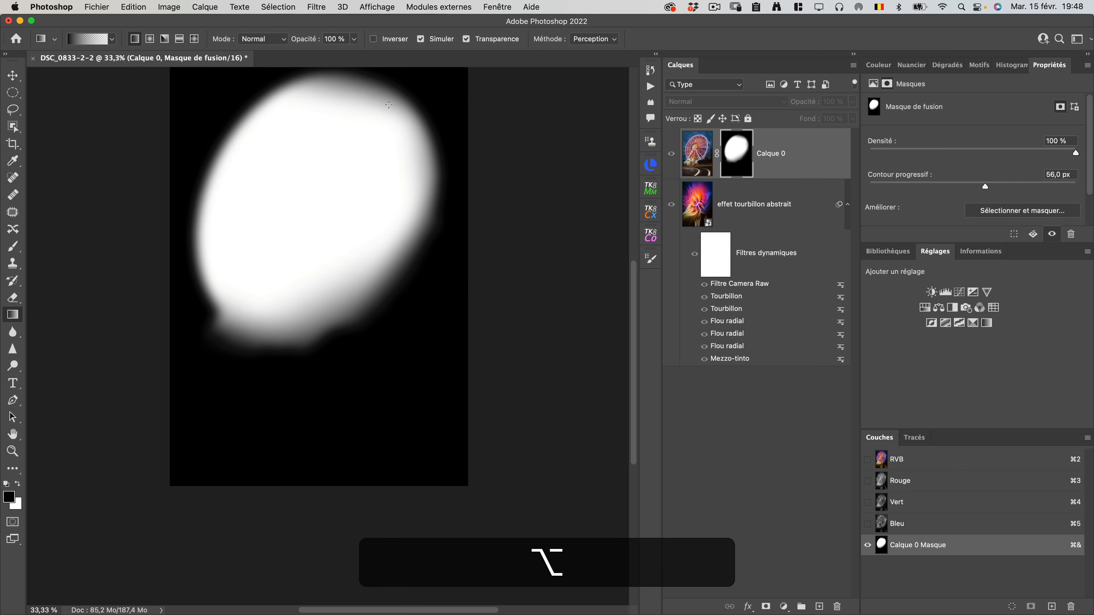
pyautogui.moveTo(421, 86); pyautogui.dragTo(387, 141)
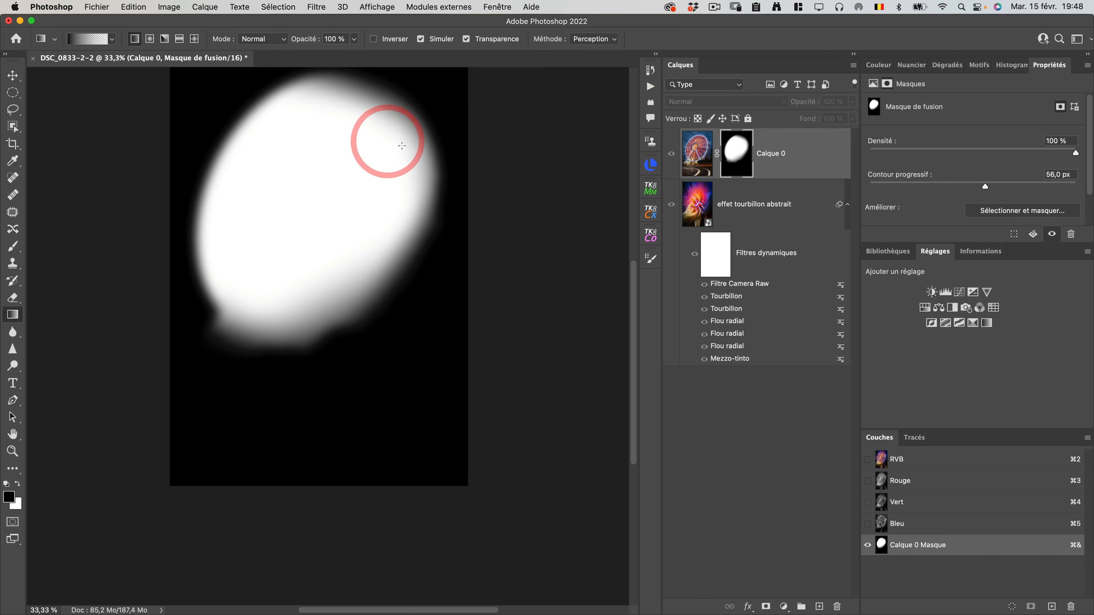
pyautogui.moveTo(443, 120); pyautogui.dragTo(379, 151)
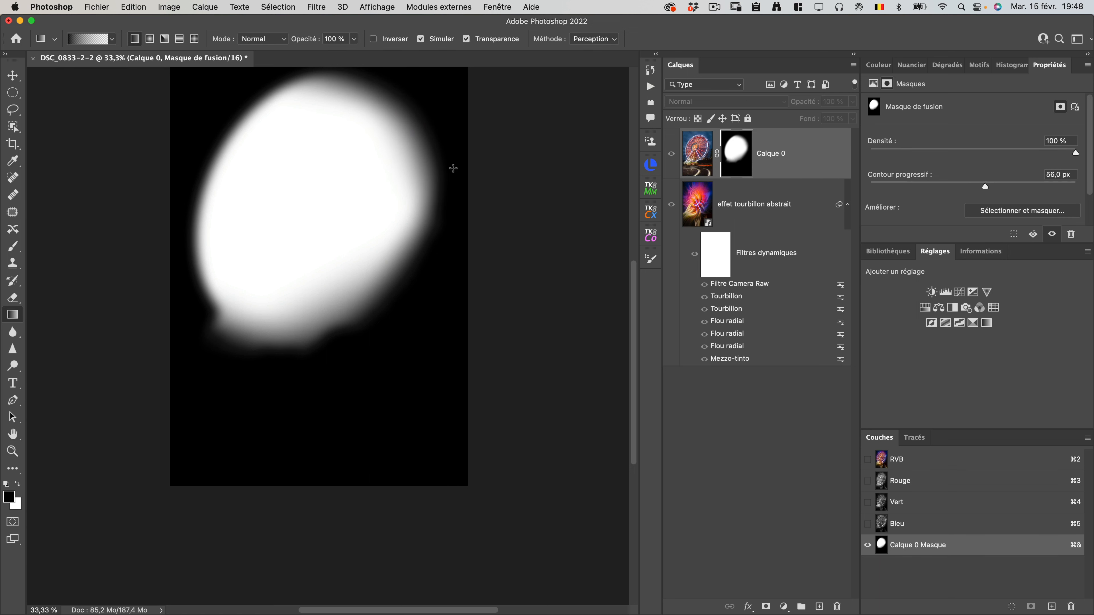
pyautogui.press('super+z')
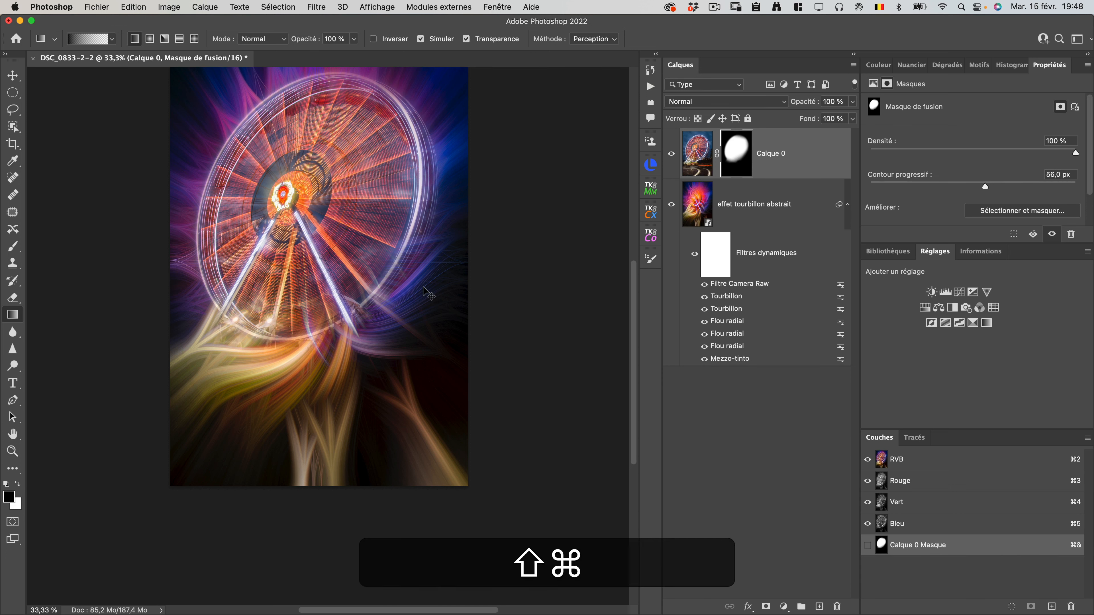
# Step: Add a Curves adjustment layer with the darker tones lowered and the highlights slightly raised, and toggle its visibility to compare
pyautogui.press('shift+super+0')
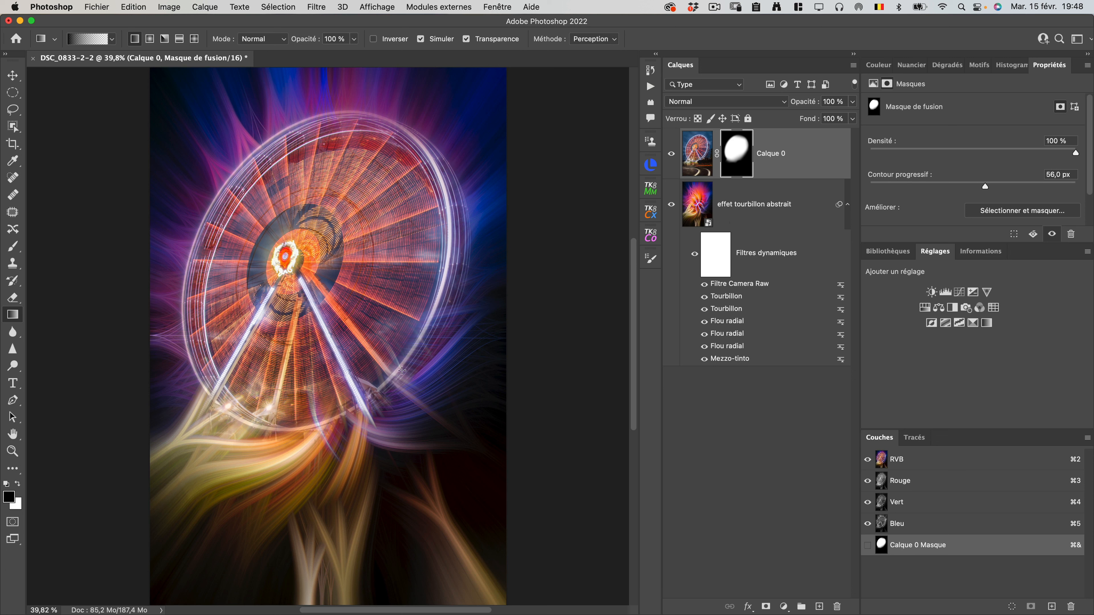
pyautogui.click(959, 294)
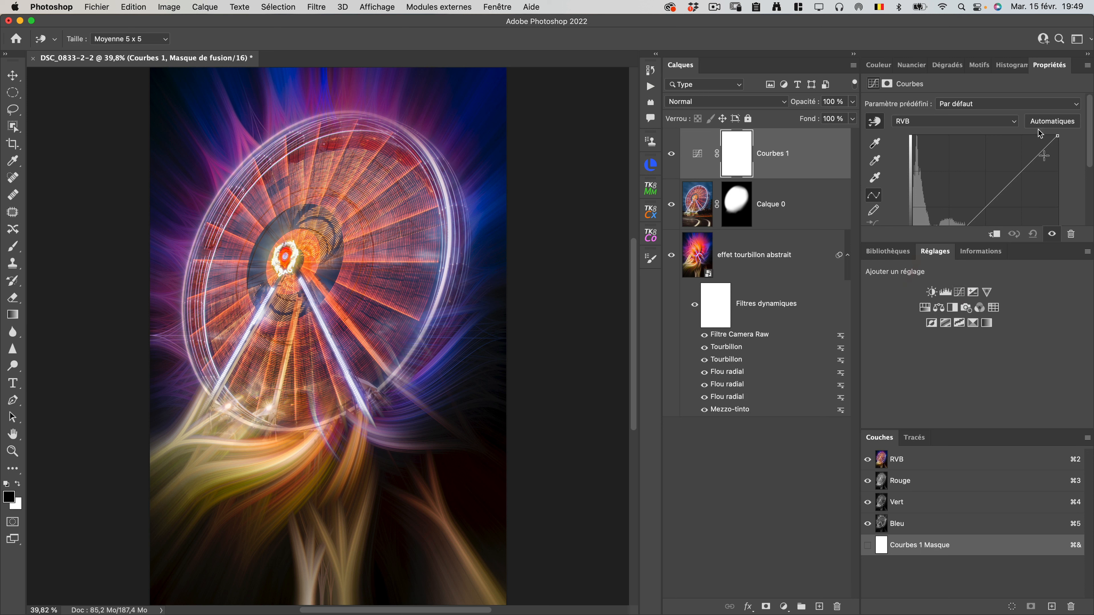
pyautogui.moveTo(944, 244); pyautogui.dragTo(950, 357)
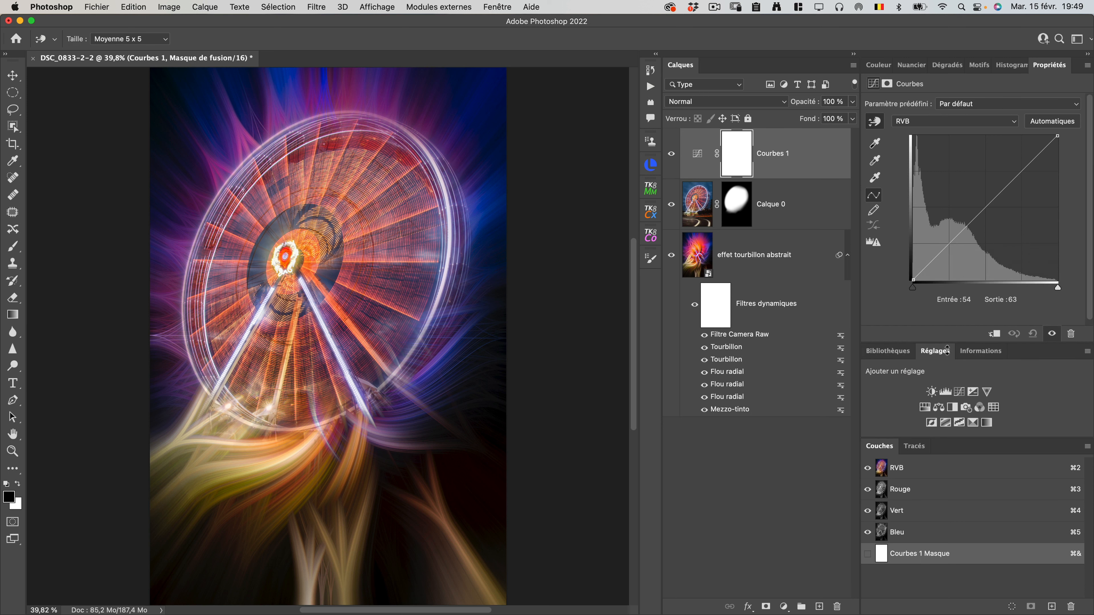
pyautogui.moveTo(954, 240); pyautogui.dragTo(956, 246)
pyautogui.click(1021, 178)
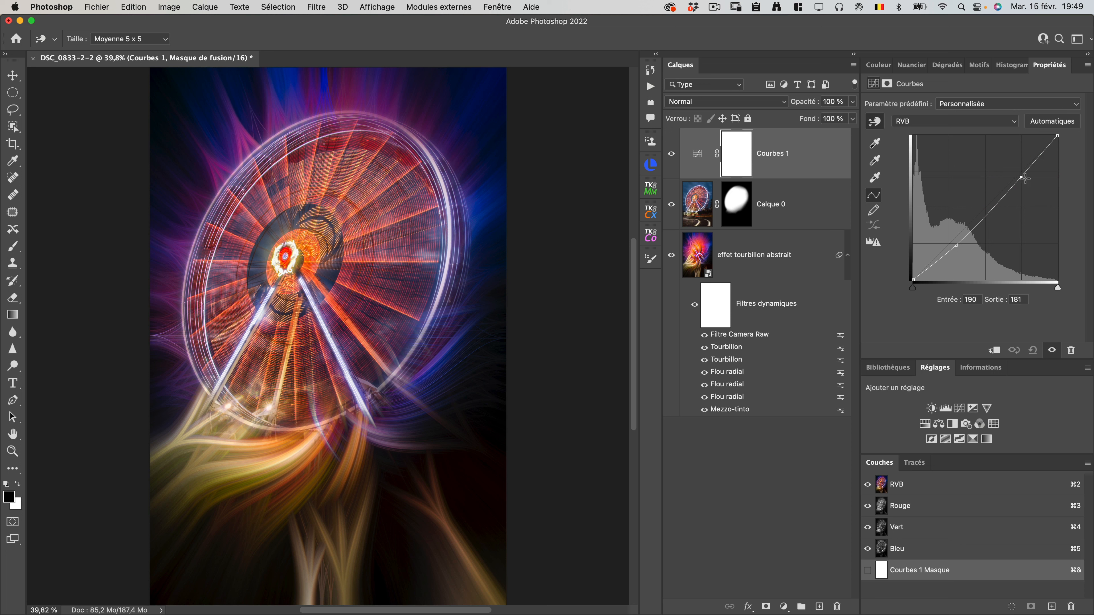
pyautogui.moveTo(1021, 177); pyautogui.dragTo(1020, 174)
pyautogui.click(669, 156)
pyautogui.click(670, 156)
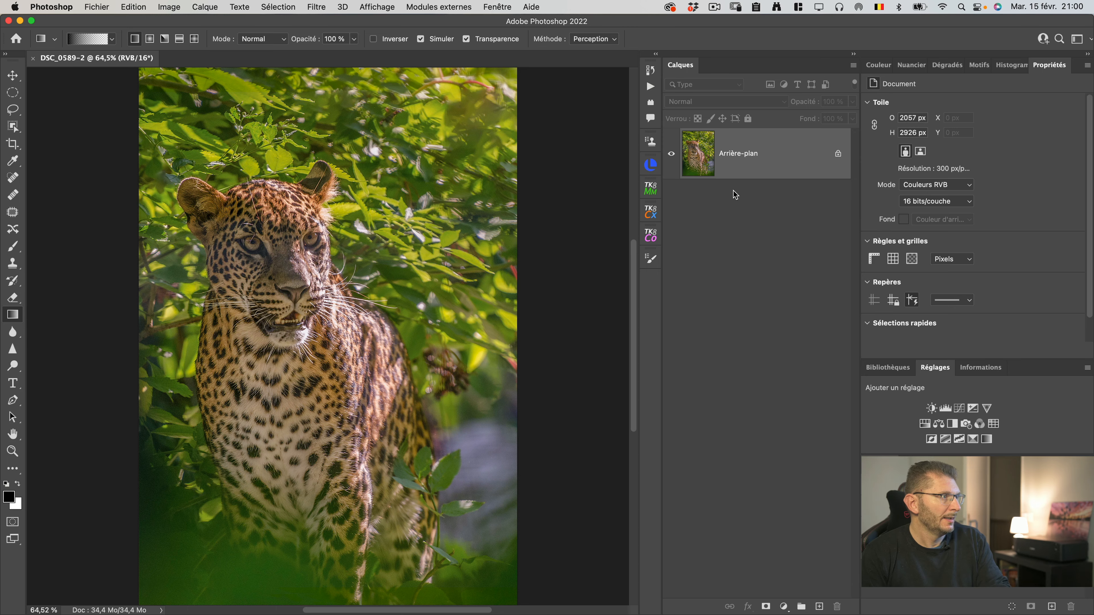
# Step: Run the abstract swirl action on the leopard photo DSC_0589-2, accepting Tourbillon angles of 50° and -50°
pyautogui.click(650, 86)
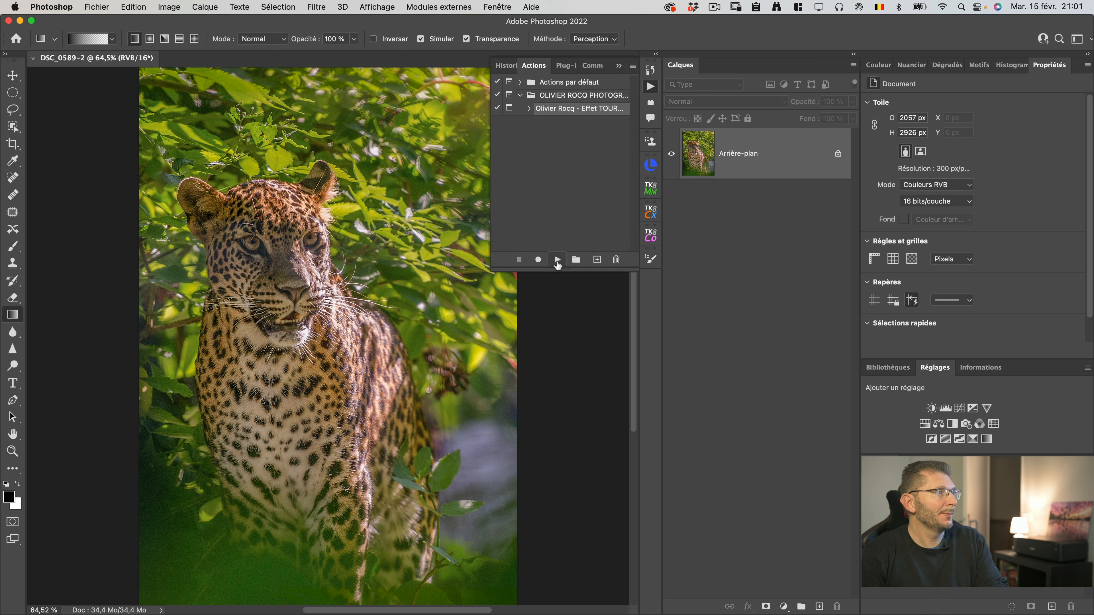
pyautogui.click(557, 259)
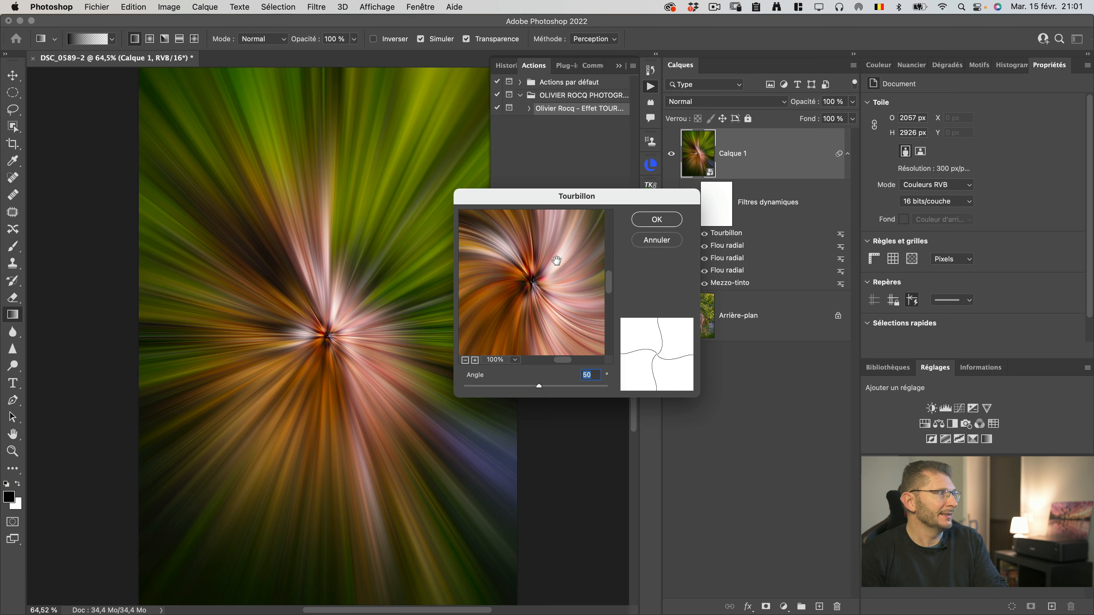
pyautogui.click(654, 219)
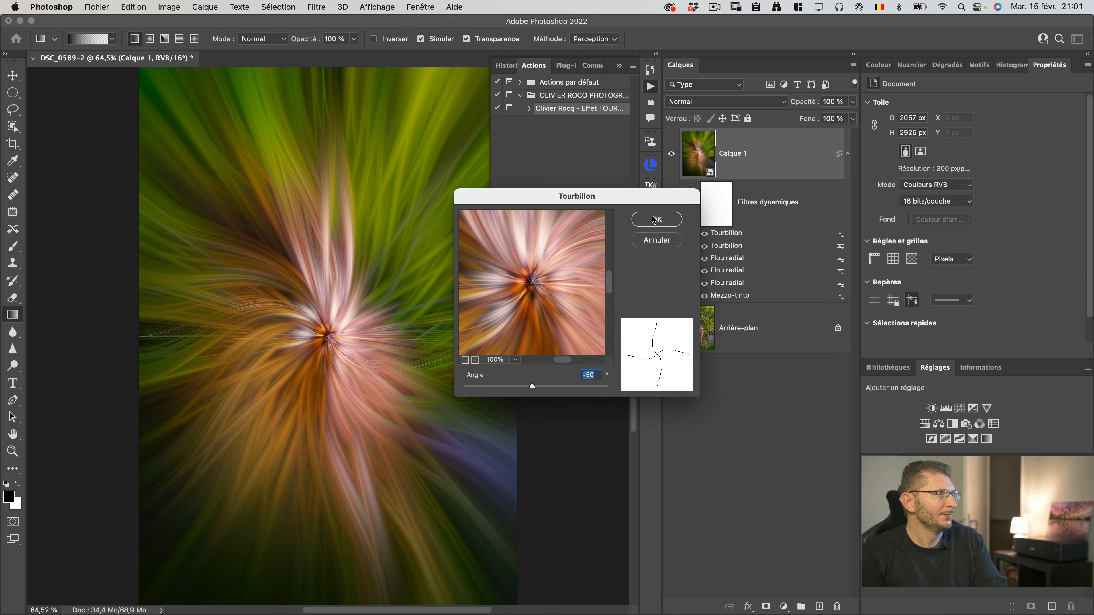
pyautogui.click(650, 218)
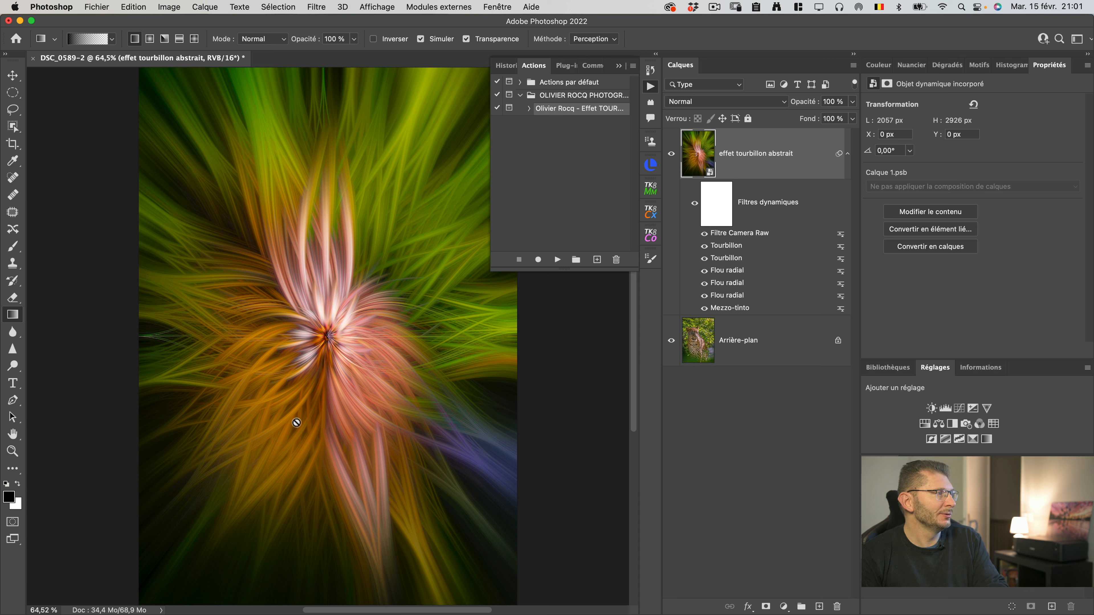
# Step: Hide the "effet tourbillon abstrait" layer and select the leopard on the Arrière-plan layer with Select Subject
pyautogui.click(620, 67)
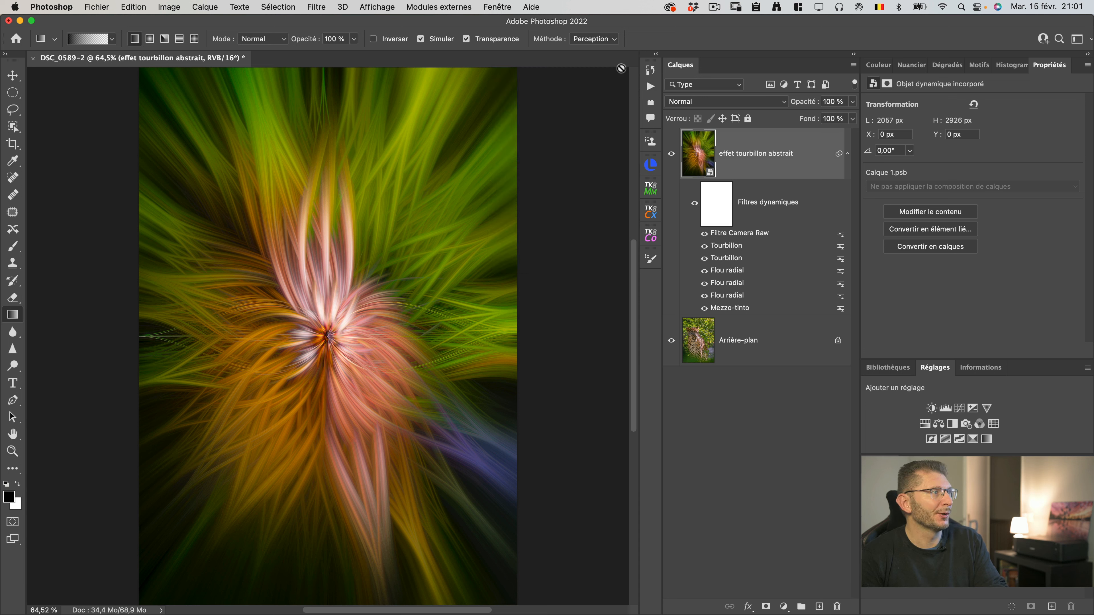
pyautogui.click(672, 154)
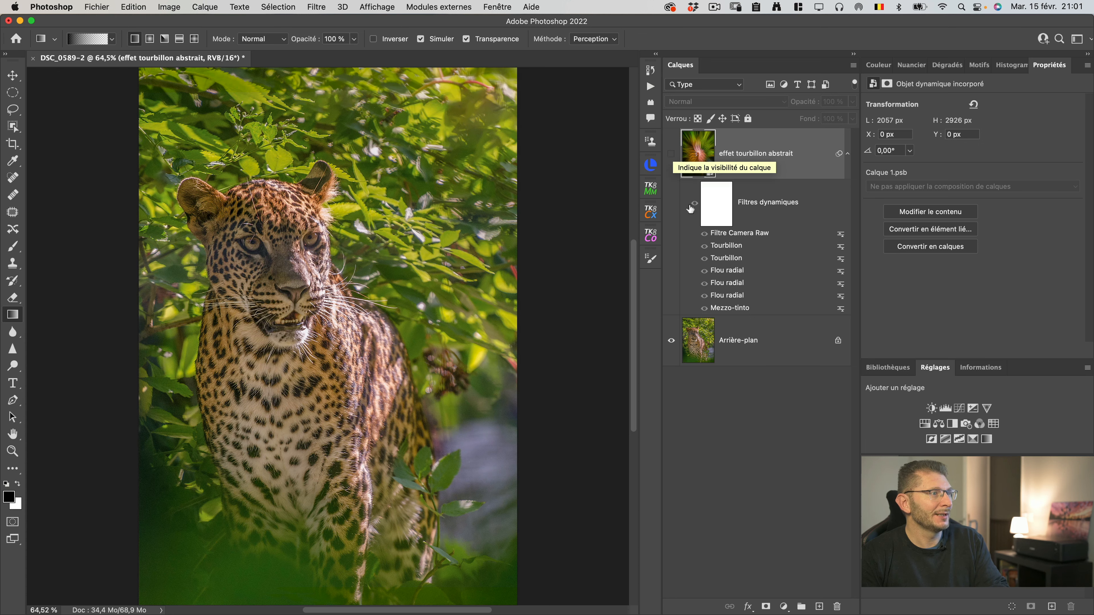
pyautogui.click(744, 344)
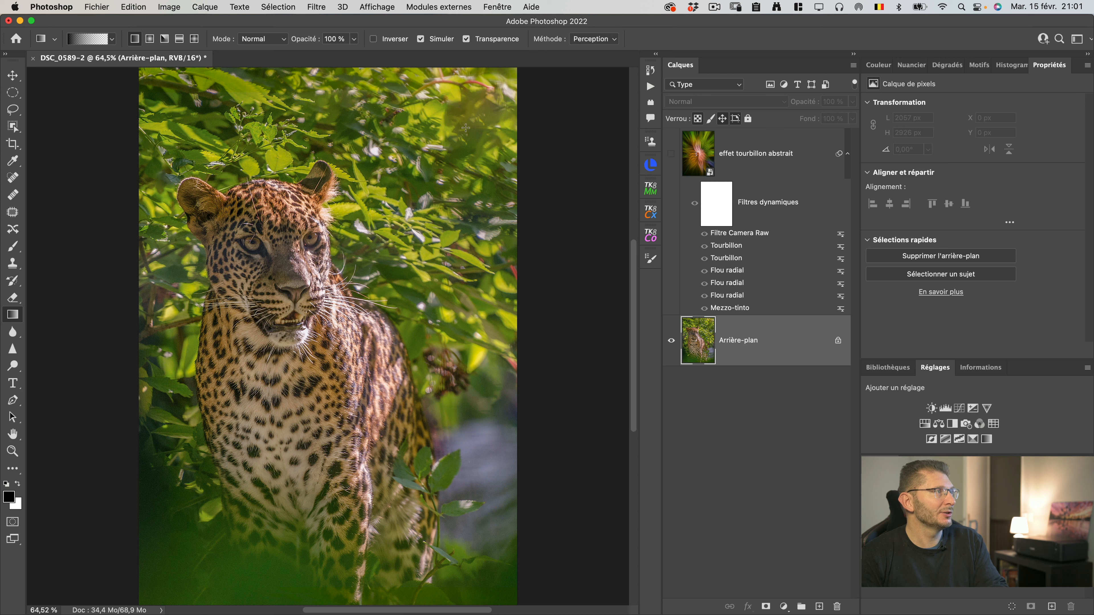
pyautogui.press('w')
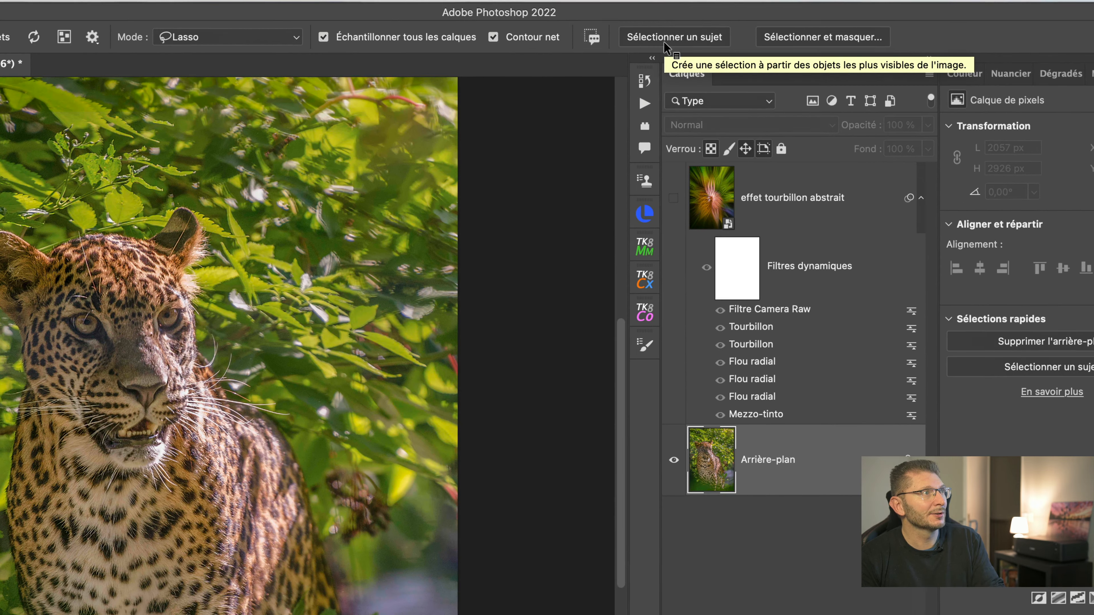
pyautogui.click(666, 43)
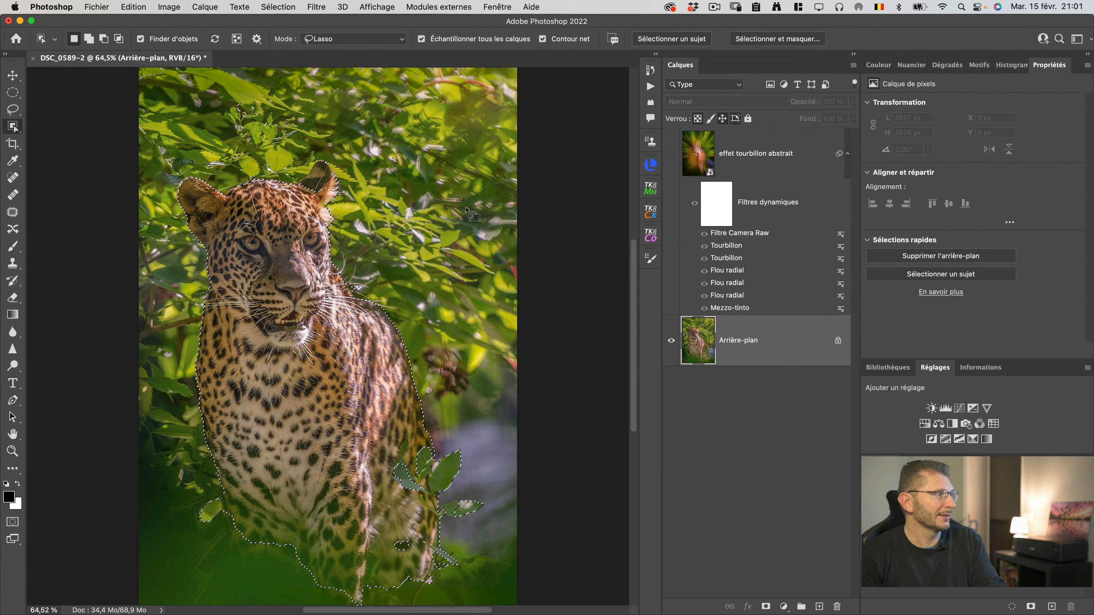
# Step: In Quick Mask mode, add the missing inner part of the leopard's right-hand ear by painting white with a soft 103 px brush
pyautogui.press('q')
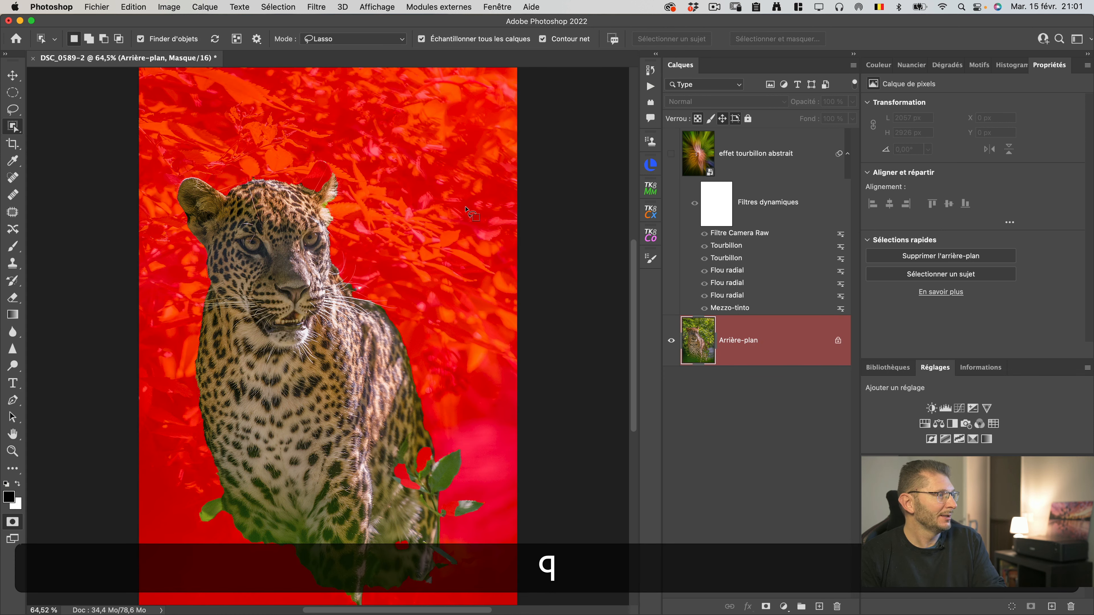
pyautogui.press('q')
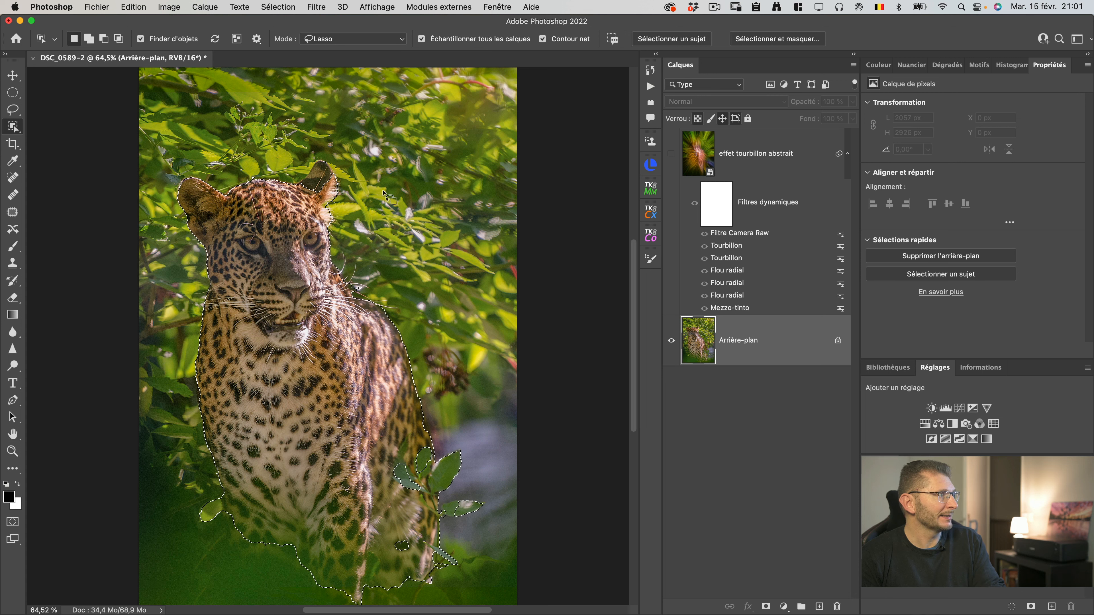
pyautogui.press('q')
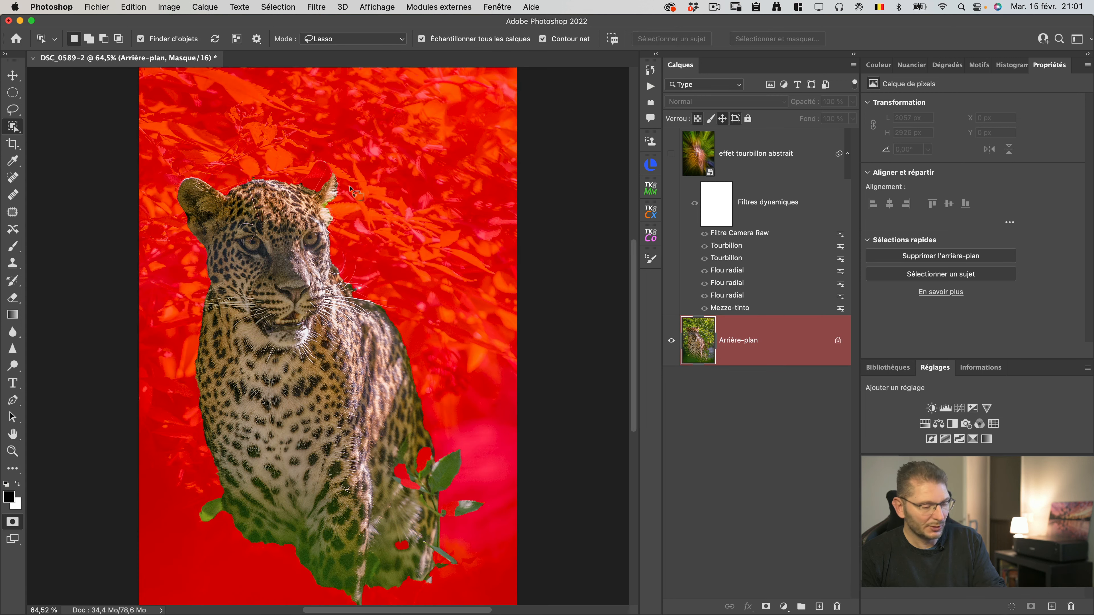
pyautogui.press('z')
pyautogui.moveTo(323, 183)
pyautogui.mouseDown()
pyautogui.moveTo(351, 190)
pyautogui.moveTo(342, 218)
pyautogui.moveTo(46, 224)
pyautogui.mouseUp()
pyautogui.press('b')
pyautogui.moveTo(312, 188); pyautogui.dragTo(306, 189)
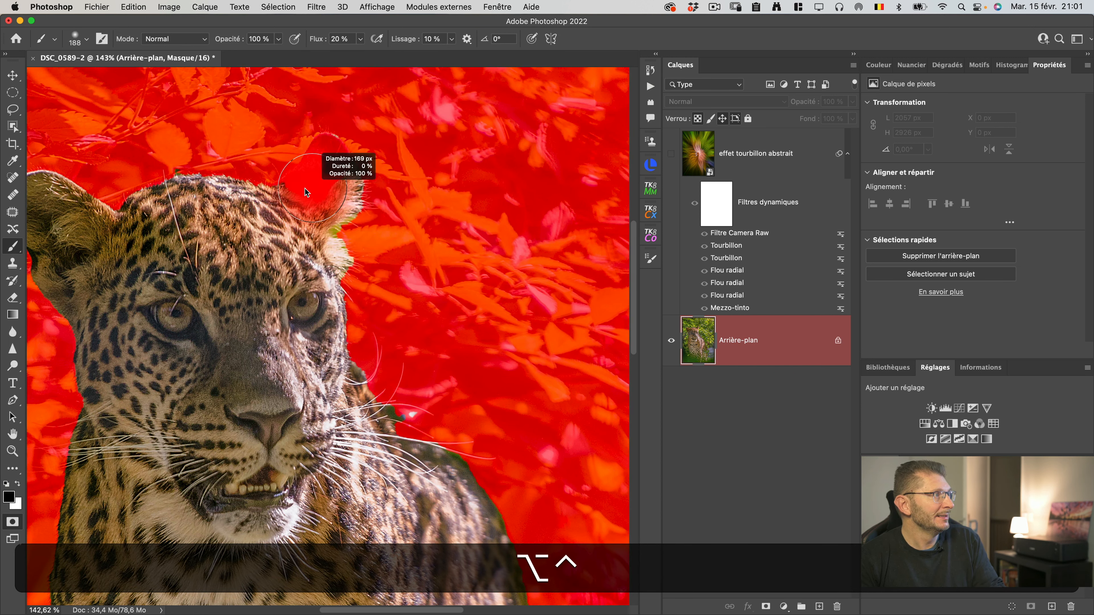
pyautogui.moveTo(313, 234); pyautogui.dragTo(306, 282)
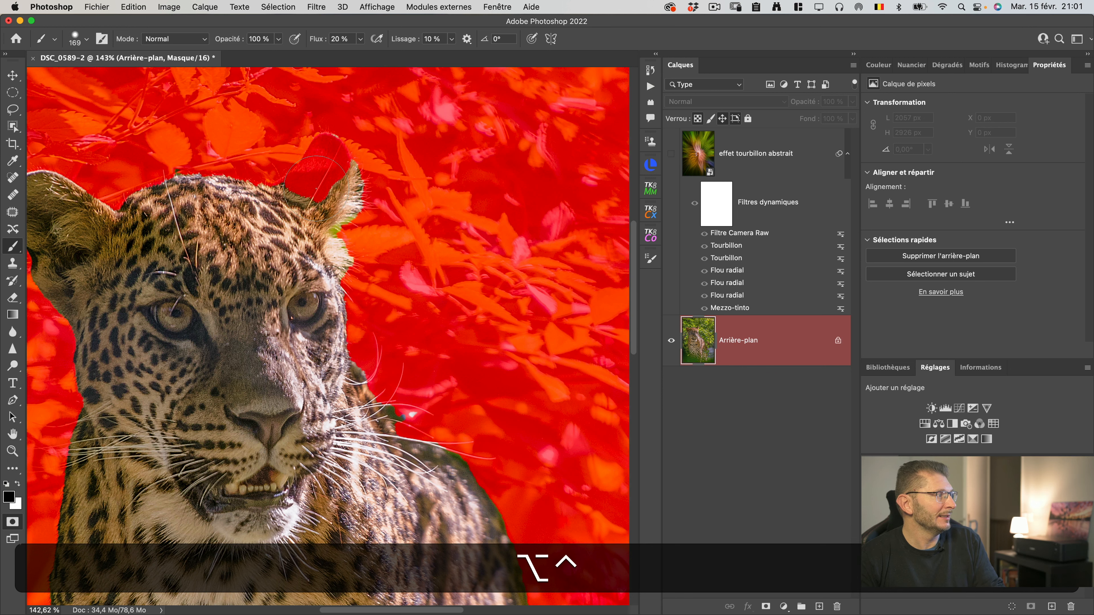
pyautogui.moveTo(317, 189); pyautogui.dragTo(302, 193)
pyautogui.press('x')
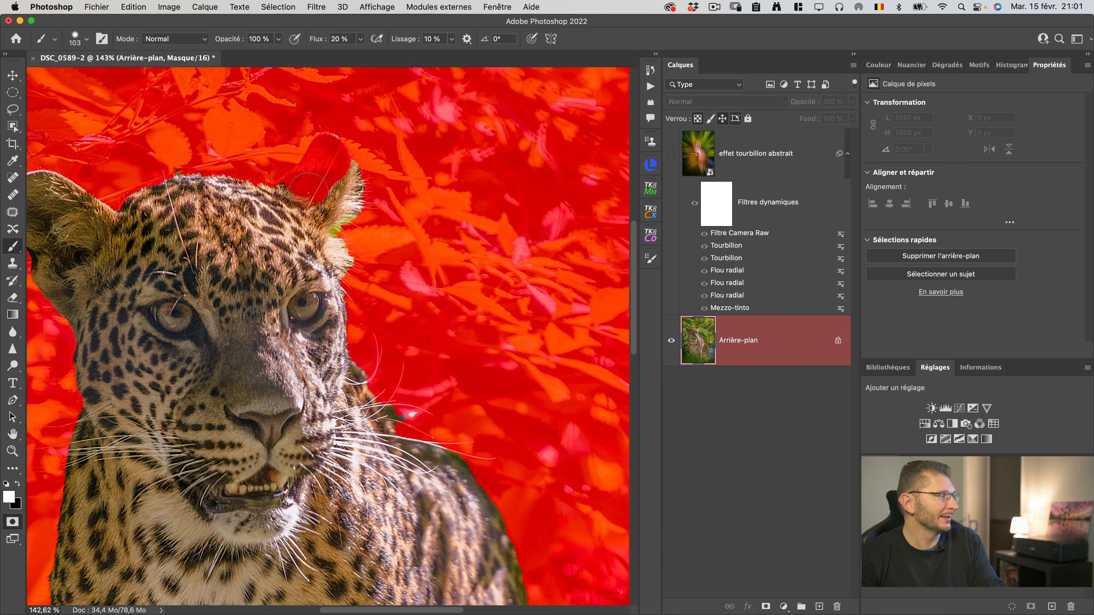
pyautogui.moveTo(308, 193)
pyautogui.mouseDown()
pyautogui.moveTo(315, 183)
pyautogui.moveTo(319, 197)
pyautogui.moveTo(332, 153)
pyautogui.moveTo(304, 181)
pyautogui.moveTo(280, 183)
pyautogui.moveTo(302, 131)
pyautogui.mouseUp()
# Step: Clean the Quick Mask above the ear with a 57 px black brush and convert it back to a selection
pyautogui.press('x')
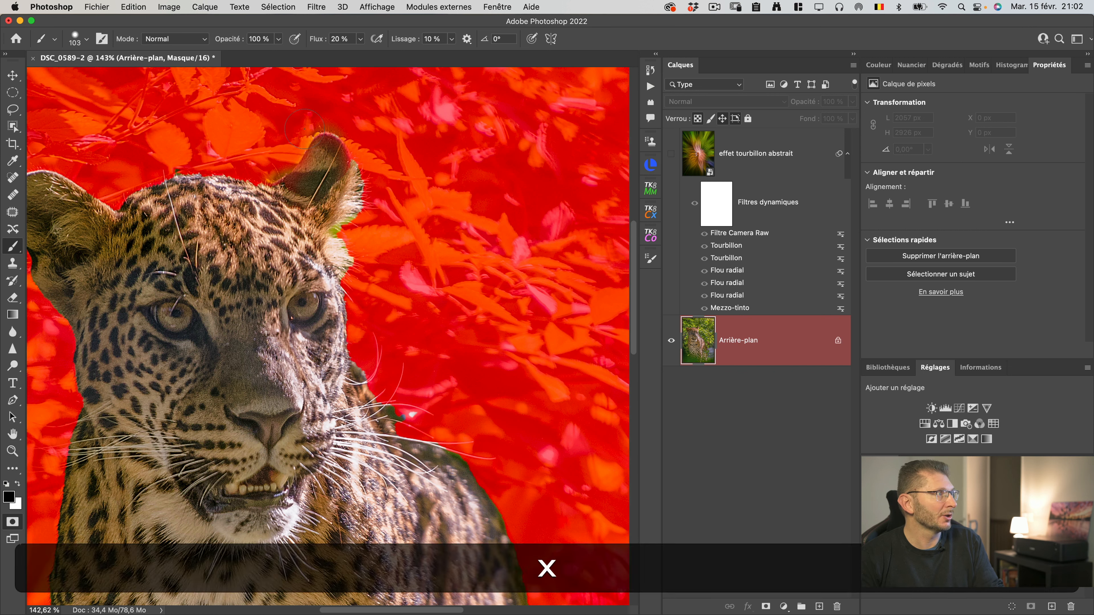
pyautogui.hotkey('ctrl', 'alt')
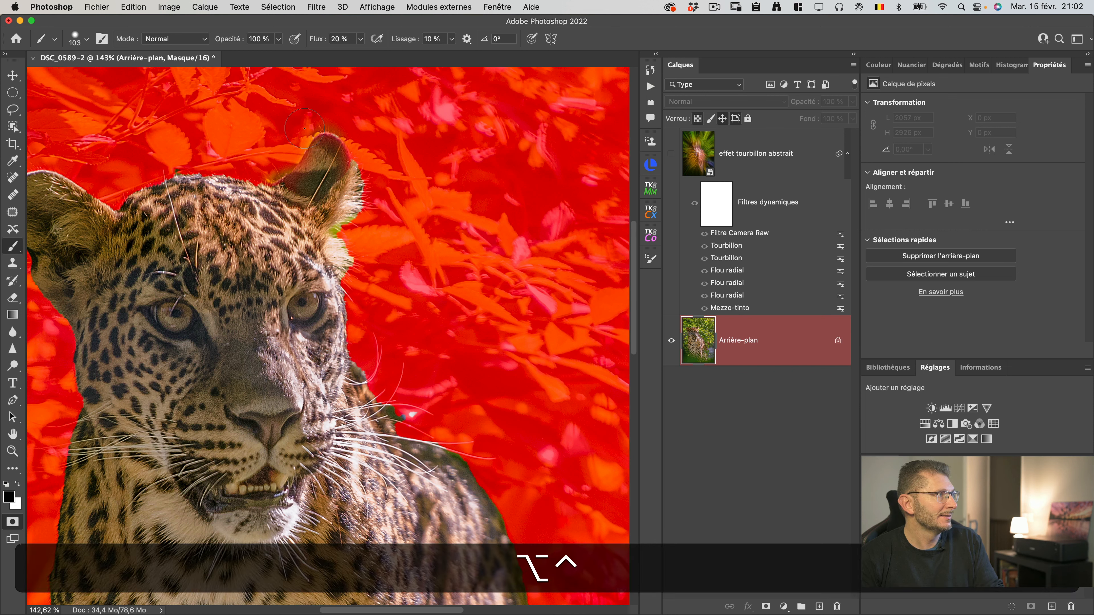
pyautogui.moveTo(305, 128); pyautogui.dragTo(311, 124)
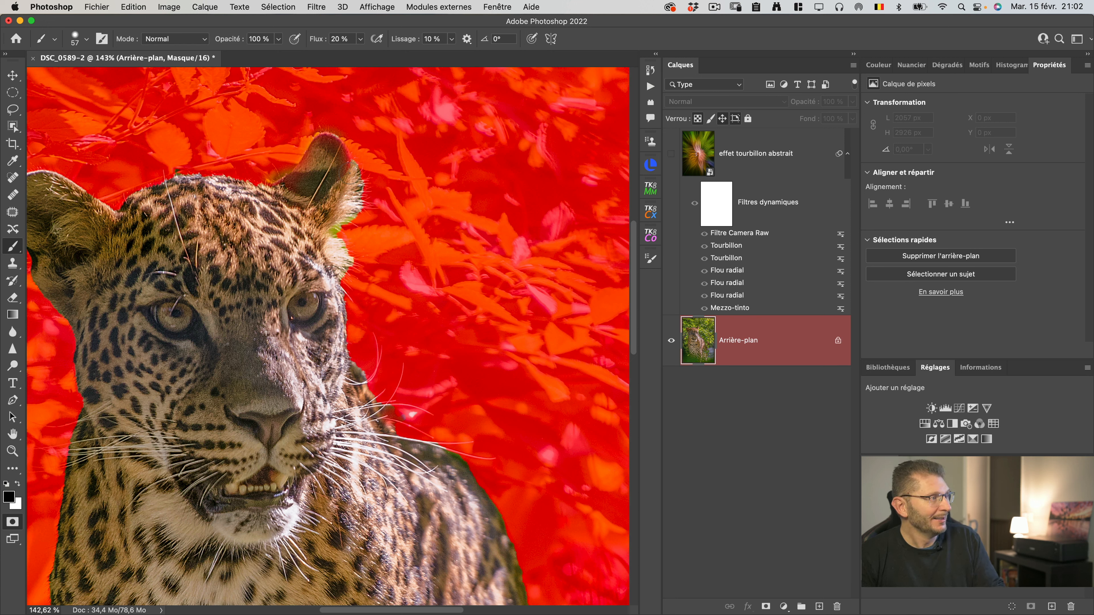
pyautogui.press('q')
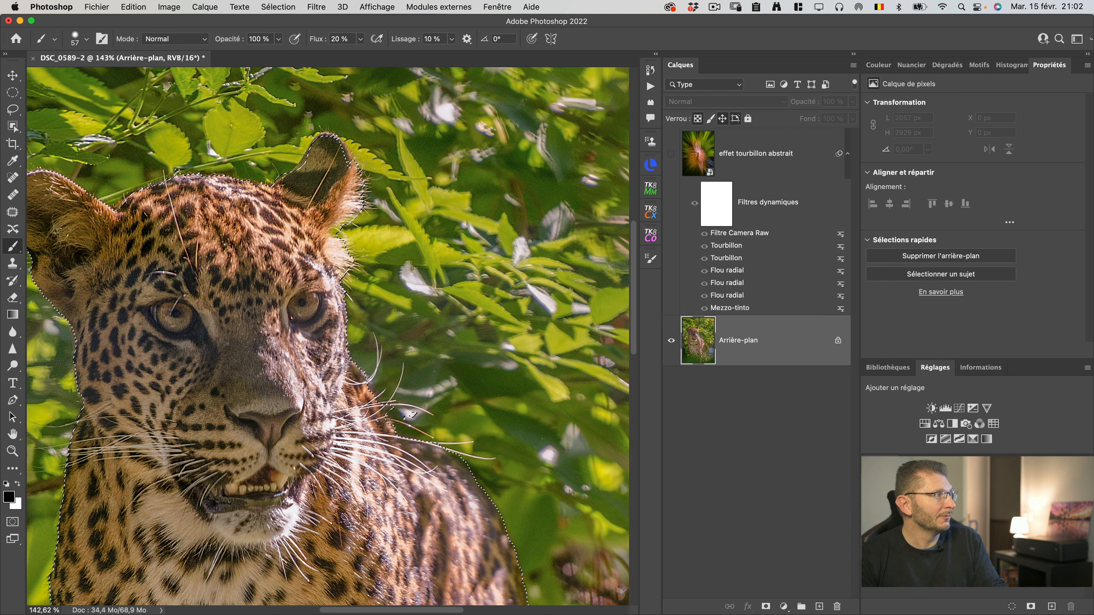
# Step: Turn the leopard selection into a layer mask on the photo layer and feather the mask by 3,8 px
pyautogui.press('ctrl')
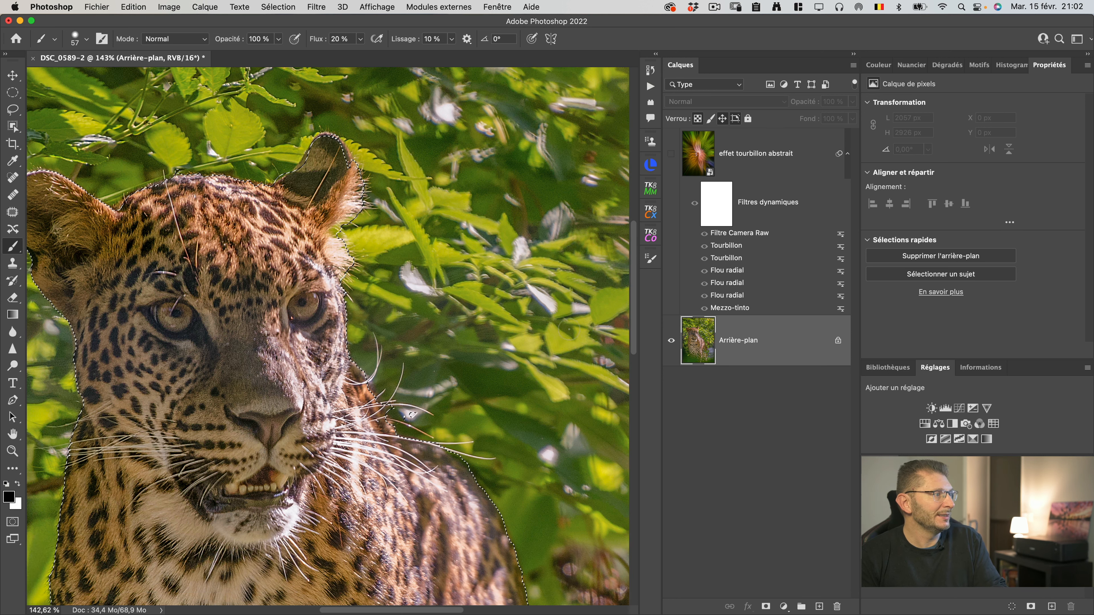
pyautogui.press('shift+super+0')
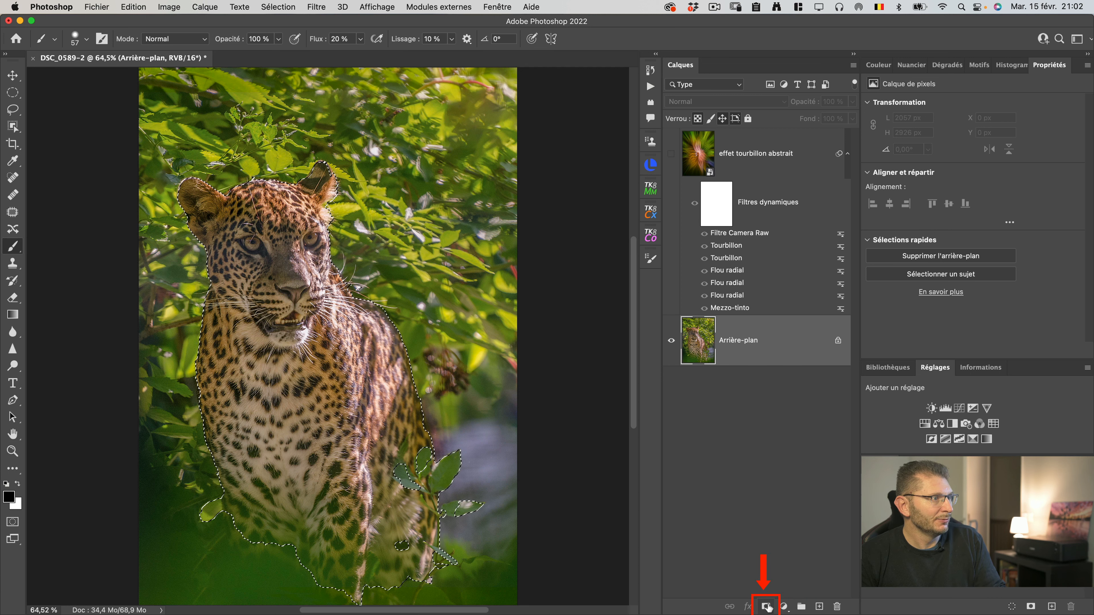
pyautogui.click(770, 603)
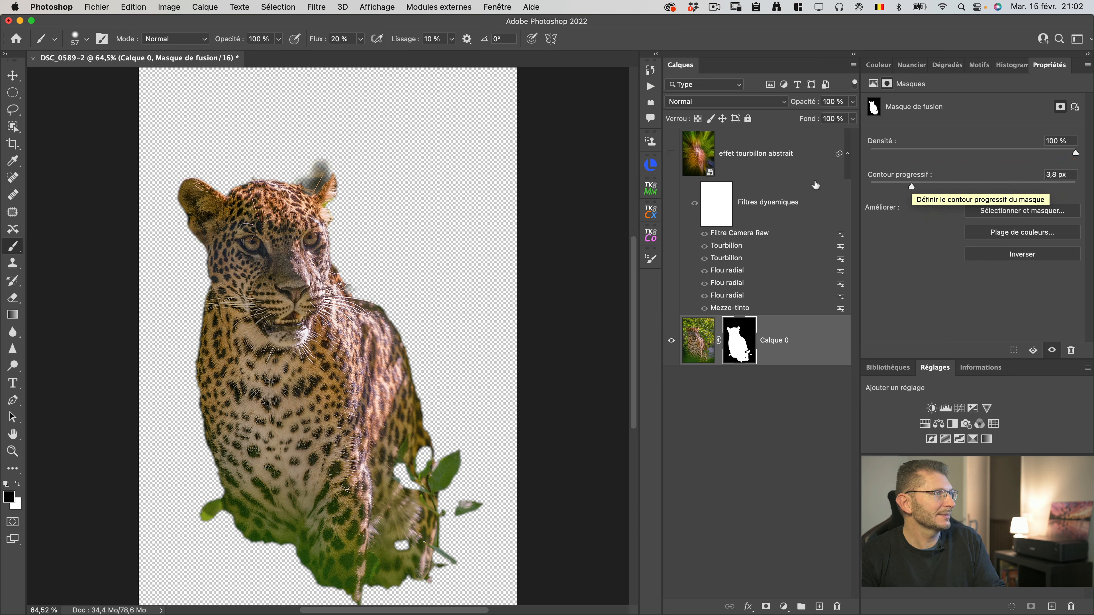
# Step: Move the "effet tourbillon abstrait" layer below the masked leopard layer and make it visible
pyautogui.click(741, 153)
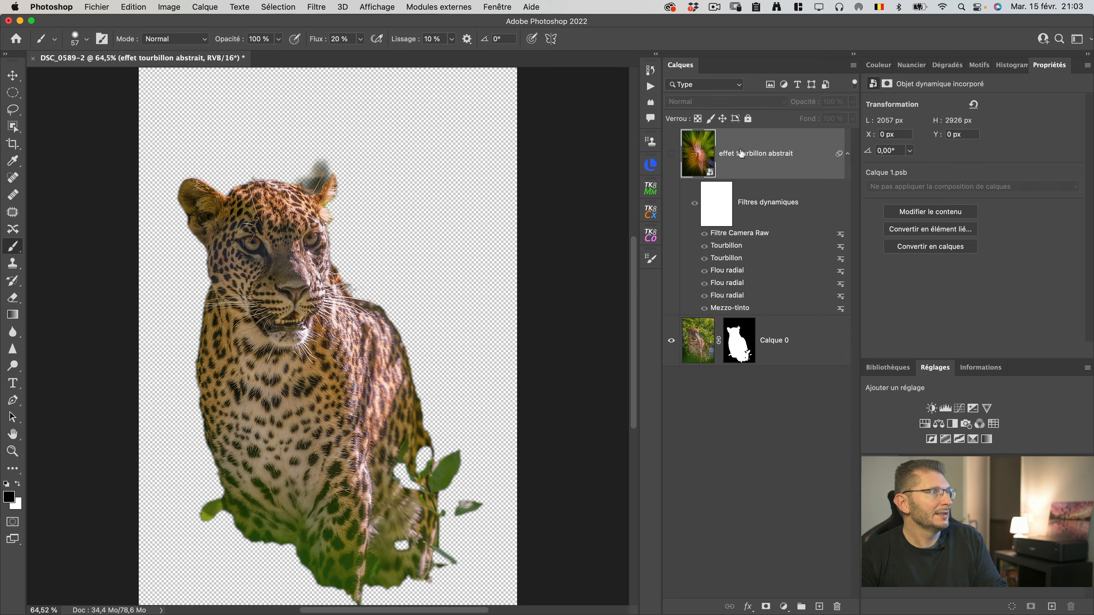
pyautogui.moveTo(737, 151); pyautogui.dragTo(758, 383)
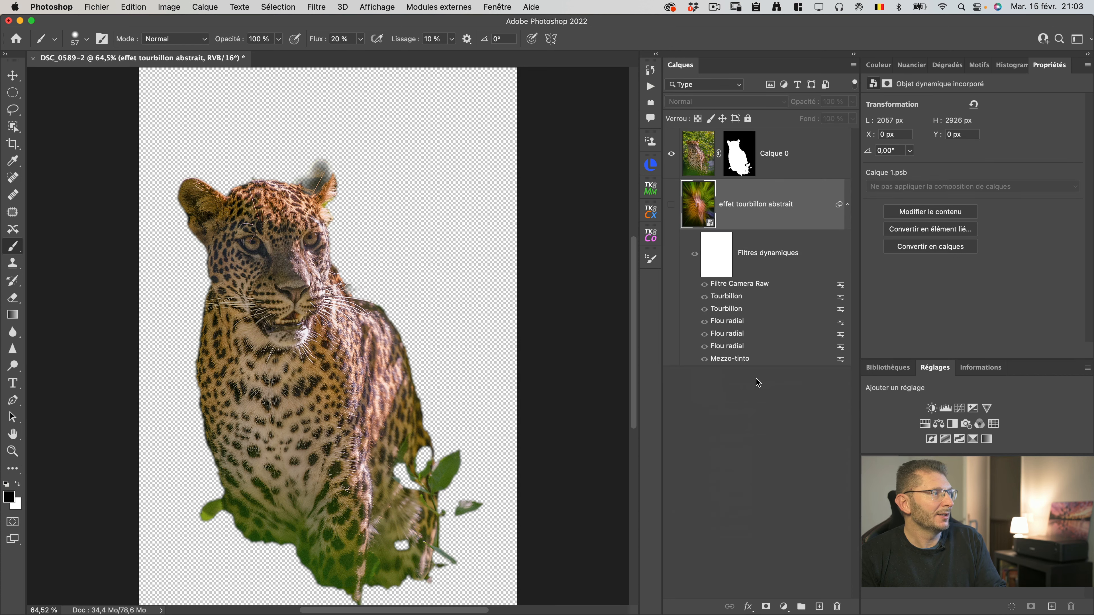
pyautogui.click(671, 204)
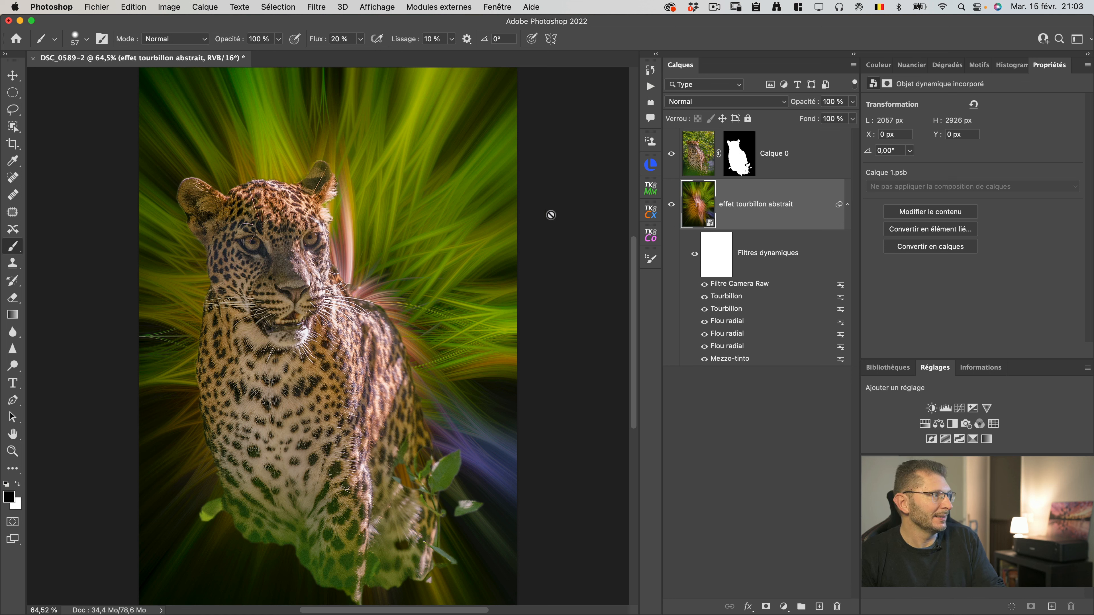
# Step: Draw black gradients inward on the leopard's mask from the bottom, lower right and right flank to blend the body into the swirl
pyautogui.click(733, 159)
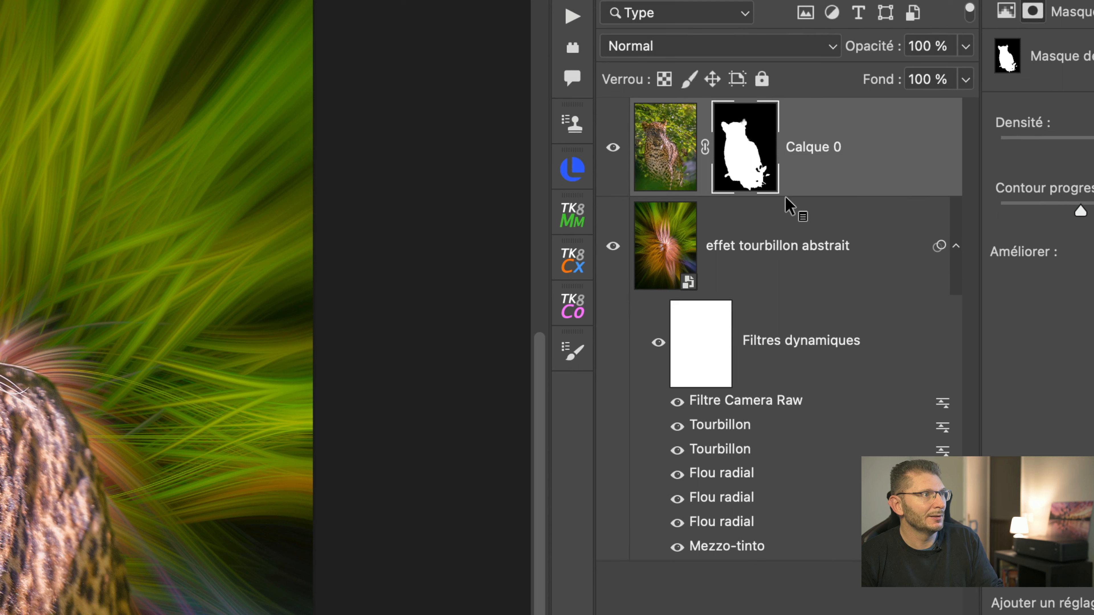
pyautogui.click(678, 165)
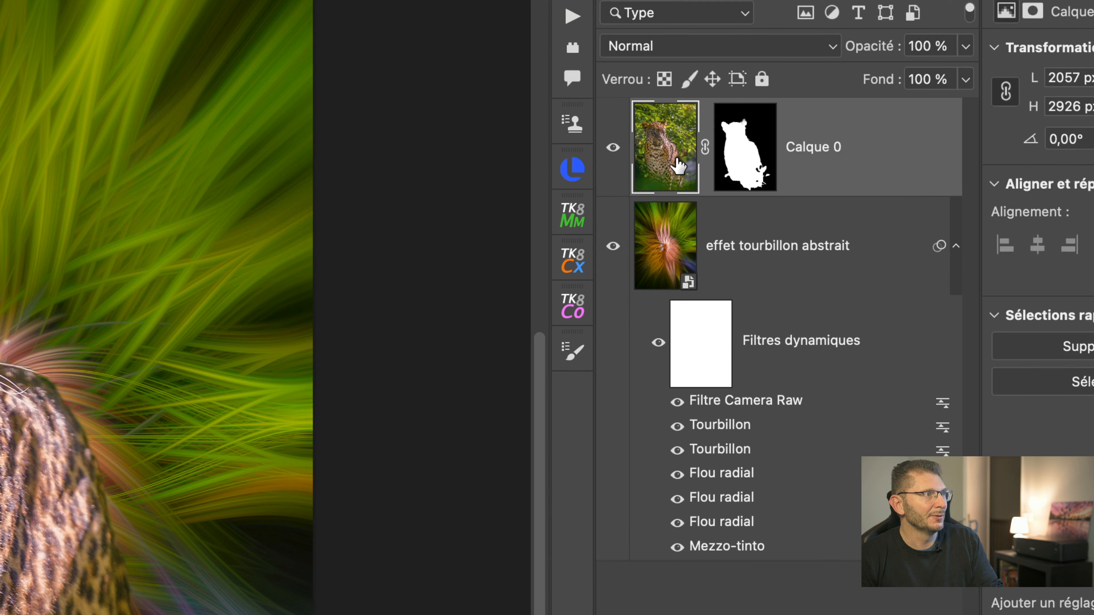
pyautogui.click(743, 159)
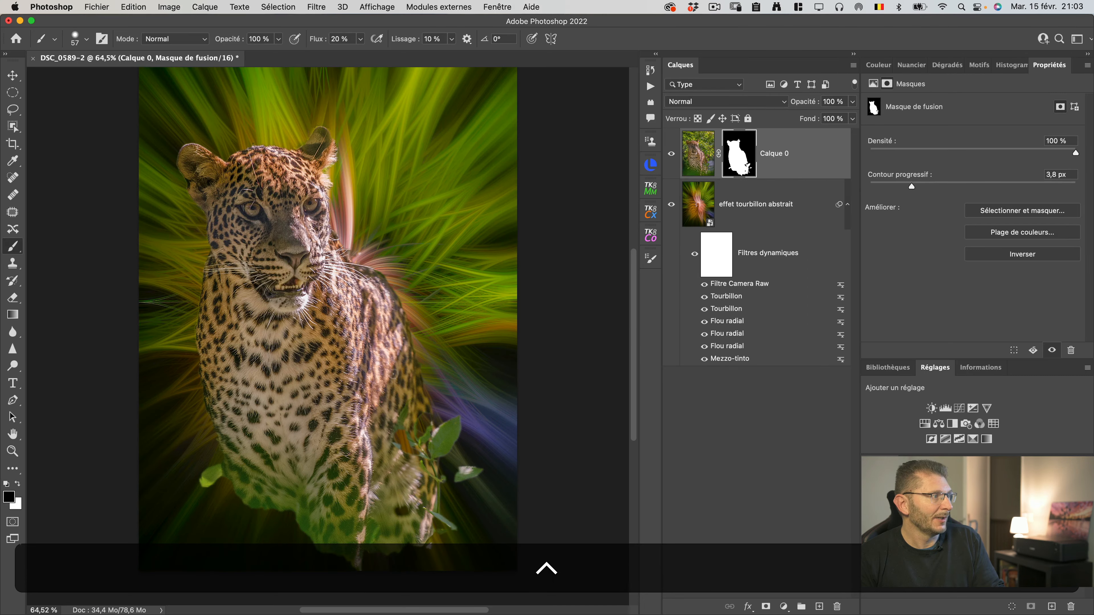
pyautogui.press('g')
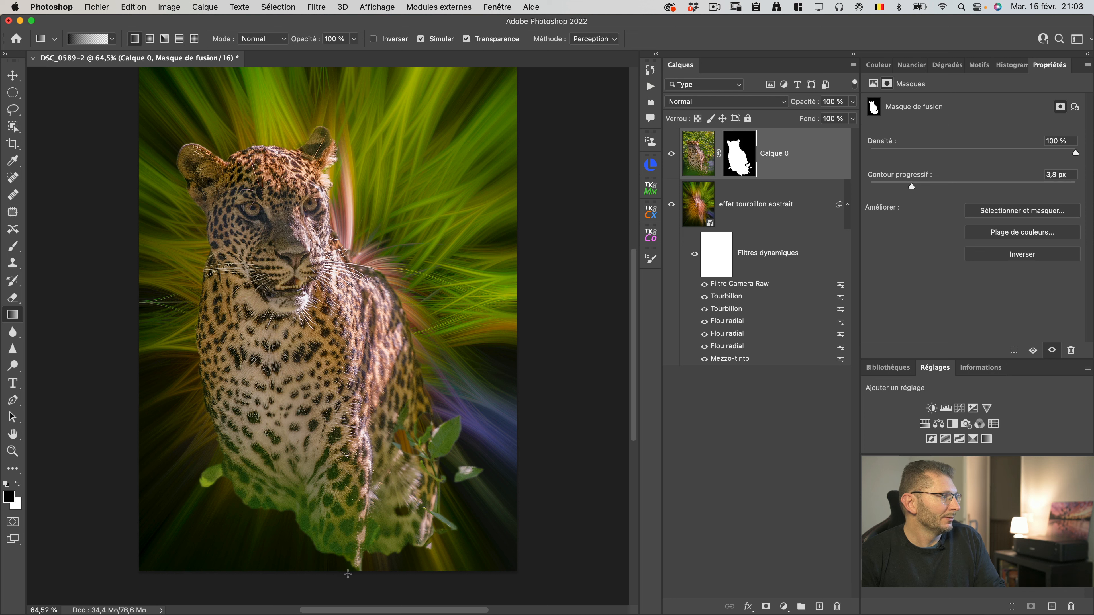
pyautogui.moveTo(349, 574); pyautogui.dragTo(315, 400)
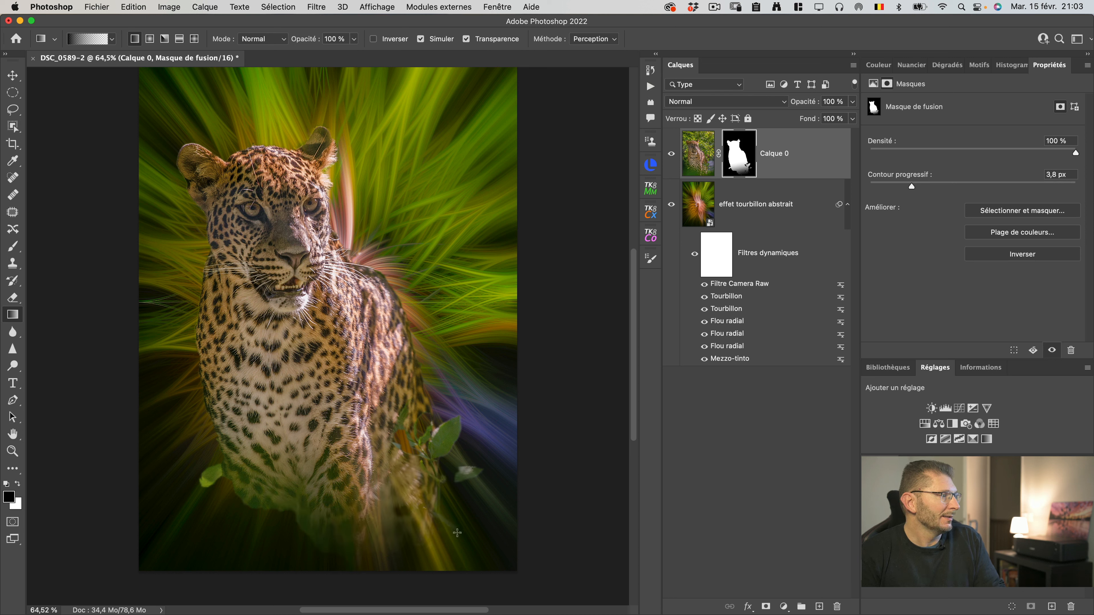
pyautogui.moveTo(457, 533); pyautogui.dragTo(366, 448)
pyautogui.moveTo(478, 440)
pyautogui.mouseDown()
pyautogui.moveTo(356, 406)
pyautogui.moveTo(393, 407)
pyautogui.mouseUp()
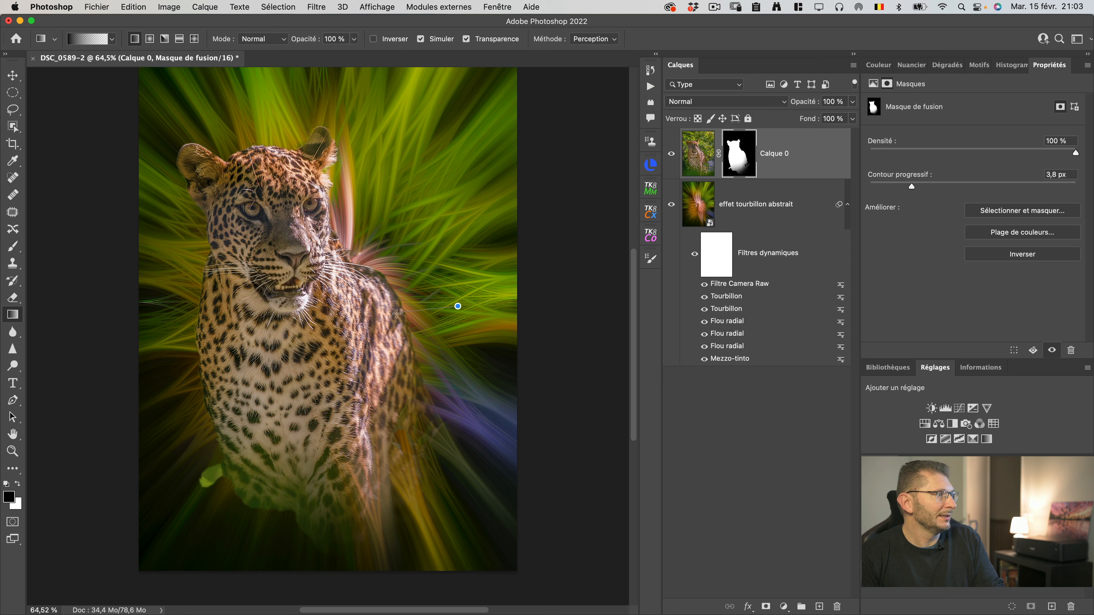
pyautogui.moveTo(457, 306); pyautogui.dragTo(458, 306)
pyautogui.moveTo(380, 312)
pyautogui.mouseDown()
pyautogui.moveTo(324, 323)
pyautogui.moveTo(374, 306)
pyautogui.mouseUp()
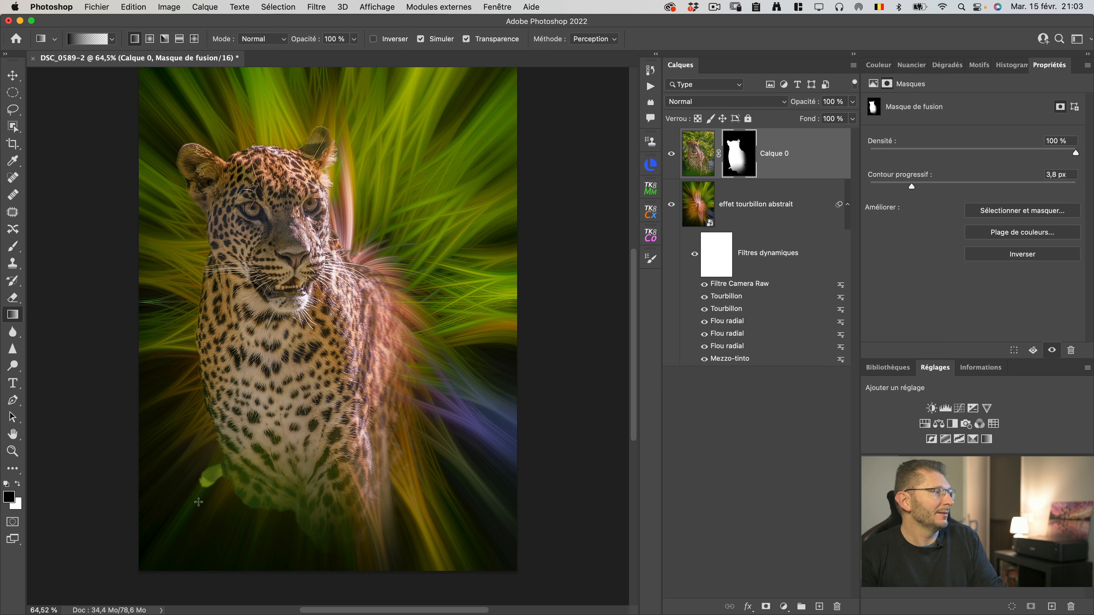
# Step: Undo a trial gradient on the lower left flank and remove the stray leaf there from the mask with a 155 px black brush
pyautogui.moveTo(198, 502); pyautogui.dragTo(264, 412)
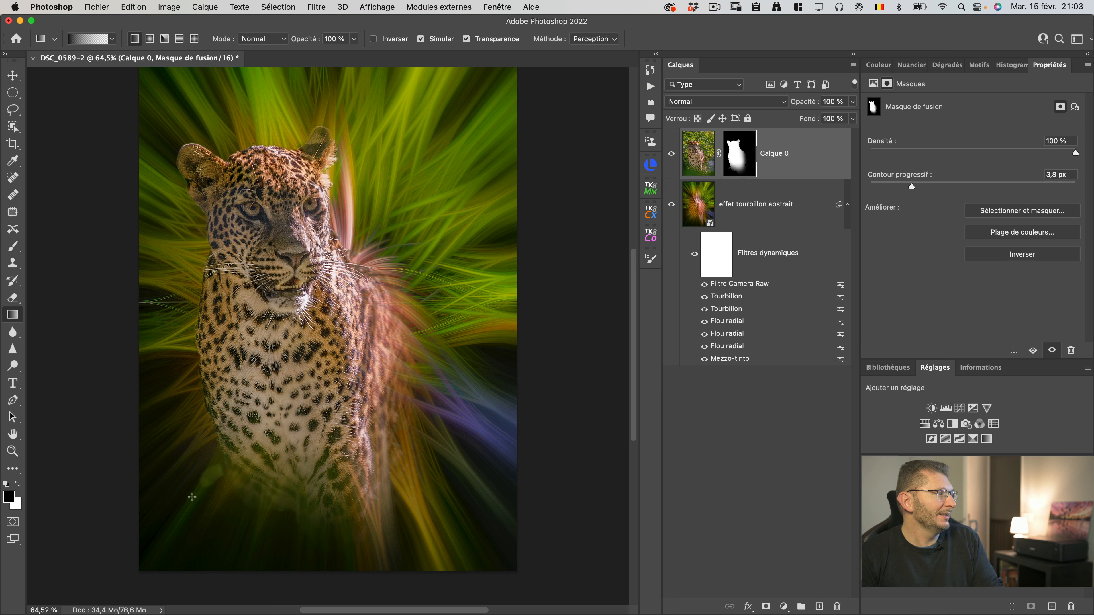
pyautogui.press('super+z')
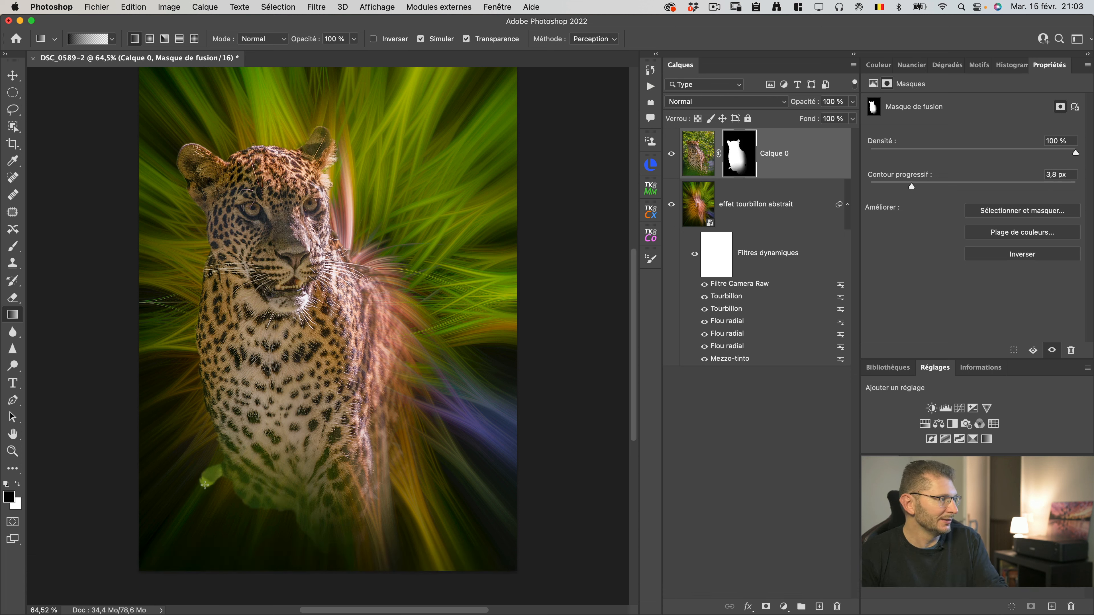
pyautogui.press('b')
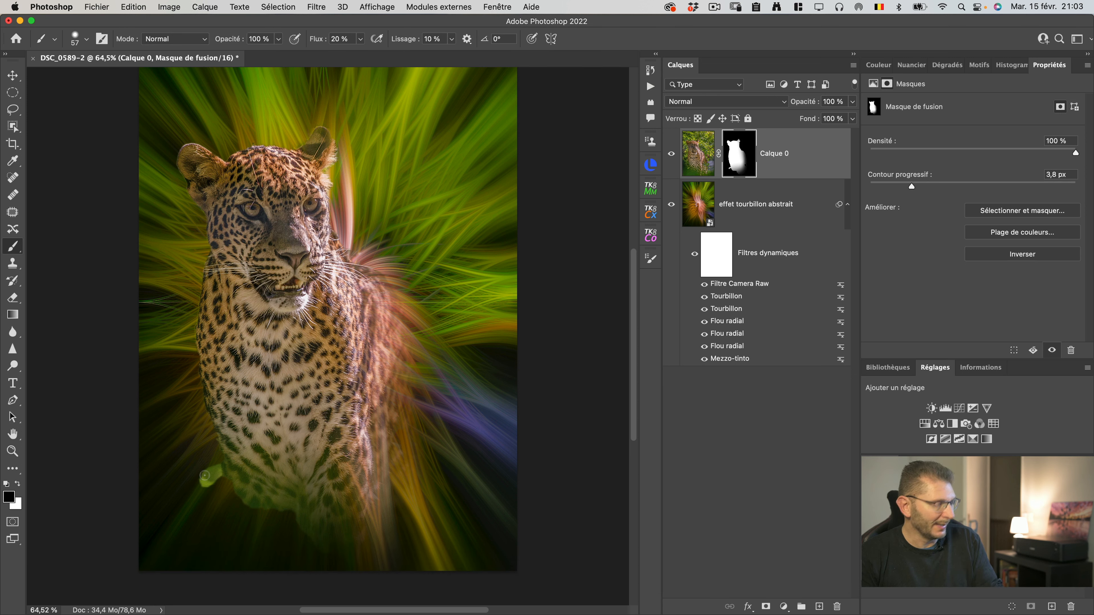
pyautogui.hotkey('ctrl', 'alt')
pyautogui.moveTo(205, 476)
pyautogui.mouseDown()
pyautogui.moveTo(218, 457)
pyautogui.moveTo(205, 337)
pyautogui.mouseUp()
pyautogui.moveTo(204, 476)
pyautogui.mouseDown()
pyautogui.moveTo(206, 488)
pyautogui.moveTo(220, 470)
pyautogui.moveTo(242, 474)
pyautogui.moveTo(263, 423)
pyautogui.moveTo(260, 439)
pyautogui.mouseUp()
pyautogui.press('g')
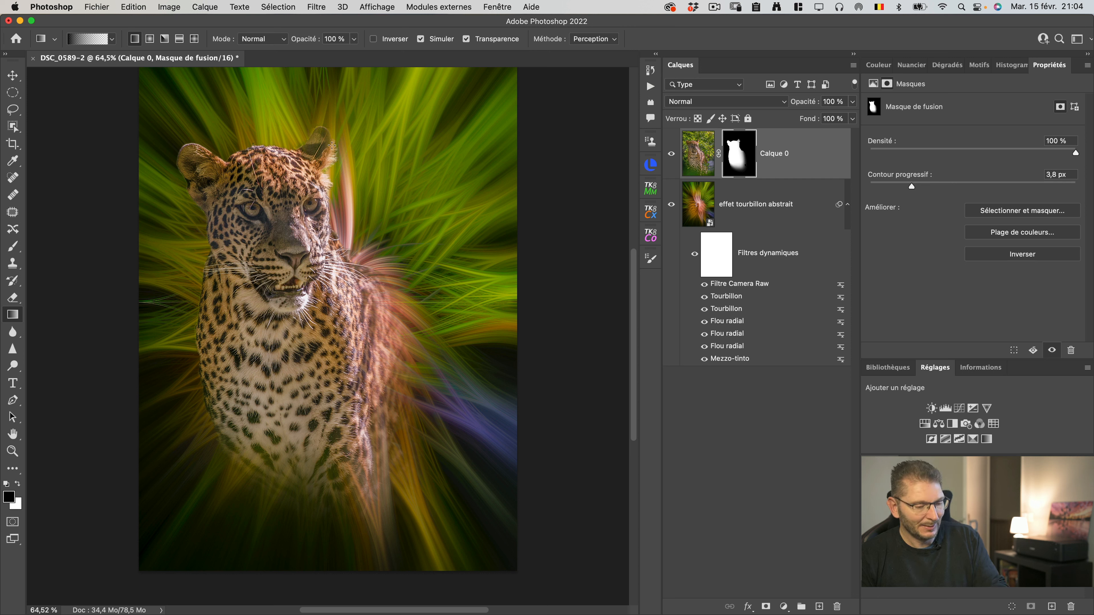
# Step: Display the leopard's layer mask alone to inspect its faded edges, and return to the composite view
pyautogui.press('b')
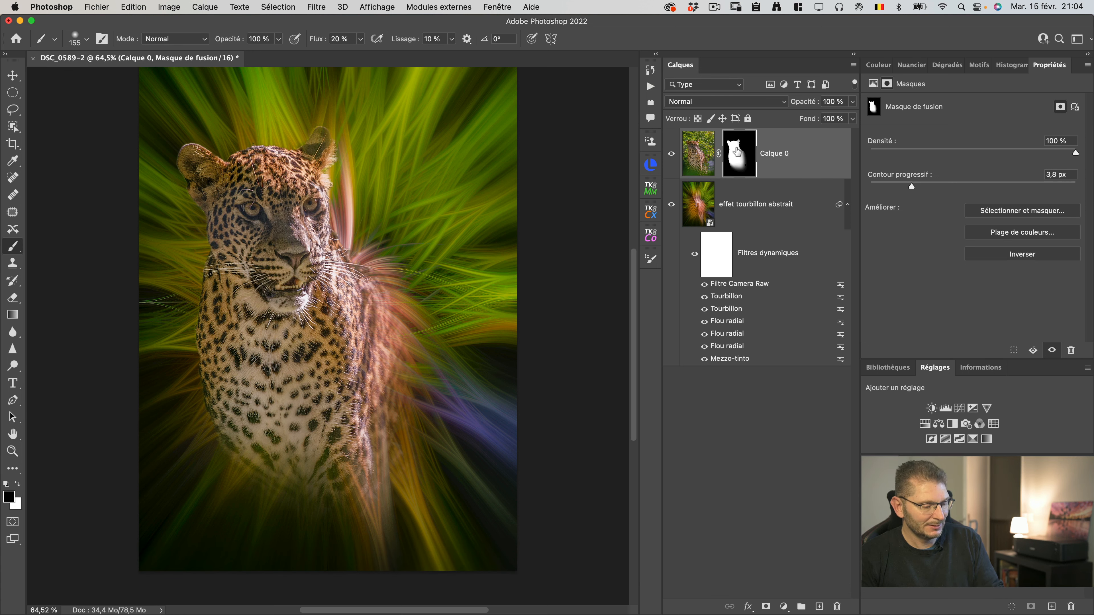
pyautogui.keyDown('alt'); pyautogui.click(737, 150); pyautogui.keyUp('alt')
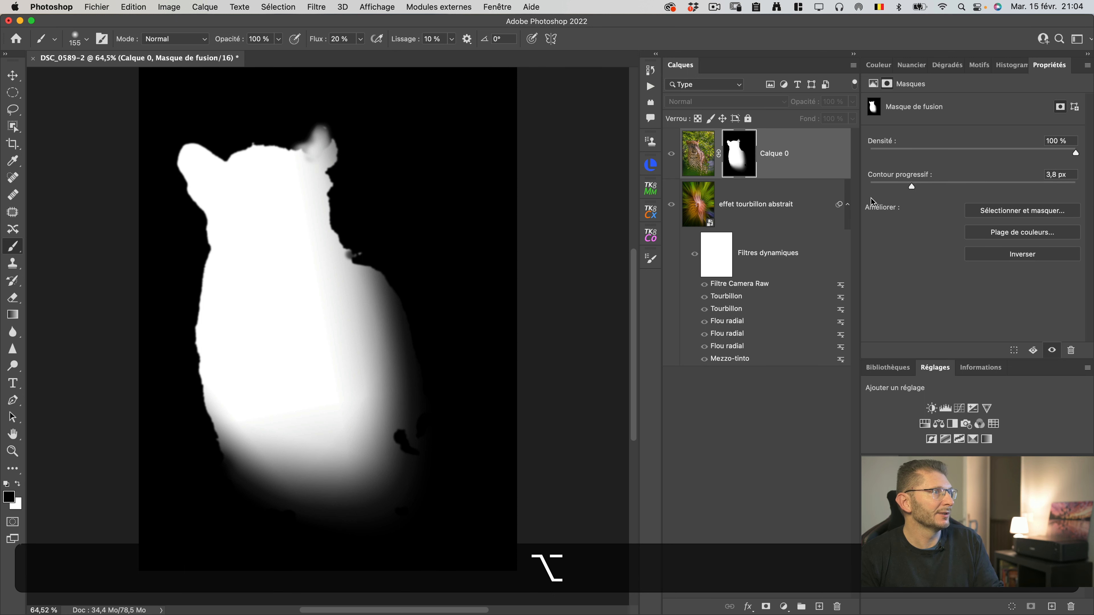
pyautogui.keyDown('alt'); pyautogui.click(738, 160); pyautogui.keyUp('alt')
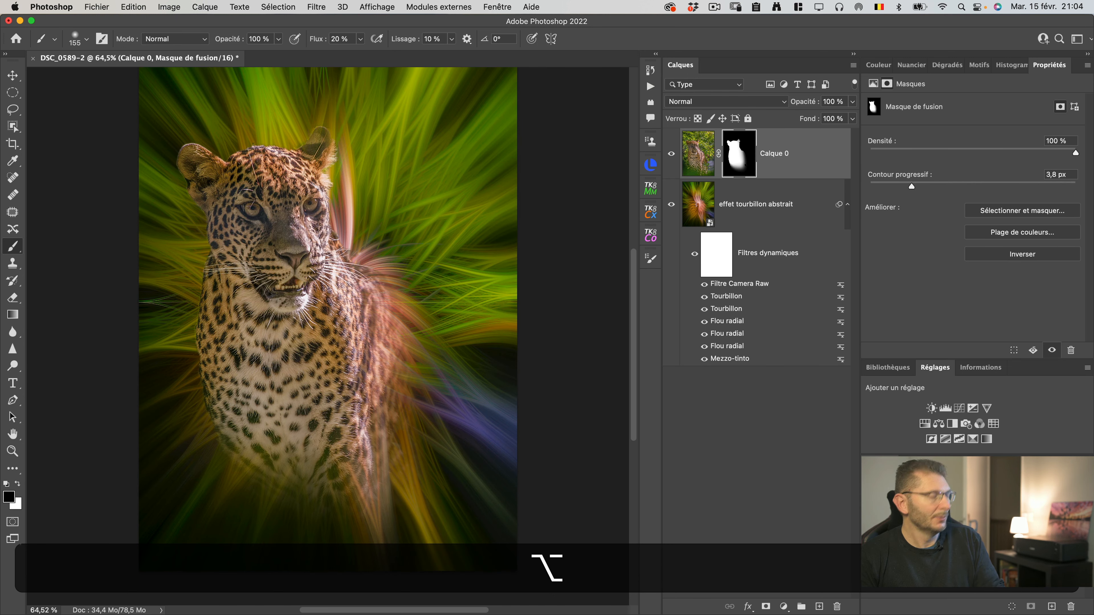
# Step: Restore the leopard's right-hand ear on the mask with a white brush and clean its outline with a 53 px black brush
pyautogui.press('z')
pyautogui.moveTo(313, 150); pyautogui.dragTo(353, 149)
pyautogui.press('b')
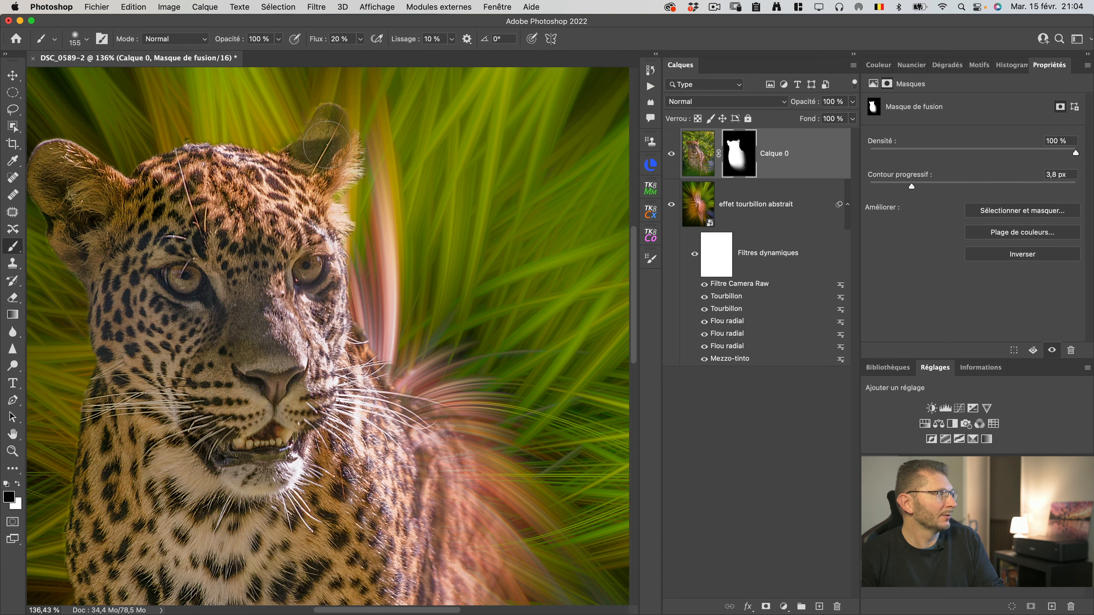
pyautogui.press('x')
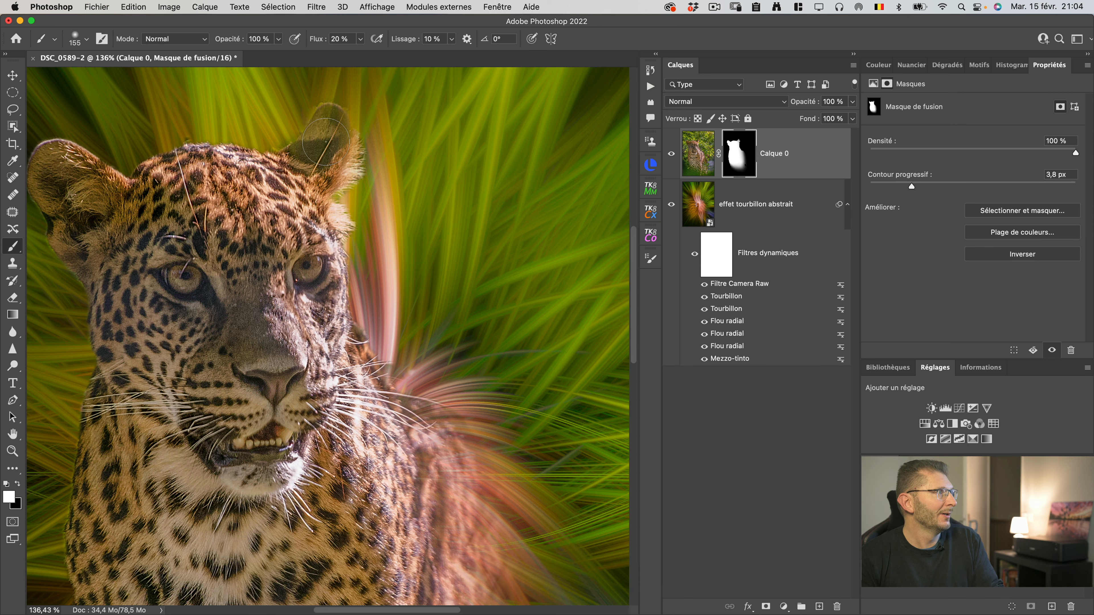
pyautogui.scroll(1, 326, 142)
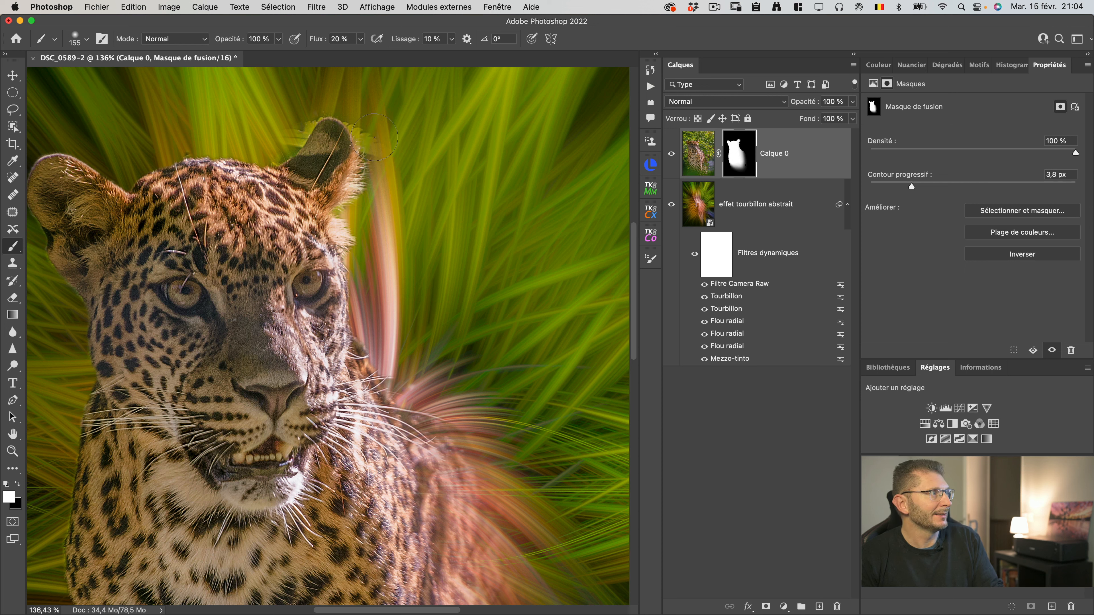
pyautogui.moveTo(374, 137); pyautogui.dragTo(334, 139)
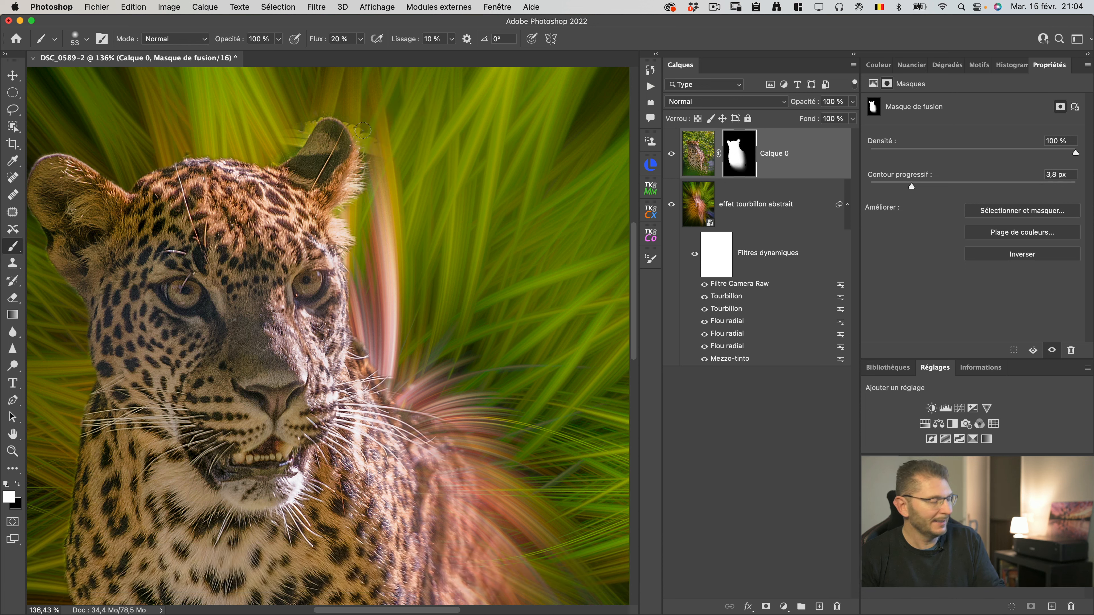
pyautogui.press('x')
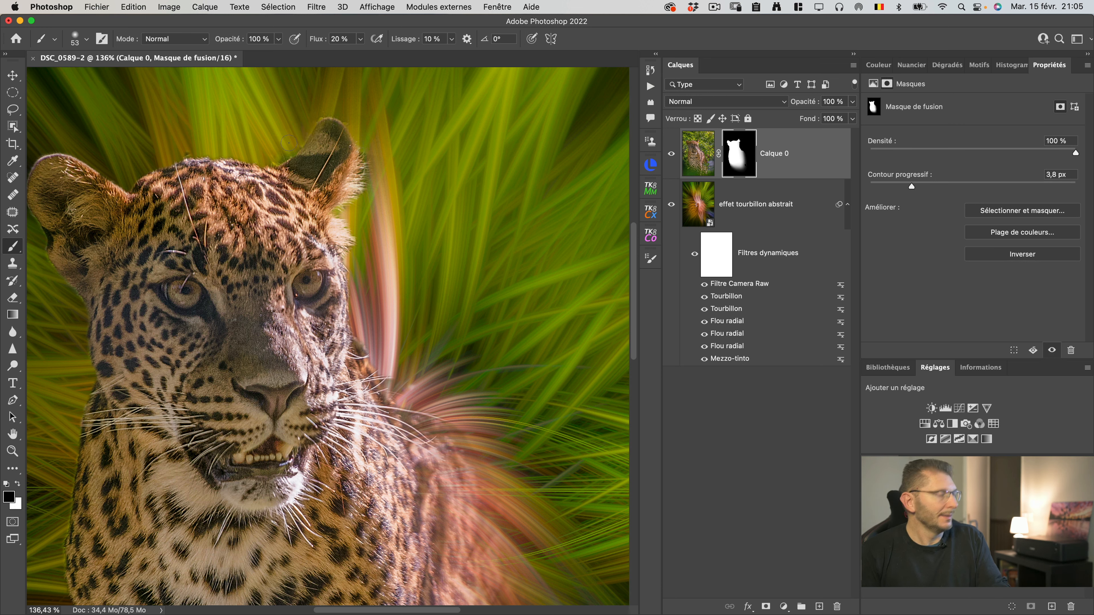
pyautogui.press('super+shift+0')
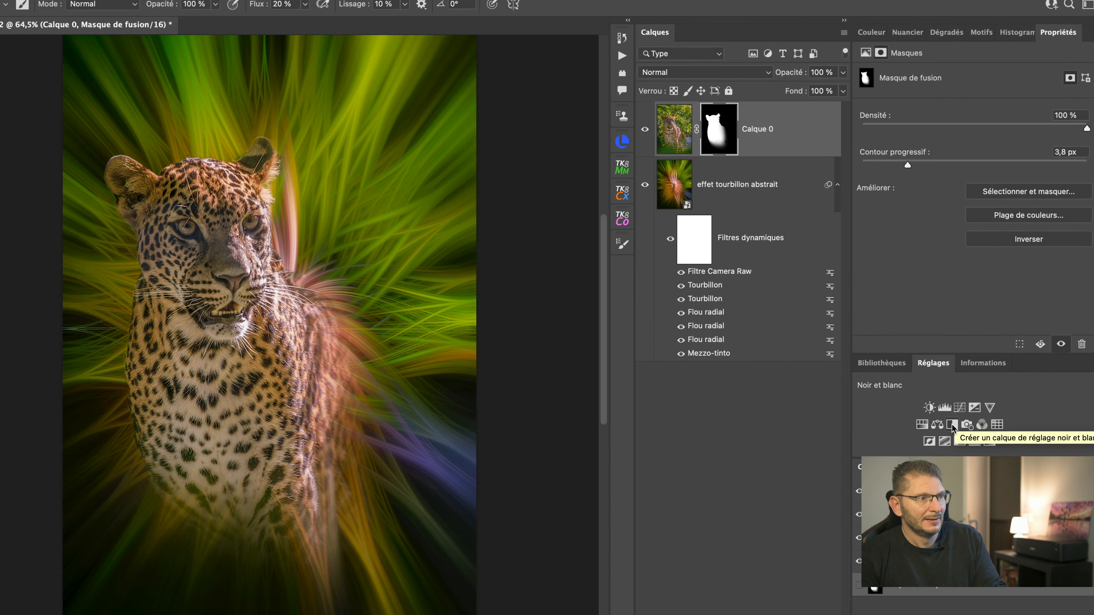
# Step: Add a default Noir et blanc adjustment layer and a Courbes layer with an S-curve through 63/27 and 160/166
pyautogui.click(951, 426)
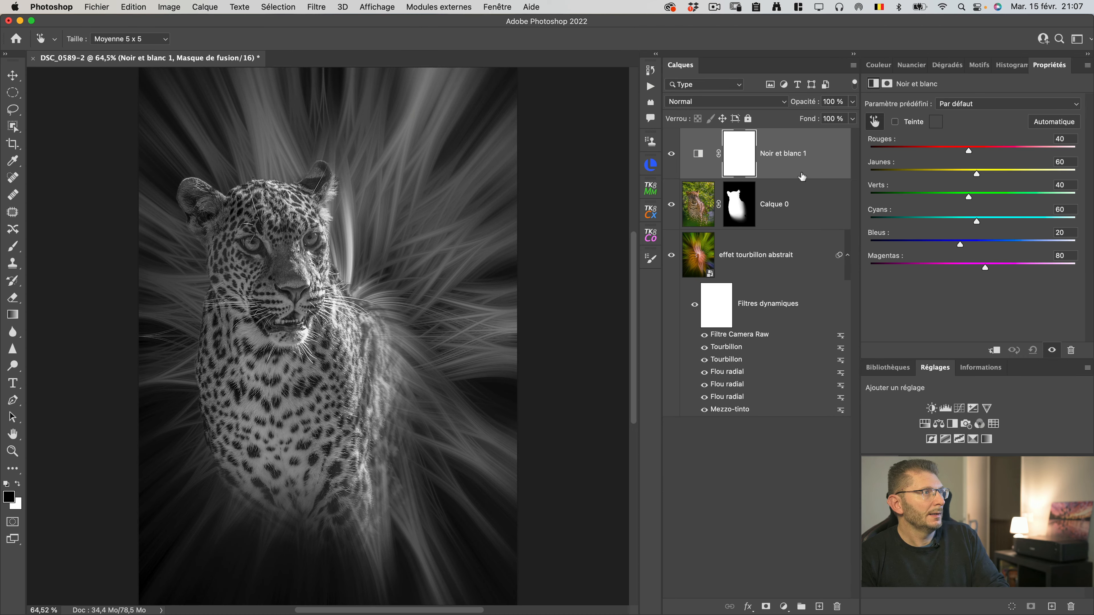
pyautogui.press('super+2')
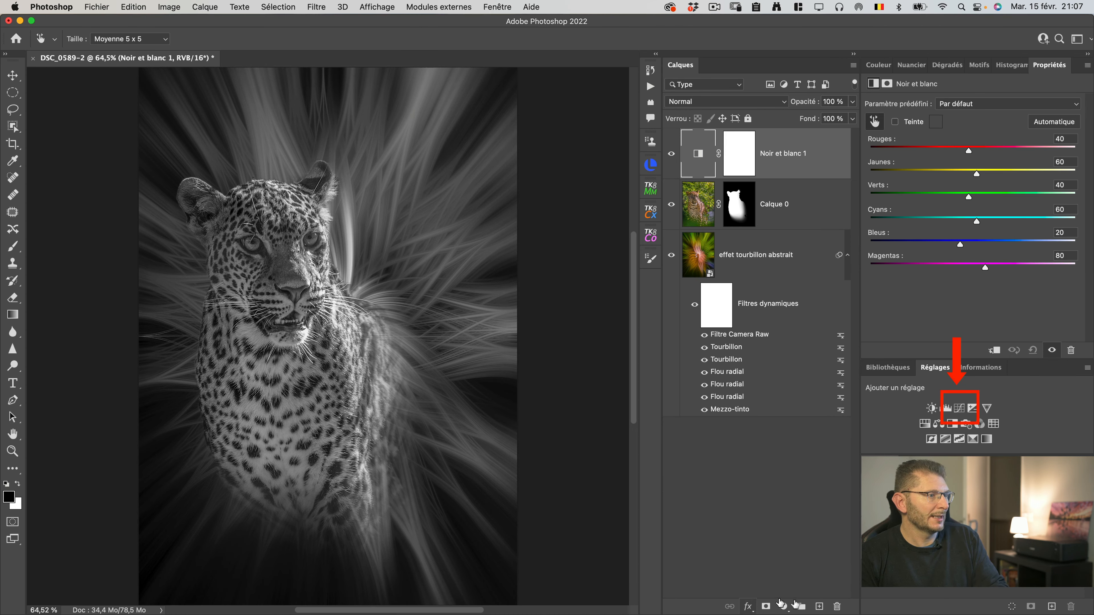
pyautogui.click(961, 410)
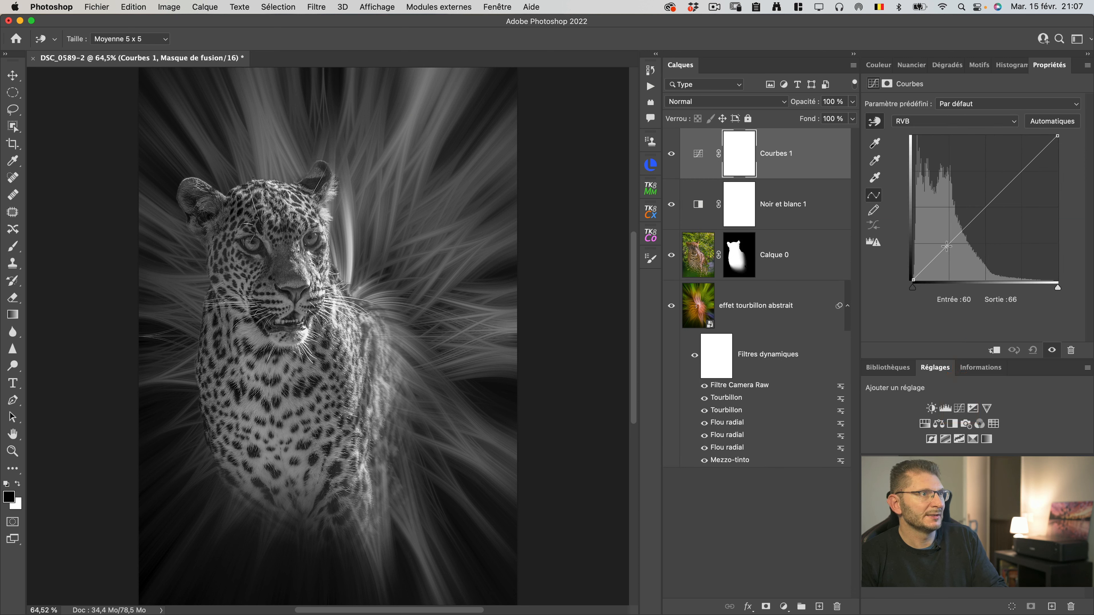
pyautogui.moveTo(946, 247)
pyautogui.mouseDown()
pyautogui.moveTo(956, 250)
pyautogui.moveTo(950, 265)
pyautogui.mouseUp()
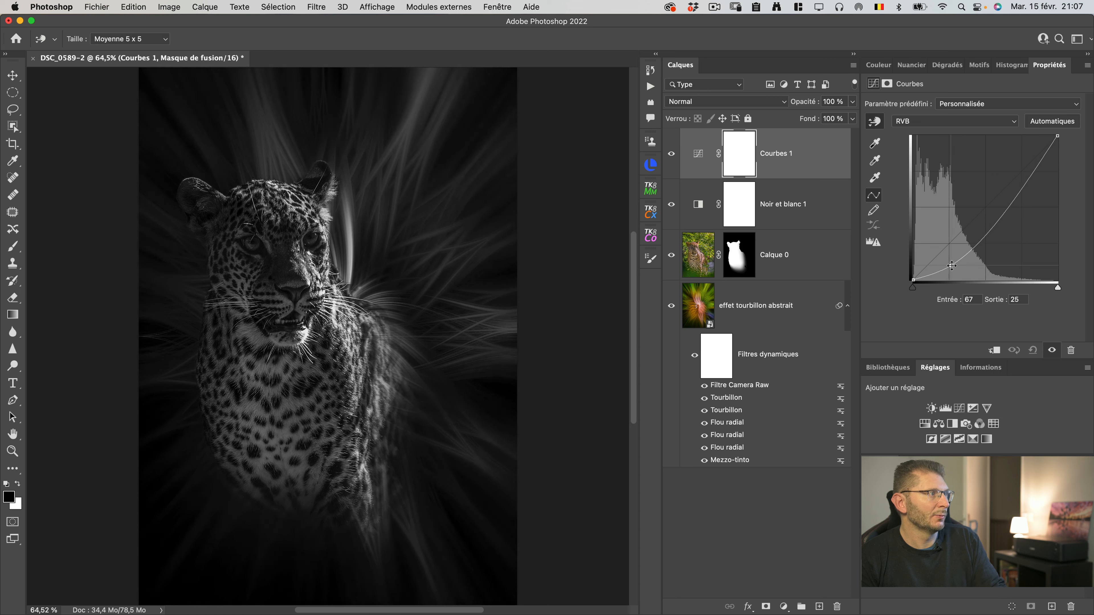
pyautogui.moveTo(1005, 203); pyautogui.dragTo(1003, 186)
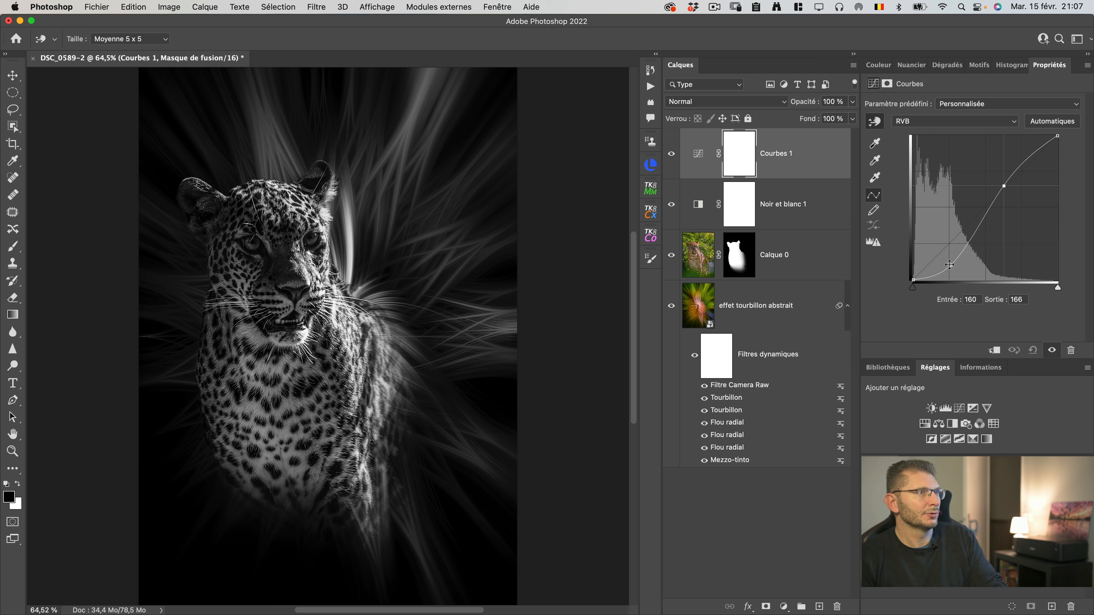
pyautogui.moveTo(949, 265); pyautogui.dragTo(947, 264)
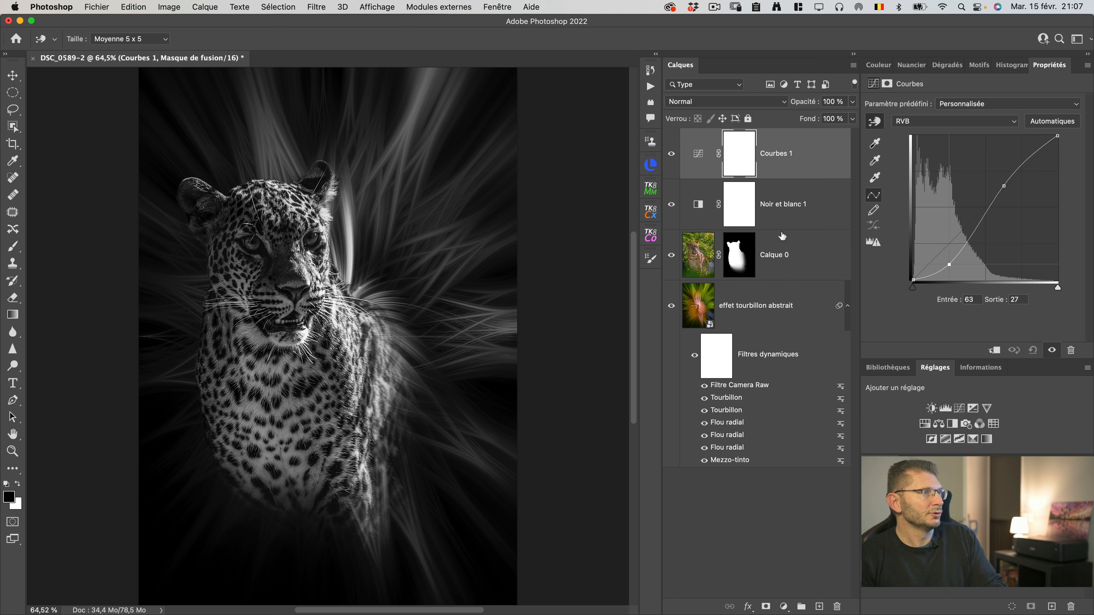
# Step: Draw a black linear gradient inward from the leopard's left flank on Calque 0's mask
pyautogui.click(741, 258)
pyautogui.press('b')
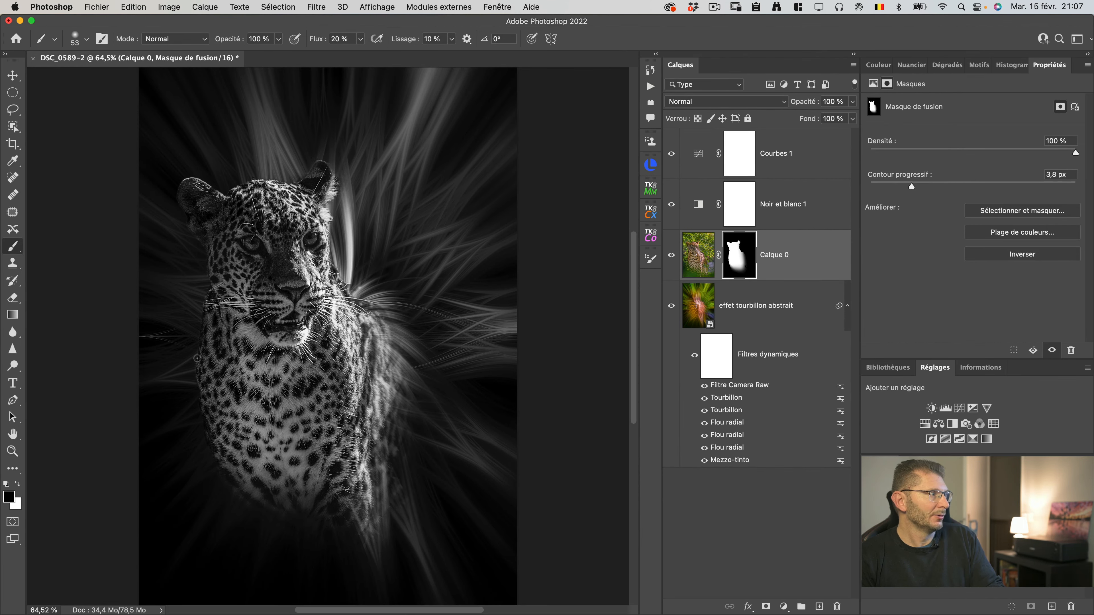
pyautogui.press('g')
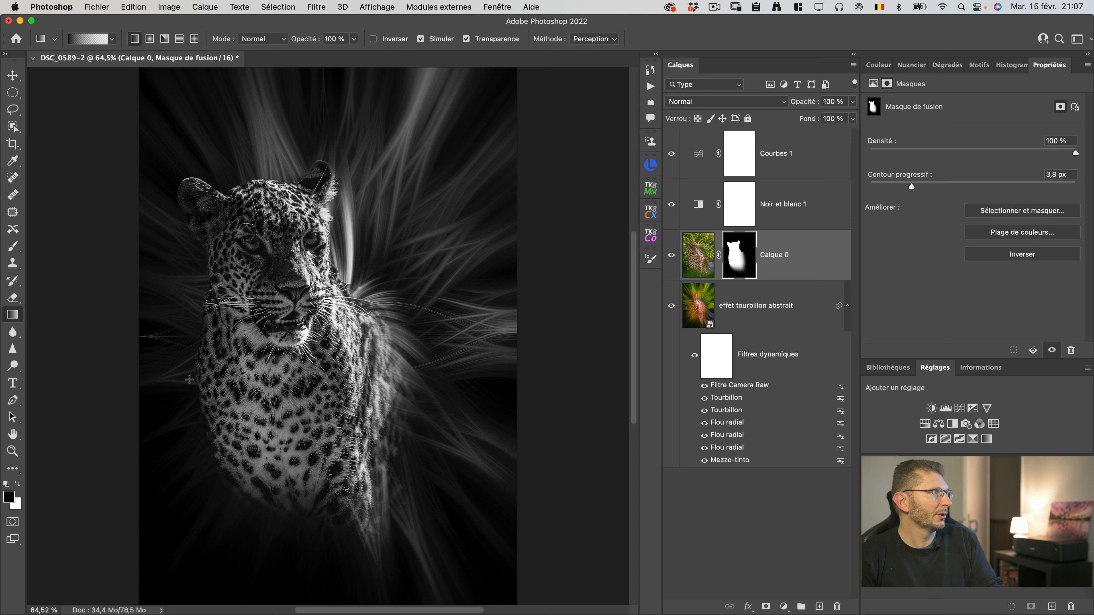
pyautogui.moveTo(188, 382); pyautogui.dragTo(251, 366)
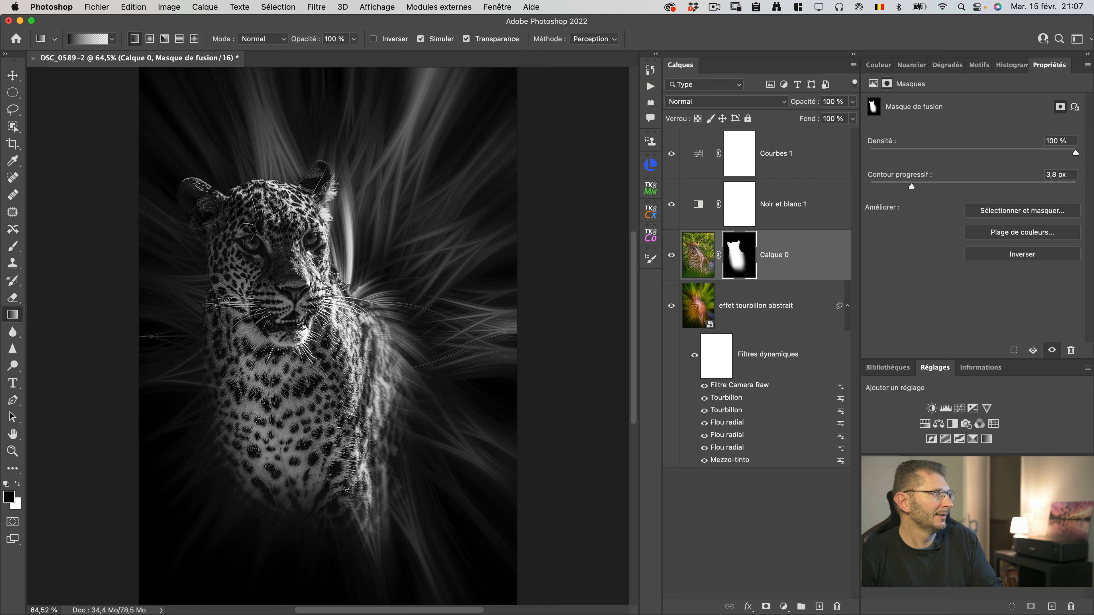
pyautogui.moveTo(168, 420); pyautogui.dragTo(275, 388)
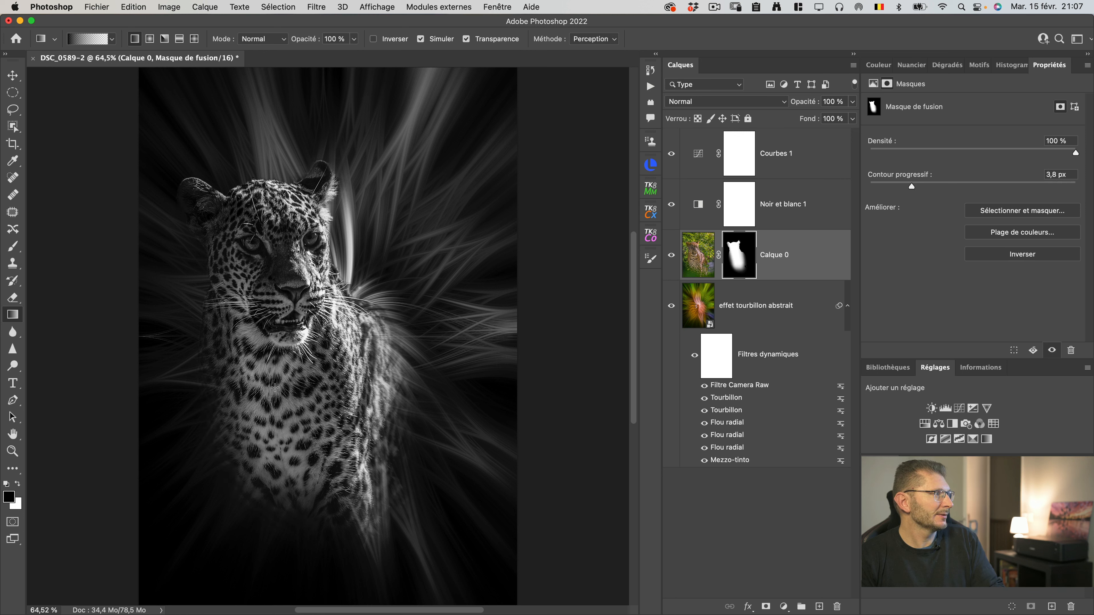
pyautogui.moveTo(147, 438); pyautogui.dragTo(281, 385)
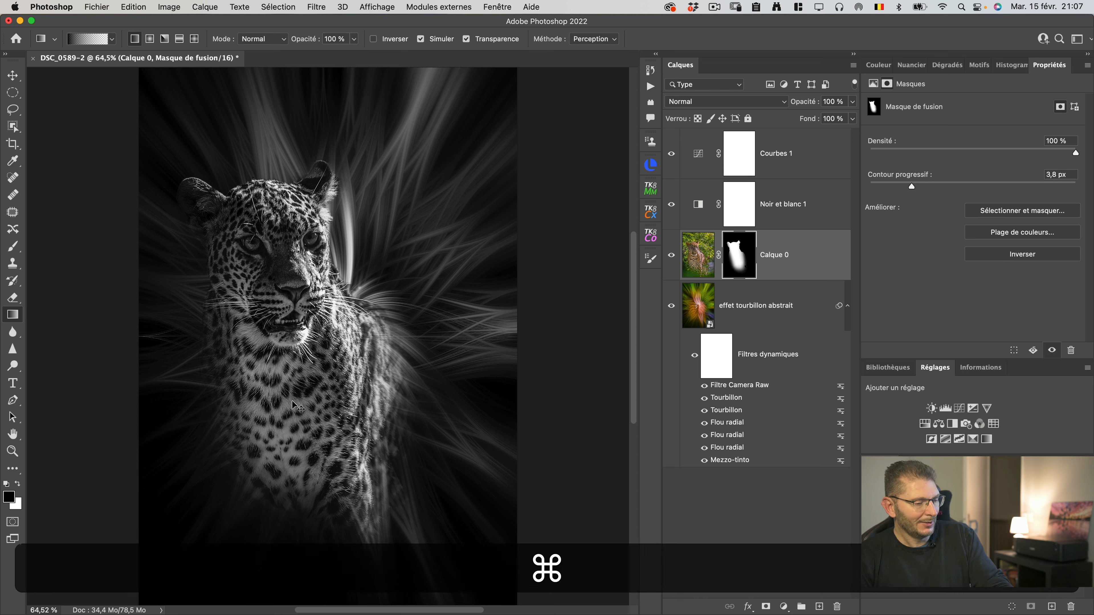
pyautogui.press('super+z')
pyautogui.press('super+z')
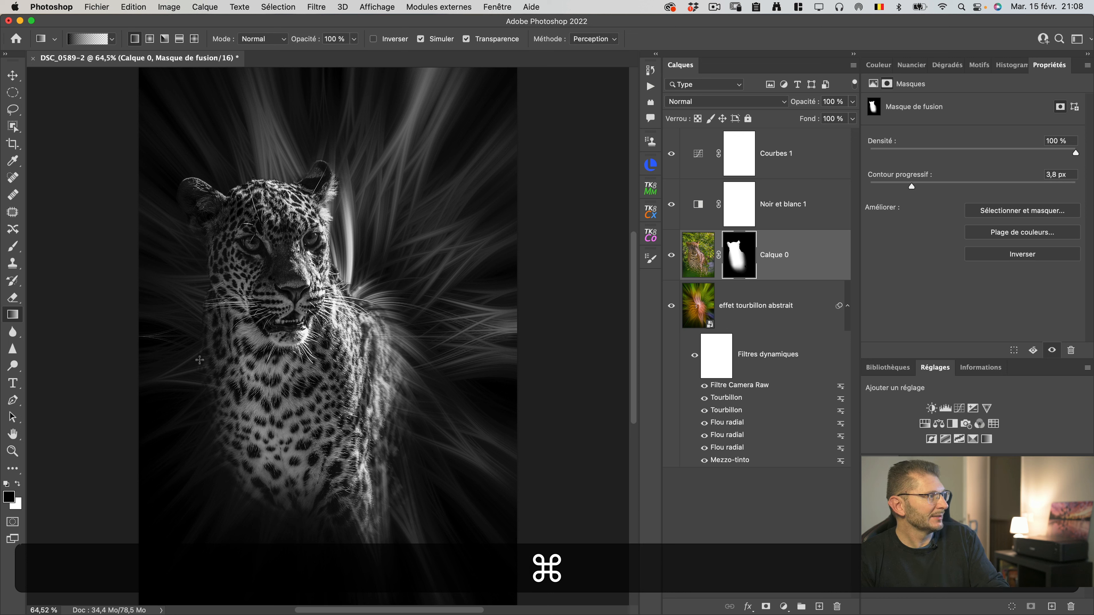
# Step: Display the leopard's layer mask alone and undo a trial long linear gradient drawn across it from the left flank
pyautogui.keyDown('alt'); pyautogui.click(737, 261); pyautogui.keyUp('alt')
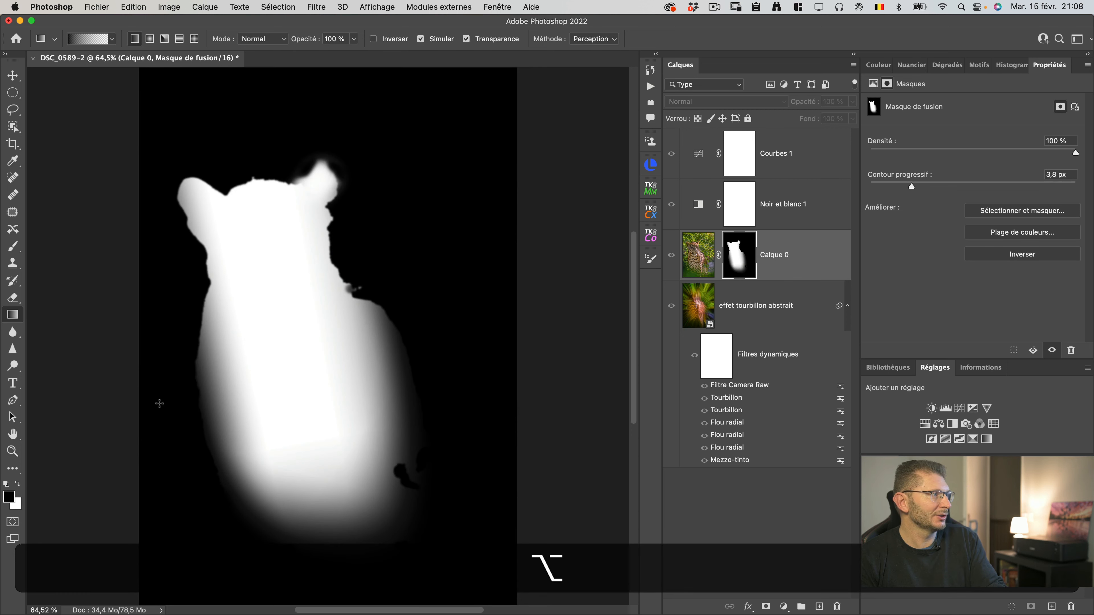
pyautogui.moveTo(181, 398); pyautogui.dragTo(336, 346)
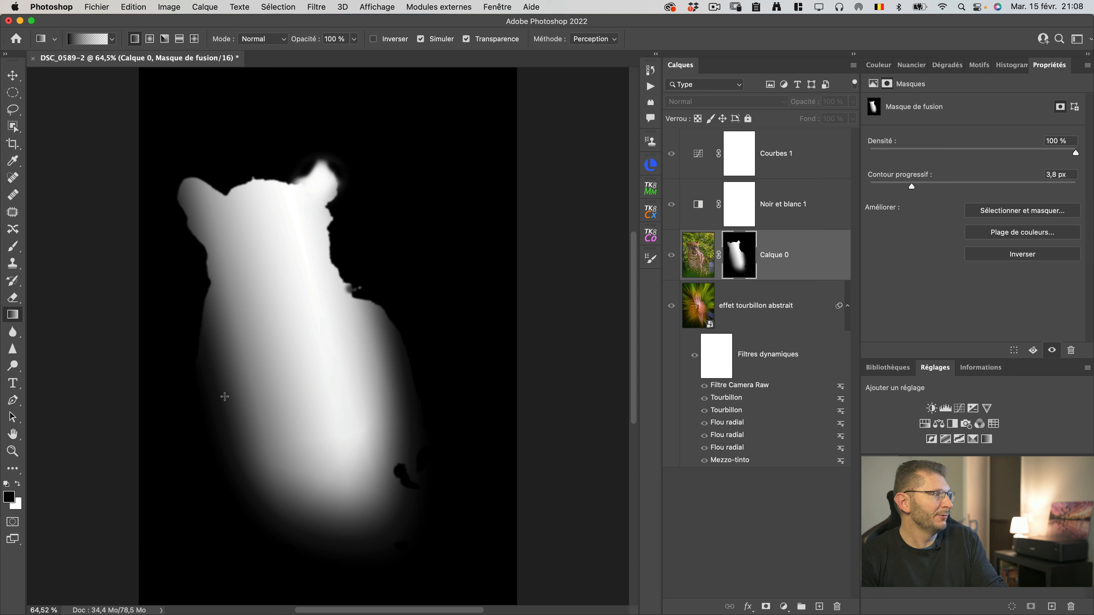
pyautogui.press('super+z')
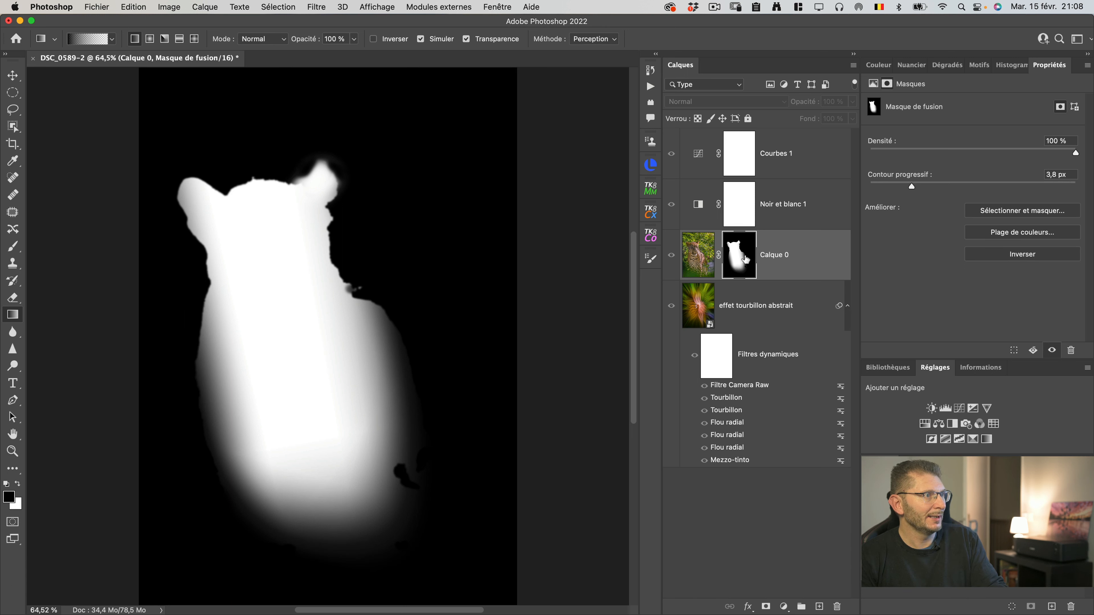
pyautogui.press('alt')
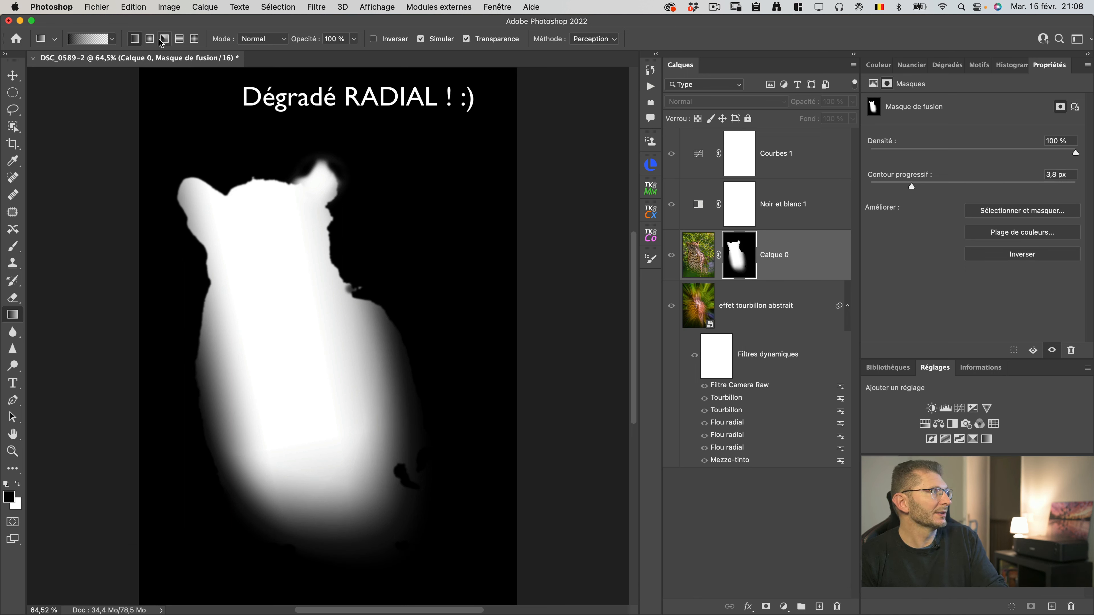
# Step: Fade the leopard's left flank on the mask with black radial gradients drawn inward, continuing in the composite view
pyautogui.moveTo(207, 454); pyautogui.dragTo(285, 401)
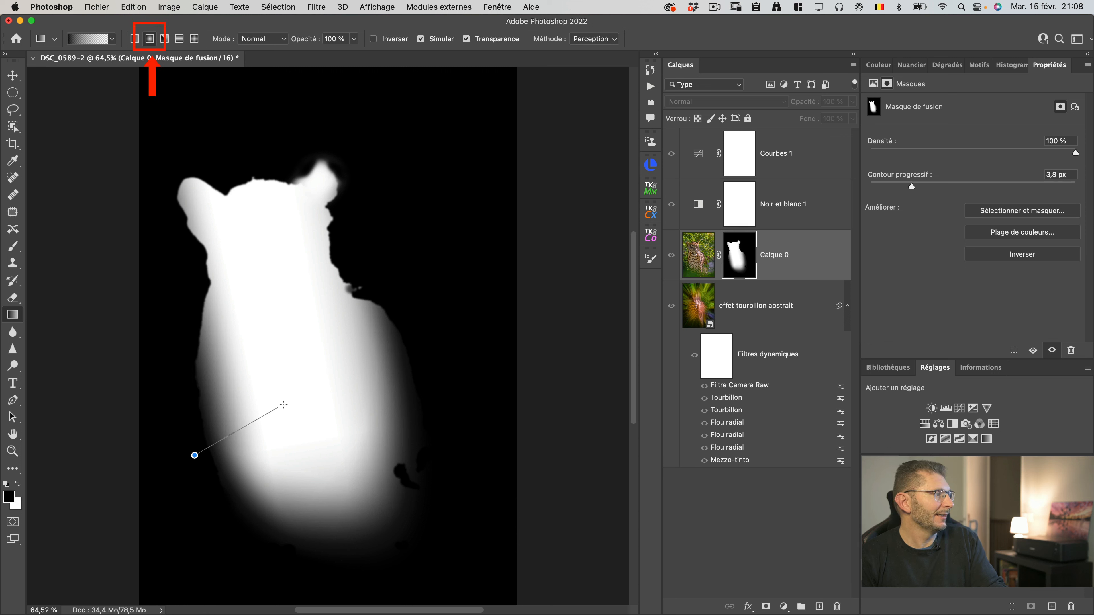
pyautogui.moveTo(179, 391)
pyautogui.mouseDown()
pyautogui.moveTo(227, 365)
pyautogui.moveTo(245, 334)
pyautogui.mouseUp()
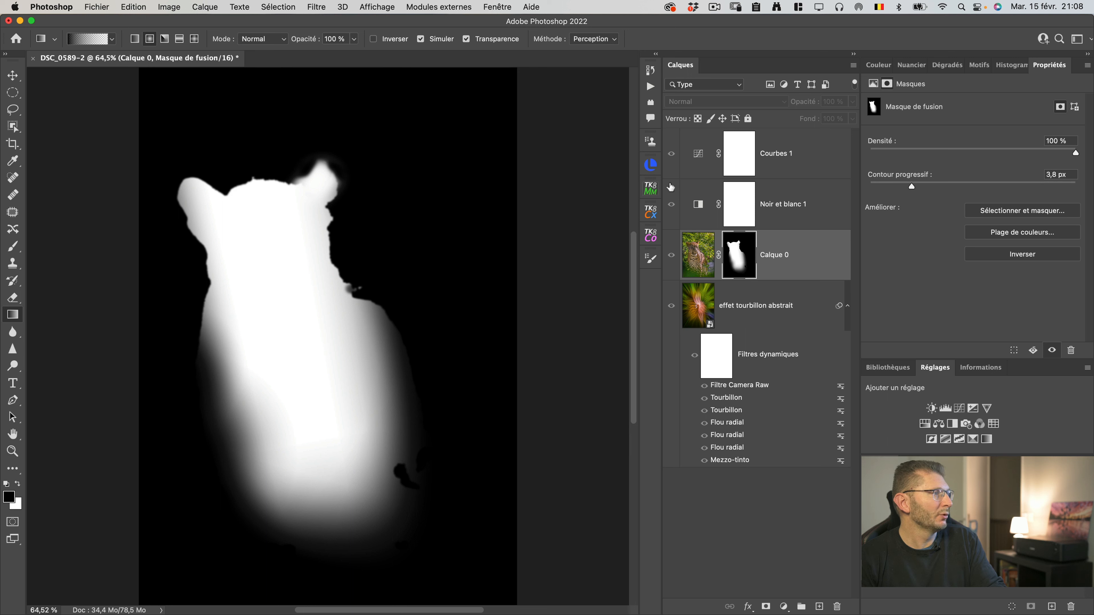
pyautogui.press('alt')
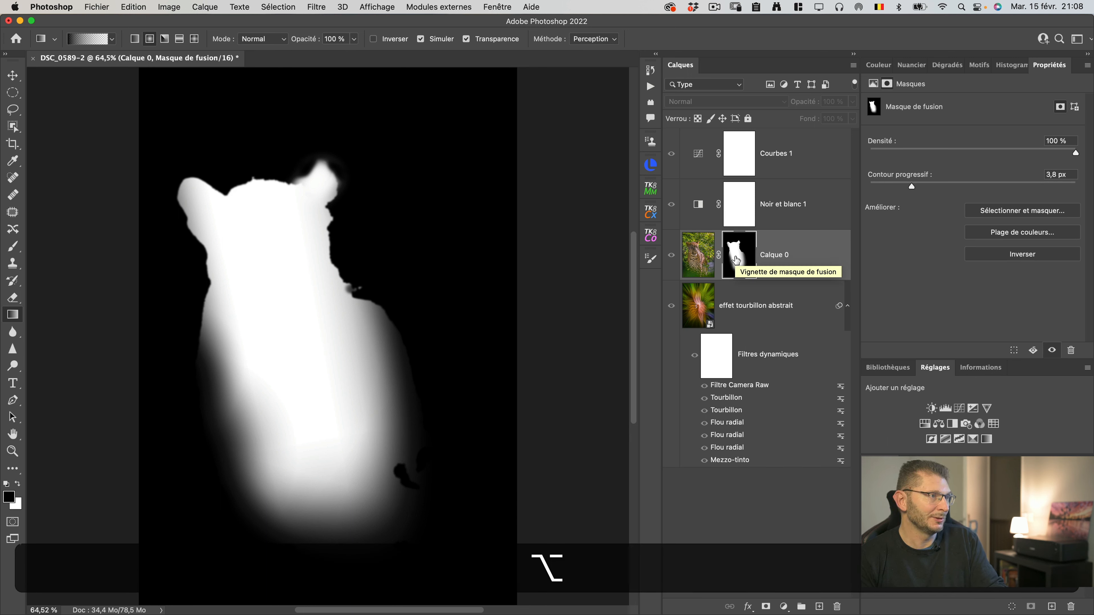
pyautogui.keyDown('alt'); pyautogui.click(736, 260); pyautogui.keyUp('alt')
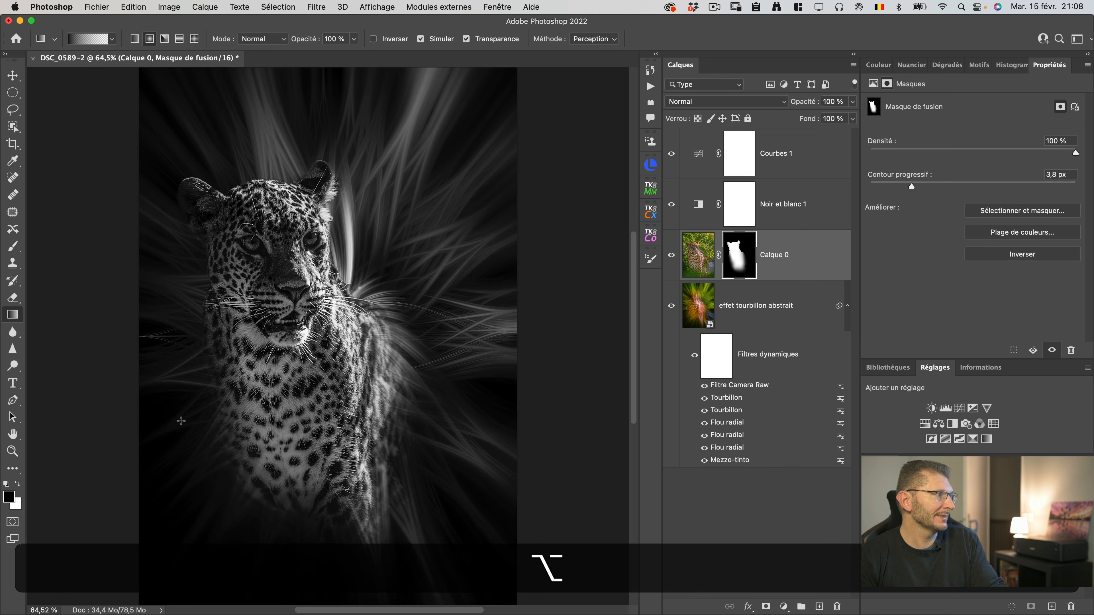
pyautogui.moveTo(183, 423); pyautogui.dragTo(253, 385)
pyautogui.moveTo(187, 361)
pyautogui.mouseDown()
pyautogui.moveTo(236, 330)
pyautogui.moveTo(232, 306)
pyautogui.mouseUp()
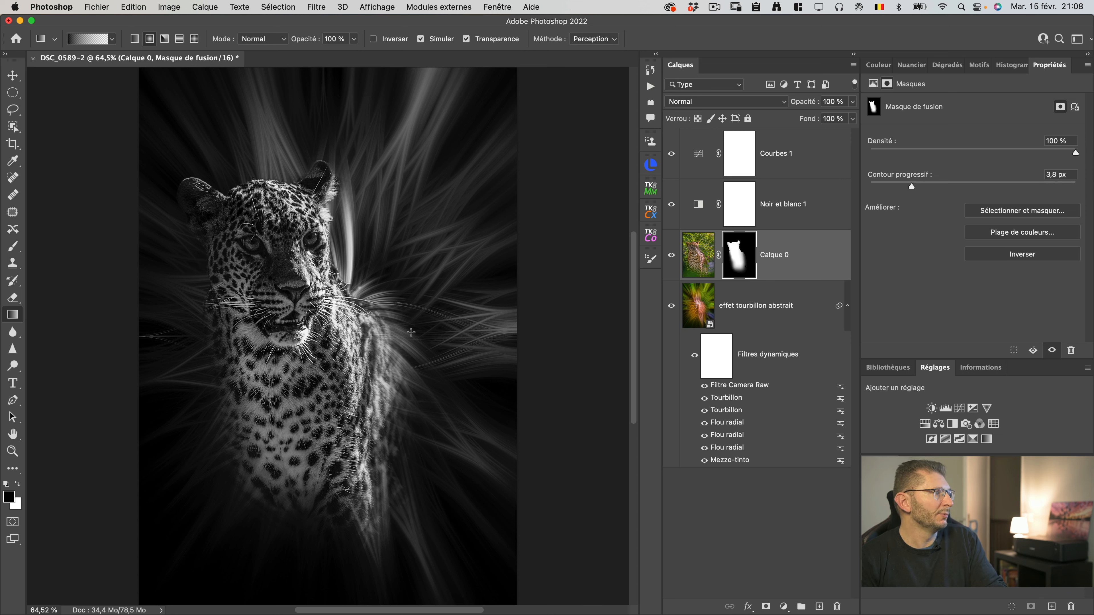
# Step: Blend the leopard's right shoulder into the swirl with small black radial gradients on the mask and undo the last trial gradient
pyautogui.moveTo(410, 331); pyautogui.dragTo(412, 332)
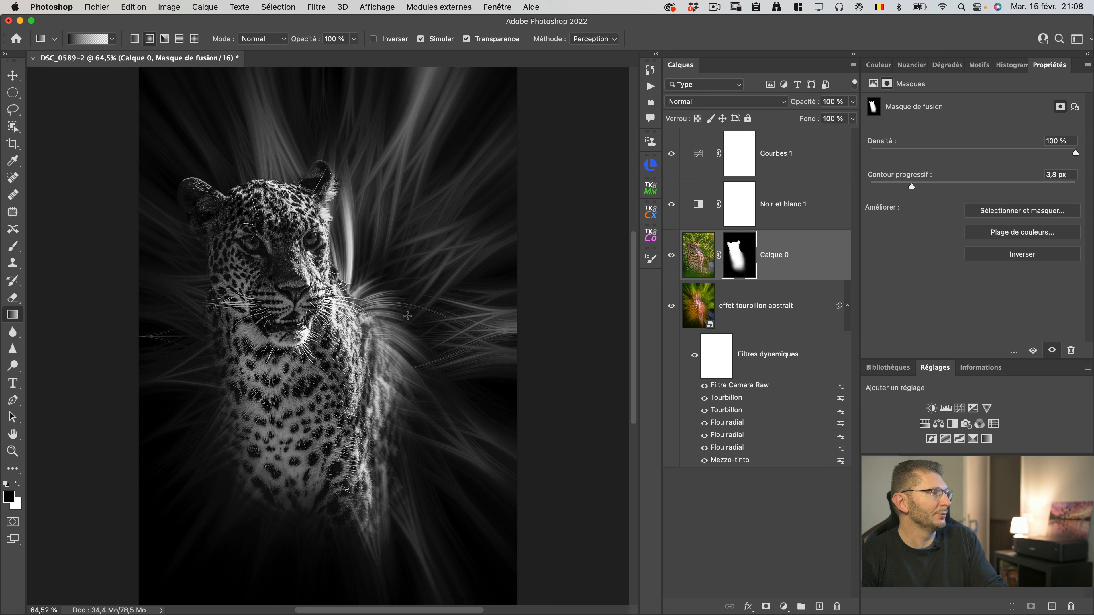
pyautogui.moveTo(389, 331); pyautogui.dragTo(373, 327)
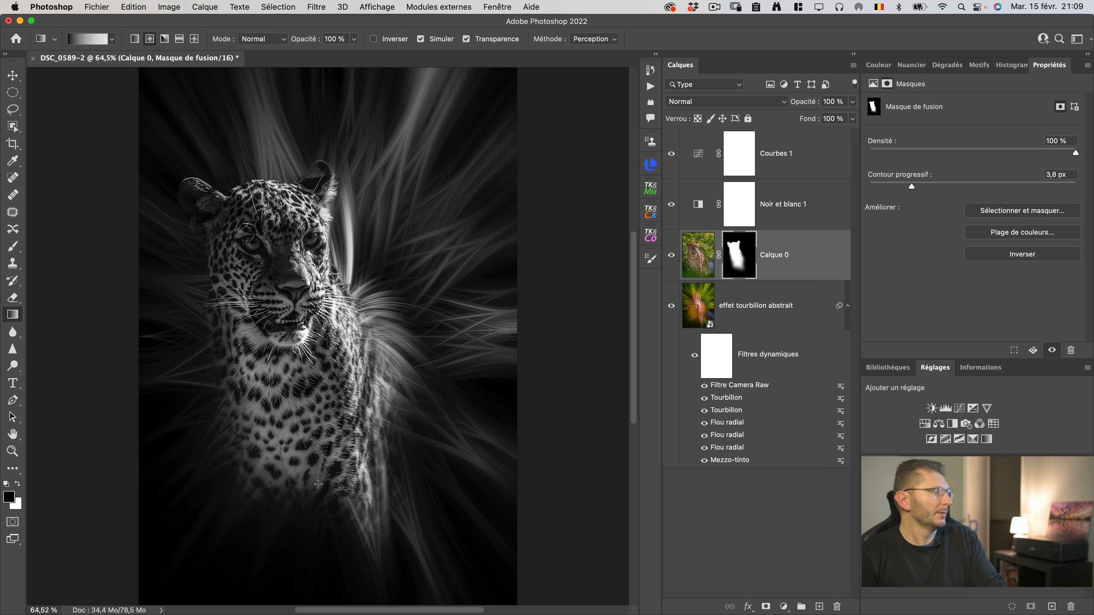
pyautogui.press('super+z')
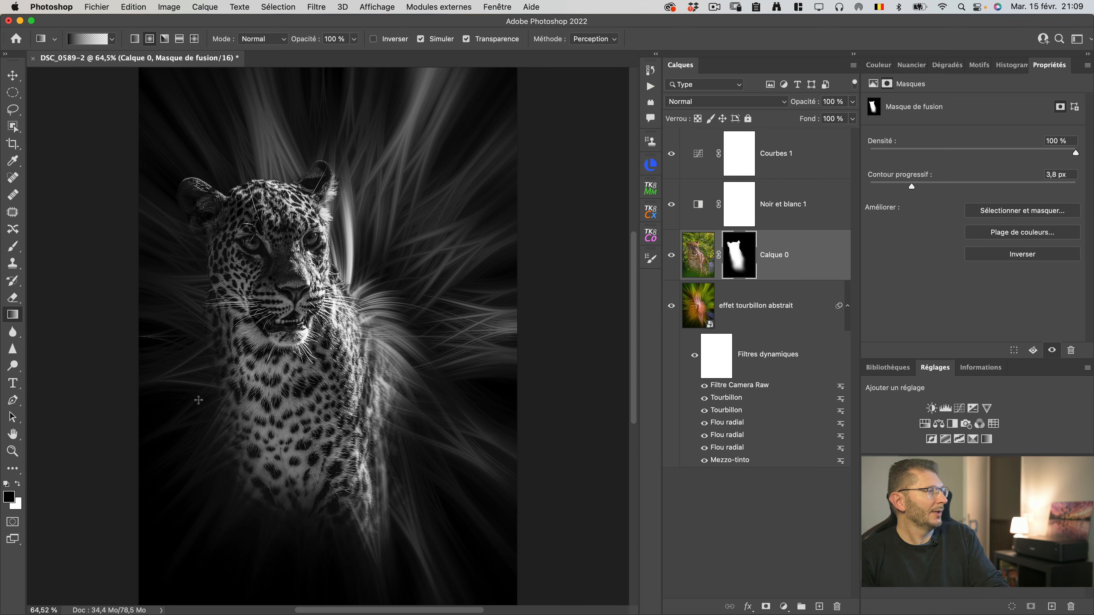
# Step: Move the leopard layer together with its linked mask 82 px to the left
pyautogui.click(696, 264)
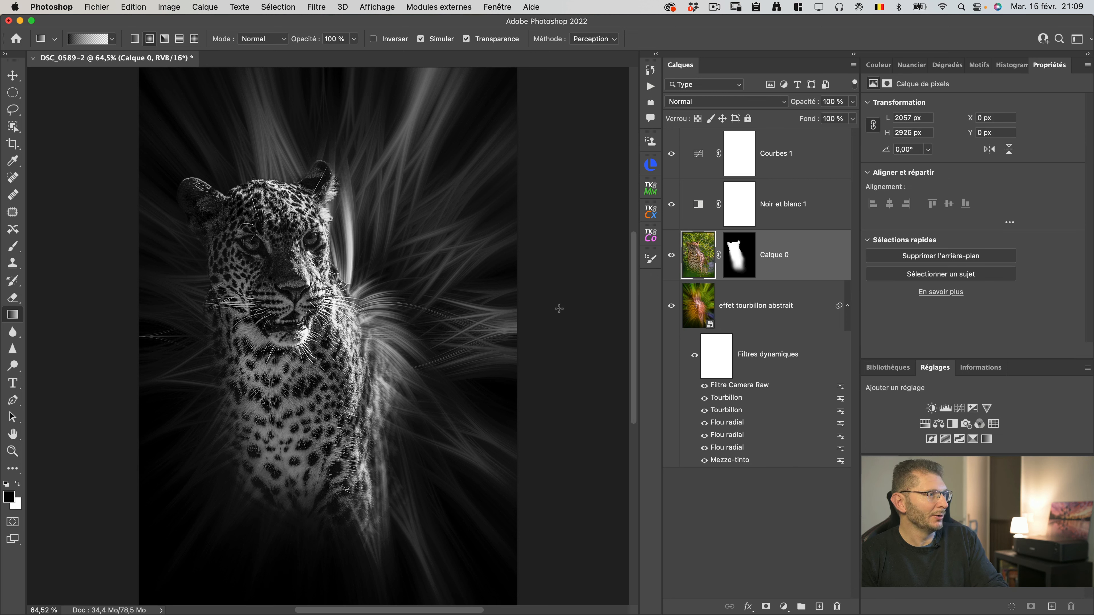
pyautogui.press('v')
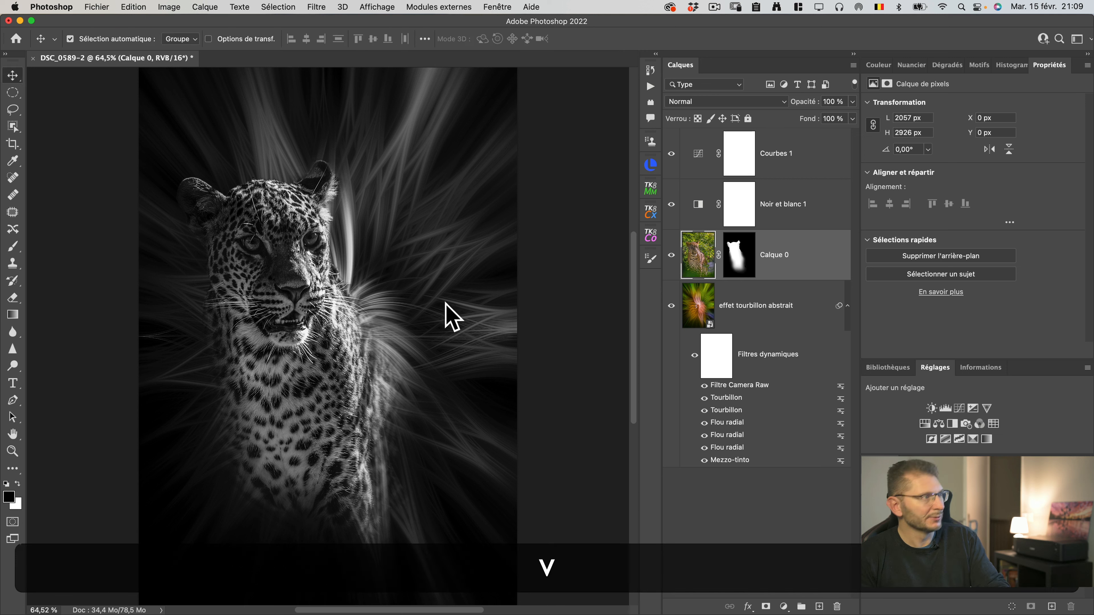
pyautogui.moveTo(291, 284); pyautogui.dragTo(278, 284)
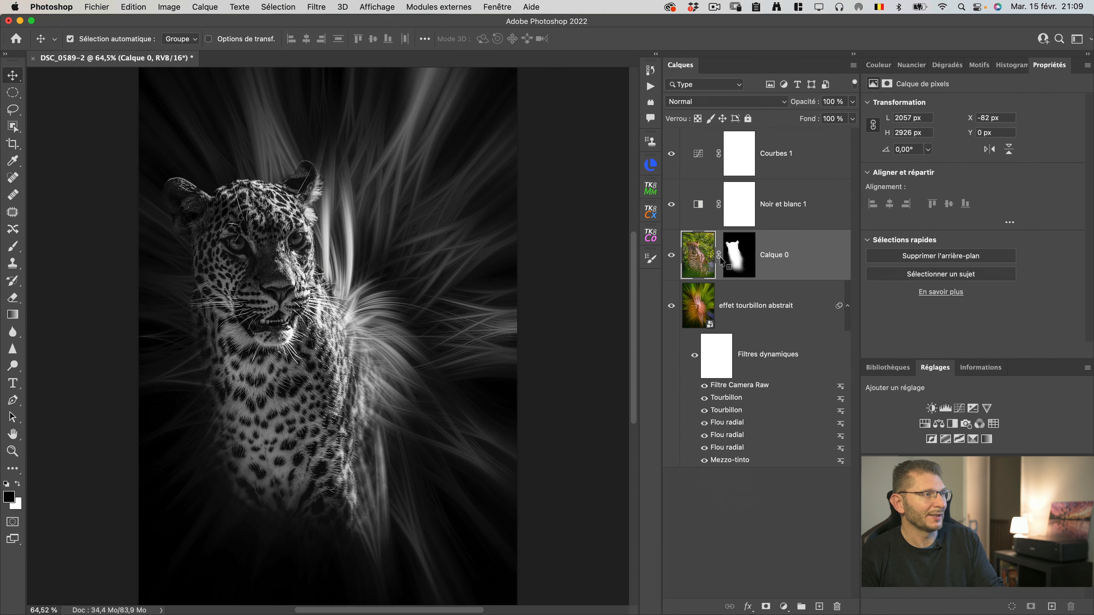
# Step: Unlink the leopard layer from its mask, try shifting the image alone to the right, and undo the shift
pyautogui.click(719, 256)
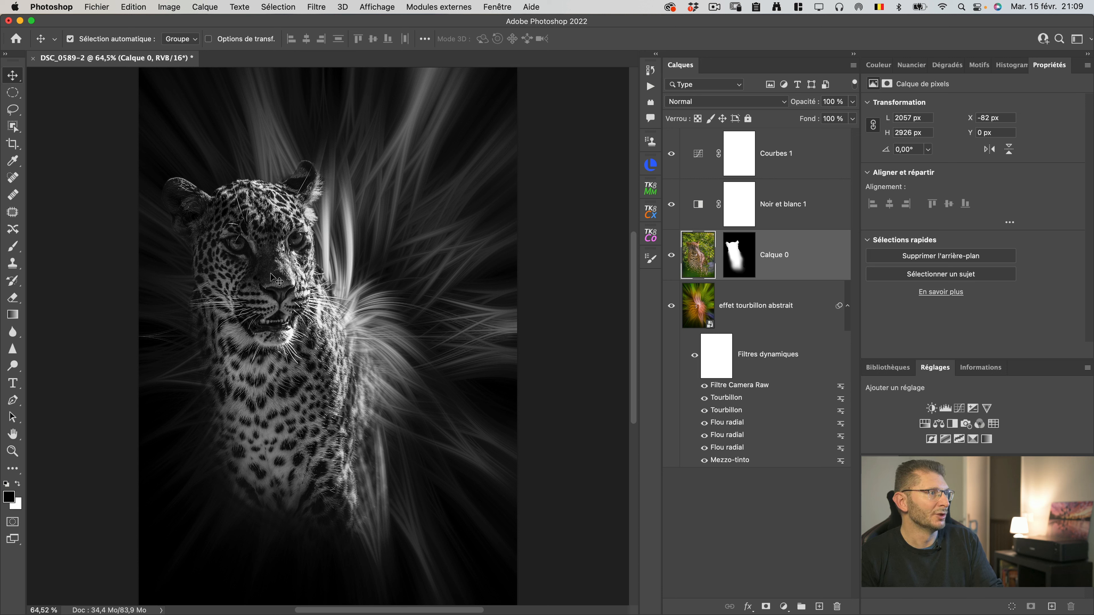
pyautogui.moveTo(272, 275); pyautogui.dragTo(323, 272)
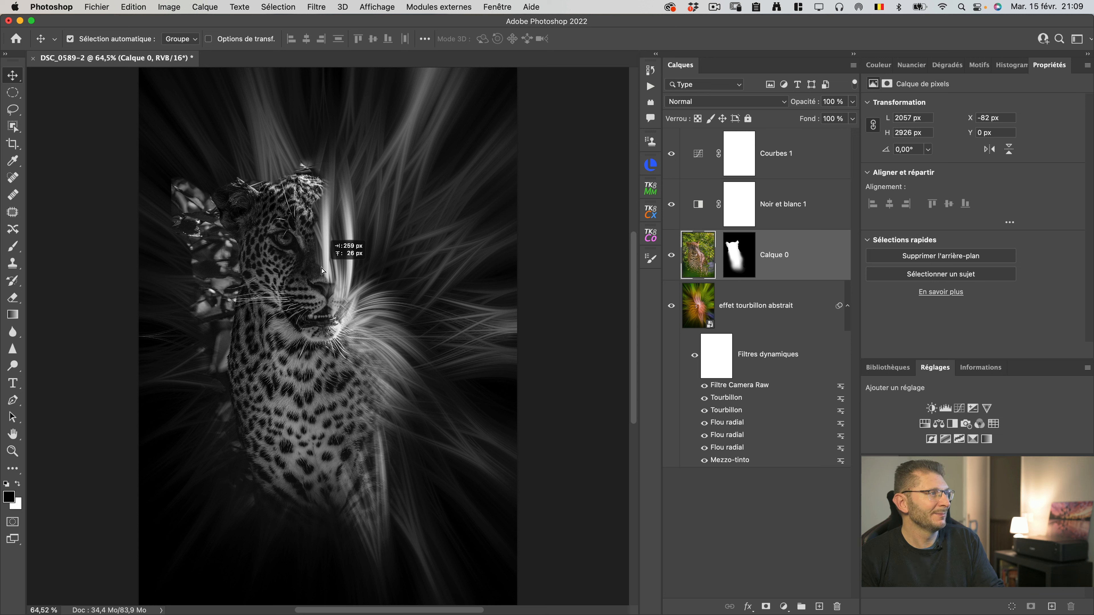
pyautogui.moveTo(323, 272); pyautogui.dragTo(323, 271)
pyautogui.press('super+z')
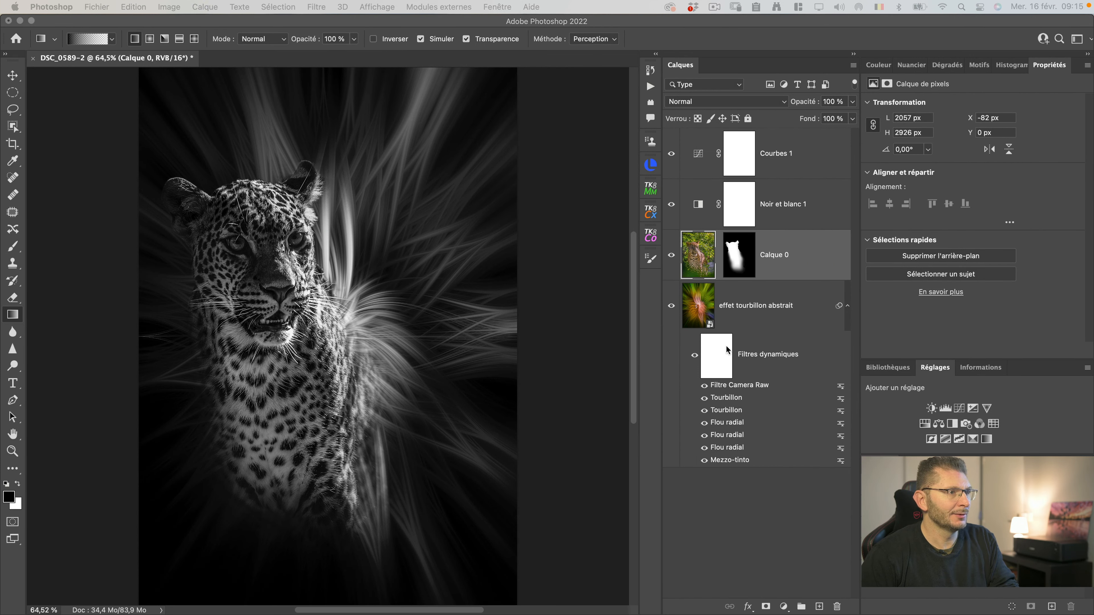
# Step: Add a Curves adjustment directly above the leopard layer and darken its midtones with a point at input 123, output 83
pyautogui.click(959, 408)
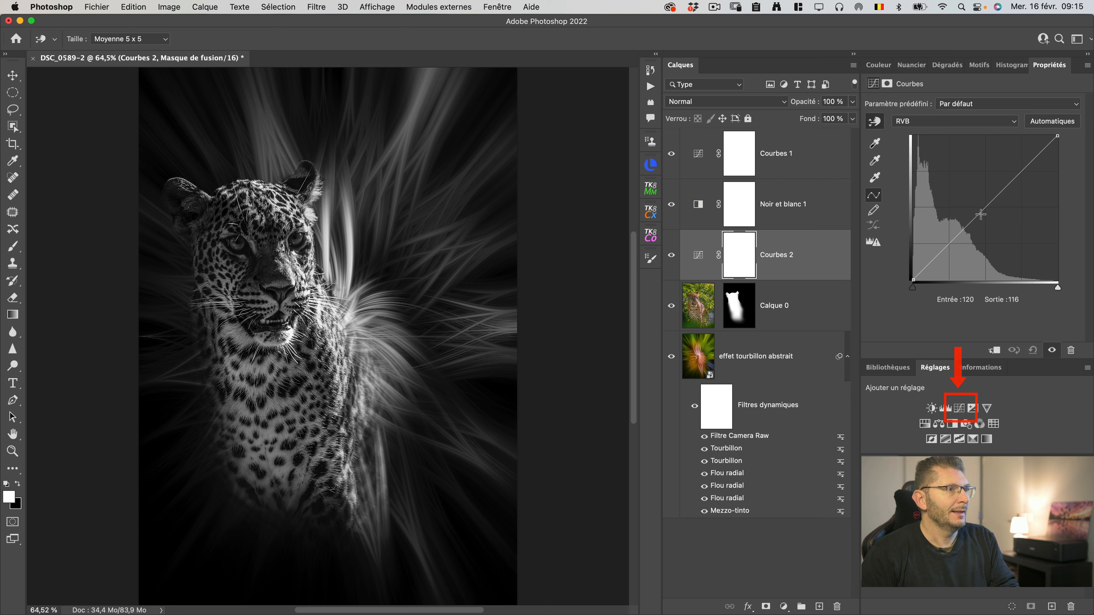
pyautogui.moveTo(979, 216); pyautogui.dragTo(983, 233)
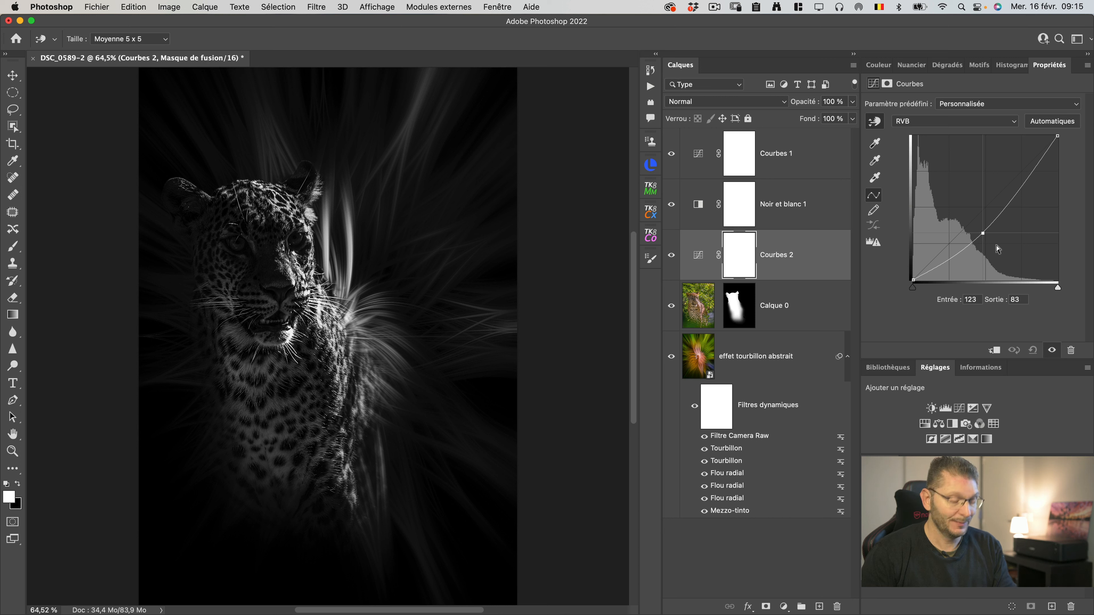
# Step: Try clipping the new Courbes 2 adjustment to the leopard layer, release it, then clip it again and undo
pyautogui.rightClick(801, 264)
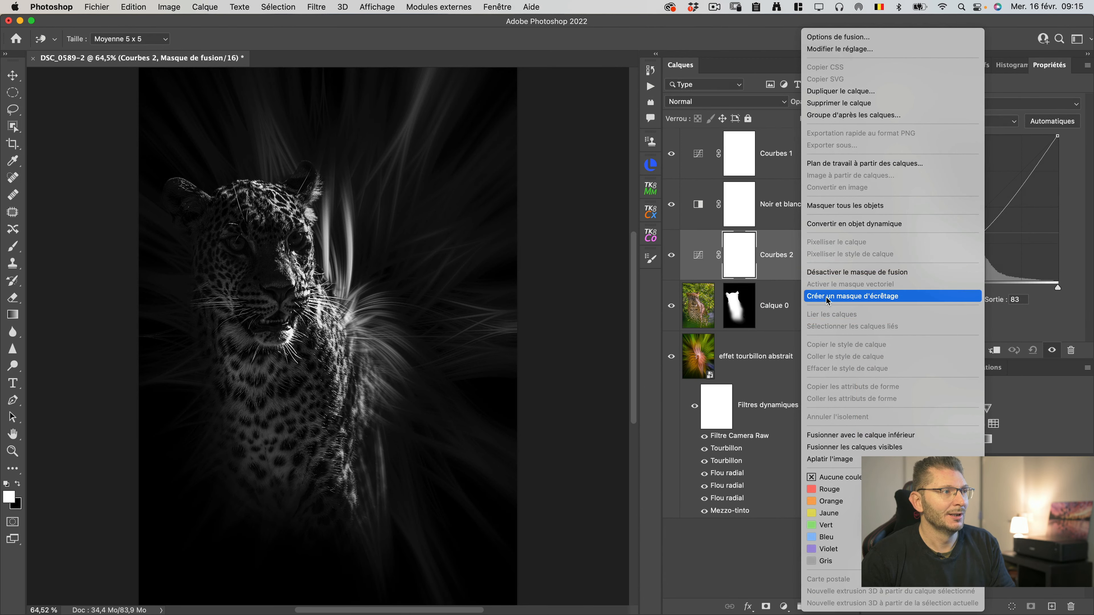
pyautogui.click(827, 297)
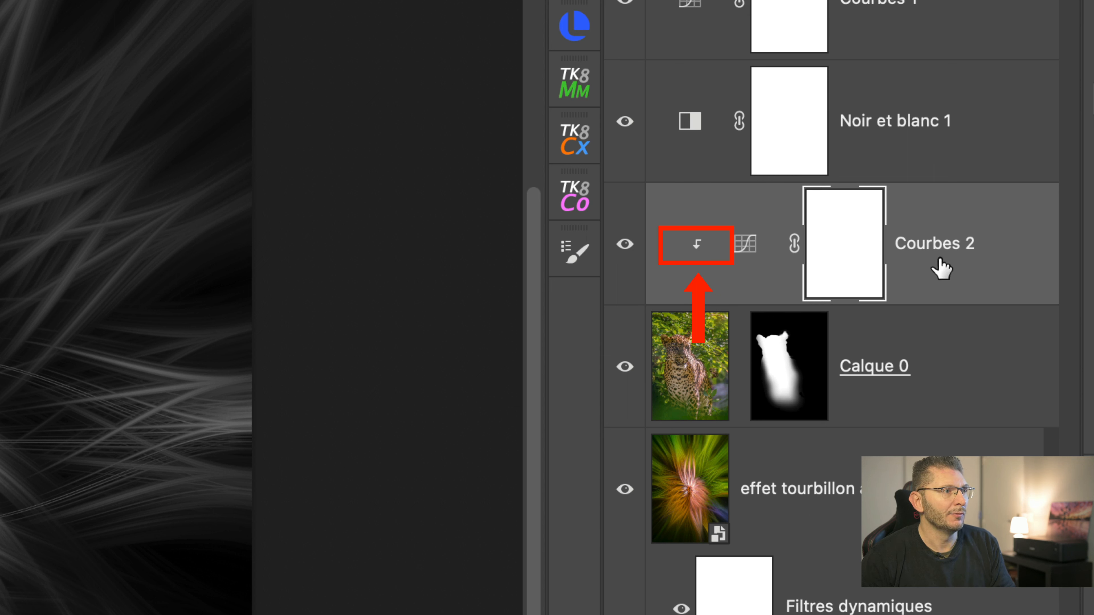
pyautogui.rightClick(932, 255)
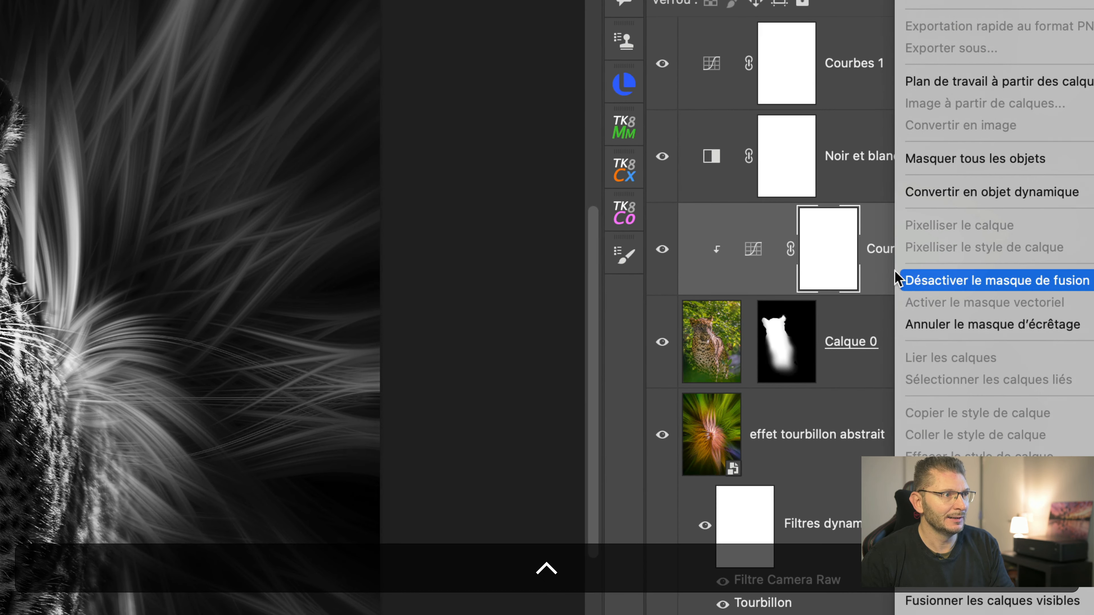
pyautogui.click(912, 324)
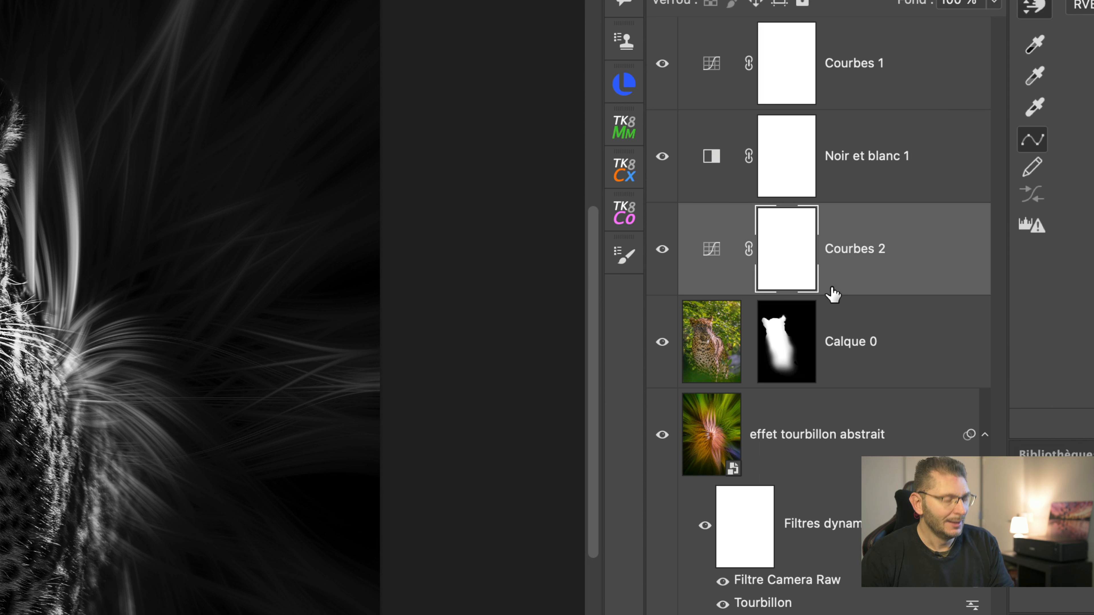
pyautogui.press('alt')
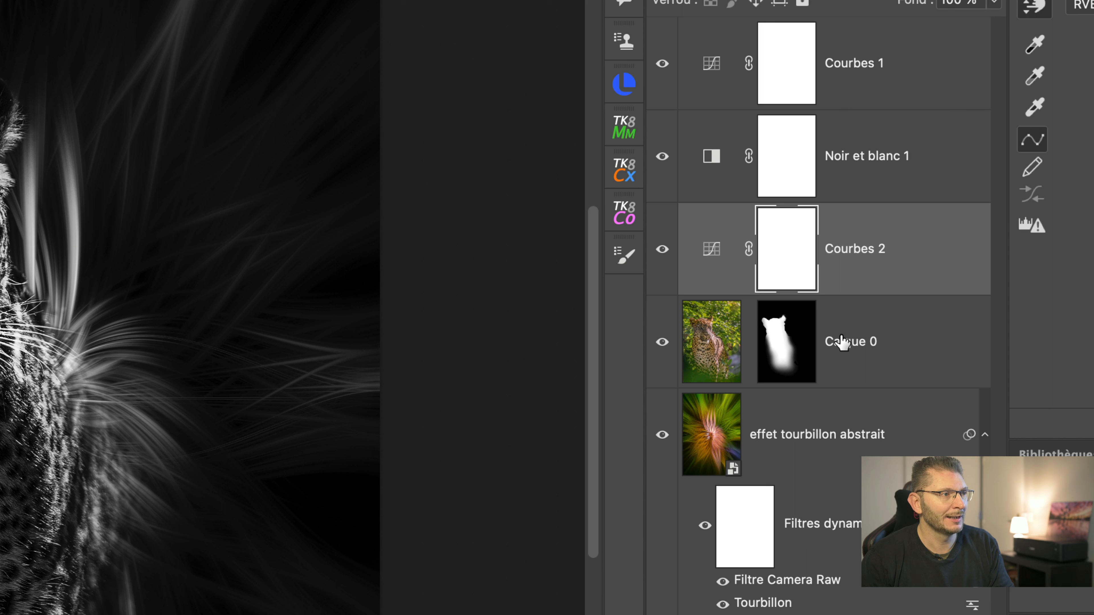
pyautogui.press('alt')
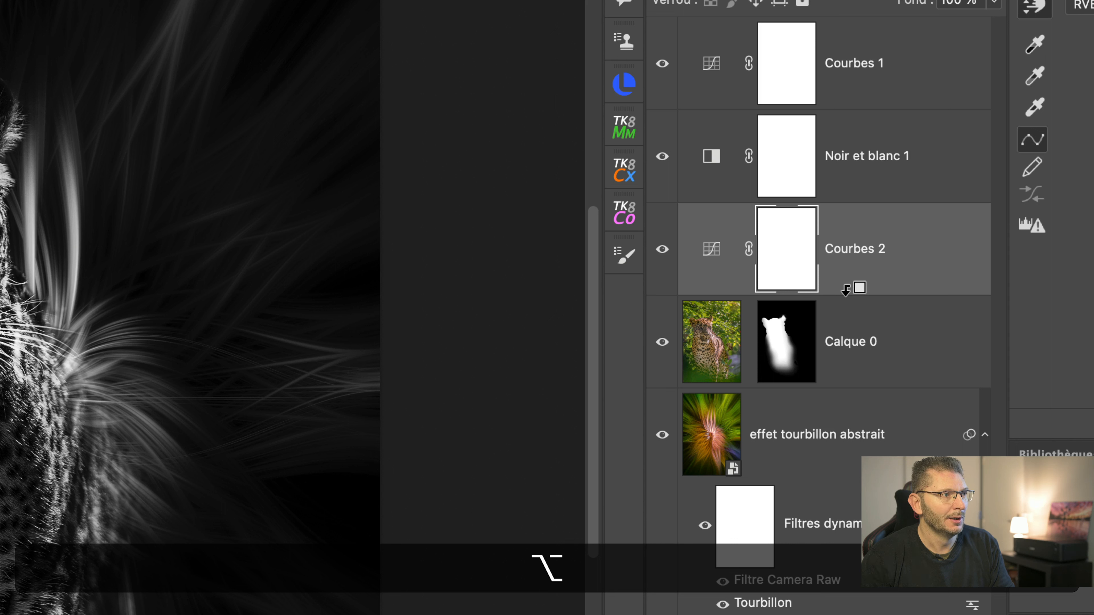
pyautogui.keyDown('alt'); pyautogui.click(846, 289); pyautogui.keyUp('alt')
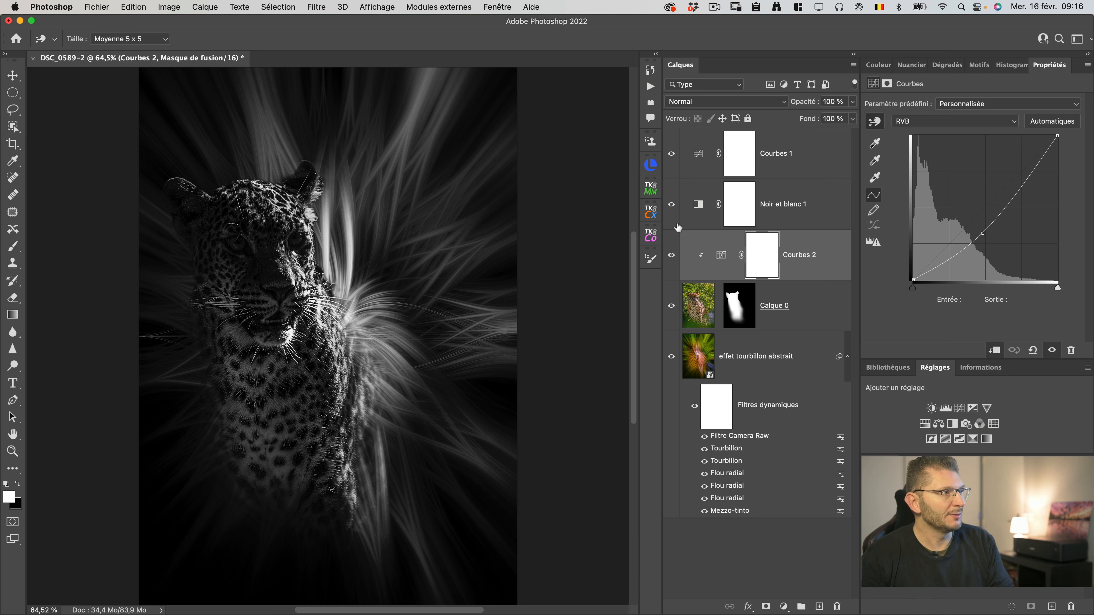
pyautogui.press('super+z')
# Step: Clip the Courbes 2 adjustment to the leopard layer and compare the image with and without the darkening
pyautogui.click(205, 7)
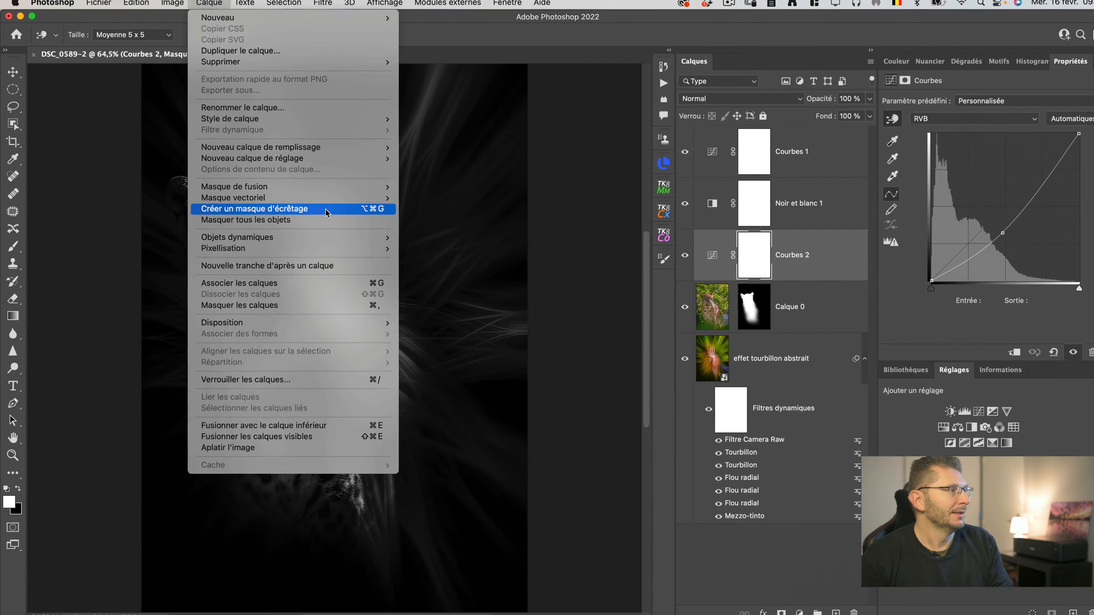
pyautogui.click(399, 209)
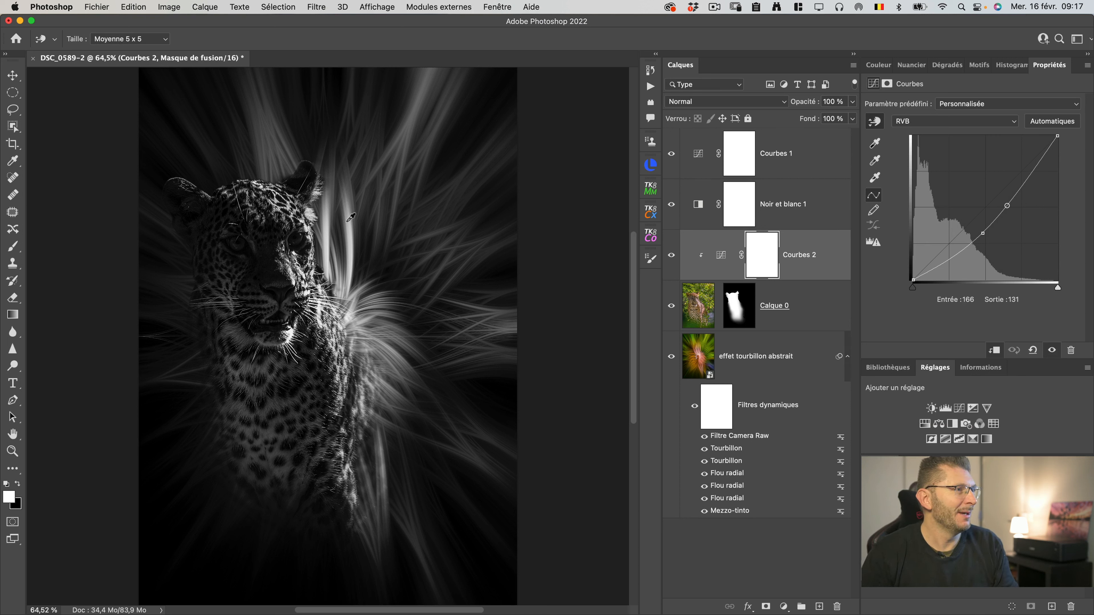
pyautogui.click(673, 257)
pyautogui.click(672, 256)
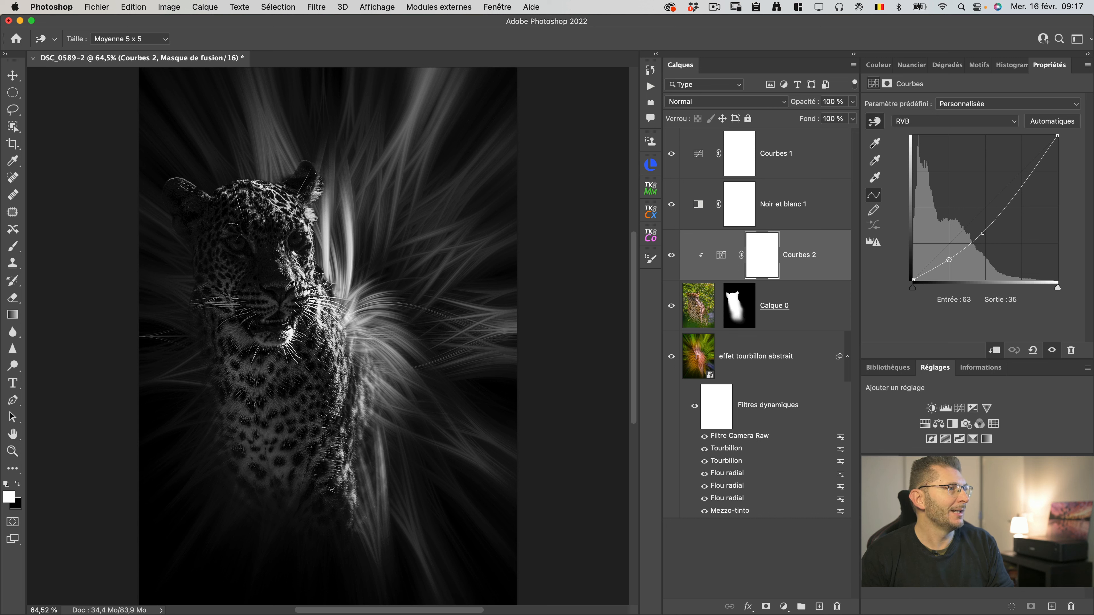
# Step: Invert the Courbes 2 layer mask to black so the darkening is hidden from the leopard
pyautogui.press('g')
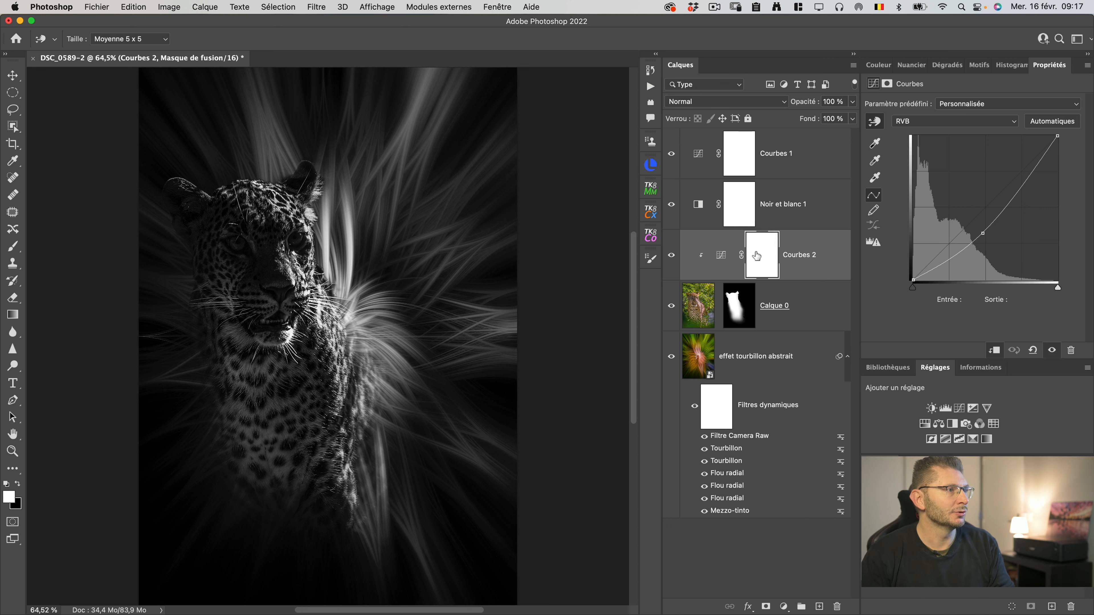
pyautogui.click(756, 256)
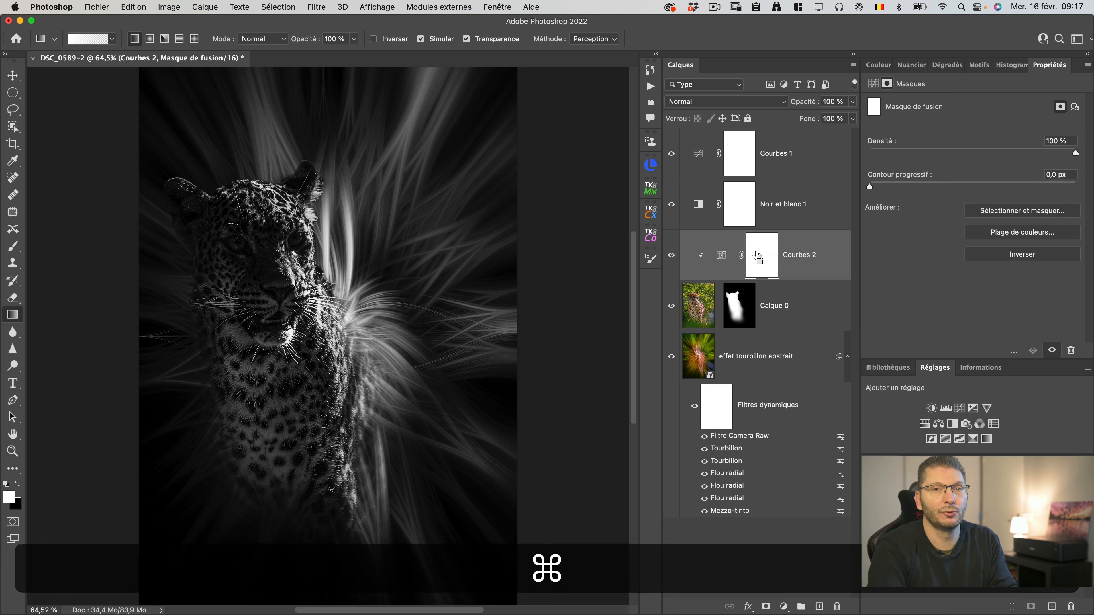
pyautogui.press('super+i')
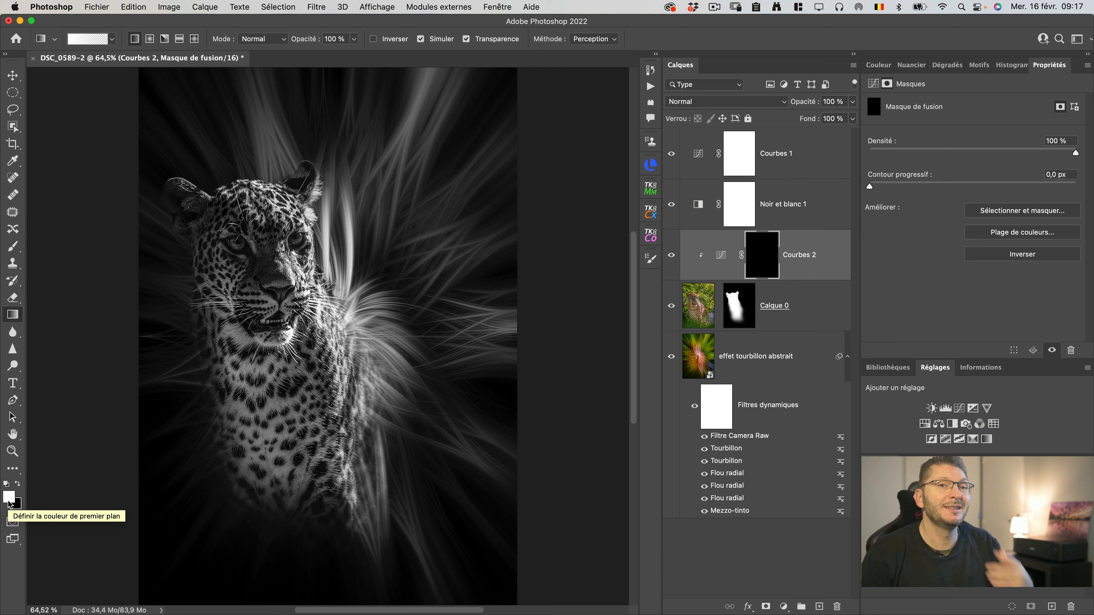
# Step: Draw three white-to-transparent linear gradients inward from the leopard's left flank on the Courbes 2 mask and compare before and after
pyautogui.press('d')
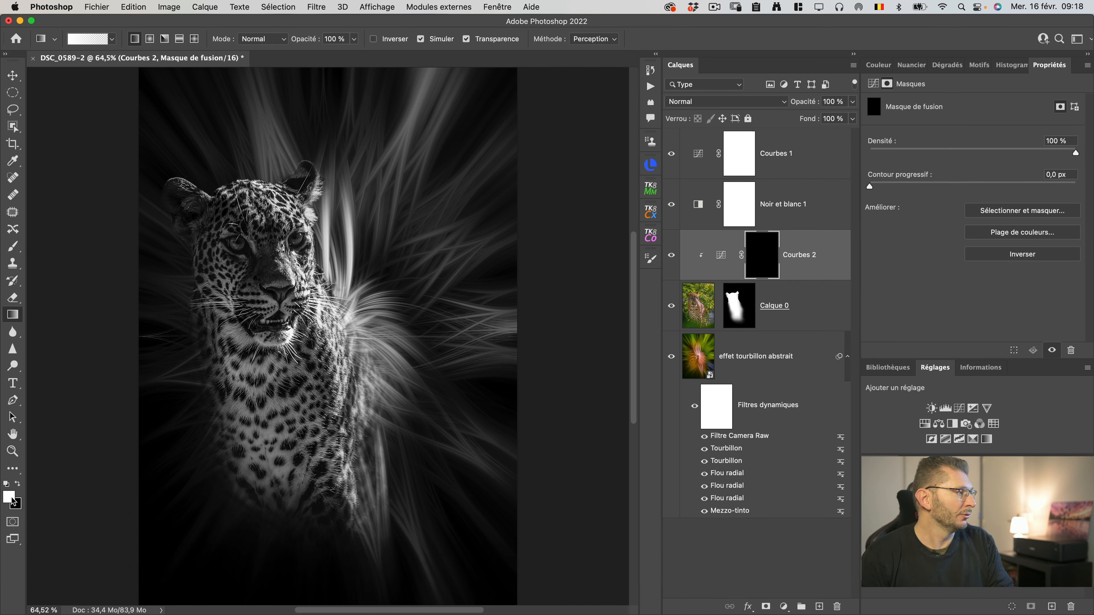
pyautogui.click(87, 43)
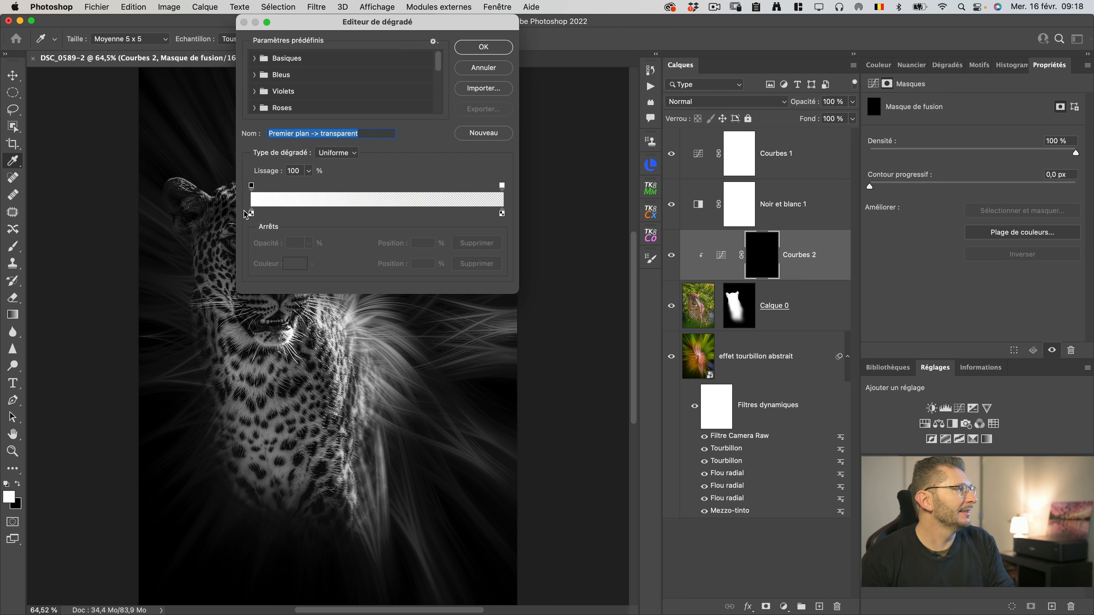
pyautogui.click(474, 71)
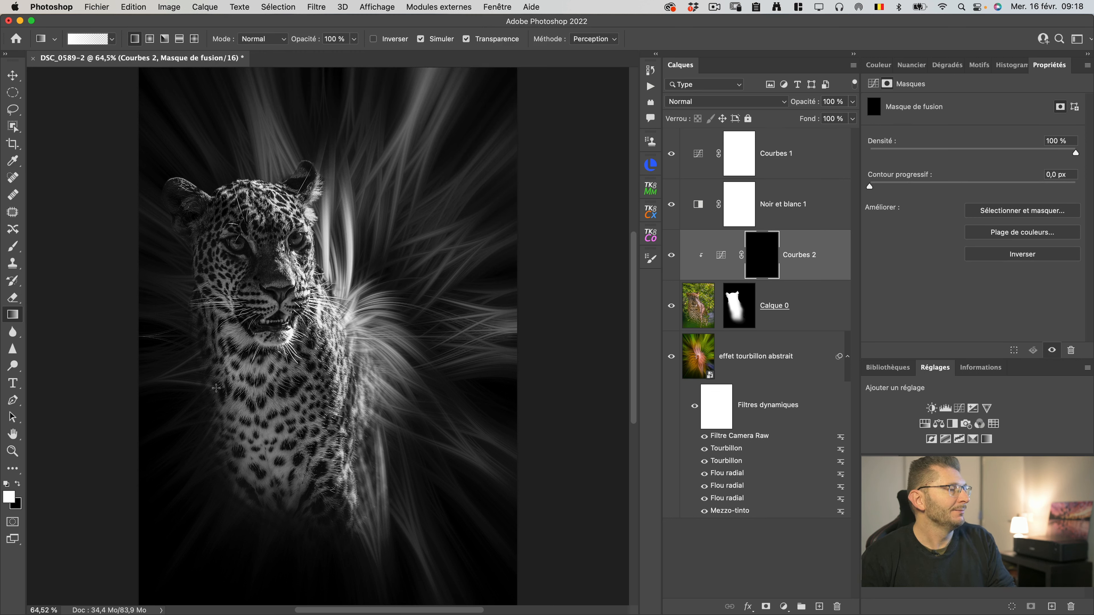
pyautogui.moveTo(195, 386); pyautogui.dragTo(268, 366)
pyautogui.moveTo(184, 415); pyautogui.dragTo(325, 377)
pyautogui.moveTo(222, 420); pyautogui.dragTo(348, 394)
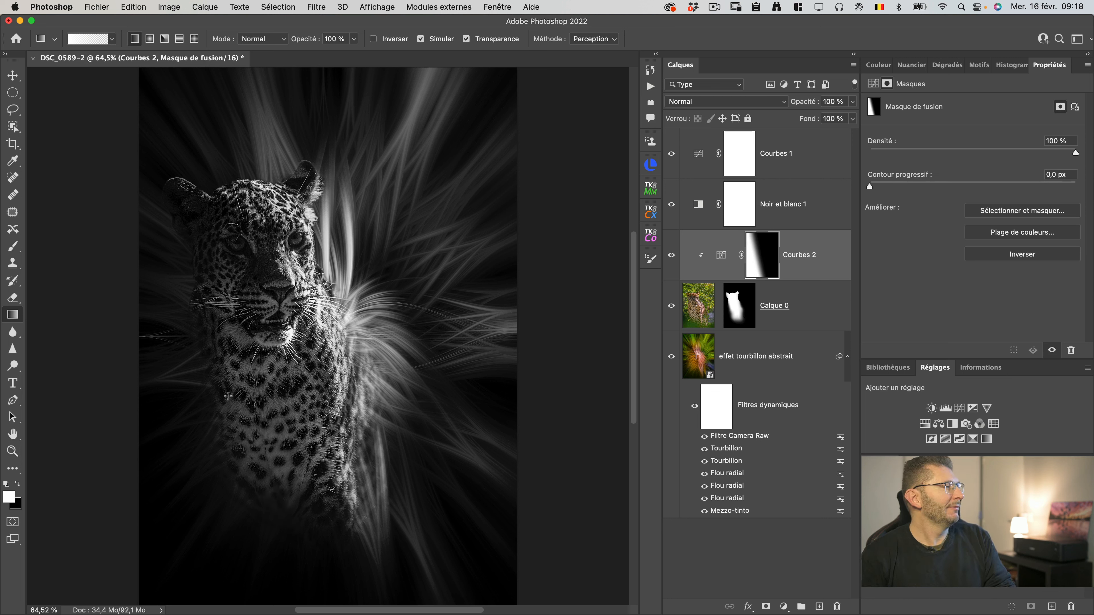
pyautogui.click(671, 257)
pyautogui.click(672, 258)
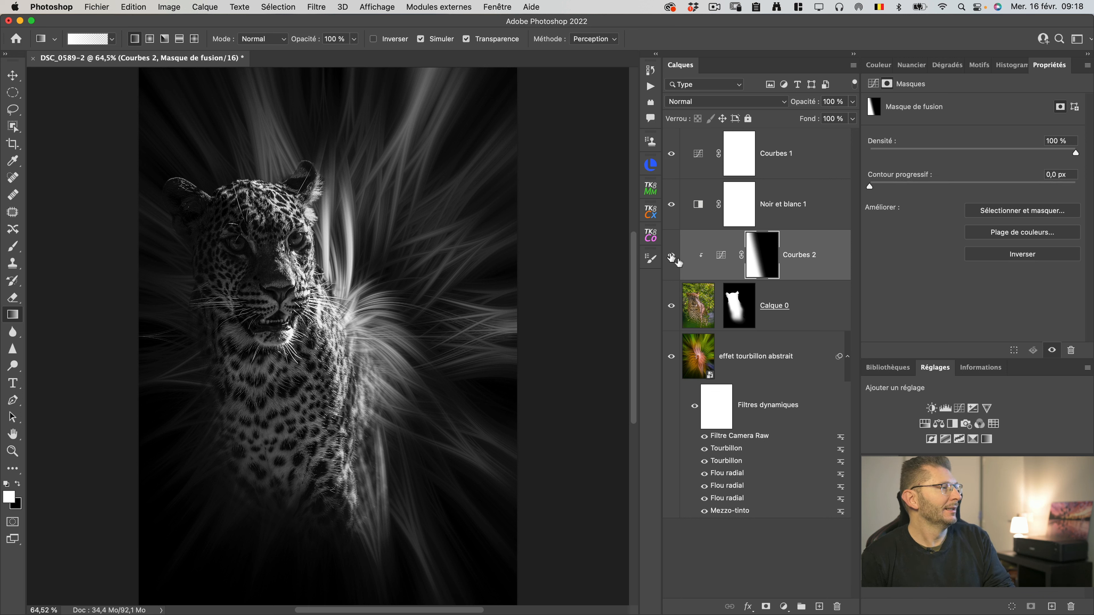
# Step: Deepen the Courbes 2 darkening by lowering its midtone point to input 126, output 56, and compare before and after
pyautogui.click(721, 255)
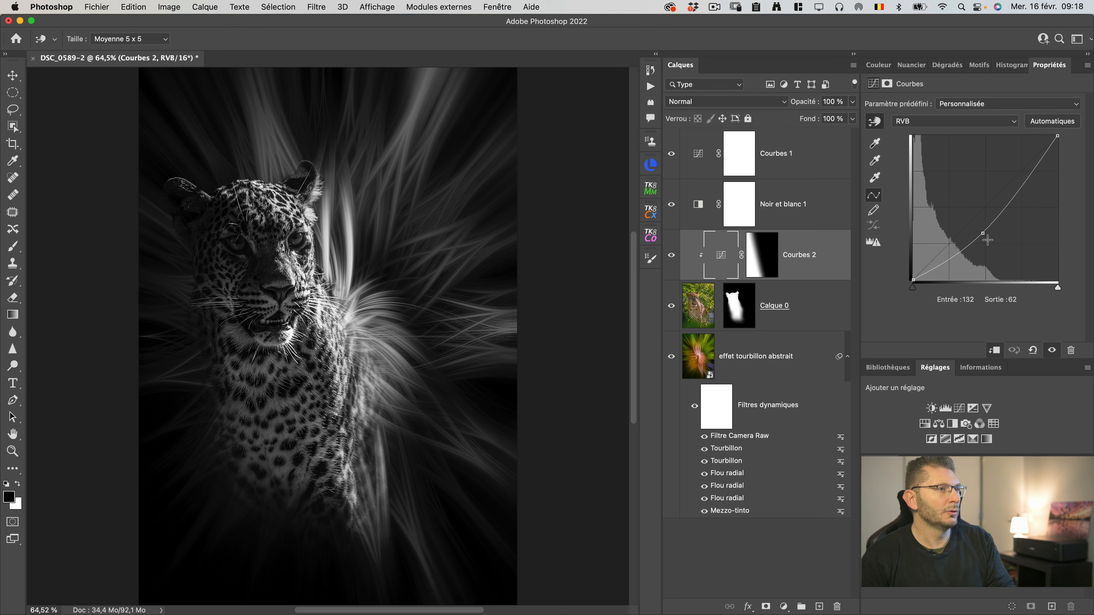
pyautogui.moveTo(983, 233); pyautogui.dragTo(986, 250)
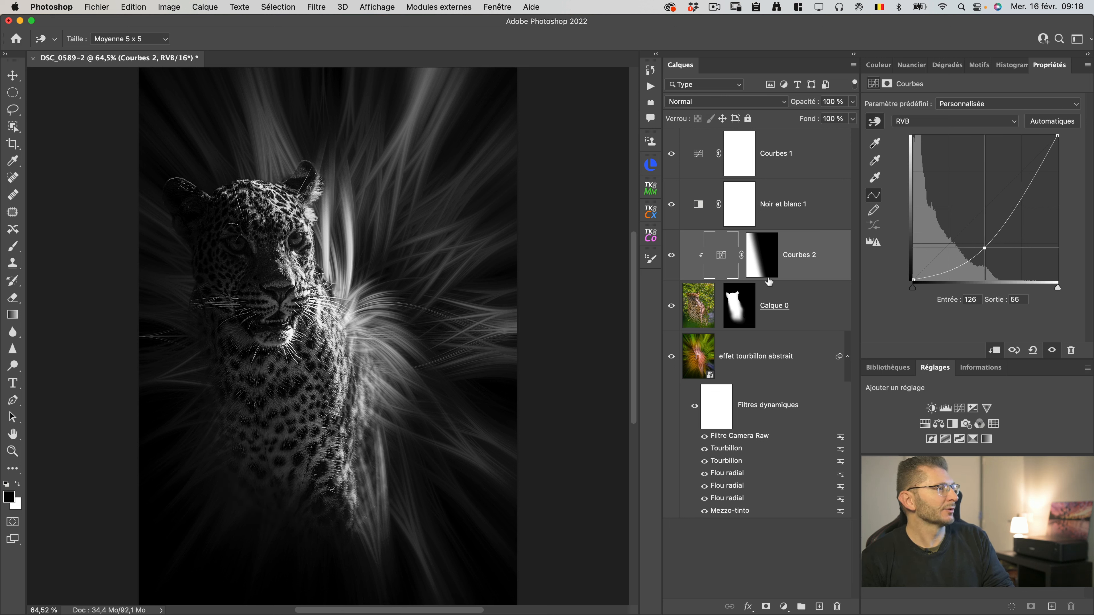
pyautogui.click(671, 255)
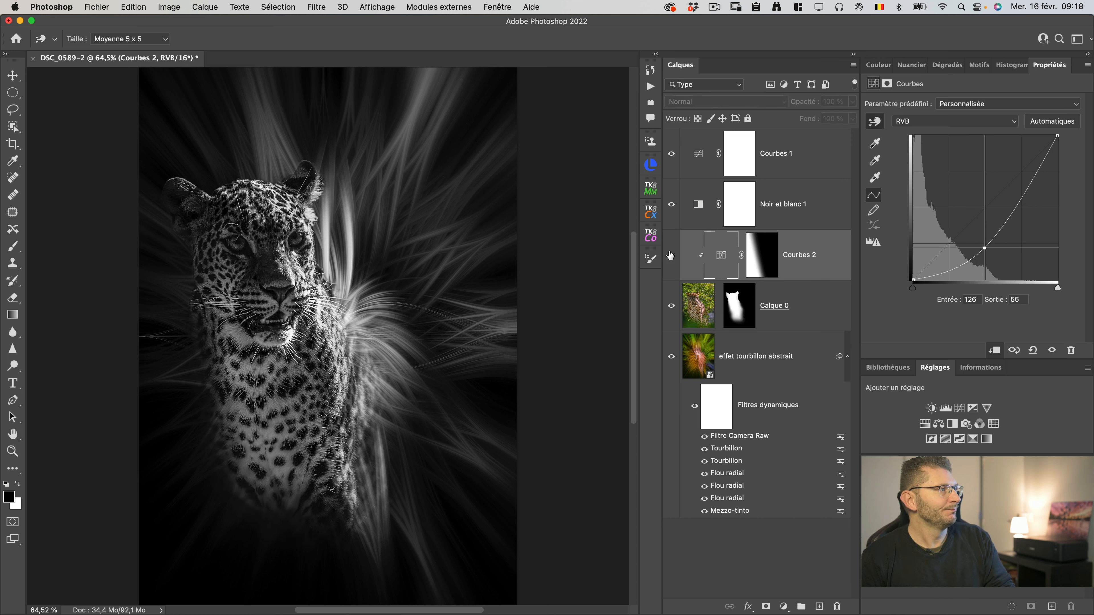
pyautogui.click(671, 255)
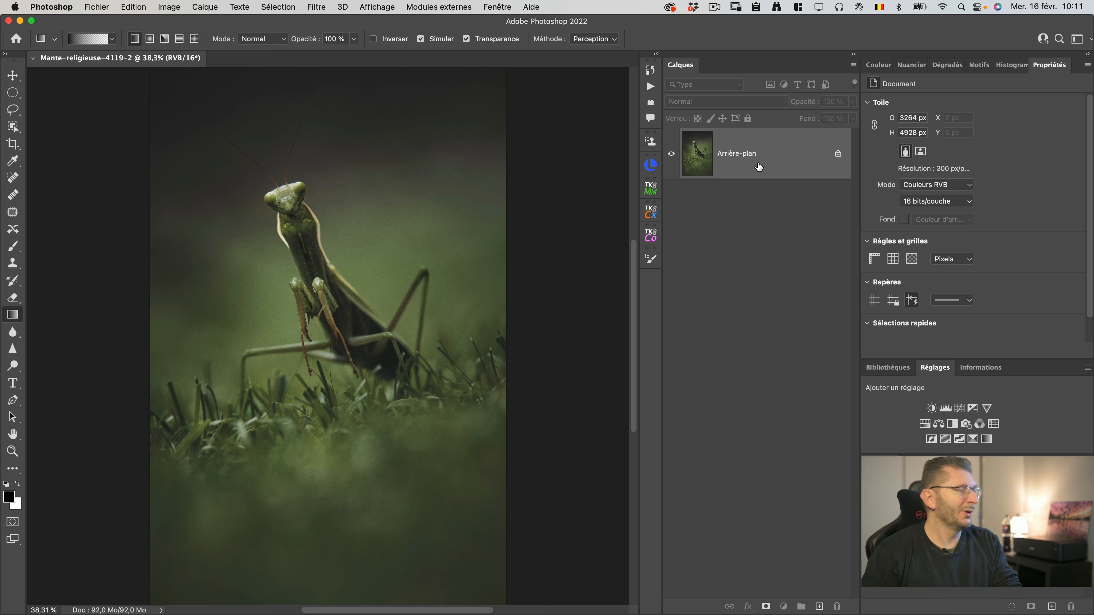
# Step: Run the recorded swirl-effect action on the praying mantis photo, accepting both Tourbillon filters, the first with an angle of 50°
pyautogui.click(650, 86)
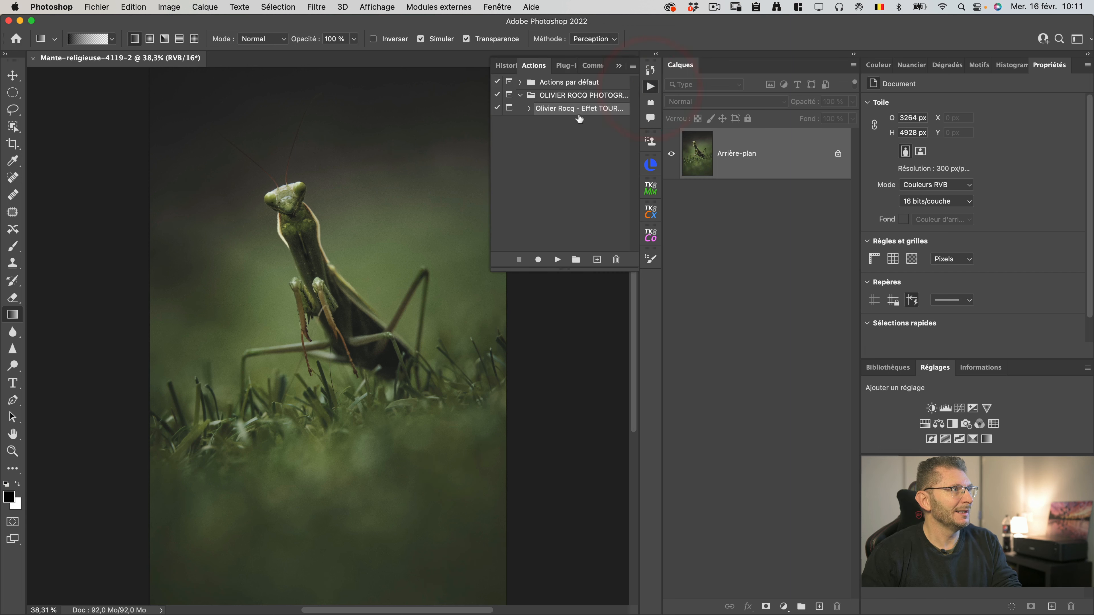
pyautogui.click(557, 259)
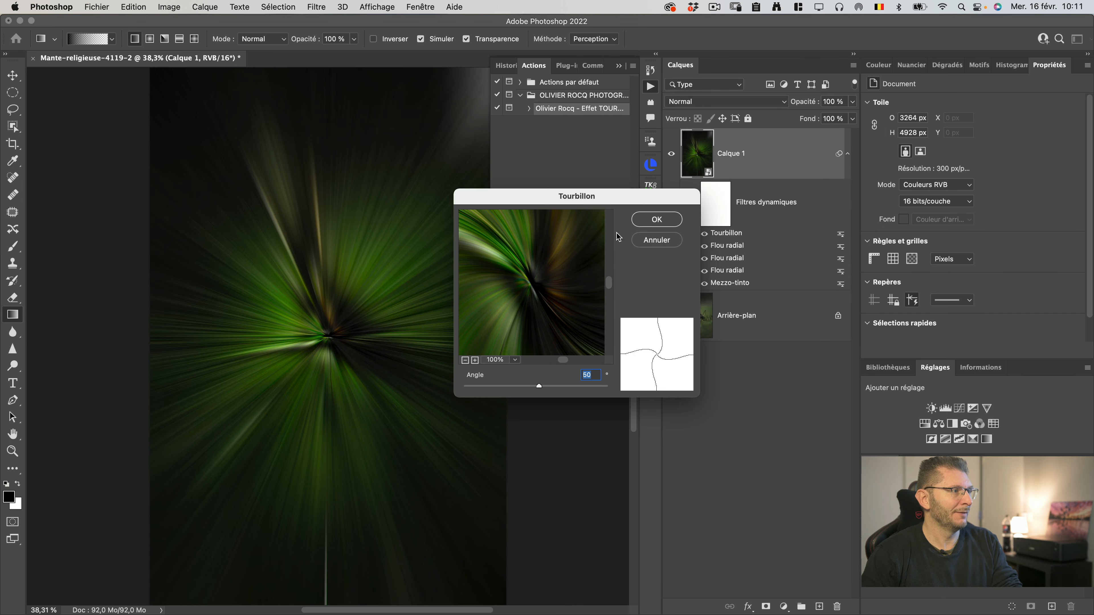
pyautogui.click(646, 223)
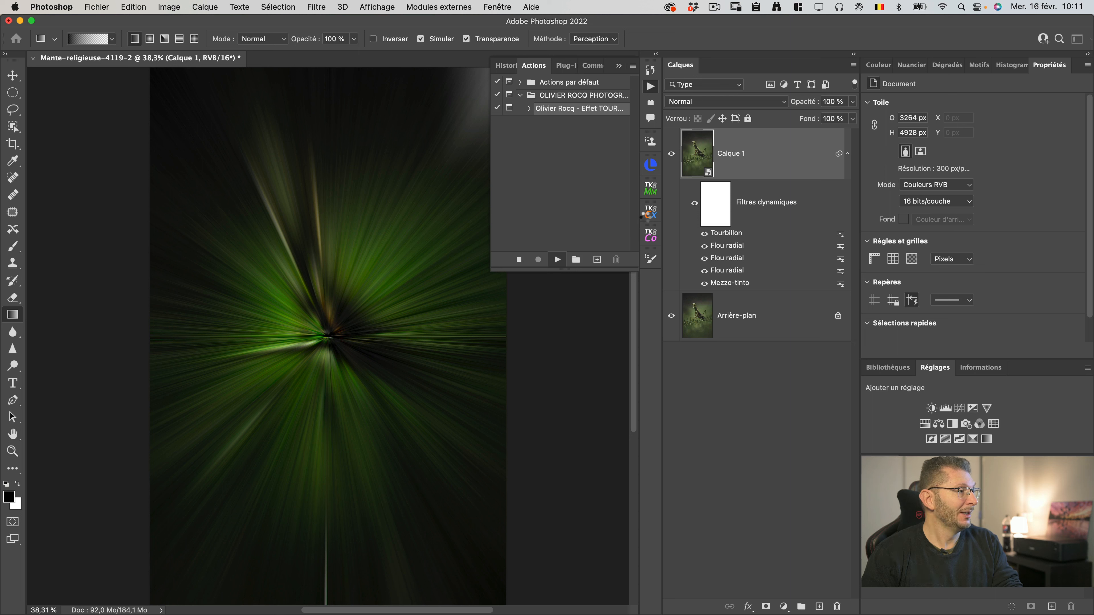
pyautogui.click(648, 220)
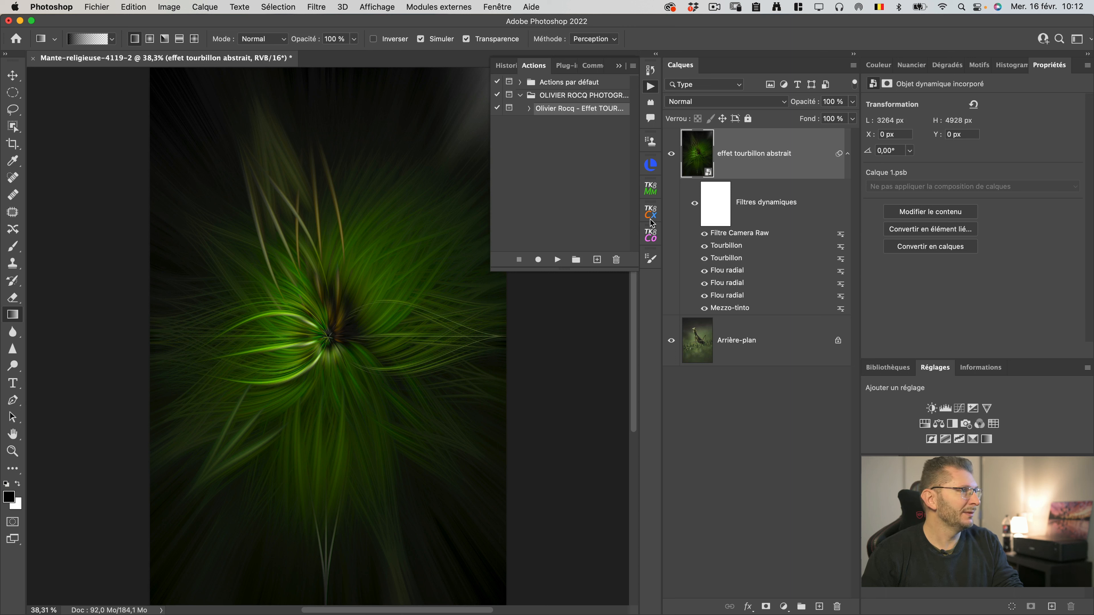
pyautogui.click(618, 66)
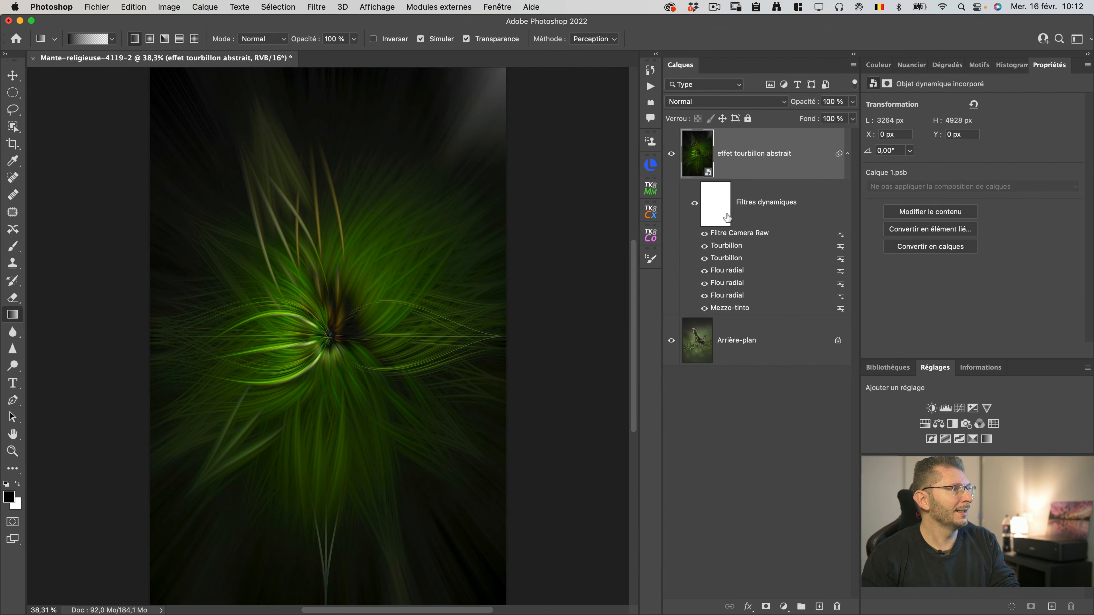
# Step: Reopen the swirl layer's Camera Raw filter and draw a radial gradient mask over the bright upper-right corner of the image
pyautogui.doubleClick(732, 234)
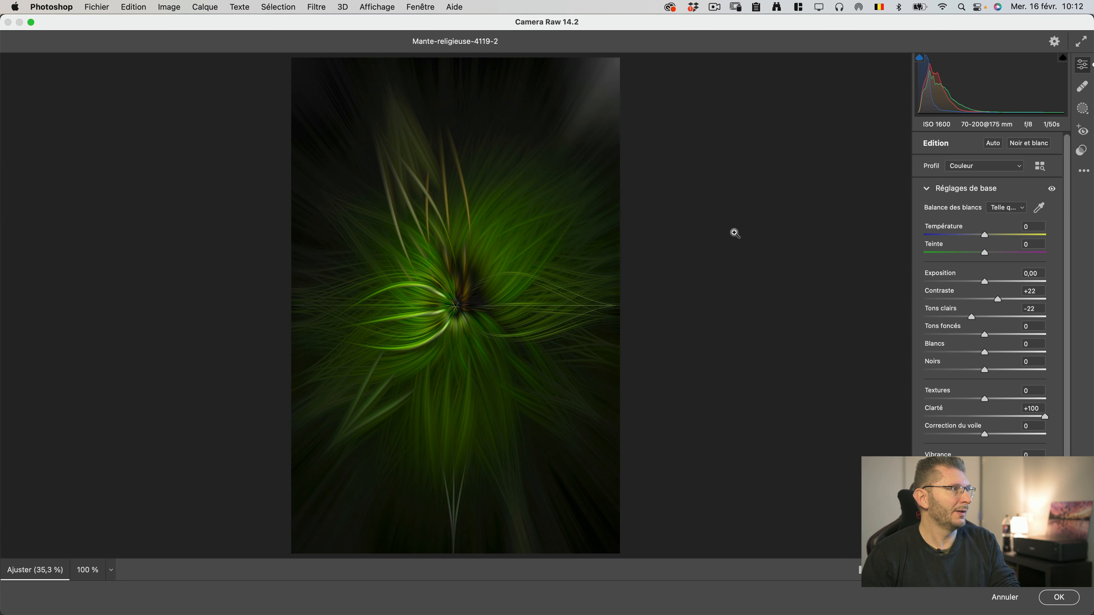
pyautogui.click(1083, 112)
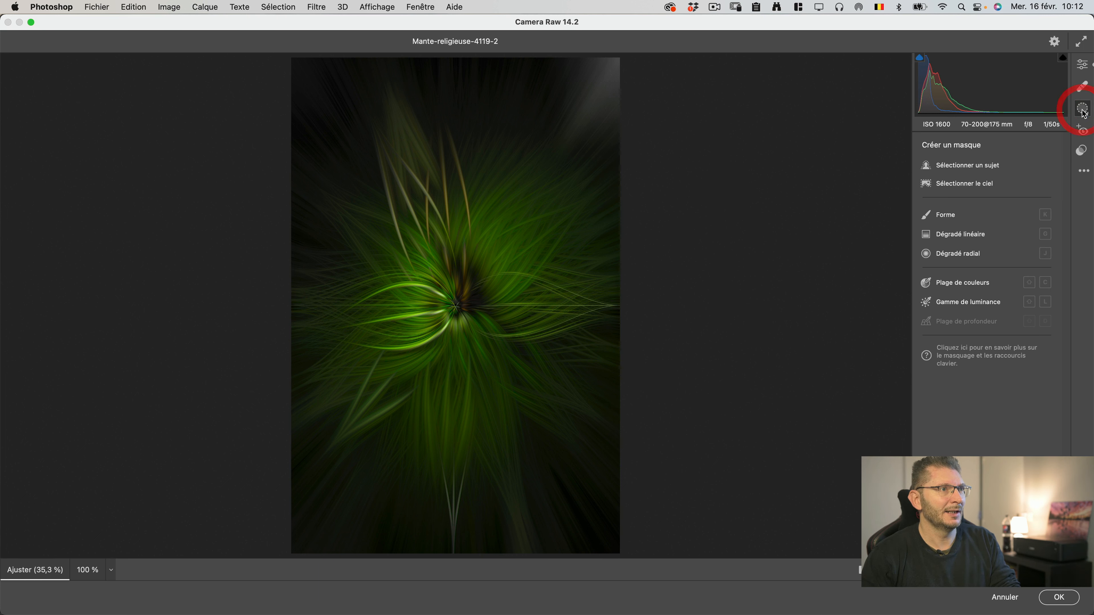
pyautogui.click(955, 255)
pyautogui.moveTo(618, 60); pyautogui.dragTo(578, 145)
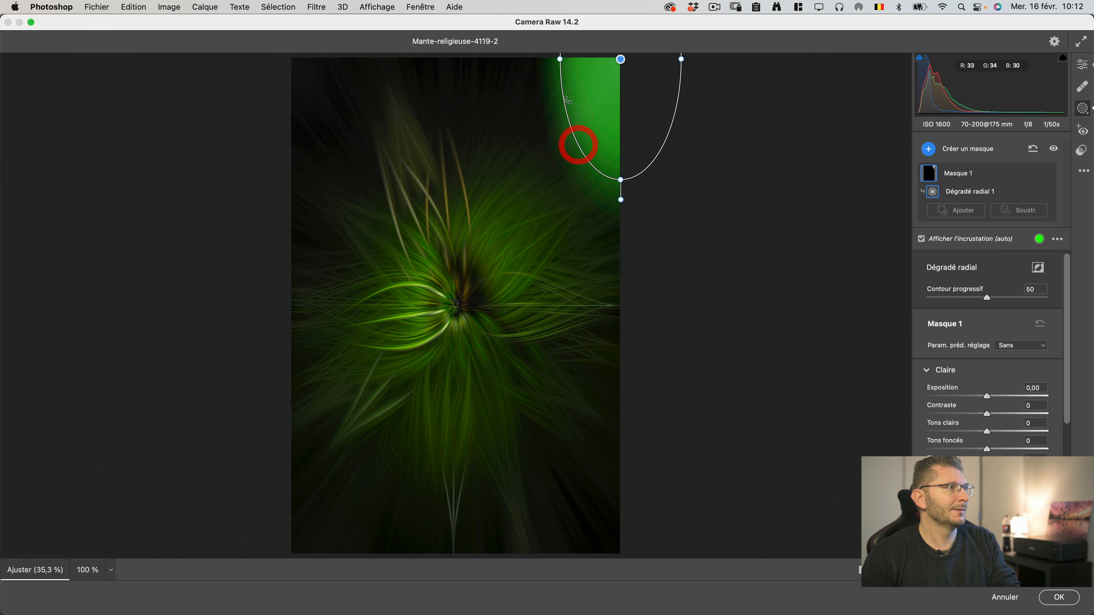
# Step: Widen the radial gradient, hide its overlay, and darken the area with exposure -1.05, highlights -100, whites -100 and hue -144.8
pyautogui.moveTo(560, 60); pyautogui.dragTo(541, 64)
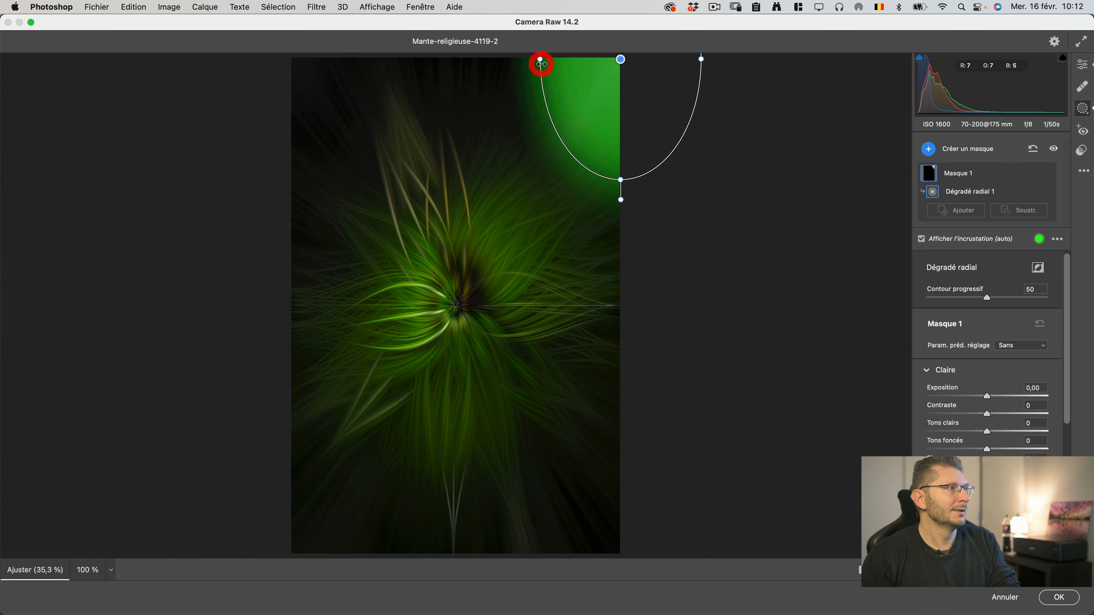
pyautogui.click(921, 240)
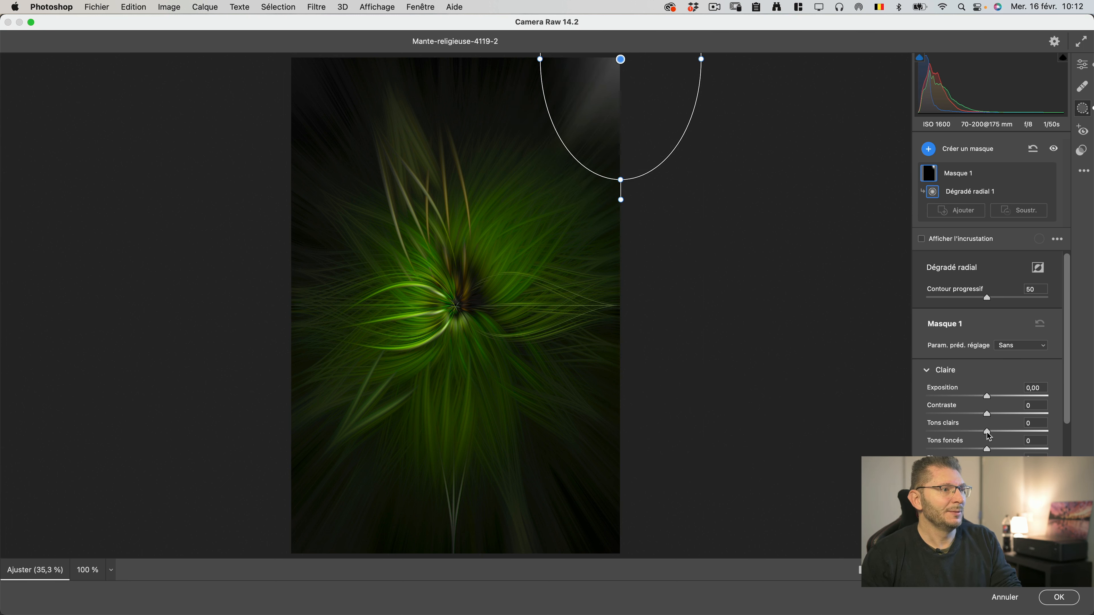
pyautogui.moveTo(987, 431); pyautogui.dragTo(908, 435)
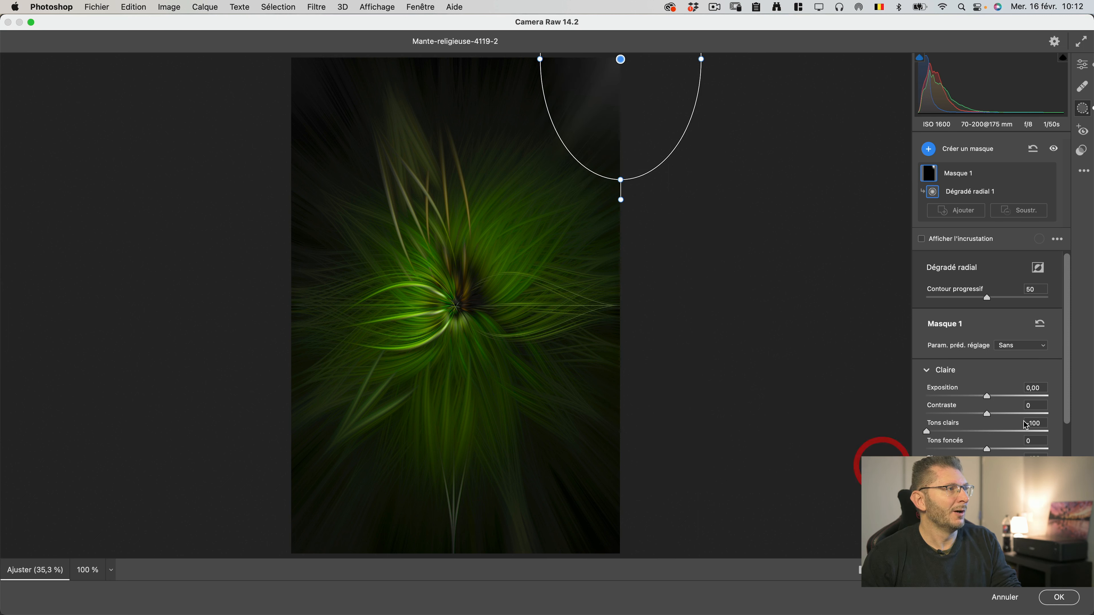
pyautogui.moveTo(987, 396); pyautogui.dragTo(972, 403)
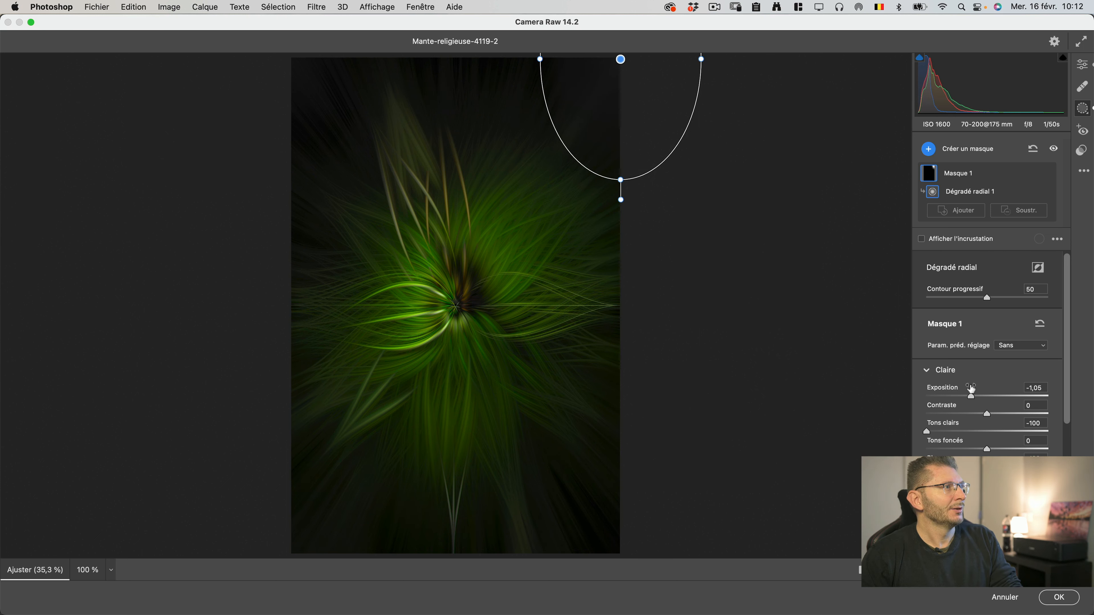
pyautogui.scroll(-6, 1002, 424)
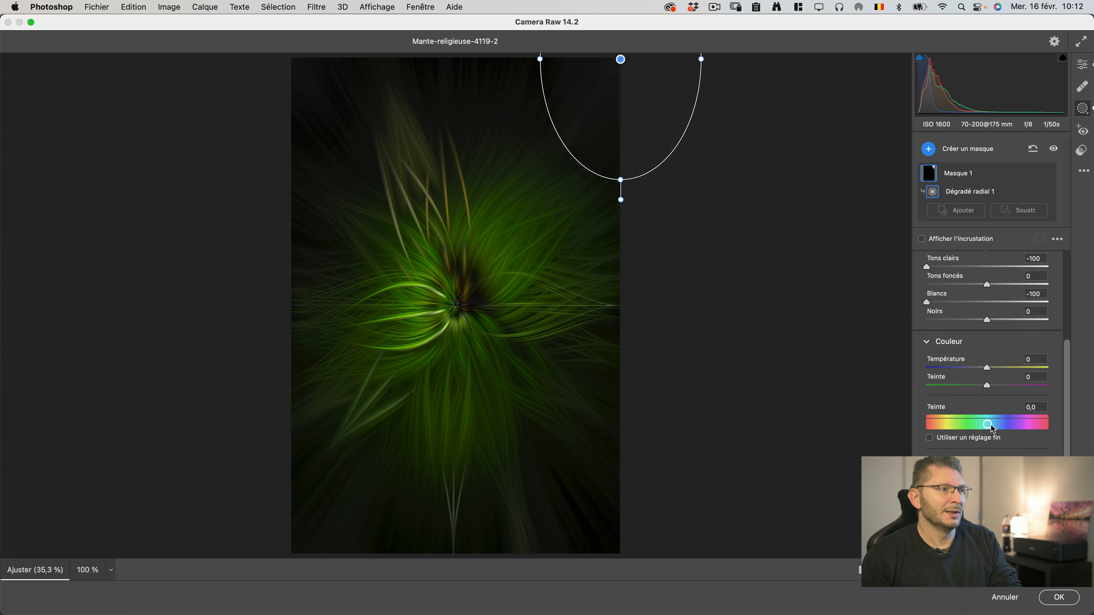
pyautogui.moveTo(989, 429); pyautogui.dragTo(938, 423)
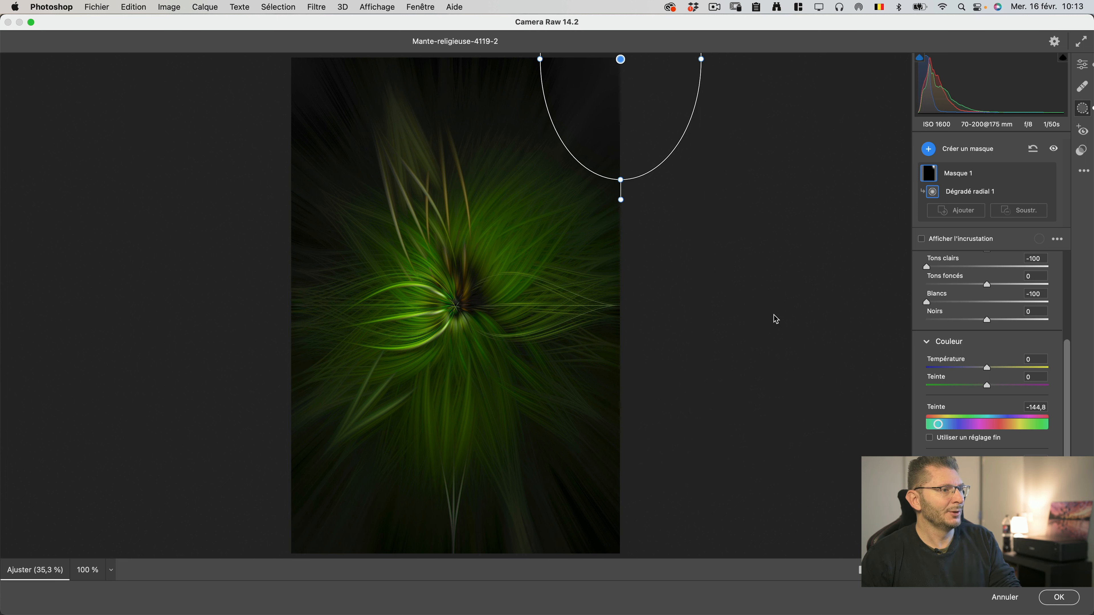
# Step: Compare the swirl image with and without the Camera Raw adjustments, and apply the filter
pyautogui.press('p')
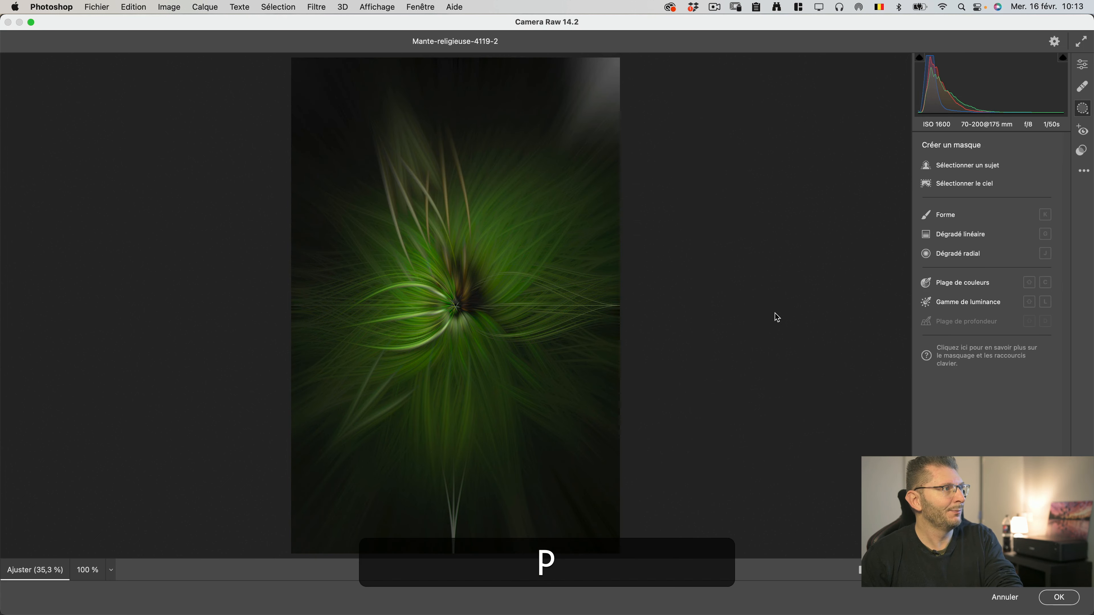
pyautogui.press('p')
pyautogui.press('p')
pyautogui.press('p')
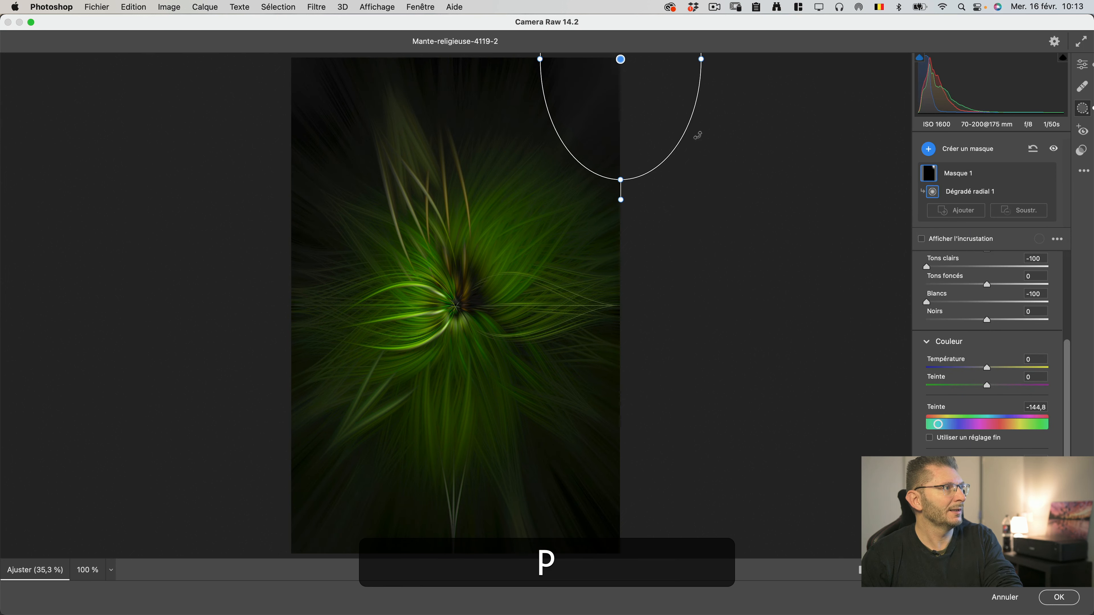
pyautogui.press('p')
pyautogui.press('p')
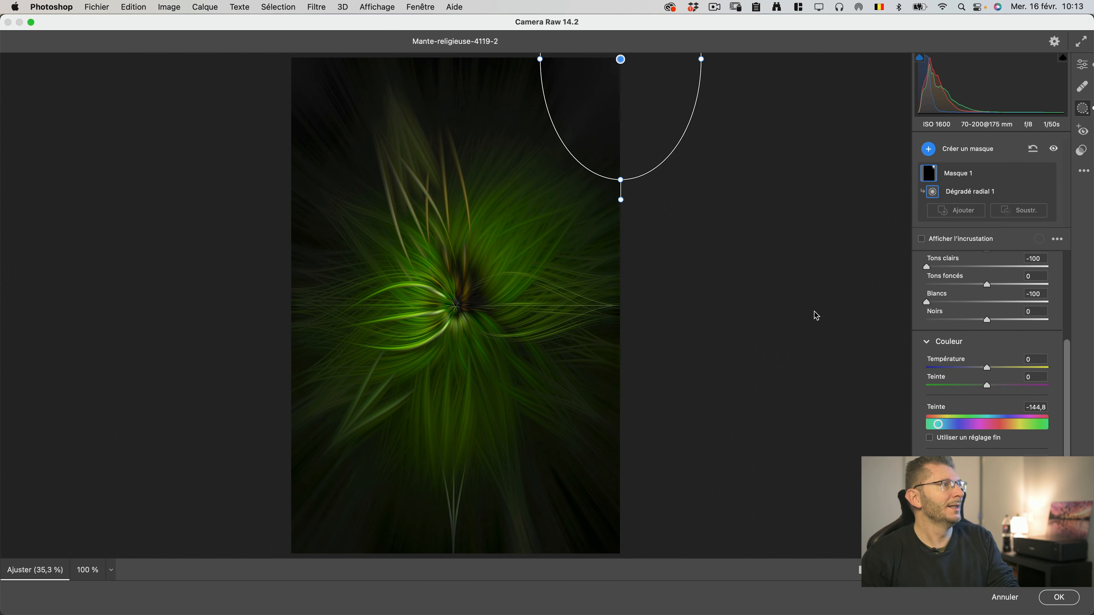
pyautogui.click(1060, 598)
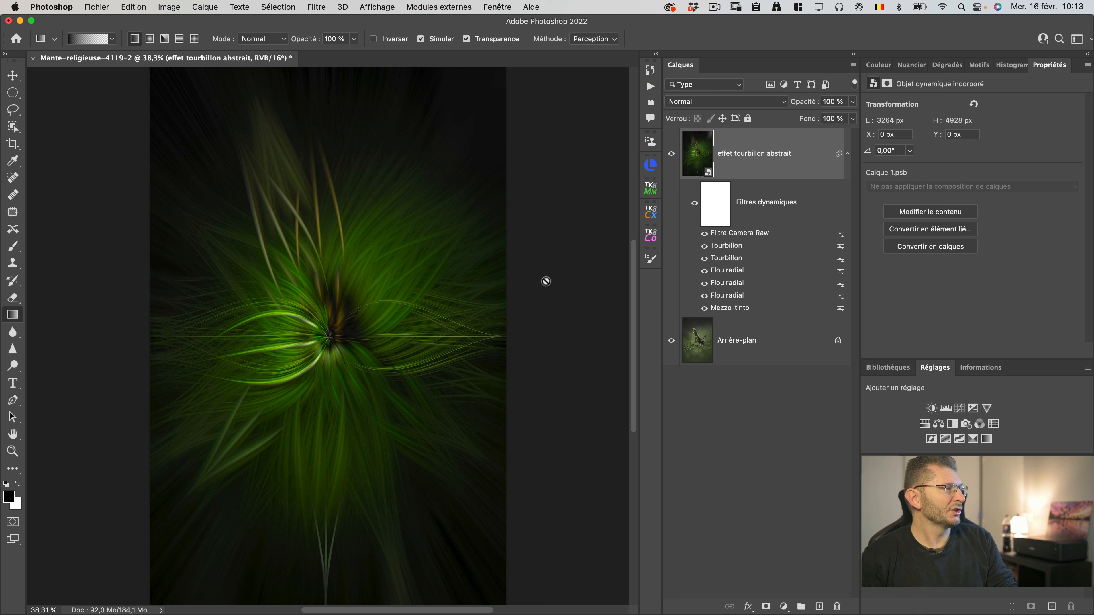
# Step: Hide the swirl layer, select the mantis automatically on the Arrière-plan layer, check the selection in Quick Mask, and turn it into a layer mask
pyautogui.click(672, 154)
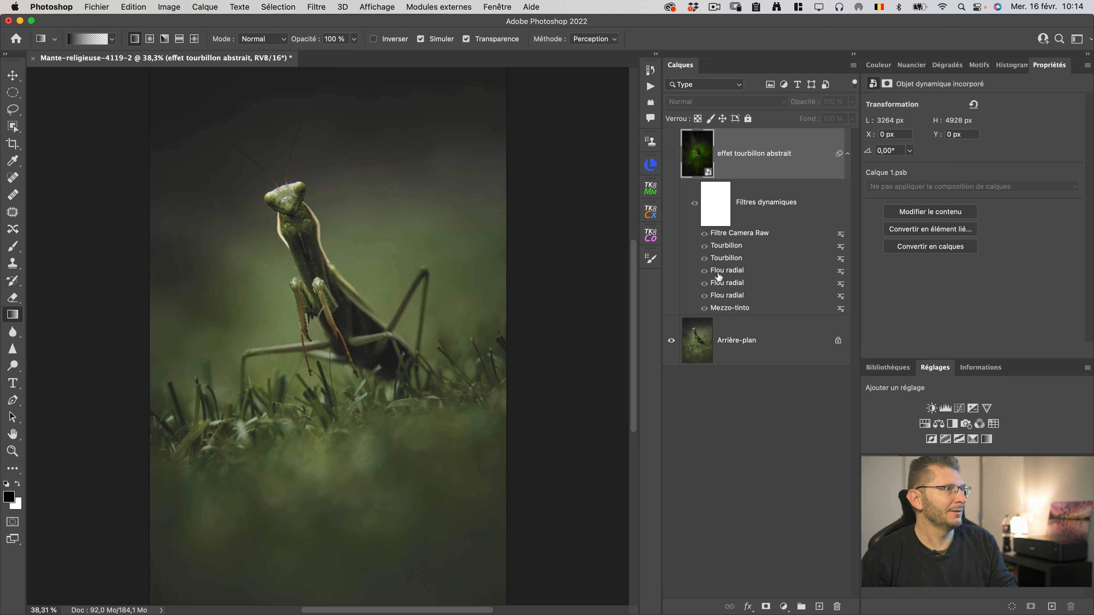
pyautogui.click(733, 351)
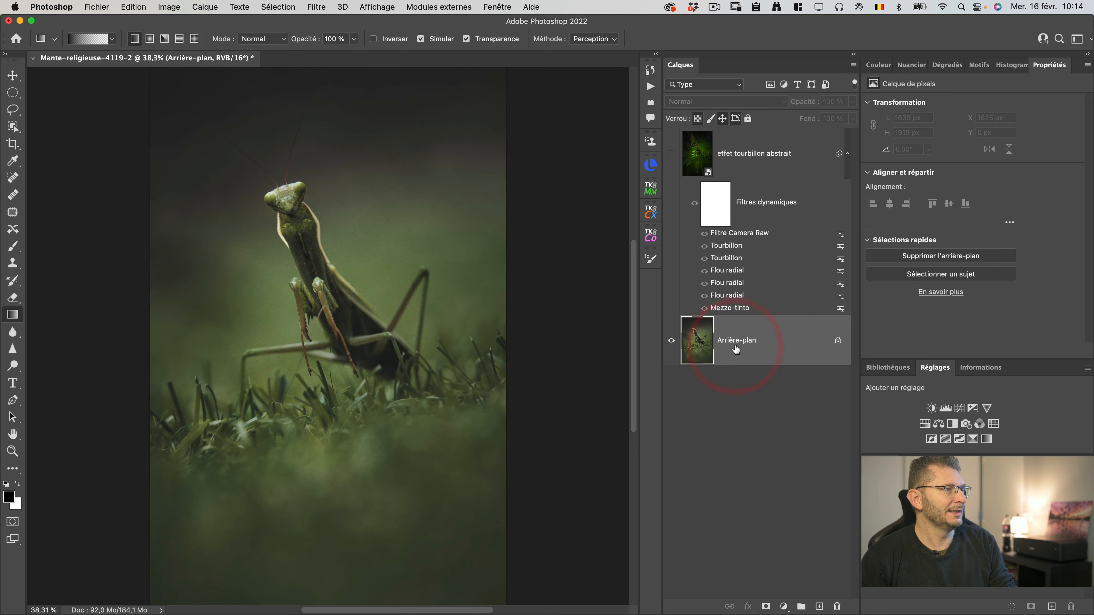
pyautogui.press('w')
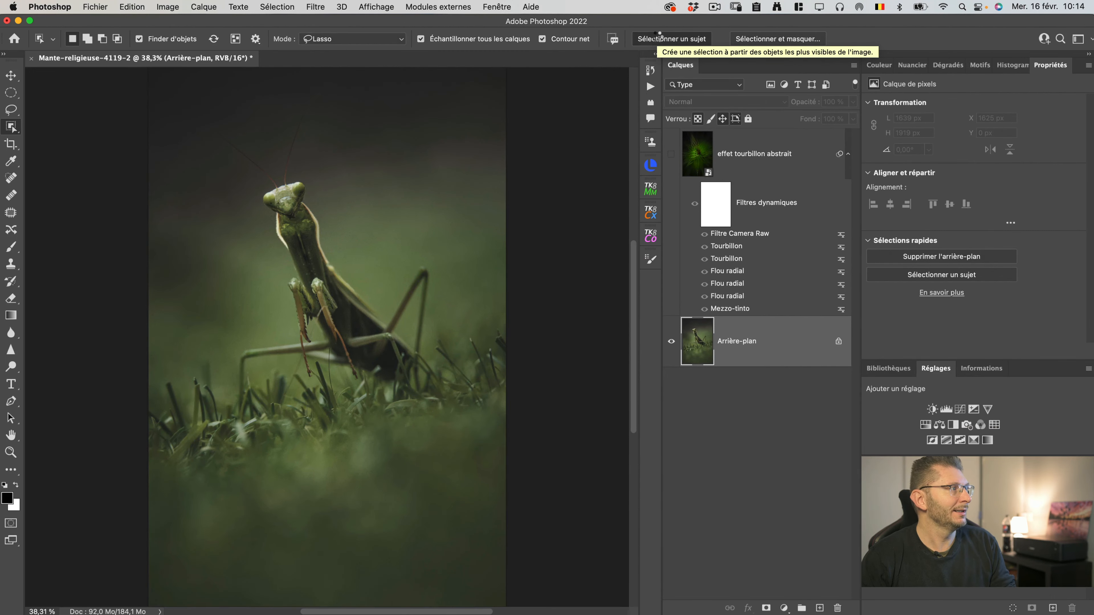
pyautogui.click(658, 38)
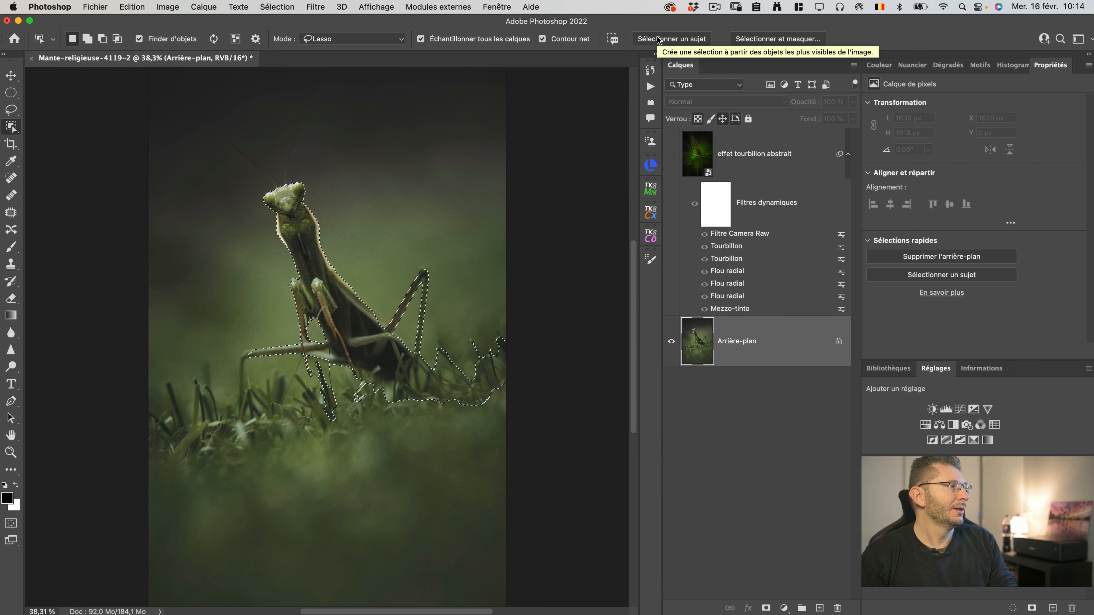
pyautogui.press('q')
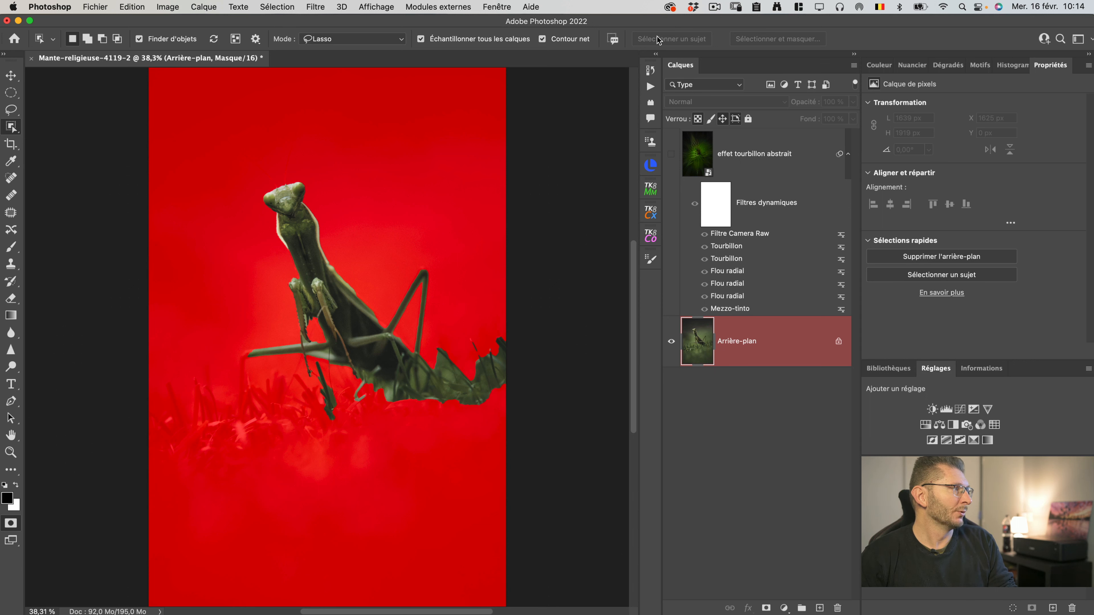
pyautogui.press('q')
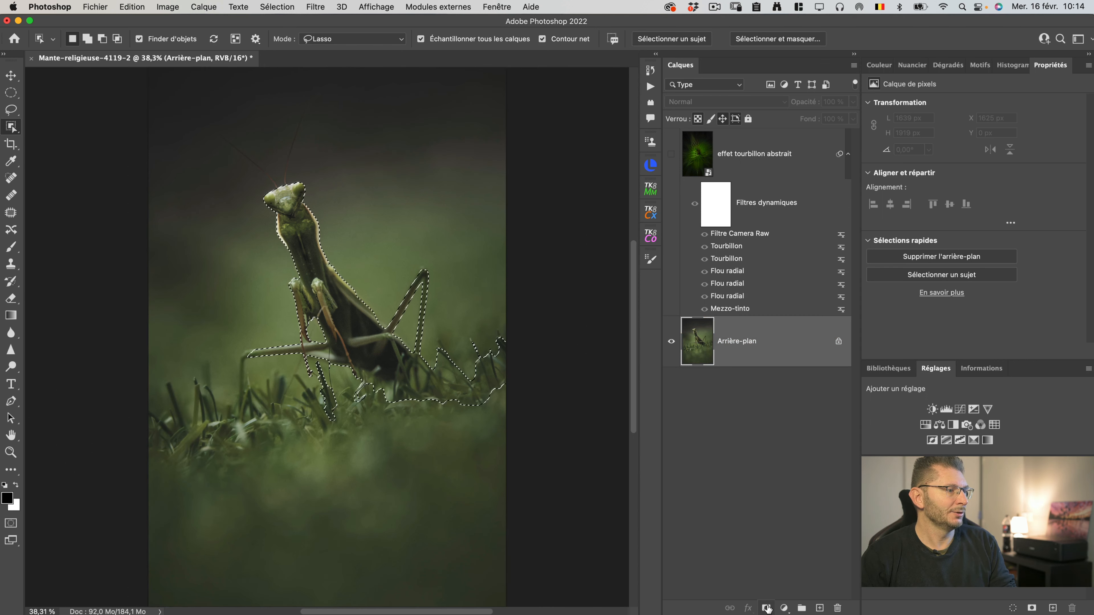
pyautogui.click(766, 607)
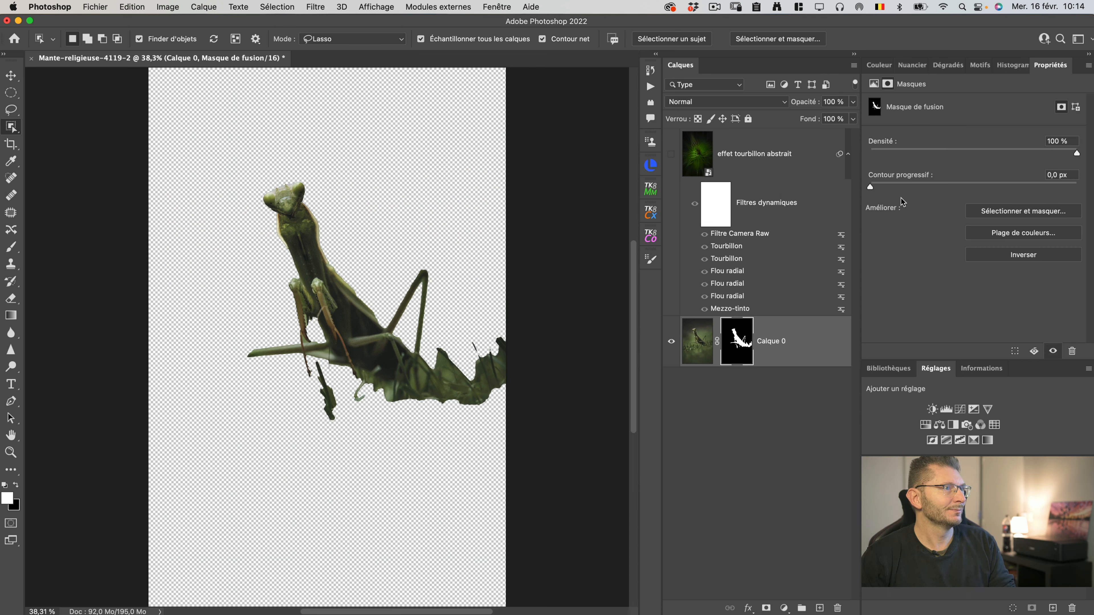
# Step: Feather the mantis mask by 2.6 px, and place the effet tourbillon abstrait layer beneath Calque 0 and show it
pyautogui.moveTo(890, 189); pyautogui.dragTo(901, 189)
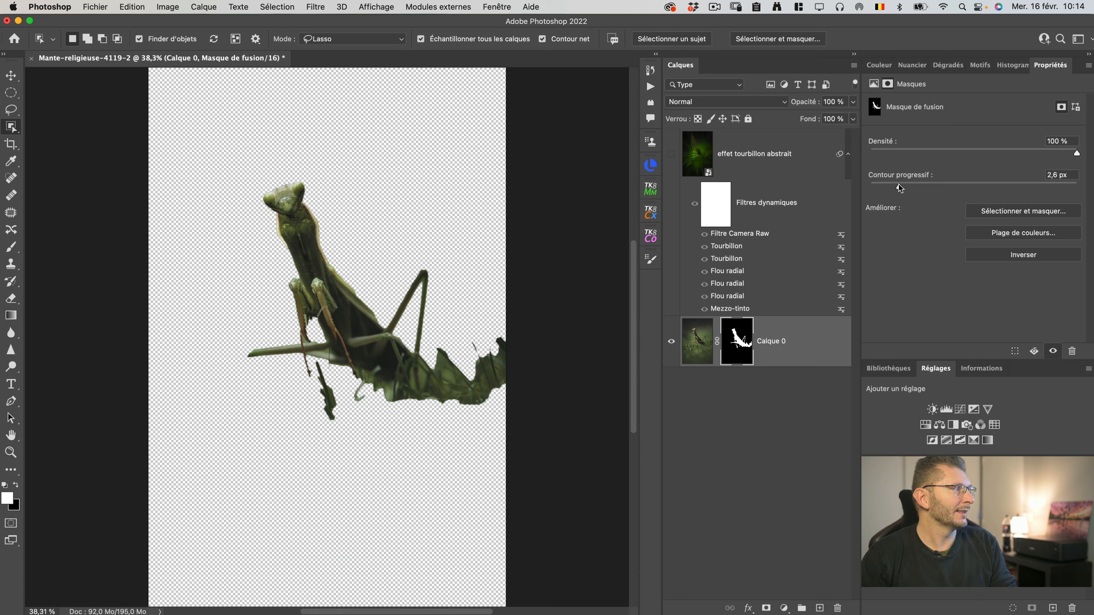
pyautogui.moveTo(747, 150); pyautogui.dragTo(747, 390)
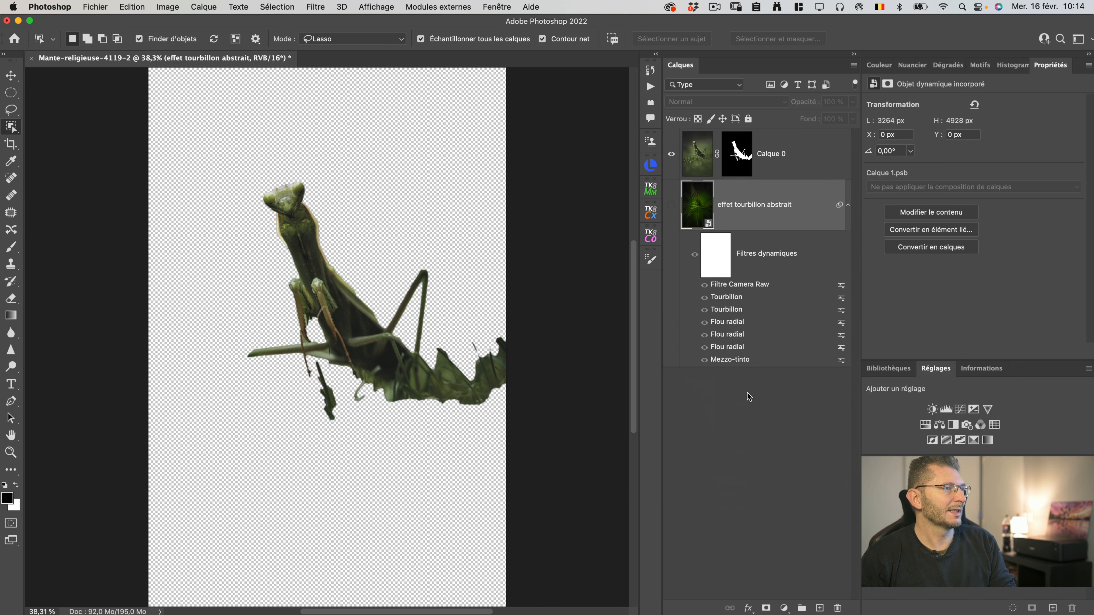
pyautogui.click(671, 206)
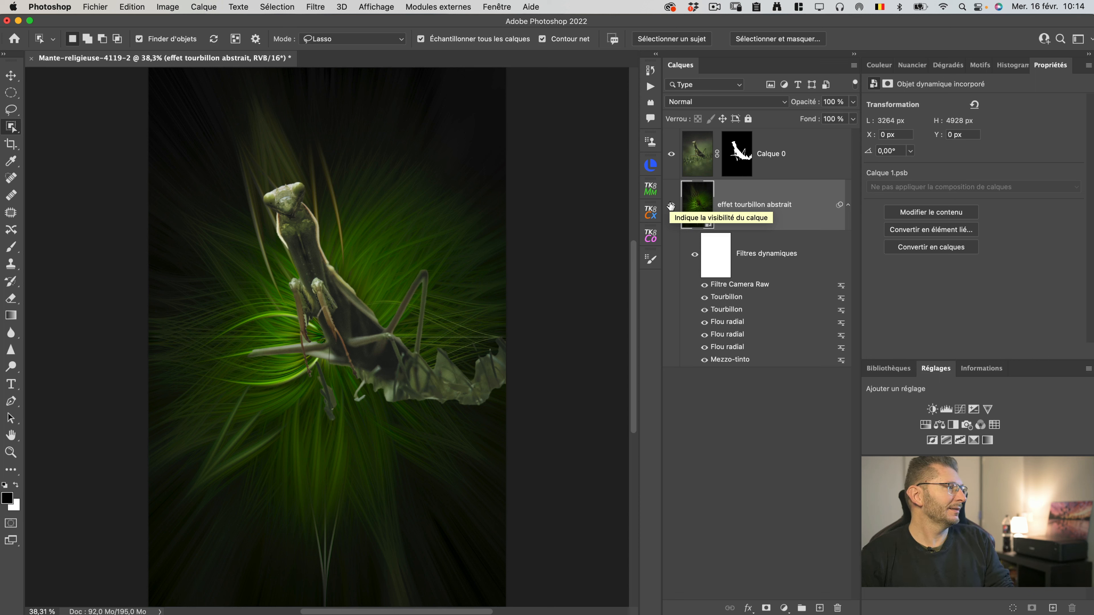
# Step: Fade the grass and lower legs with black-to-transparent linear gradients on the Calque 0 mask, and undo the last one over the raised hind leg
pyautogui.click(739, 159)
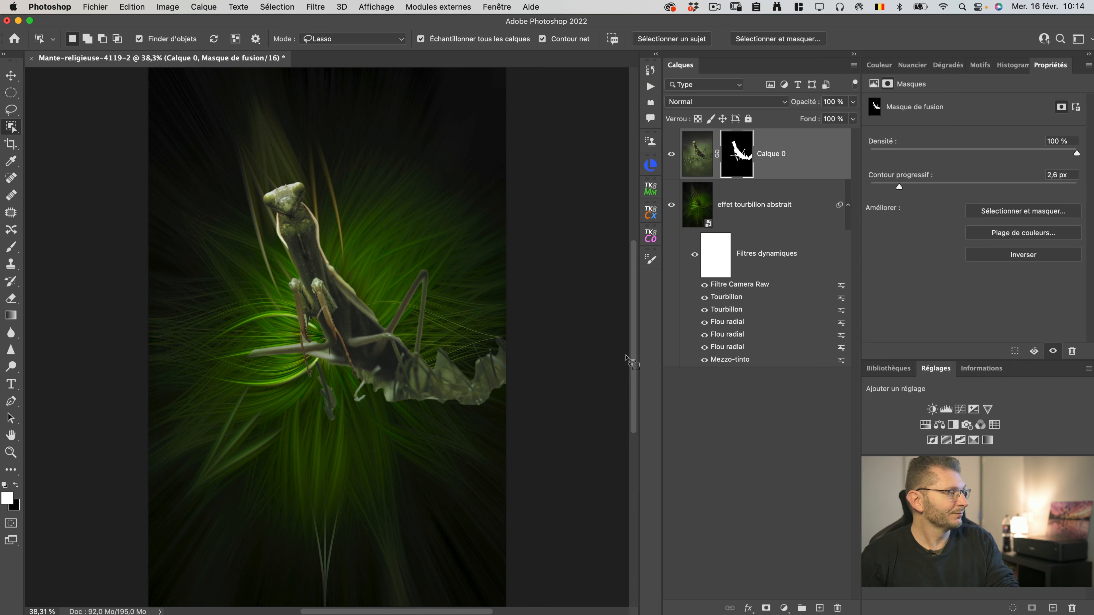
pyautogui.press('g')
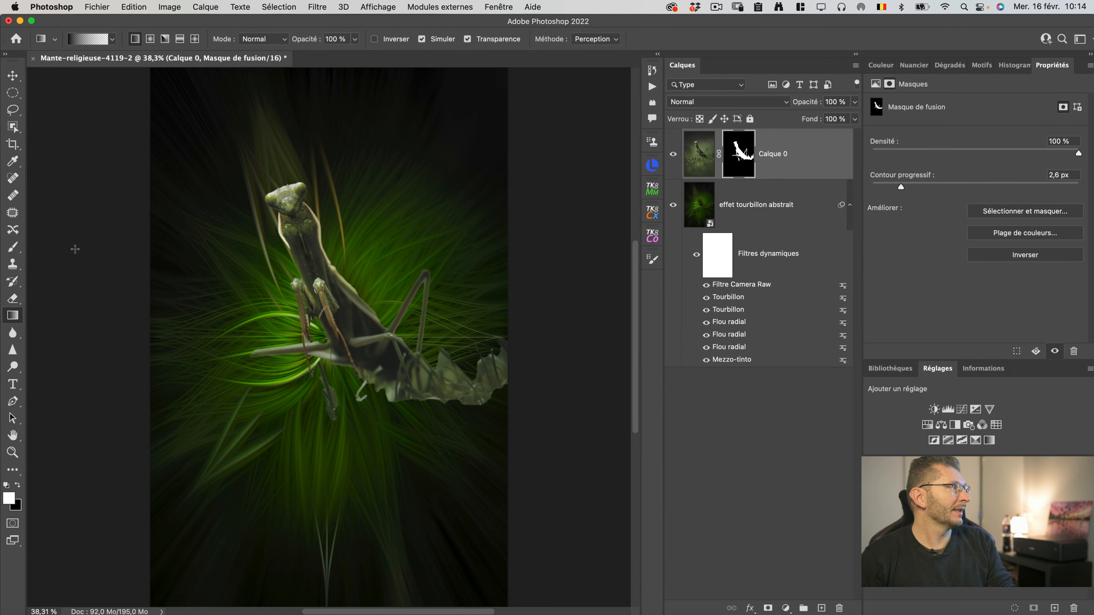
pyautogui.click(17, 487)
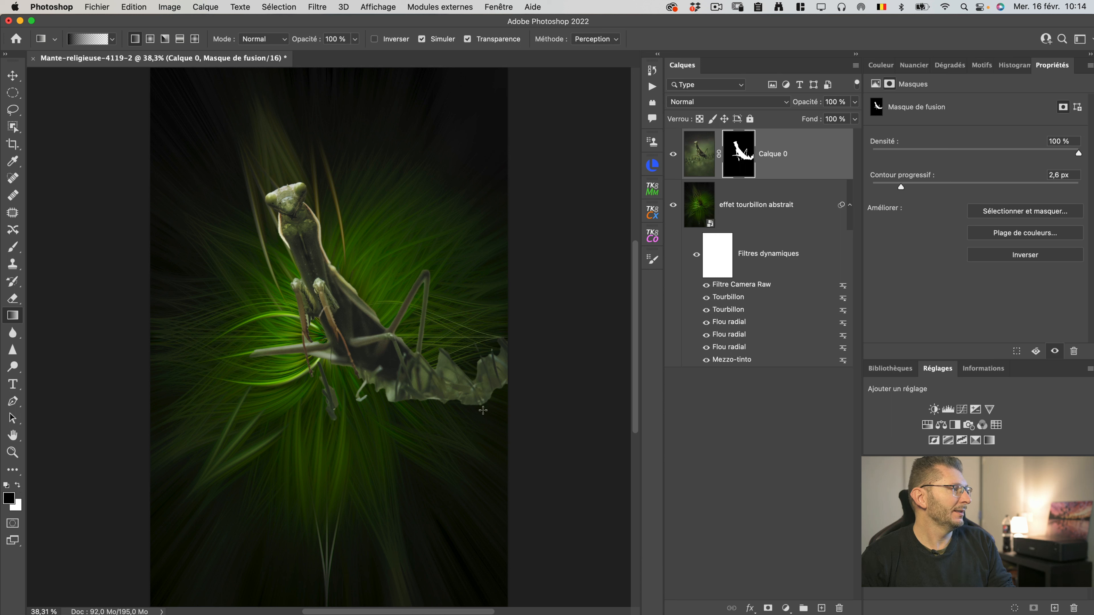
pyautogui.moveTo(476, 417); pyautogui.dragTo(352, 308)
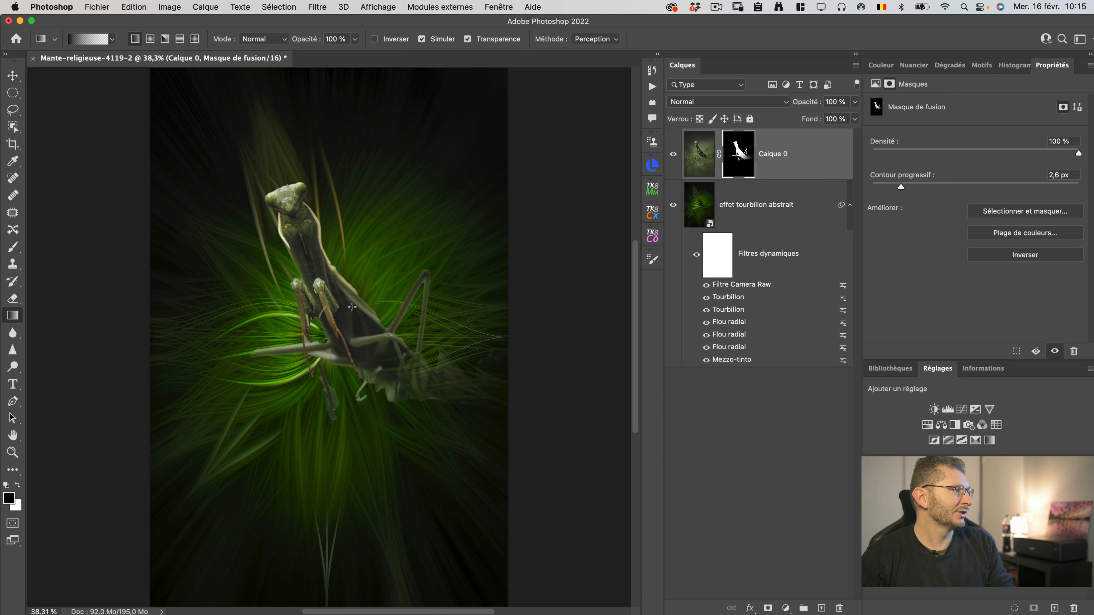
pyautogui.moveTo(422, 431); pyautogui.dragTo(367, 286)
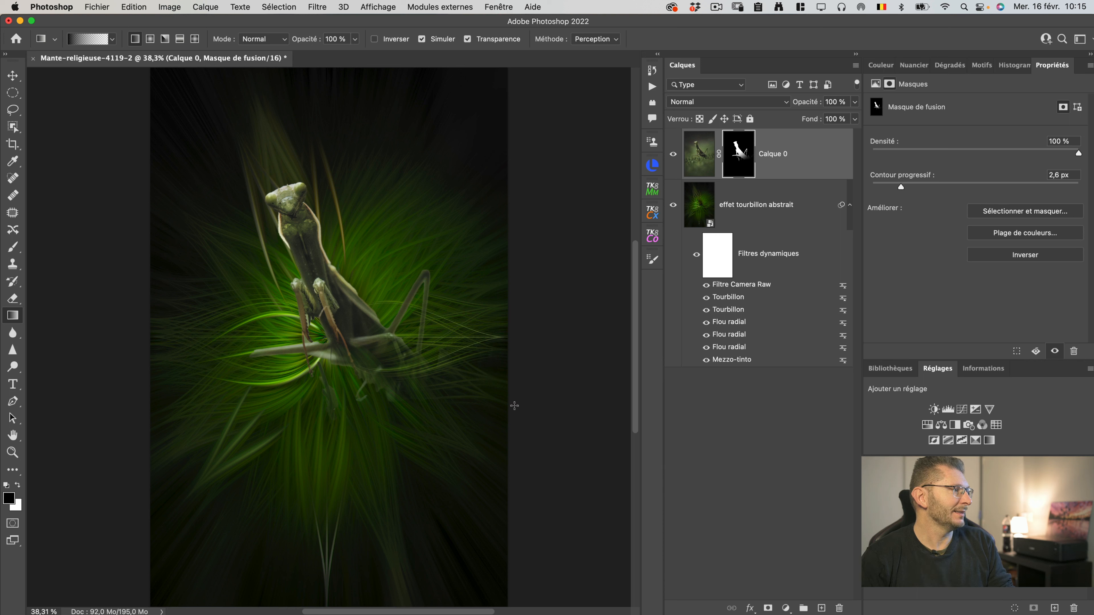
pyautogui.moveTo(515, 405); pyautogui.dragTo(397, 297)
pyautogui.moveTo(323, 447); pyautogui.dragTo(359, 335)
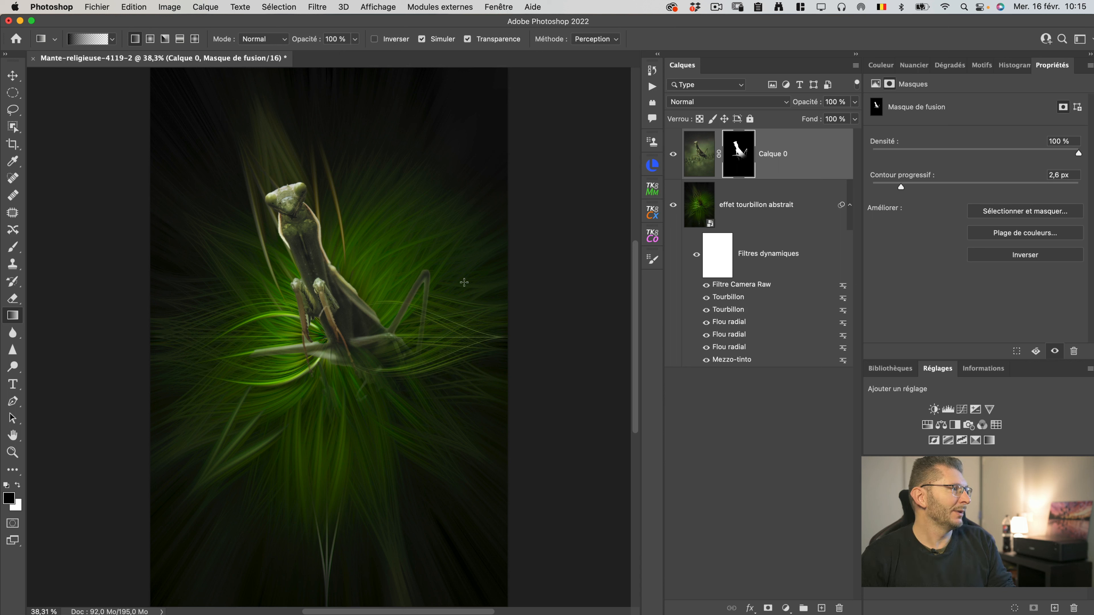
pyautogui.moveTo(429, 242); pyautogui.dragTo(405, 337)
pyautogui.press('super+z')
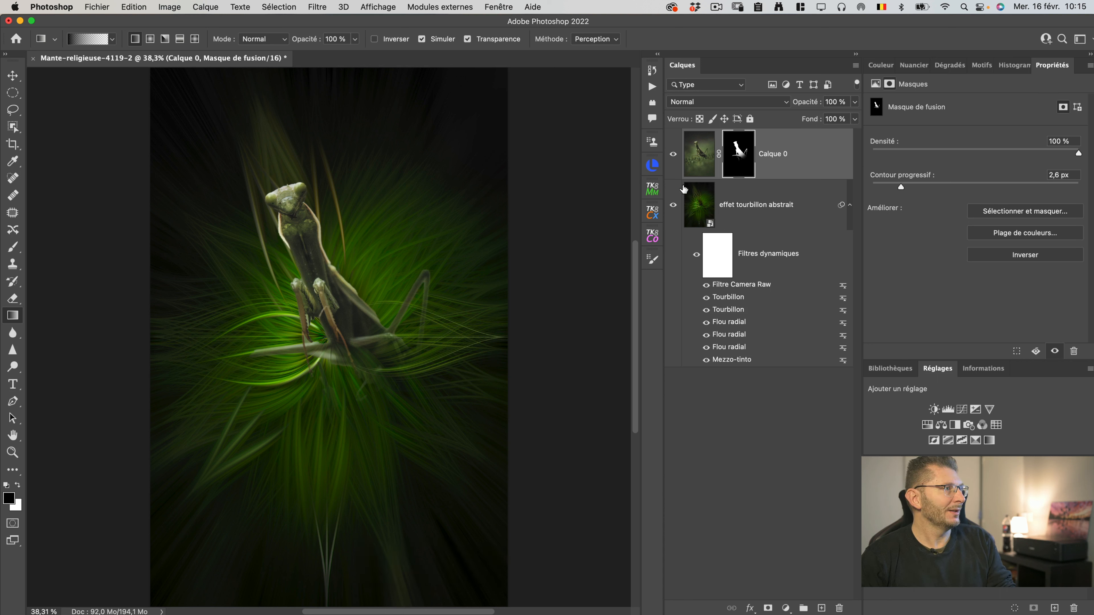
# Step: Compare the swirl background without the mantis and without its Camera Raw filter, and restore both
pyautogui.click(673, 155)
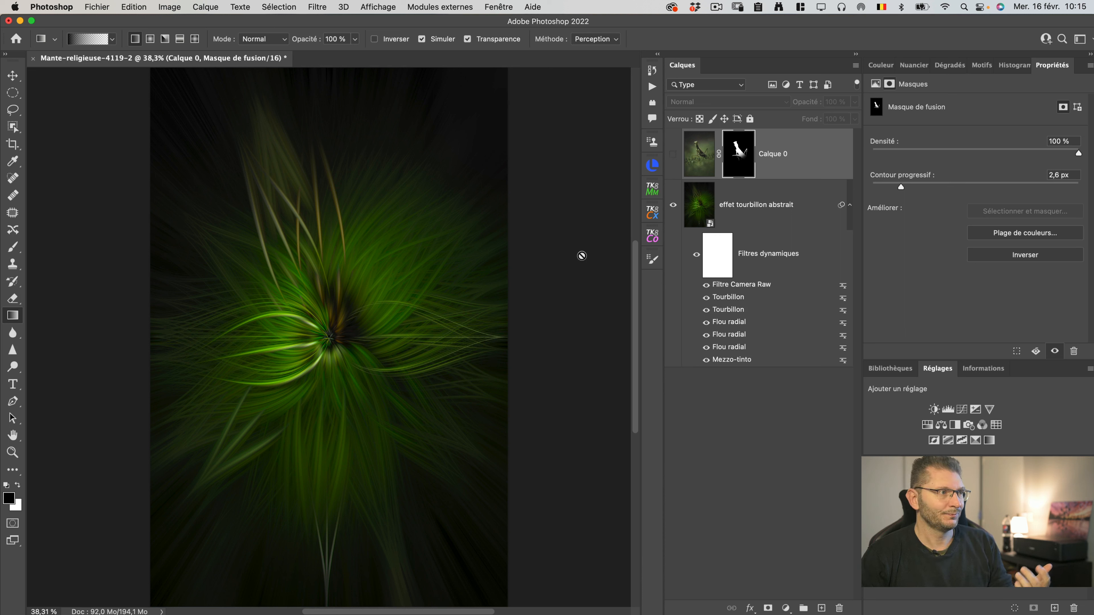
pyautogui.click(707, 286)
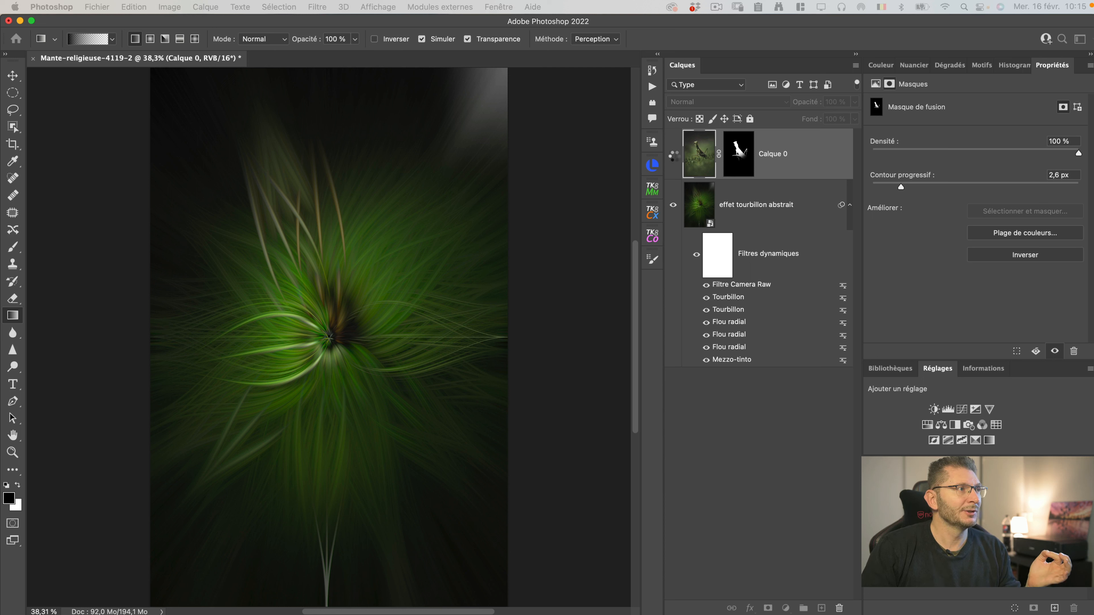
pyautogui.click(674, 156)
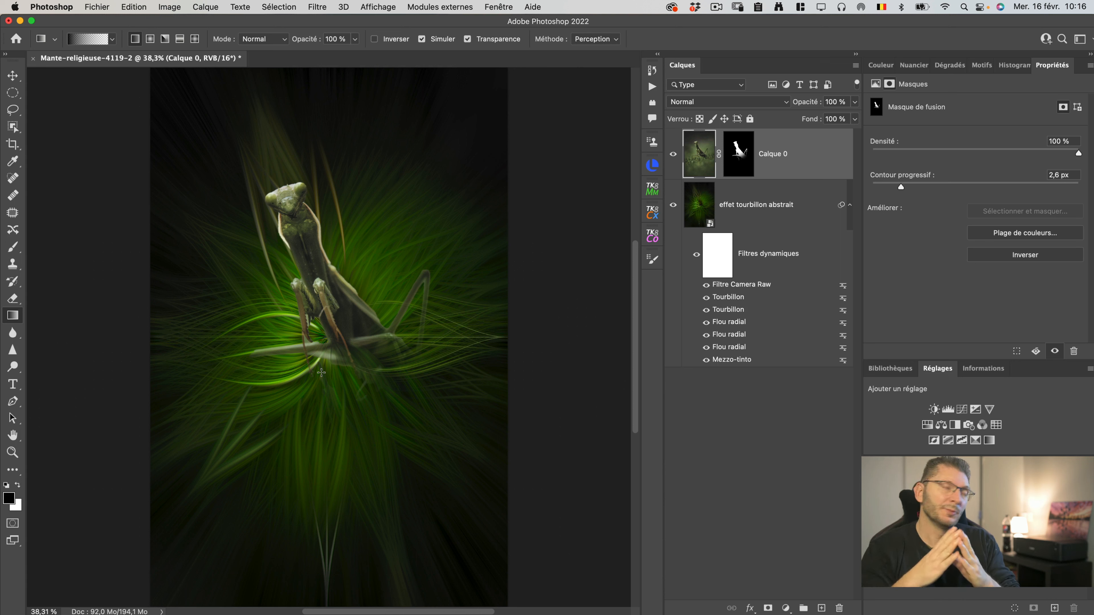
# Step: Set the Calque 0 mask feather to 6.5 px and fade the mantis's raised hind leg with black radial gradients
pyautogui.click(738, 157)
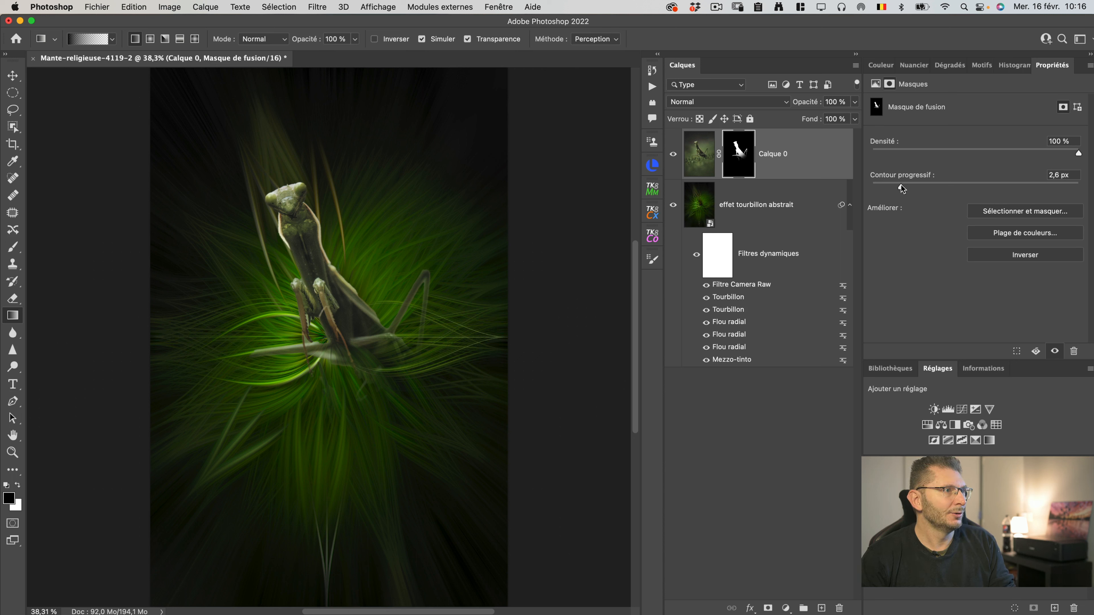
pyautogui.moveTo(897, 188); pyautogui.dragTo(936, 183)
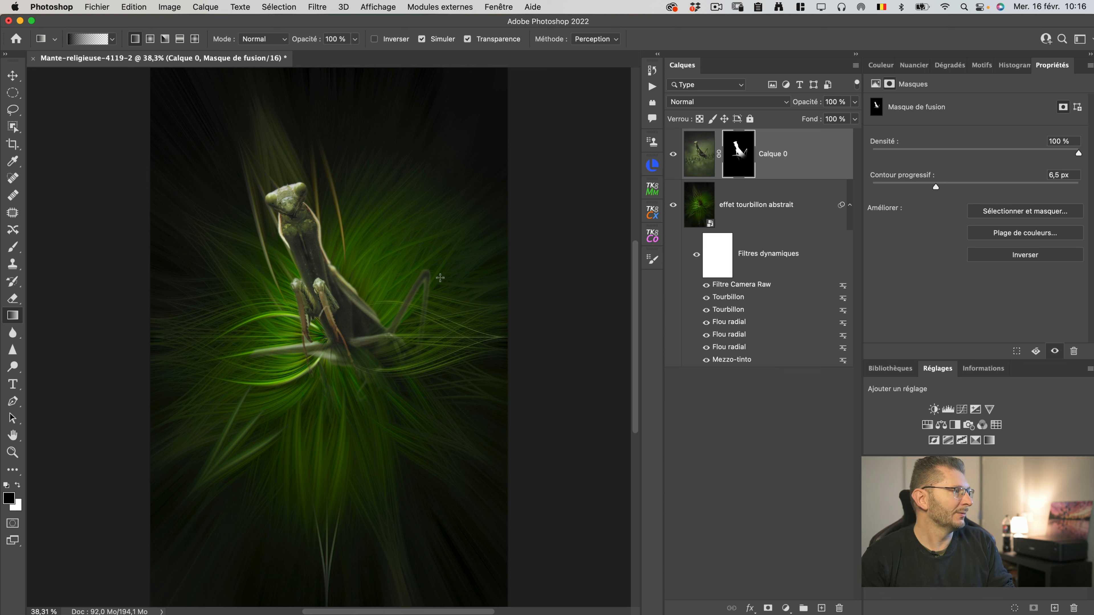
pyautogui.click(150, 40)
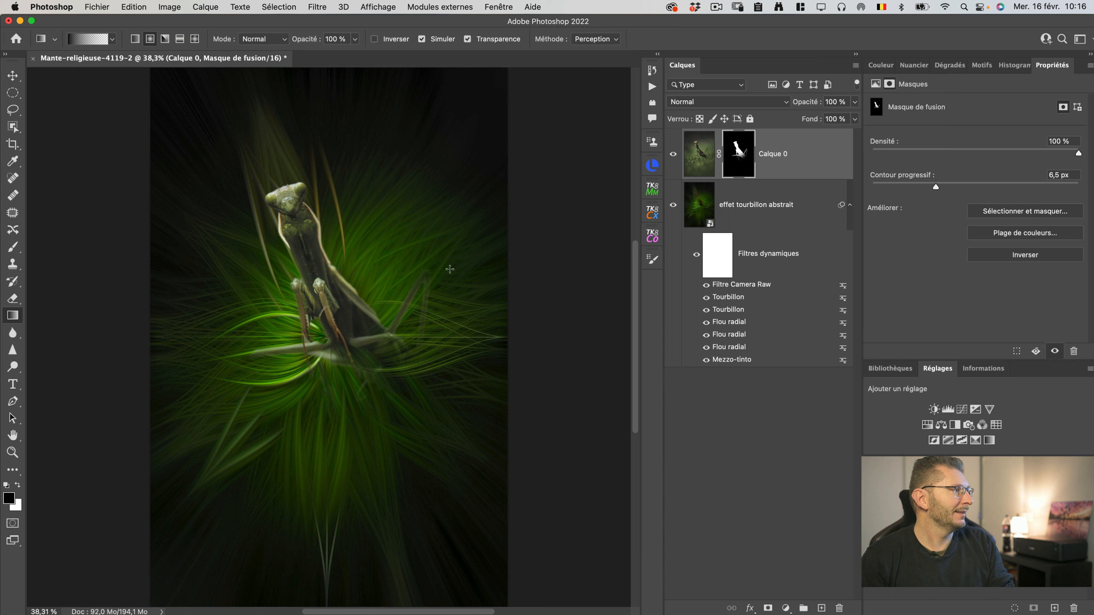
pyautogui.moveTo(443, 341); pyautogui.dragTo(415, 313)
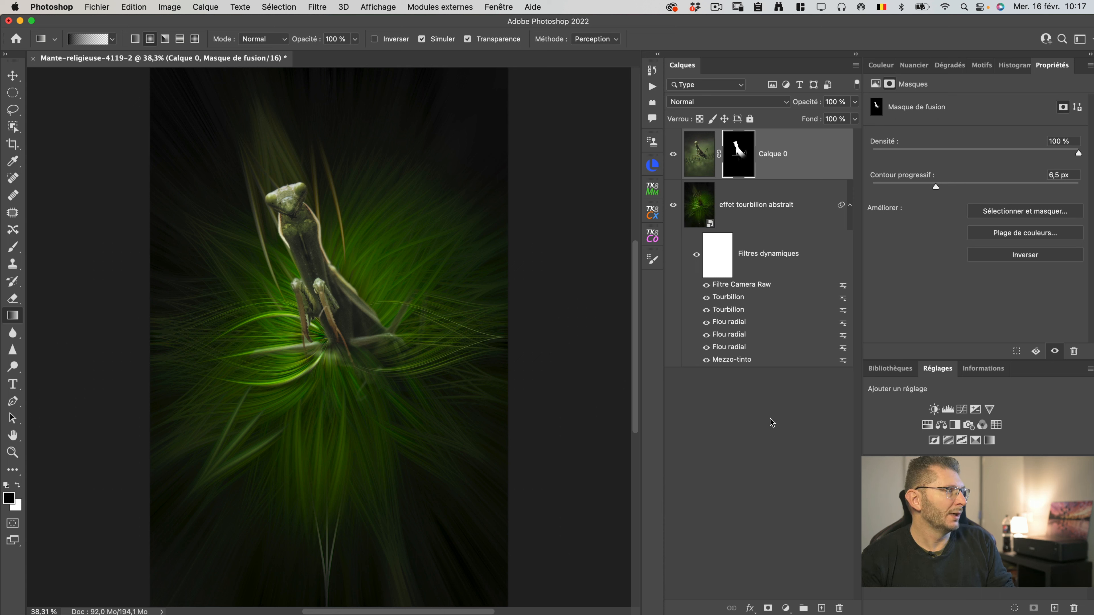
# Step: Add a Curves adjustment above Calque 0 with a point at input 66, output 58, and clip it to Calque 0
pyautogui.click(786, 608)
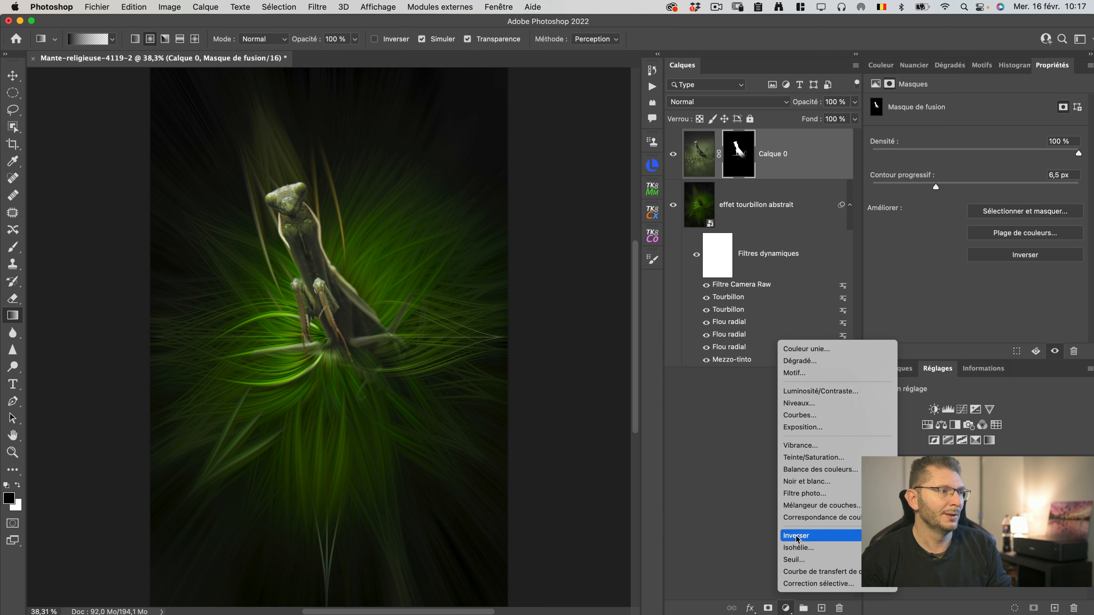
pyautogui.click(812, 417)
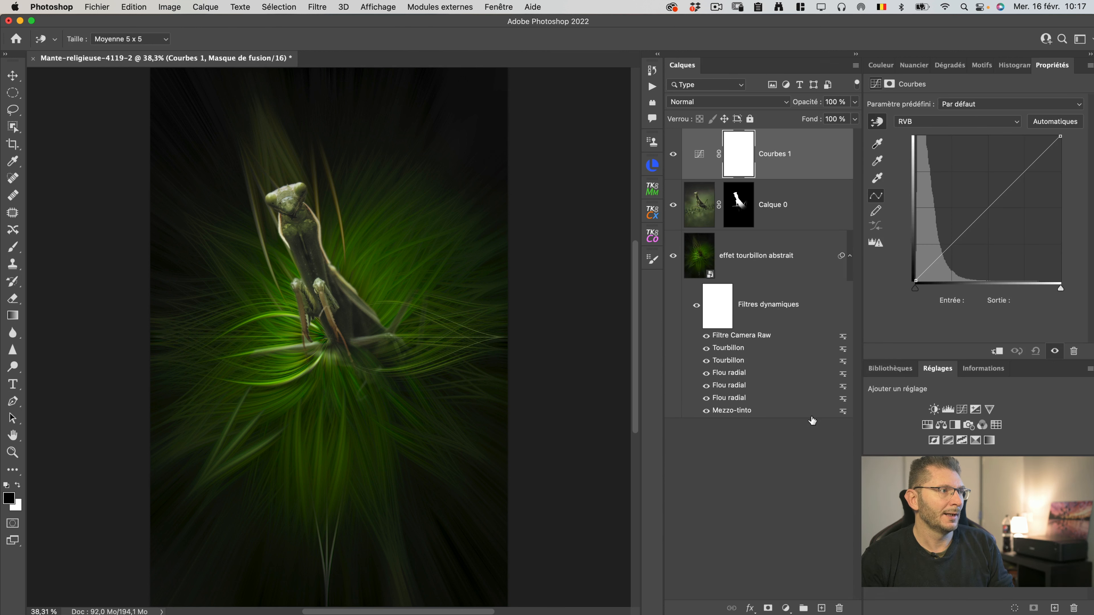
pyautogui.moveTo(952, 244); pyautogui.dragTo(953, 247)
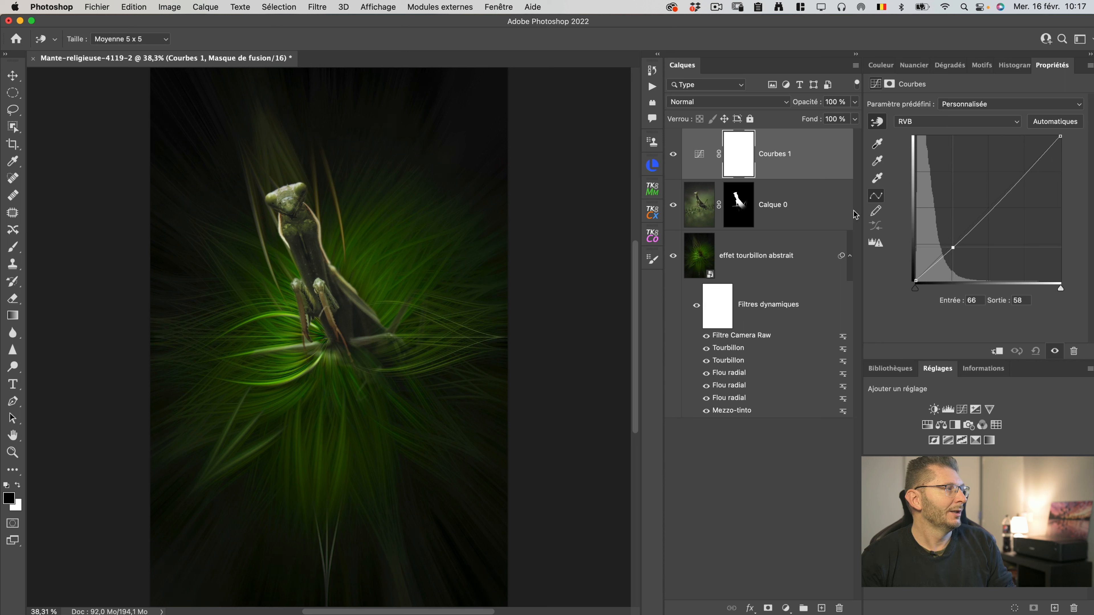
pyautogui.click(791, 168)
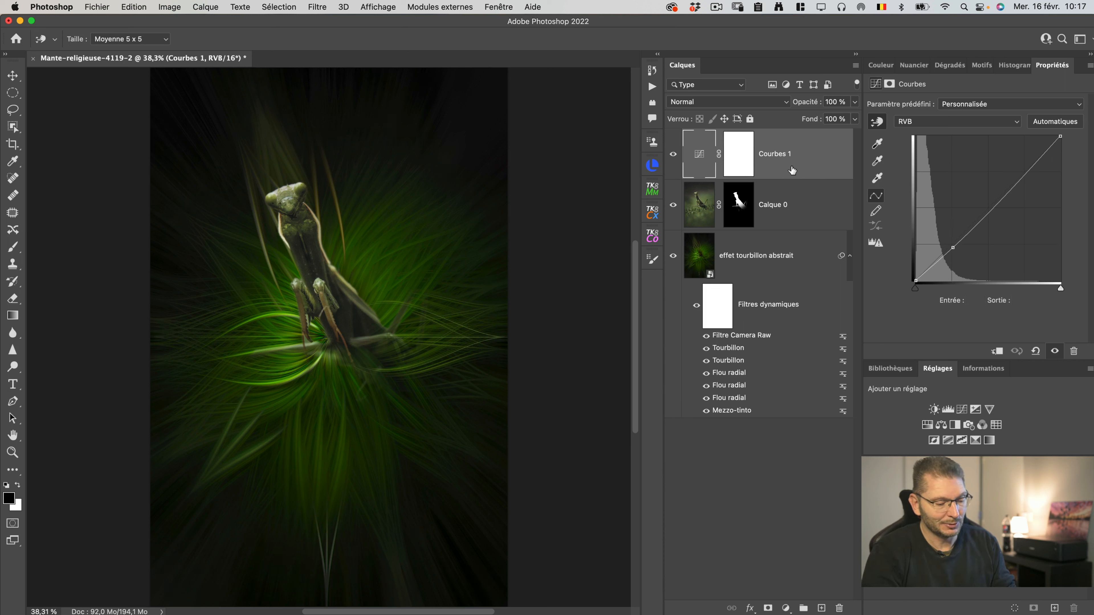
pyautogui.press('alt+super')
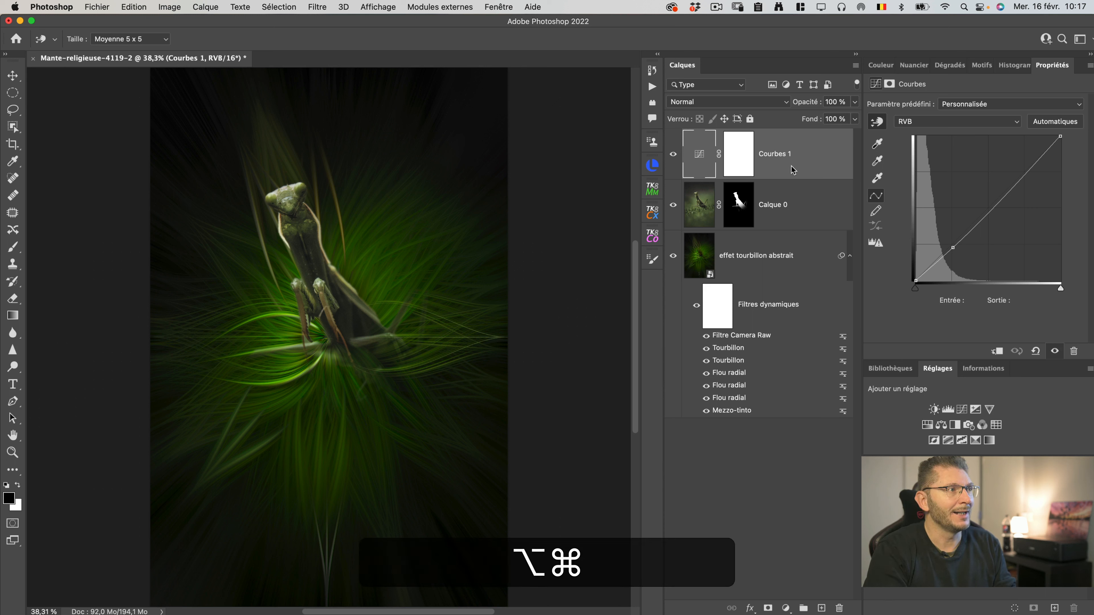
pyautogui.press('alt+super+g')
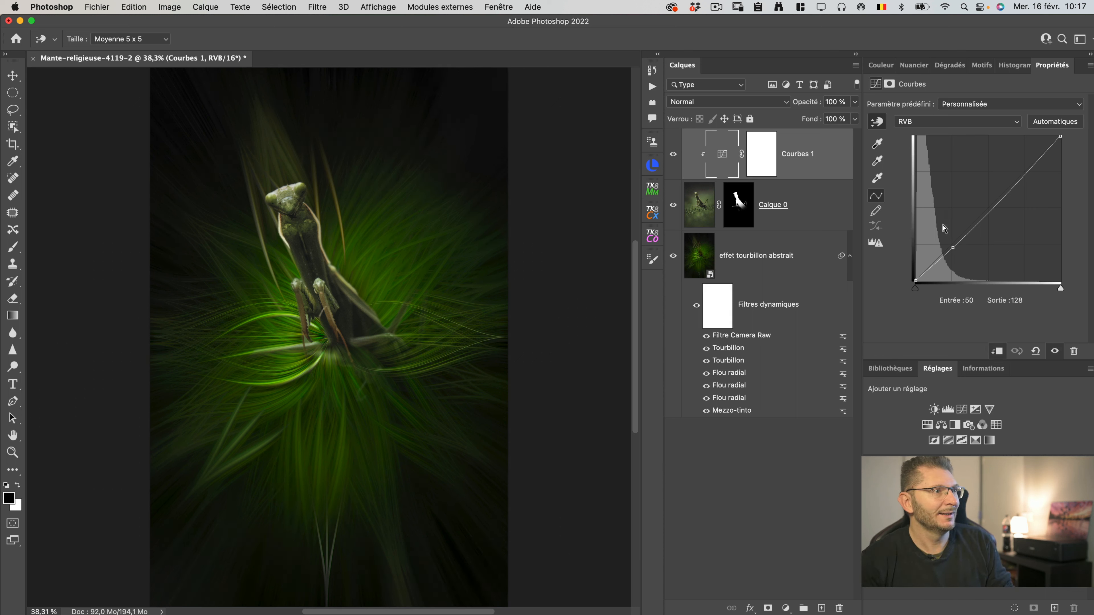
# Step: Shape the Courbes 1 curve into an S with points at 77/51 and 175/173, and compare the mantis with and without it
pyautogui.moveTo(952, 248); pyautogui.dragTo(959, 251)
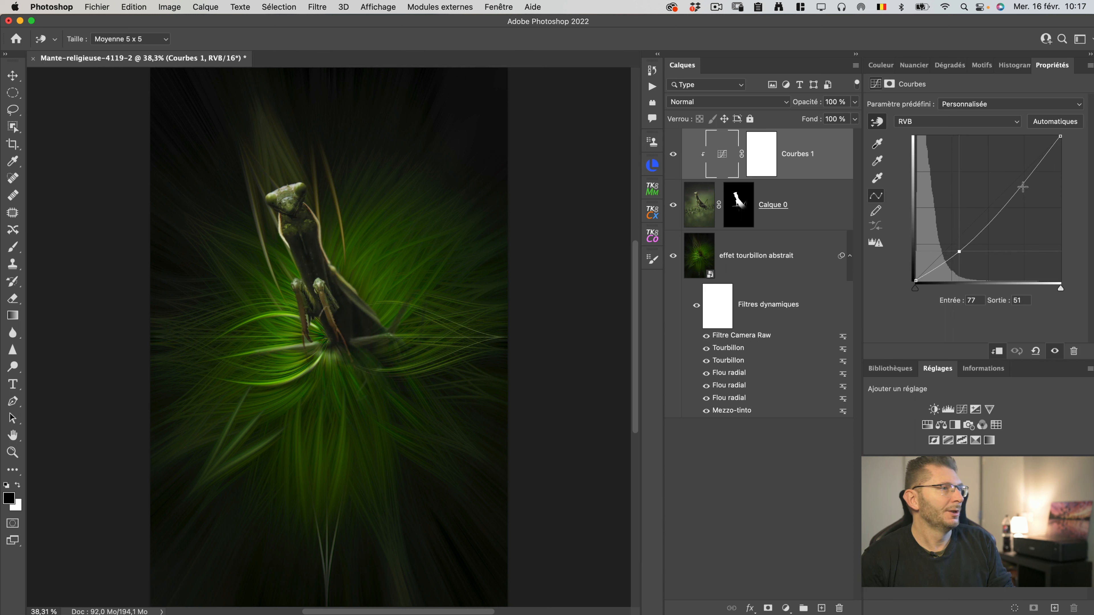
pyautogui.moveTo(1022, 186); pyautogui.dragTo(1015, 181)
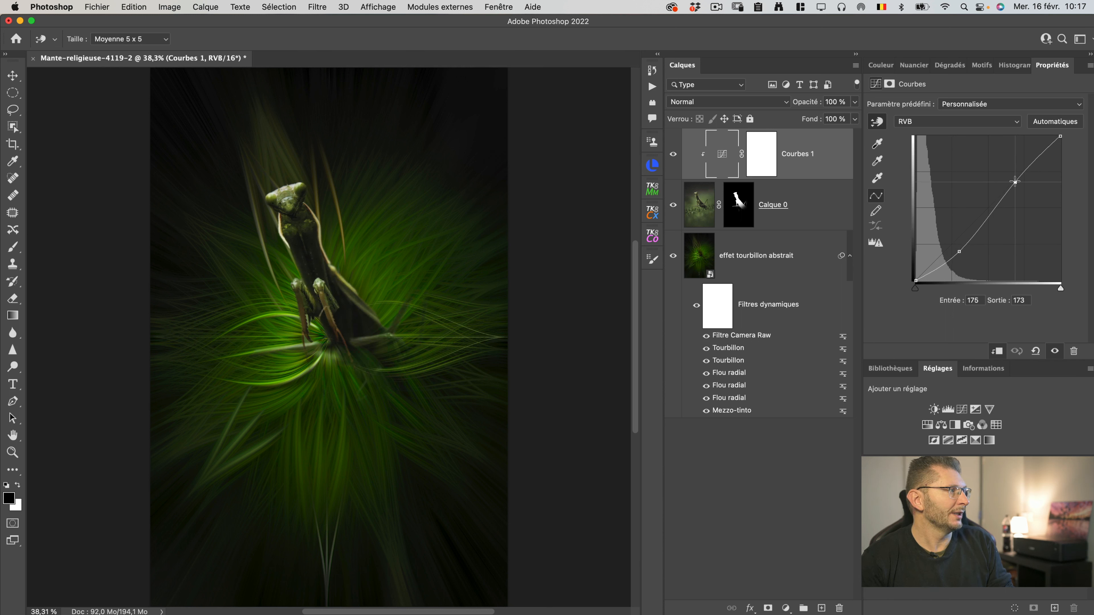
pyautogui.click(670, 156)
pyautogui.click(670, 157)
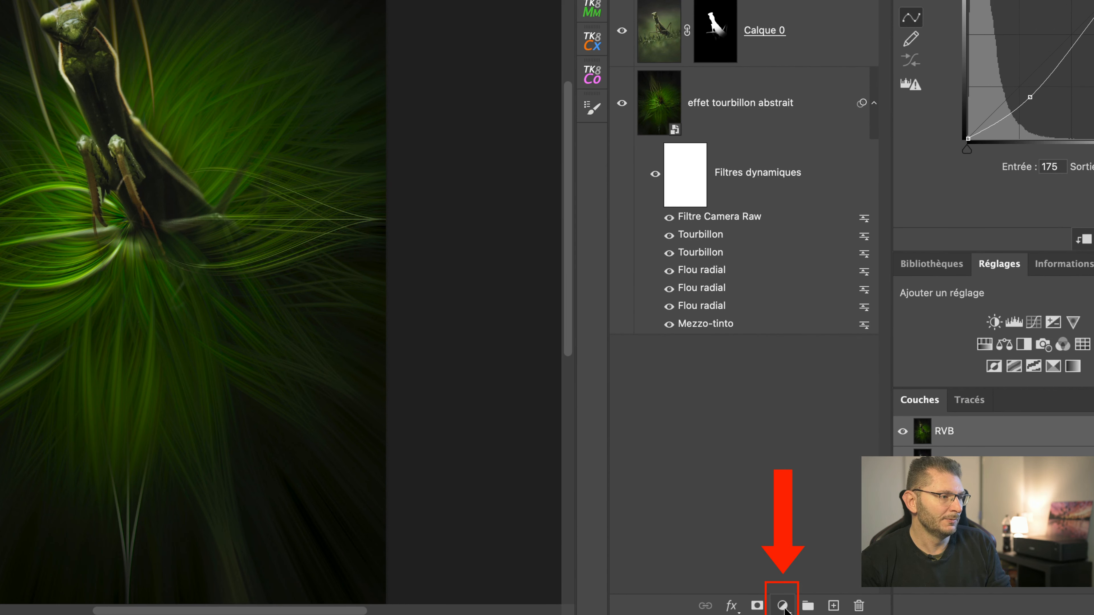
# Step: Add a Hue/Saturation adjustment above Courbes 1, clip it to Calque 0 and set its saturation to +24
pyautogui.click(782, 606)
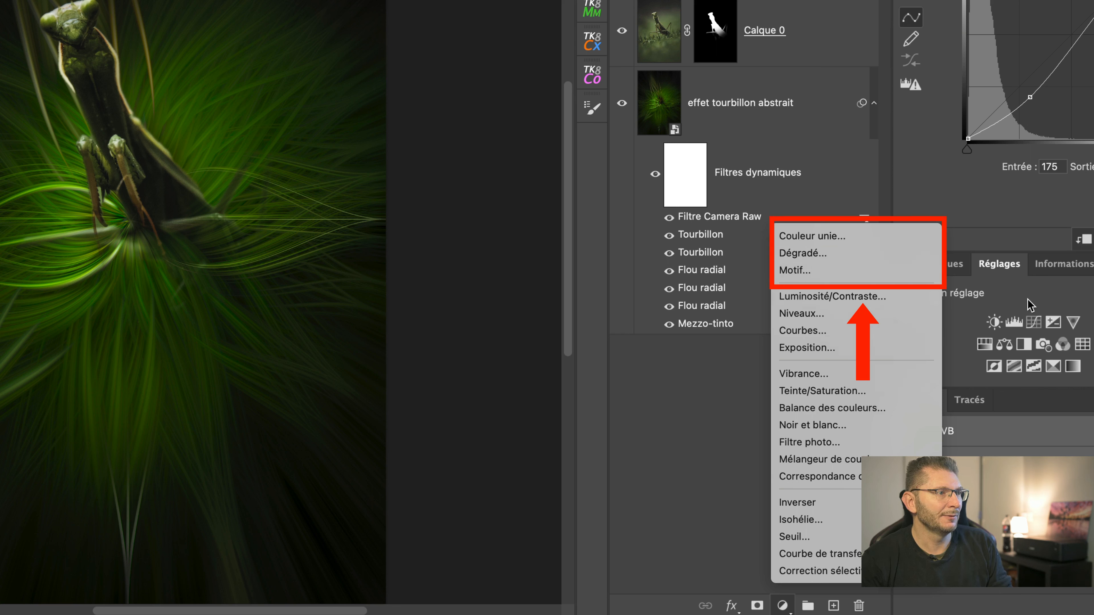
pyautogui.click(1003, 247)
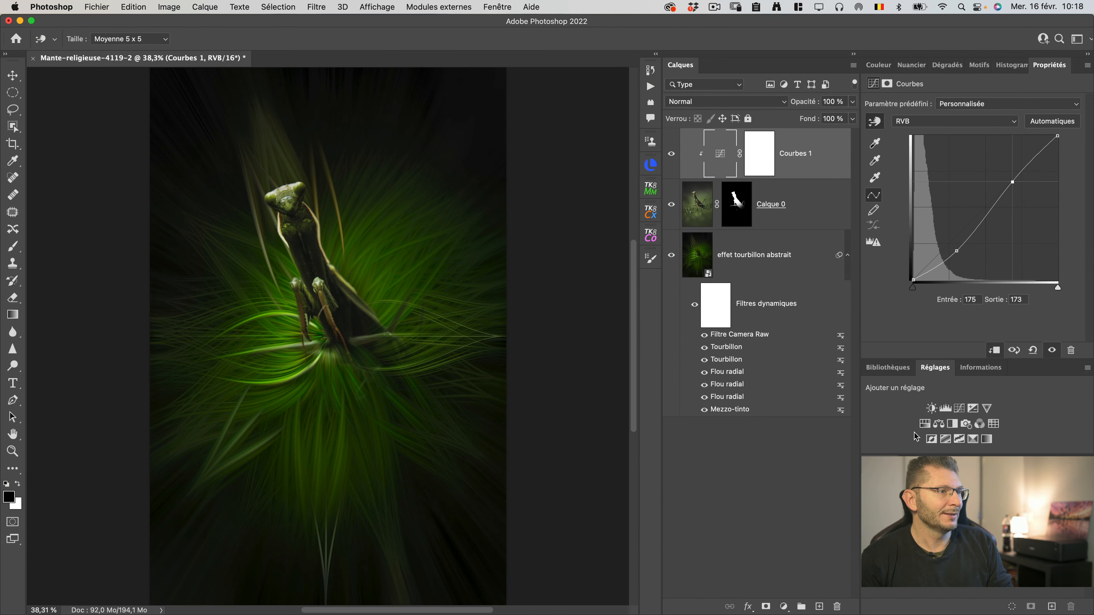
pyautogui.click(927, 425)
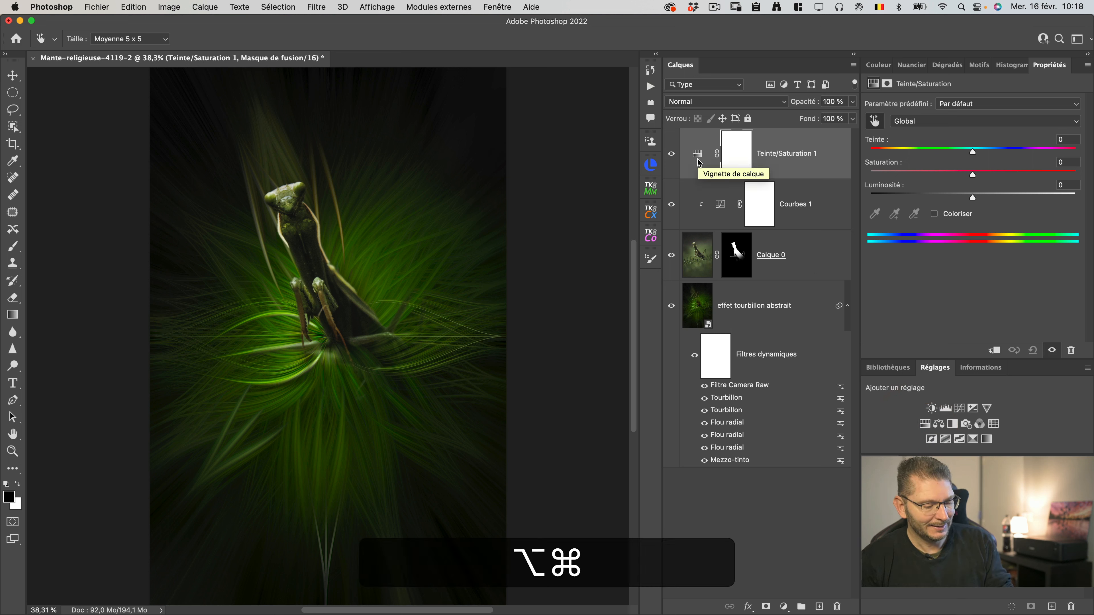
pyautogui.press('alt+super+g')
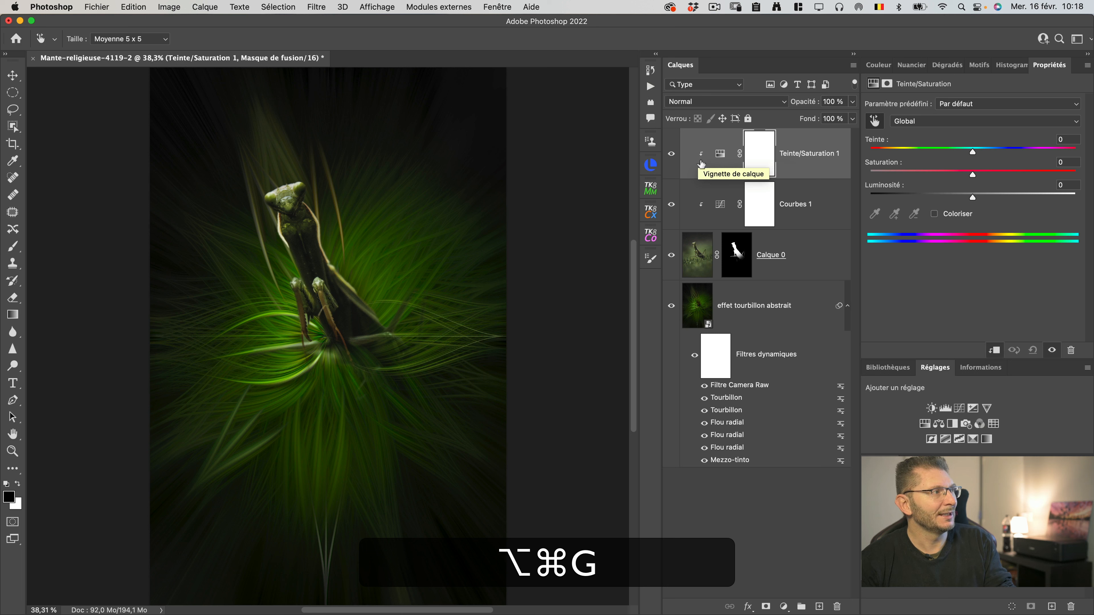
pyautogui.moveTo(974, 176); pyautogui.dragTo(1004, 176)
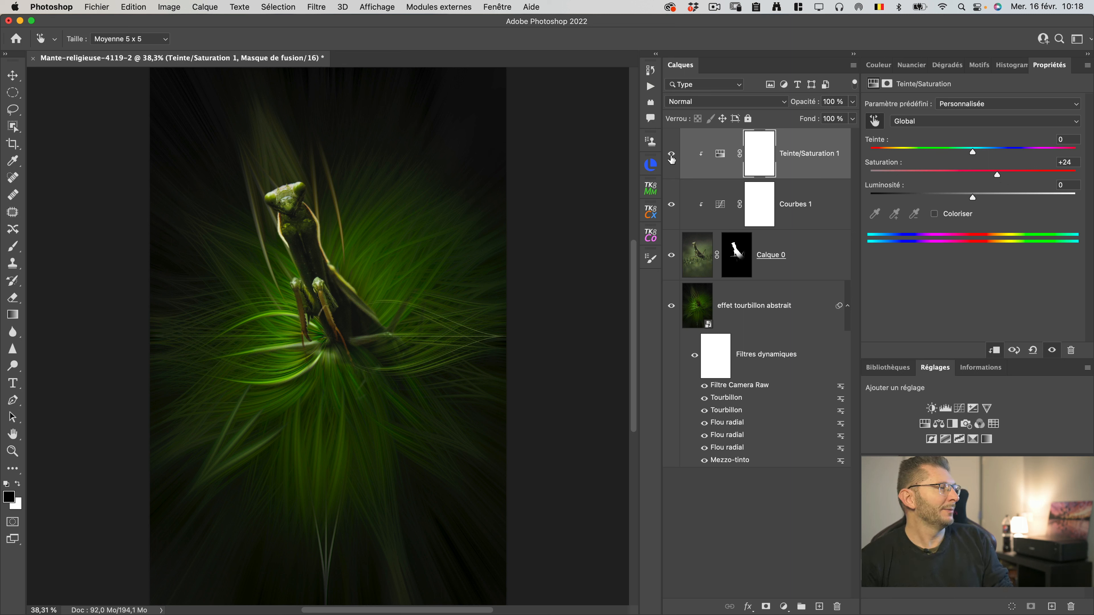
# Step: Fade the edge of the mantis's back and abdomen with small black radial gradients on the Calque 0 mask
pyautogui.click(737, 265)
pyautogui.press('g')
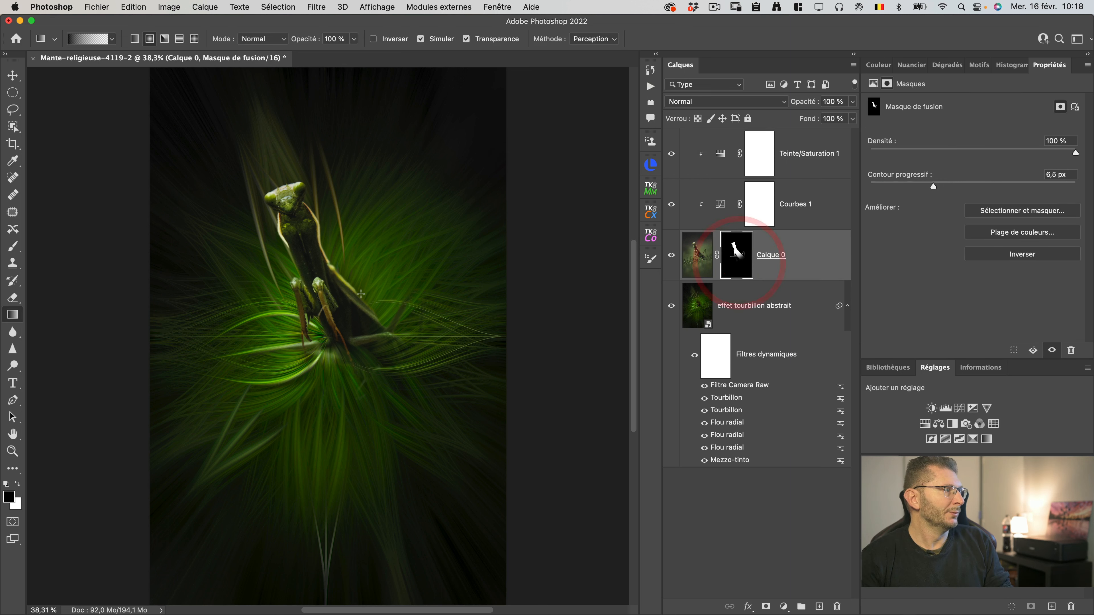
pyautogui.click(348, 304)
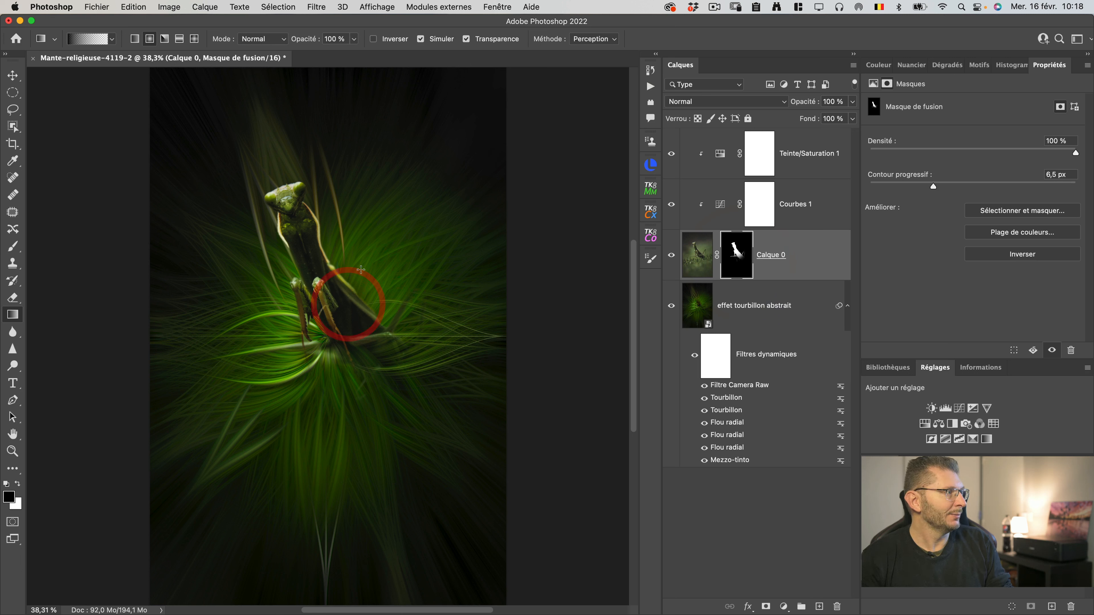
pyautogui.click(336, 300)
pyautogui.click(350, 299)
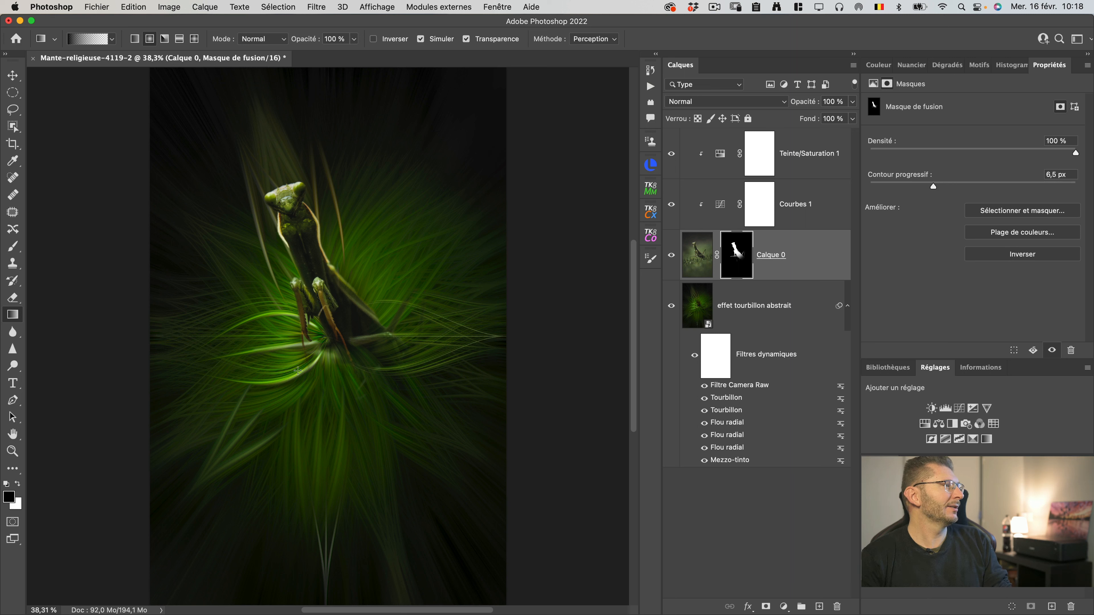
# Step: Rotate the masked mantis on Calque 0 by about 3.74° clockwise with Free Transform
pyautogui.click(689, 262)
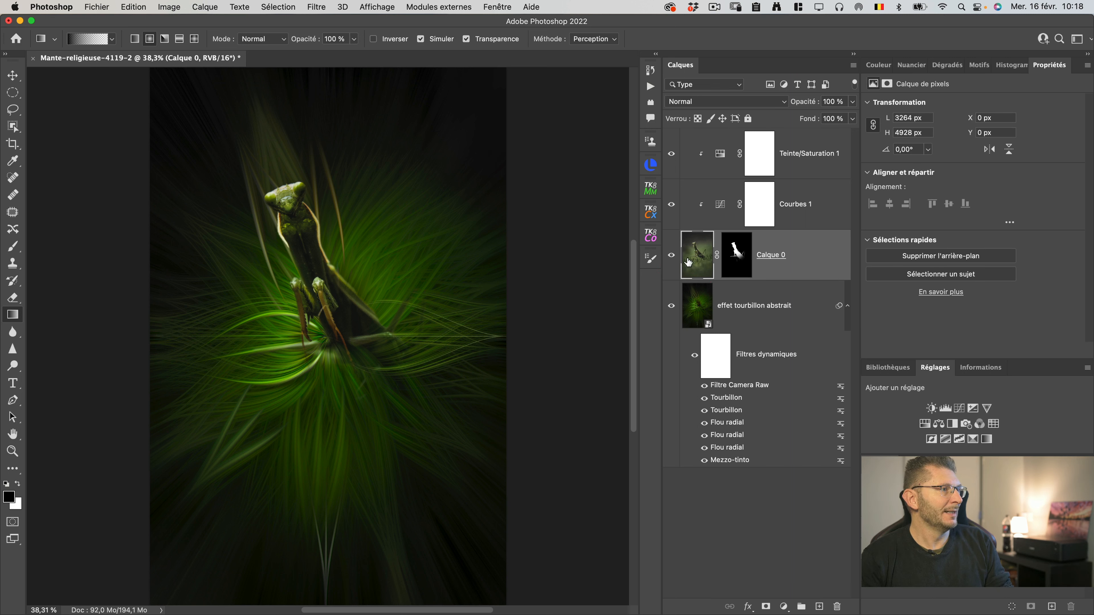
pyautogui.press('super+t')
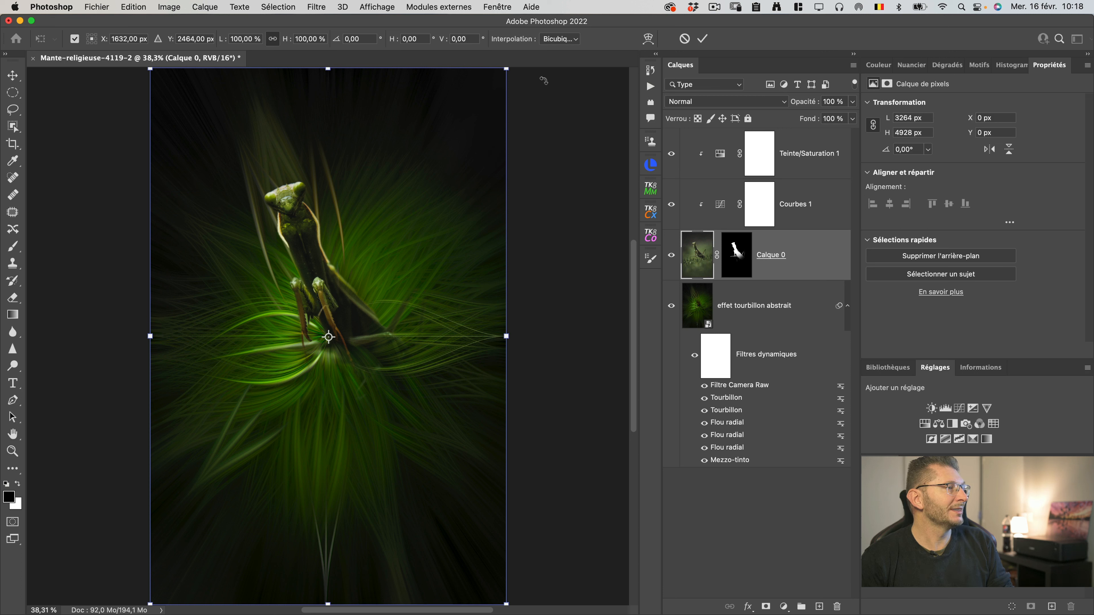
pyautogui.moveTo(544, 81)
pyautogui.mouseDown()
pyautogui.moveTo(559, 102)
pyautogui.moveTo(545, 123)
pyautogui.mouseUp()
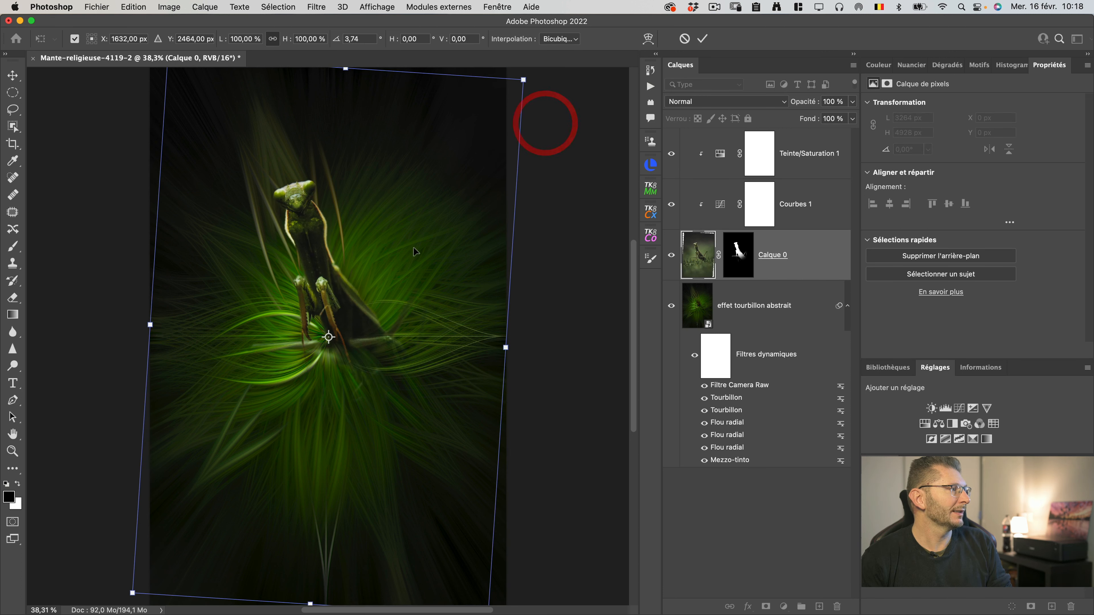
pyautogui.doubleClick(414, 249)
pyautogui.press('g')
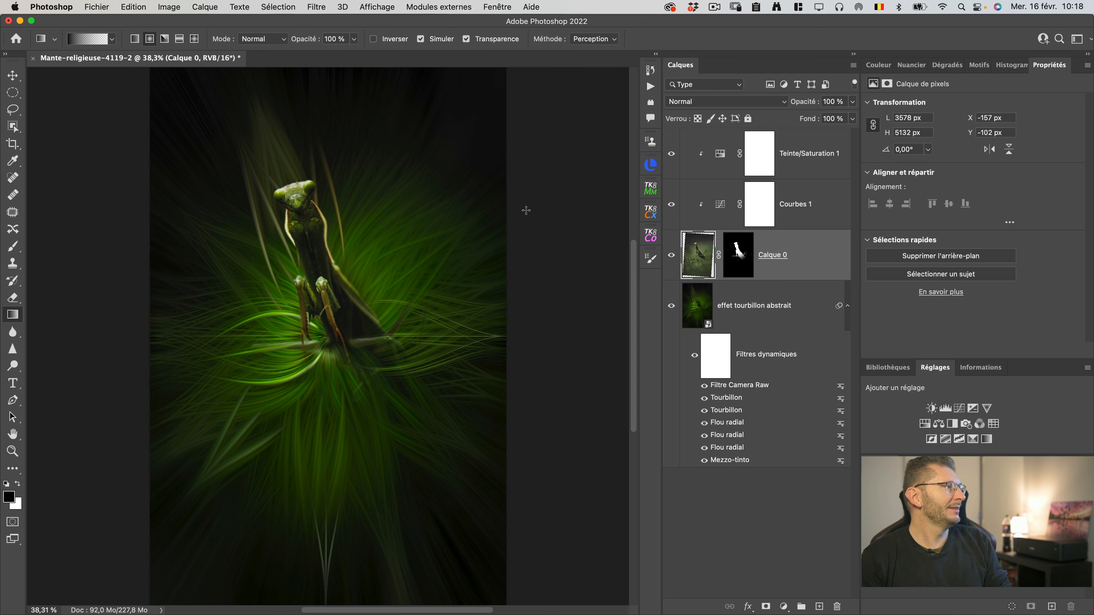
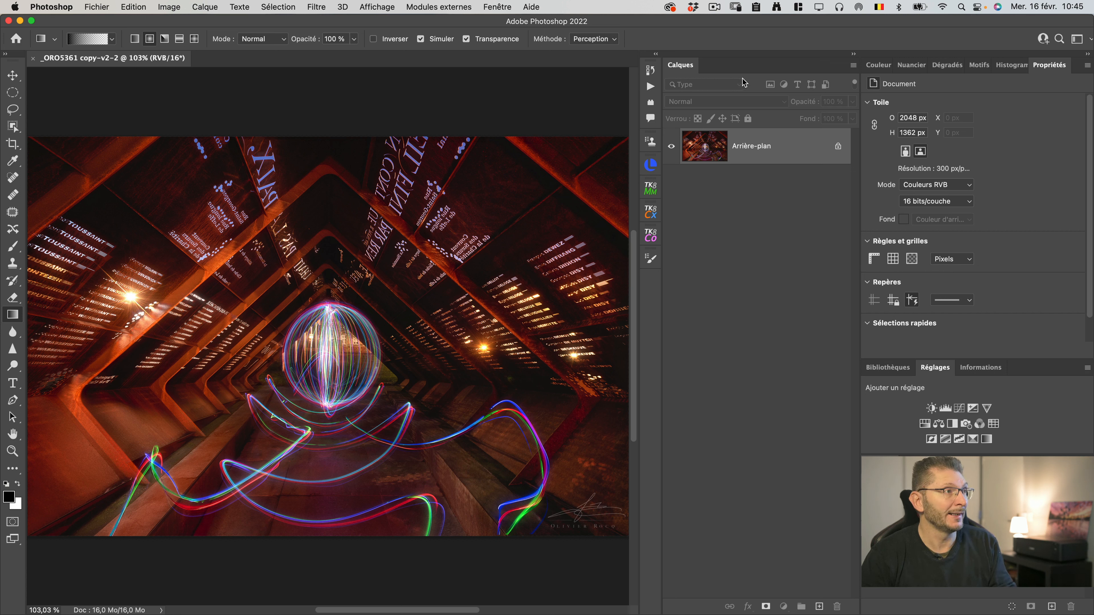
# Step: Run the swirl effect action on the light-painting tunnel photo, hide the effet tourbillon abstrait layer and select Arrière-plan
pyautogui.click(650, 86)
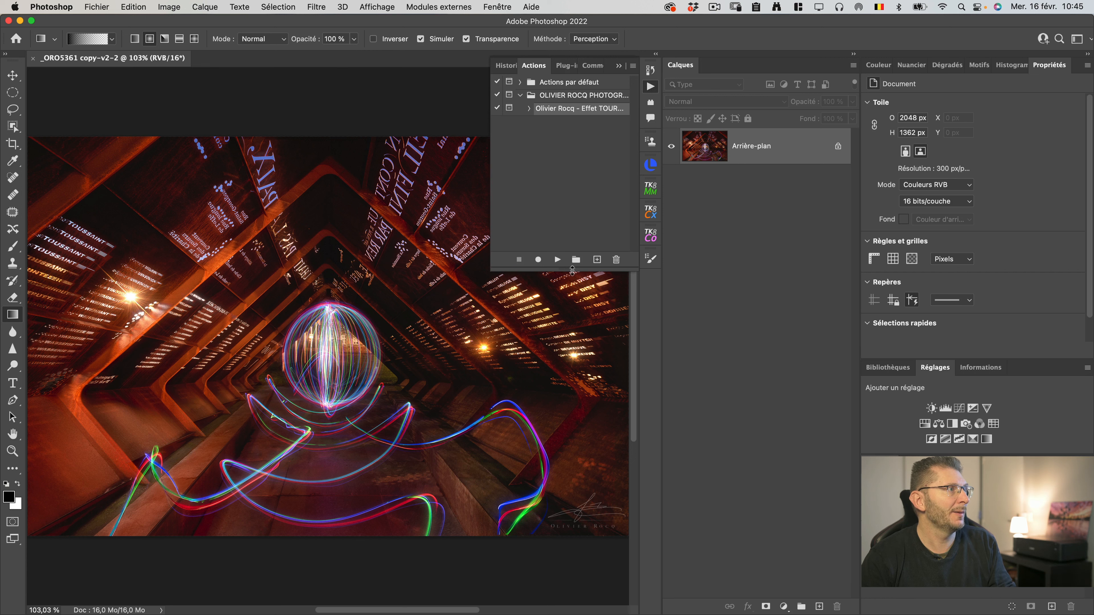
pyautogui.click(558, 260)
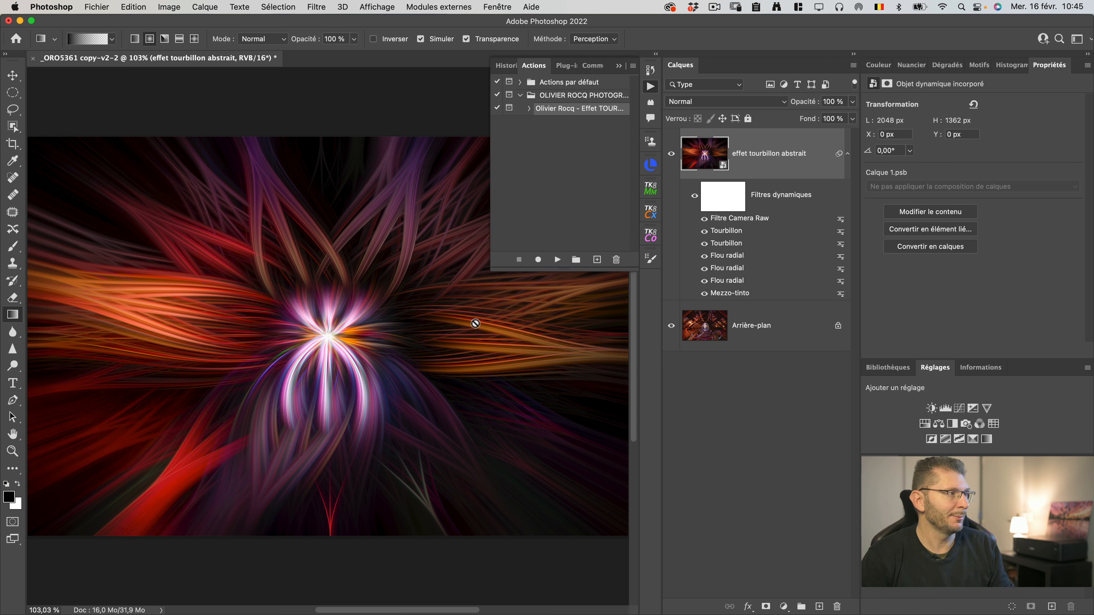
pyautogui.click(619, 65)
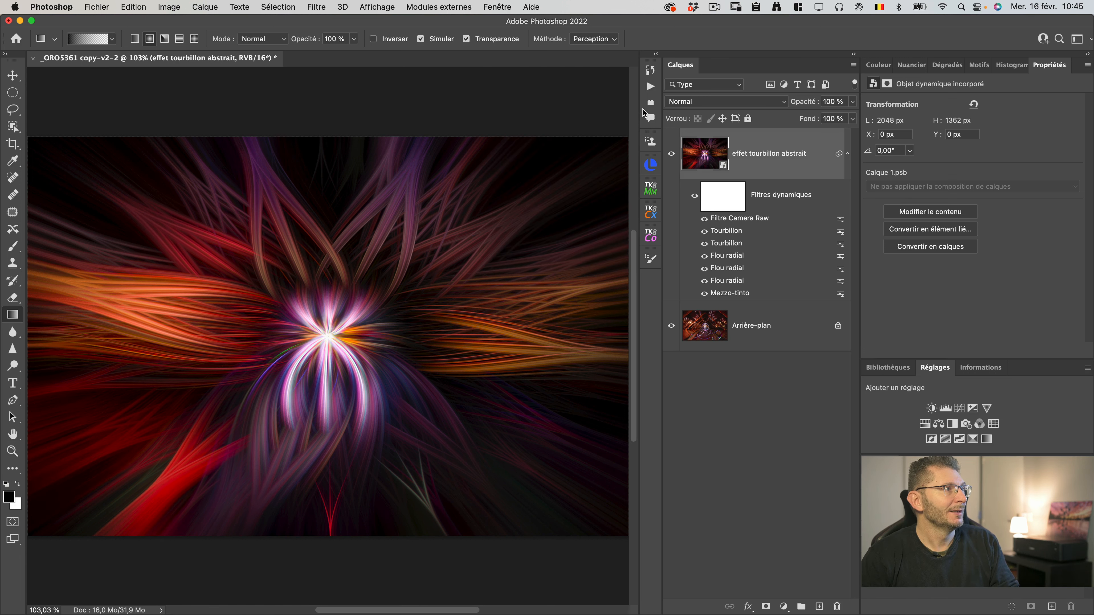
pyautogui.click(671, 154)
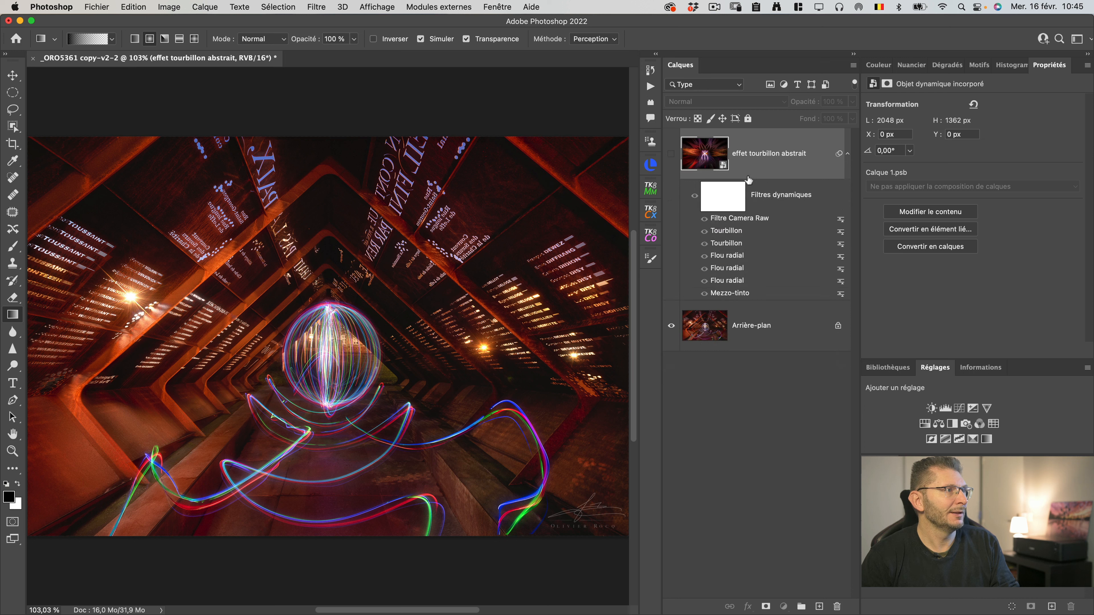
pyautogui.click(747, 339)
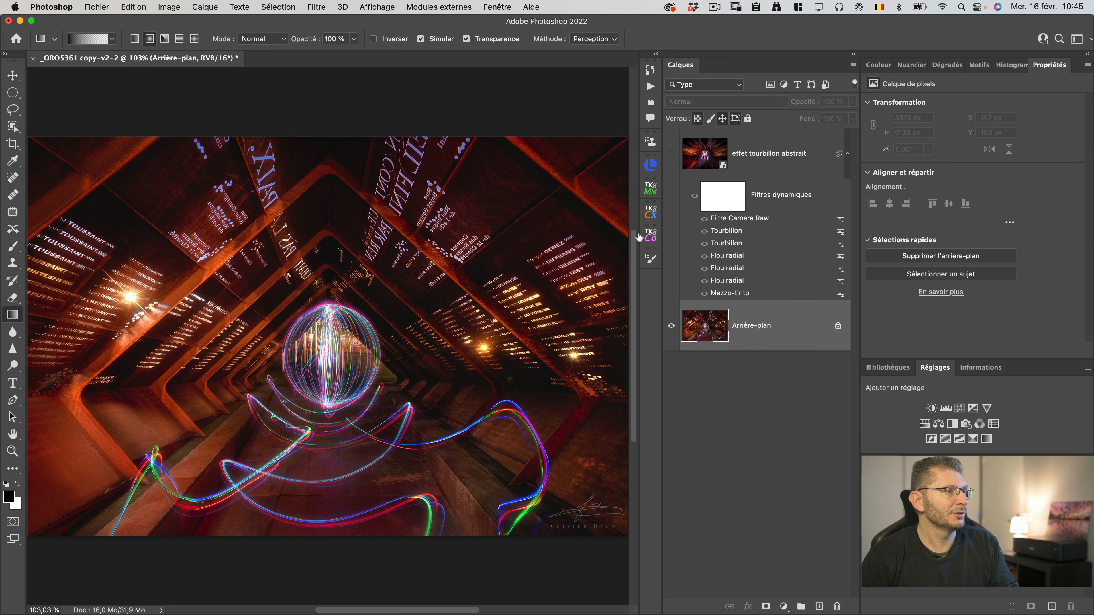
# Step: Try an automatic subject selection on Arrière-plan and inspect it in Quick Mask mode
pyautogui.press('w')
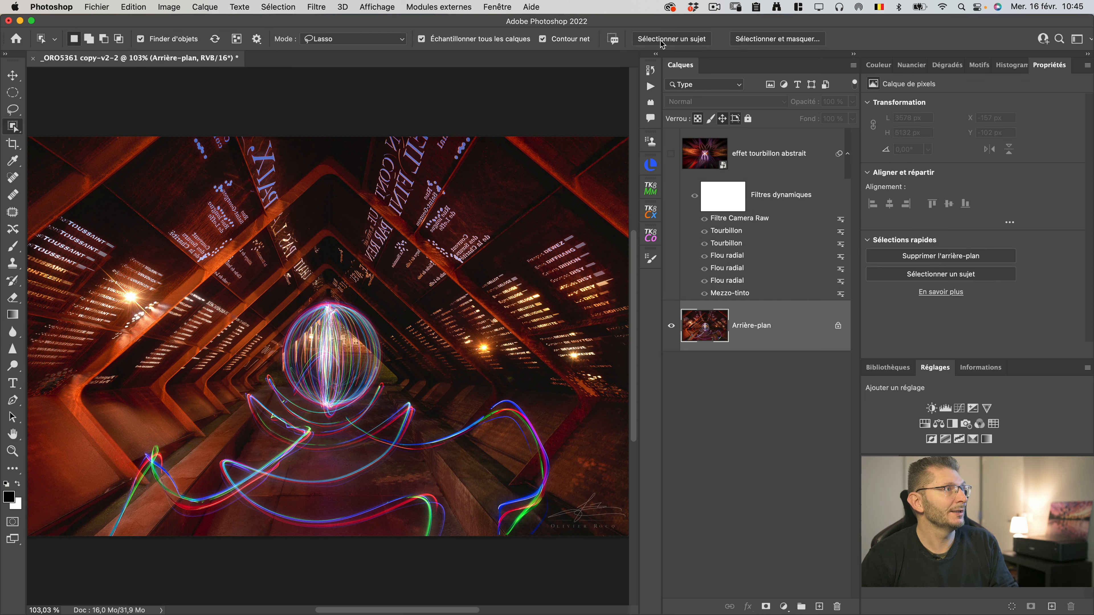
pyautogui.click(661, 39)
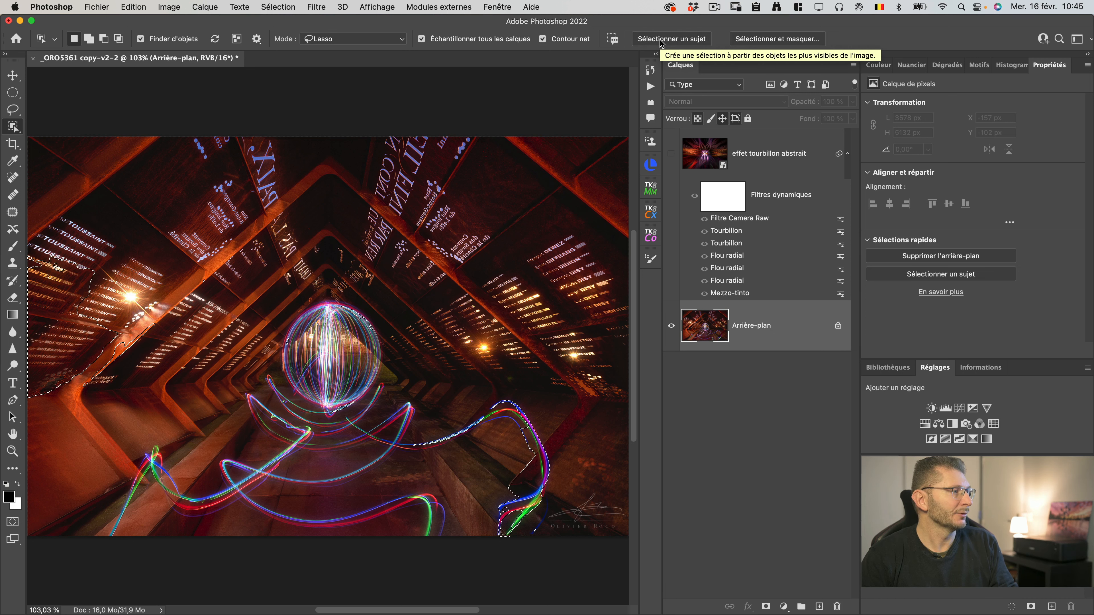
pyautogui.press('q')
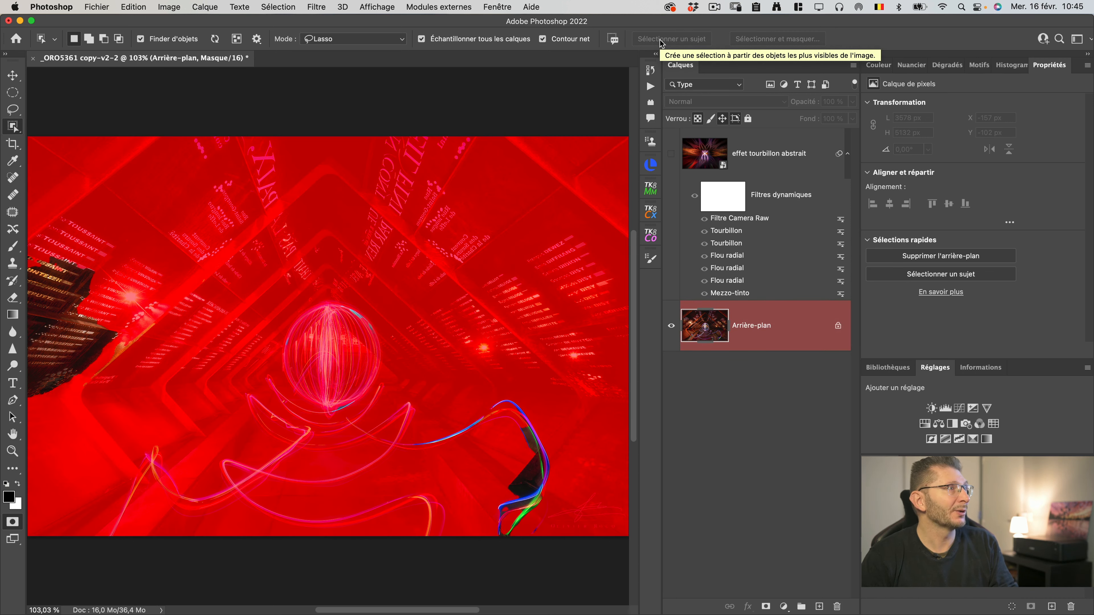
pyautogui.press('q')
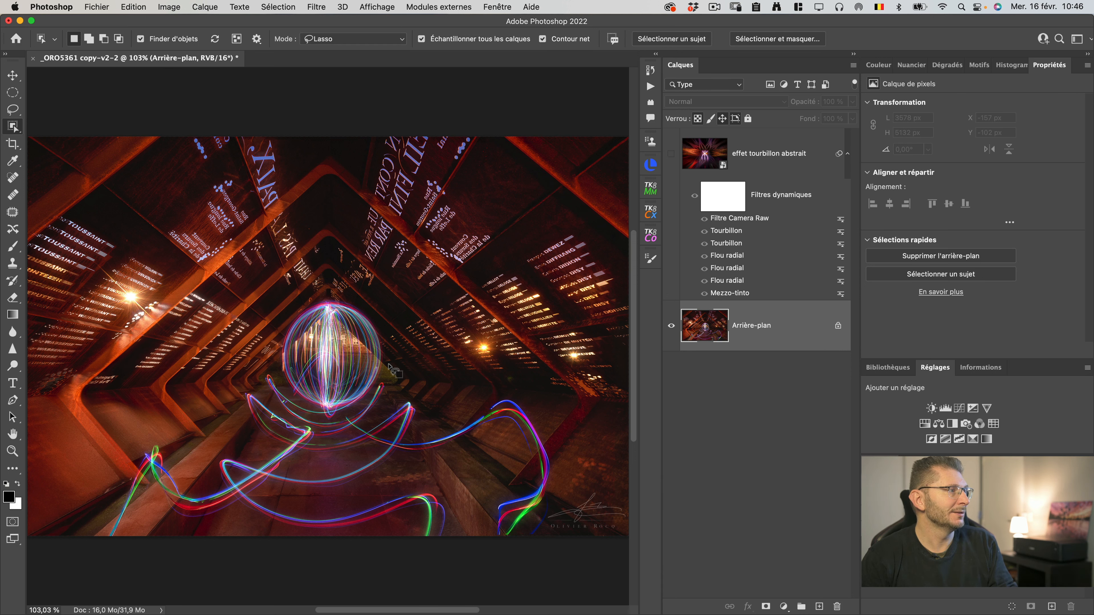
# Step: Trace the outer edge of the tunnel's outermost arch on Arrière-plan with the Polygonal Lasso, down to both feet
pyautogui.press('v')
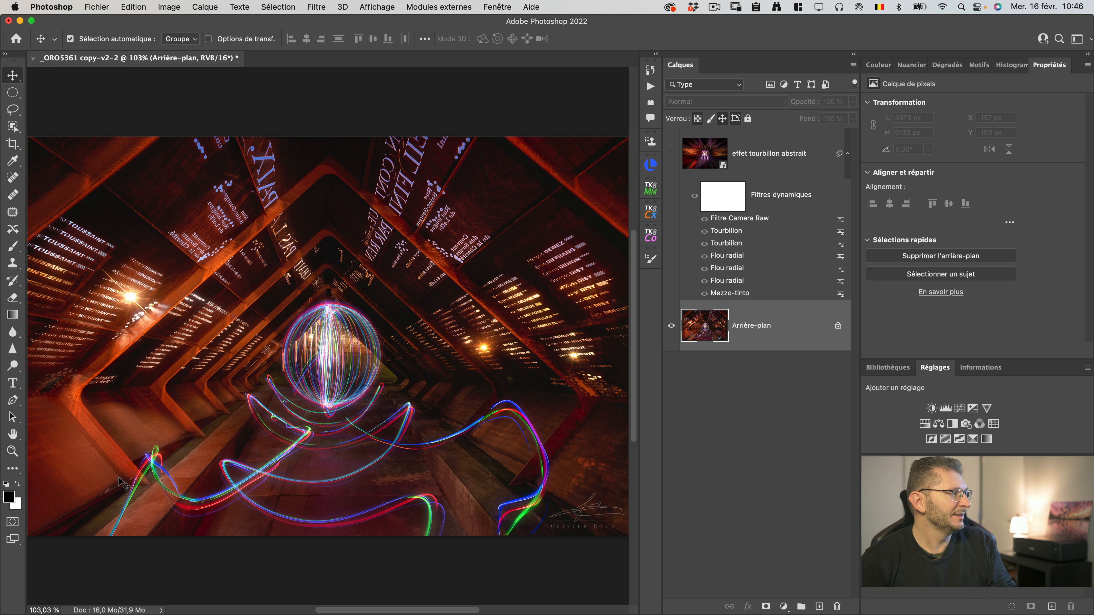
pyautogui.press('l')
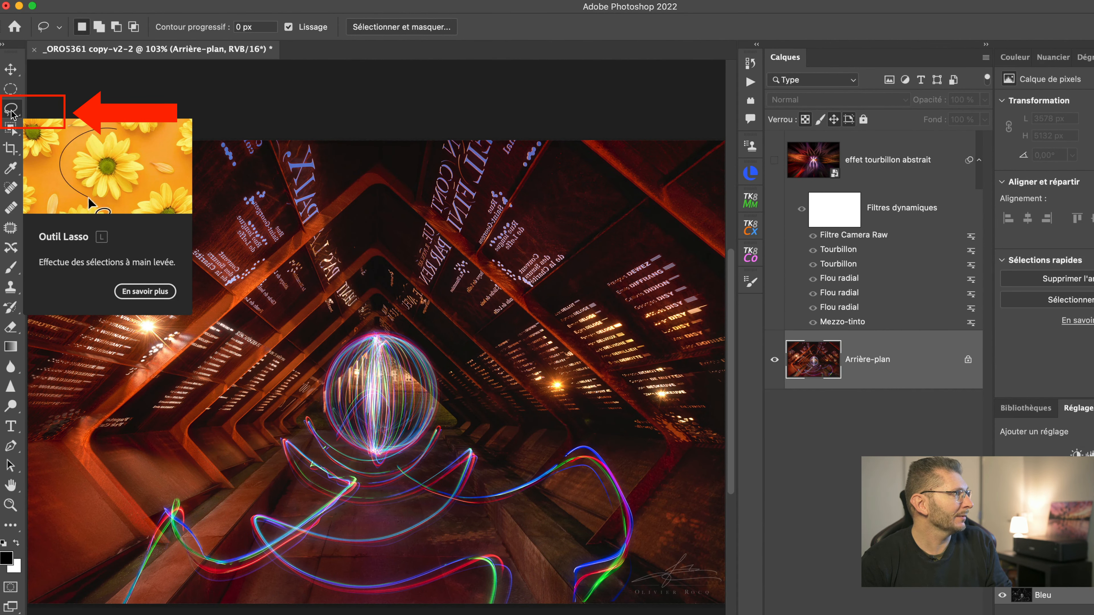
pyautogui.click(12, 110)
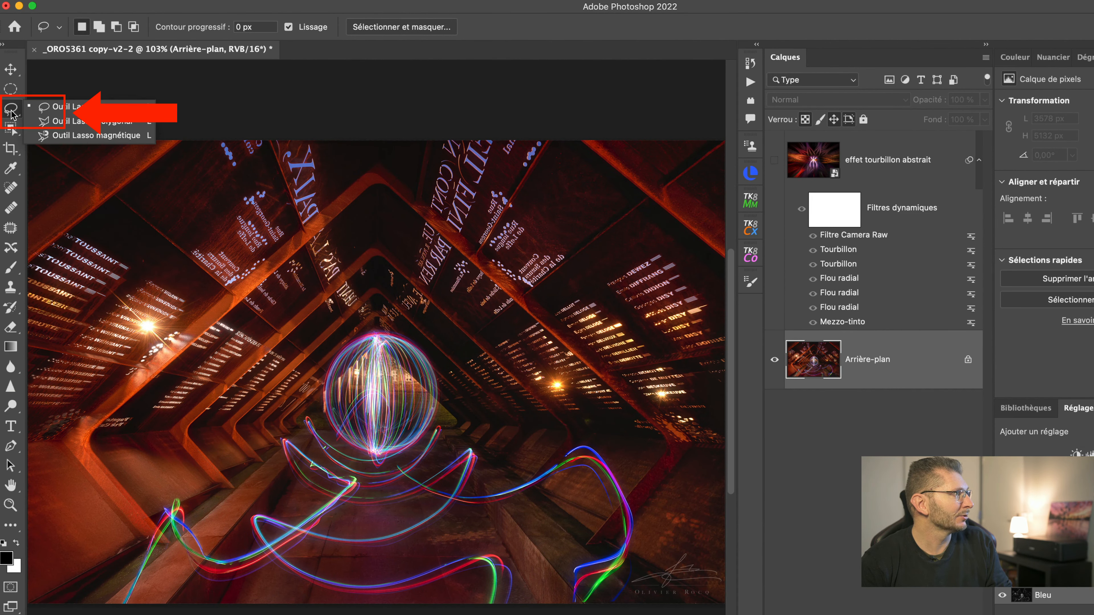
pyautogui.click(54, 124)
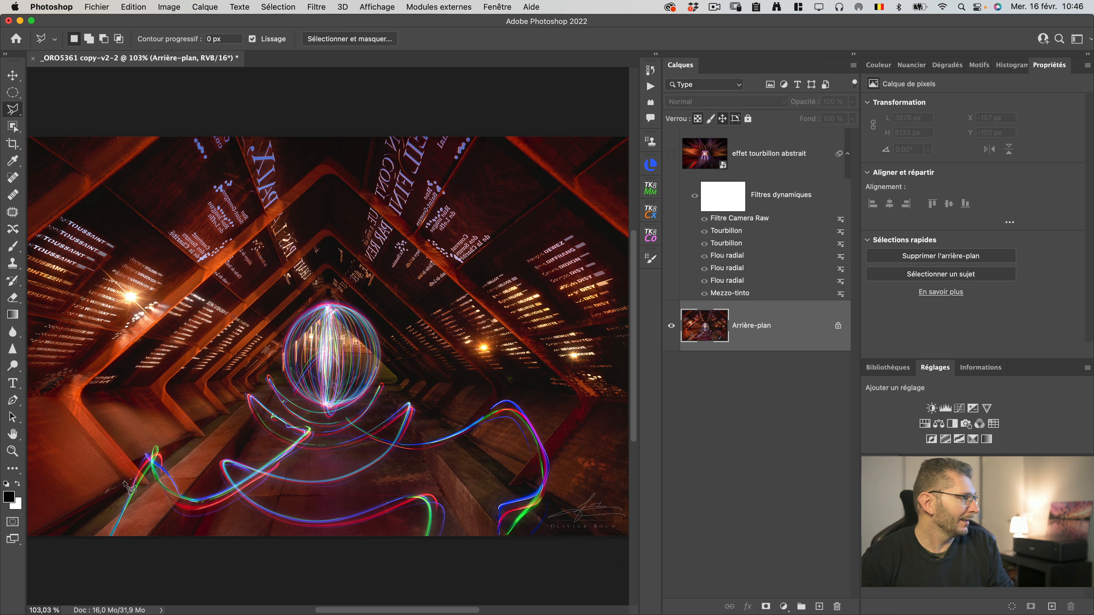
pyautogui.click(124, 482)
pyautogui.click(46, 393)
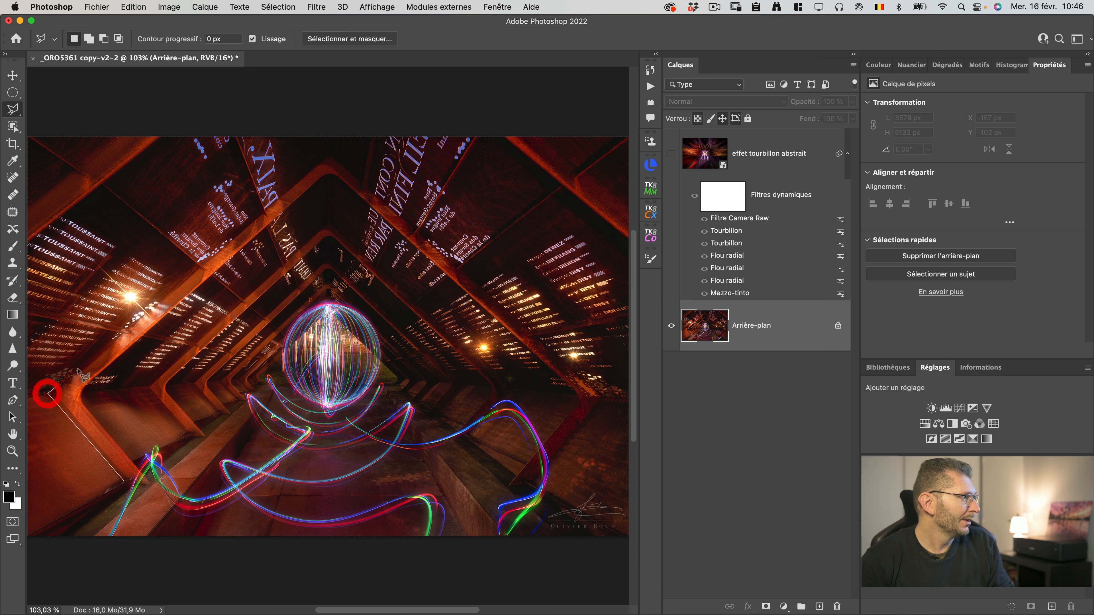
pyautogui.click(330, 156)
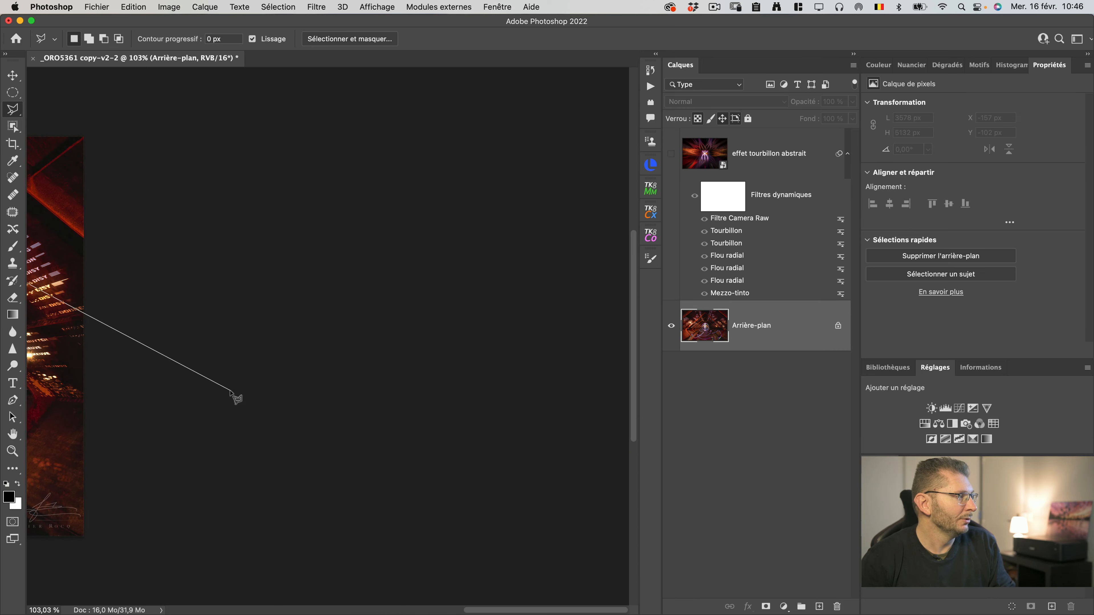
pyautogui.press('space')
pyautogui.moveTo(207, 376)
pyautogui.mouseDown()
pyautogui.moveTo(651, 362)
pyautogui.moveTo(641, 364)
pyautogui.mouseUp()
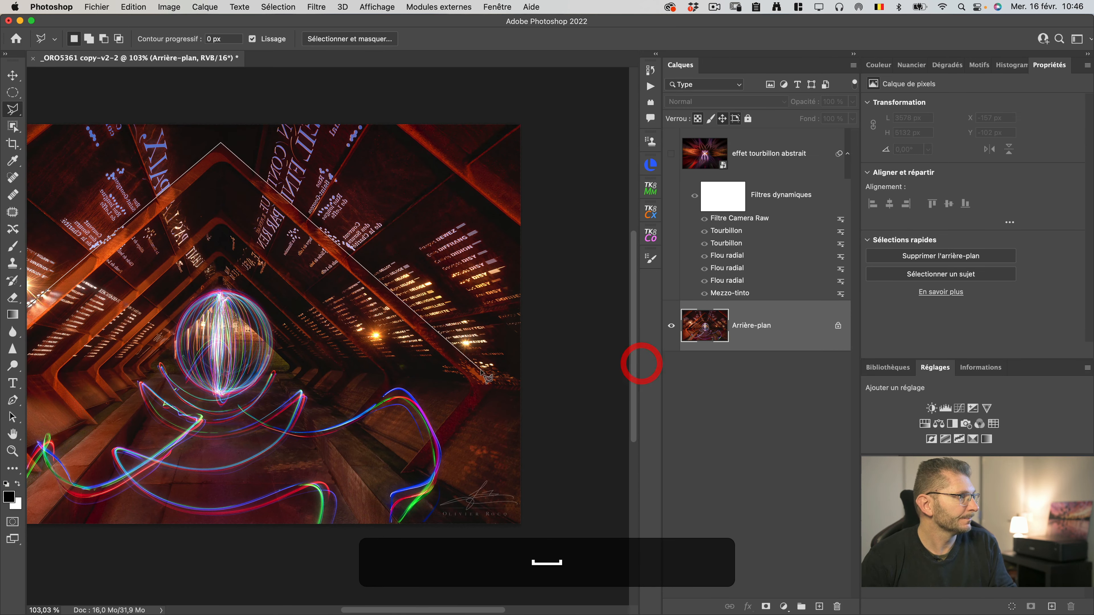
pyautogui.click(495, 384)
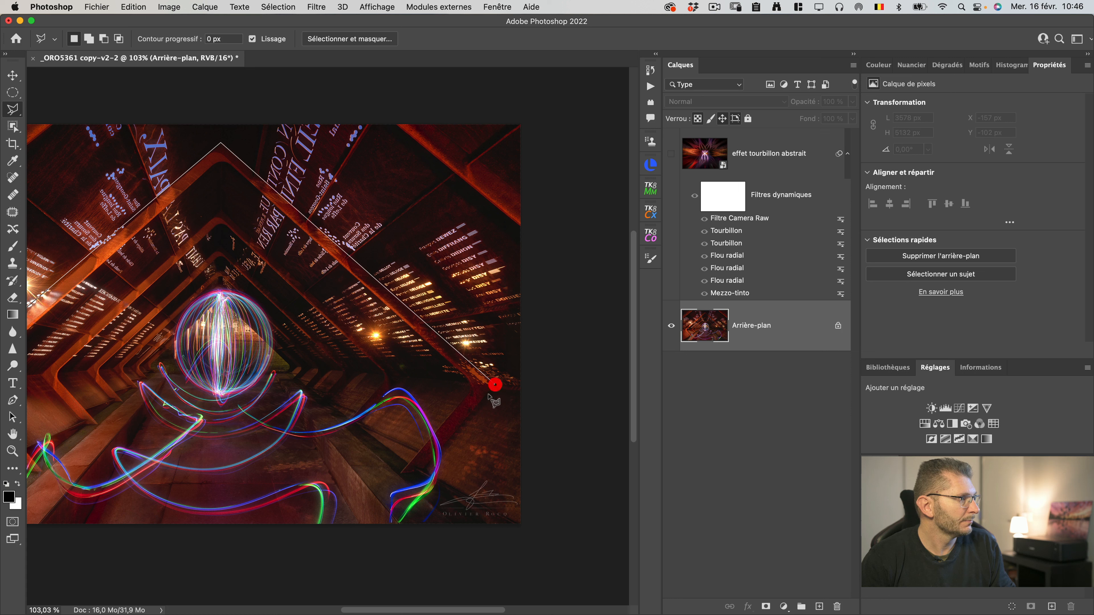
pyautogui.click(424, 472)
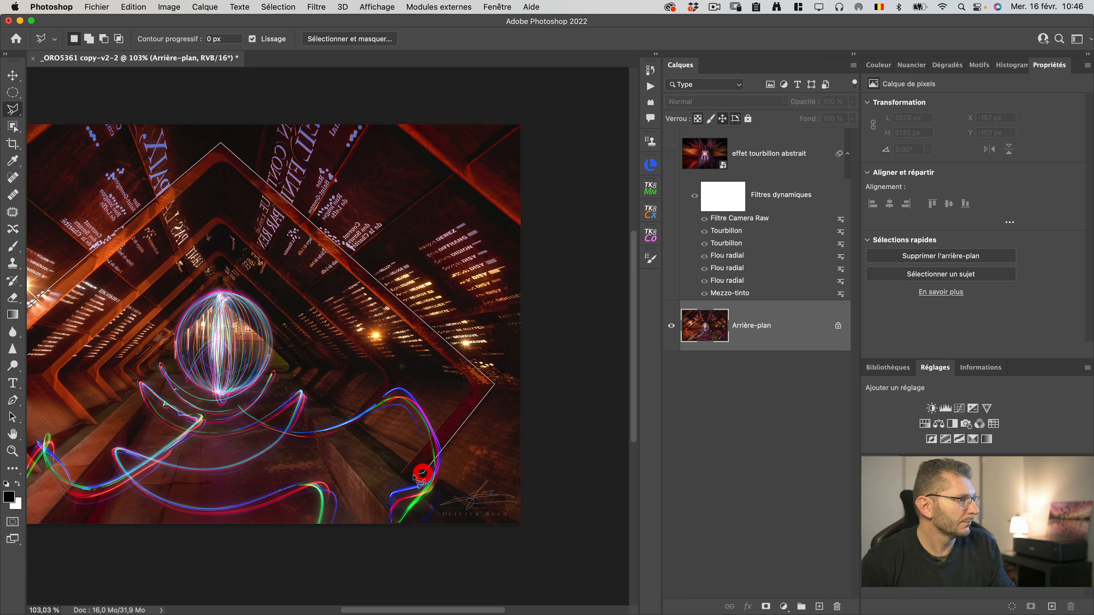
# Step: Trace back along the outermost arch's inner edge and close the outline, keeping it as the active selection
pyautogui.click(400, 475)
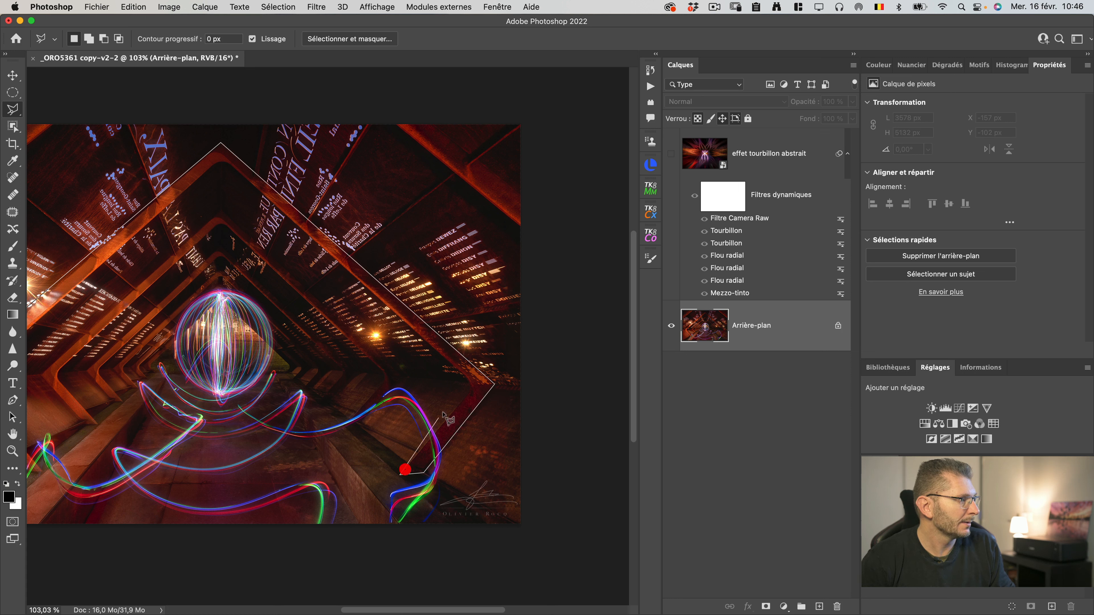
pyautogui.click(471, 385)
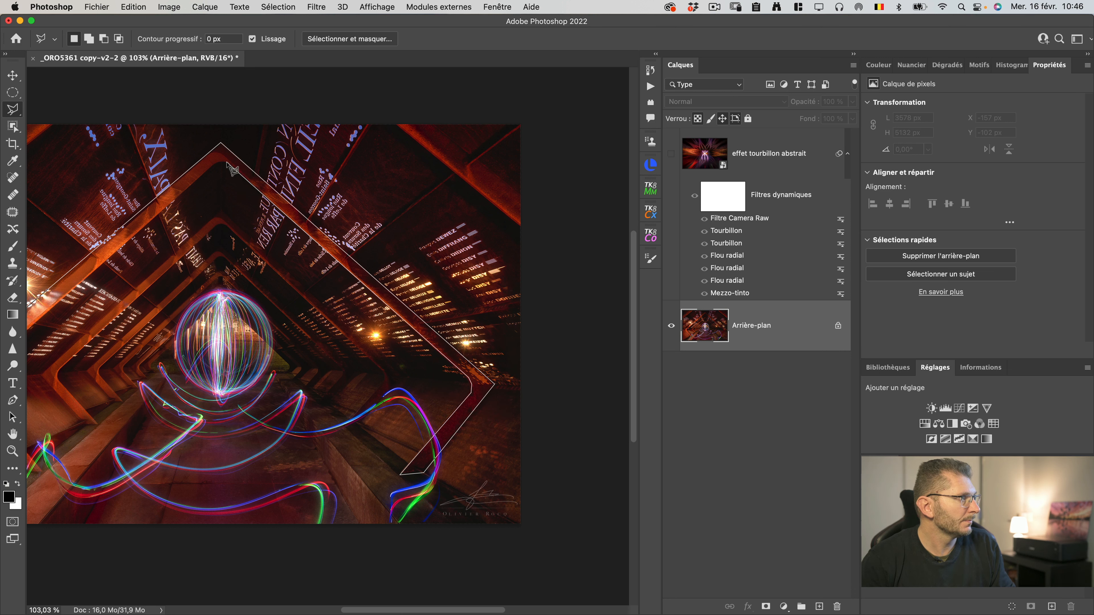
pyautogui.click(232, 170)
pyautogui.press('space')
pyautogui.moveTo(185, 215); pyautogui.dragTo(348, 159)
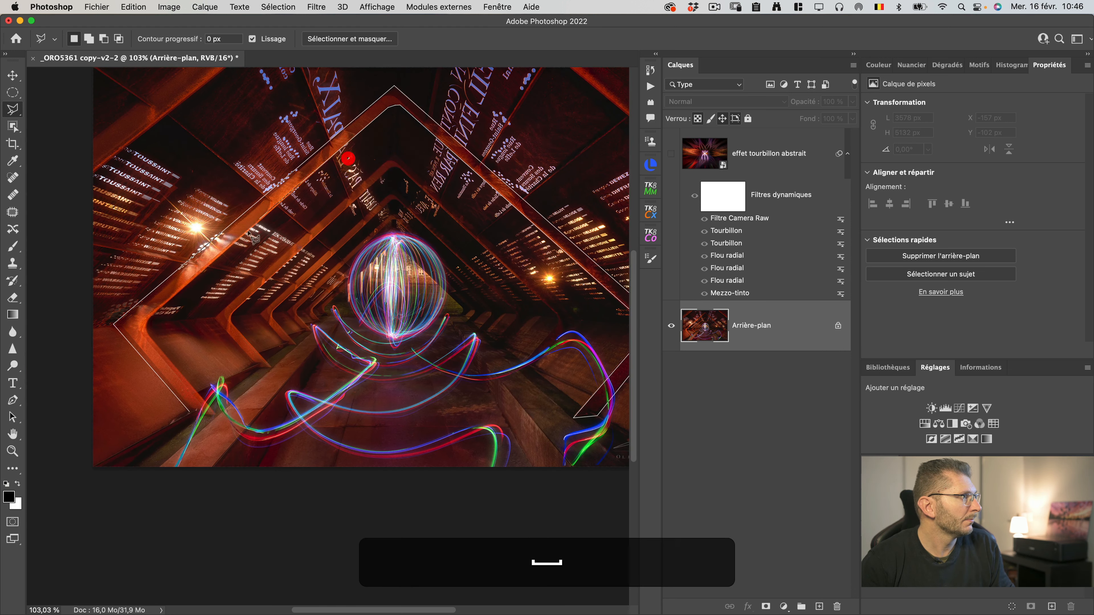
pyautogui.click(147, 330)
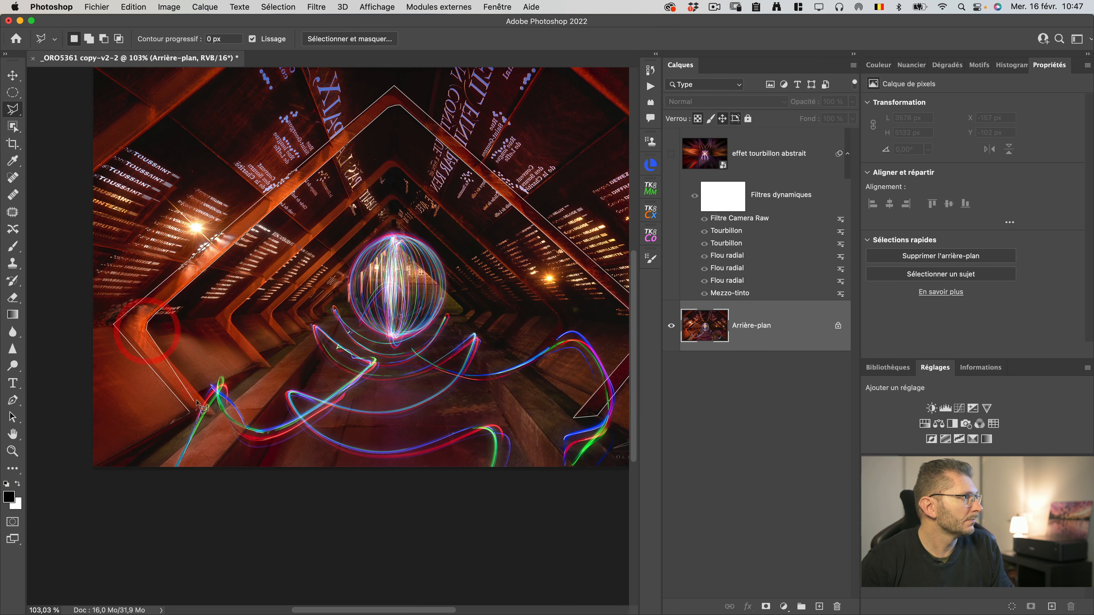
pyautogui.doubleClick(211, 413)
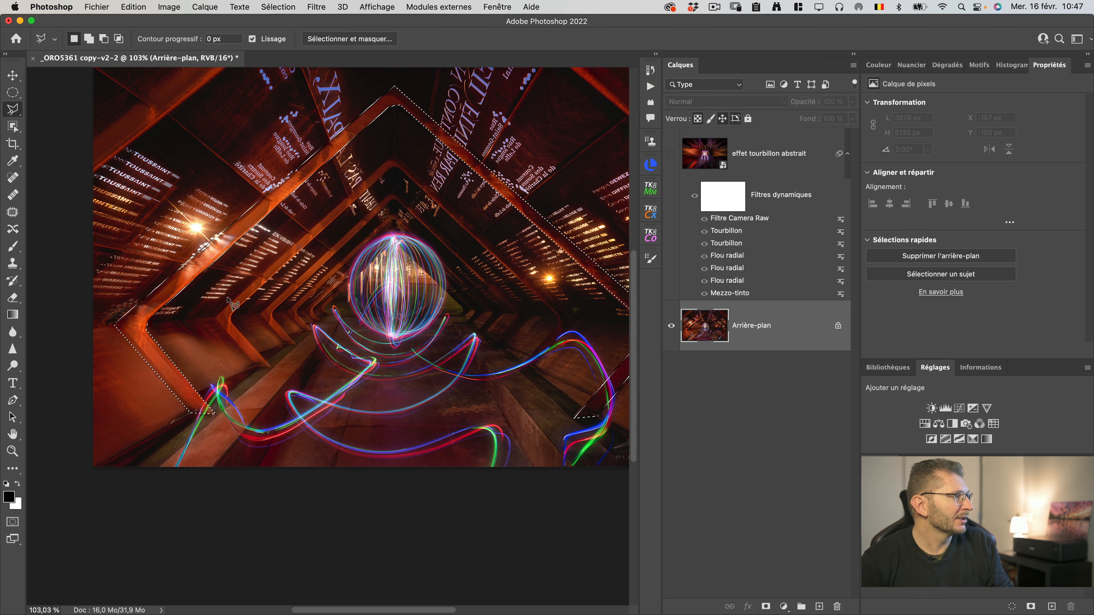
pyautogui.click(214, 307)
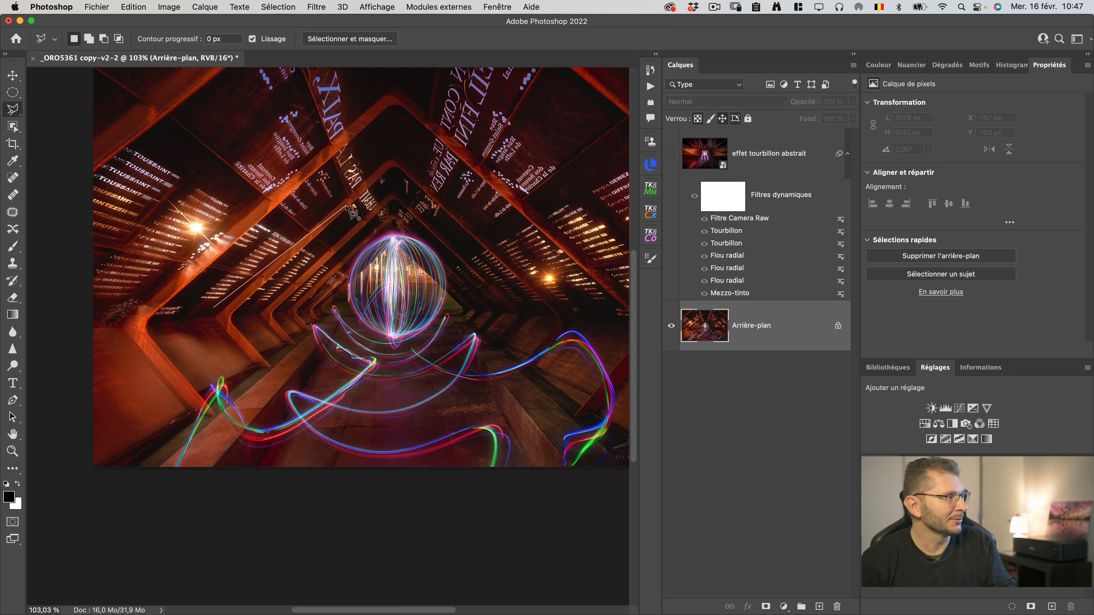
pyautogui.press('super+z')
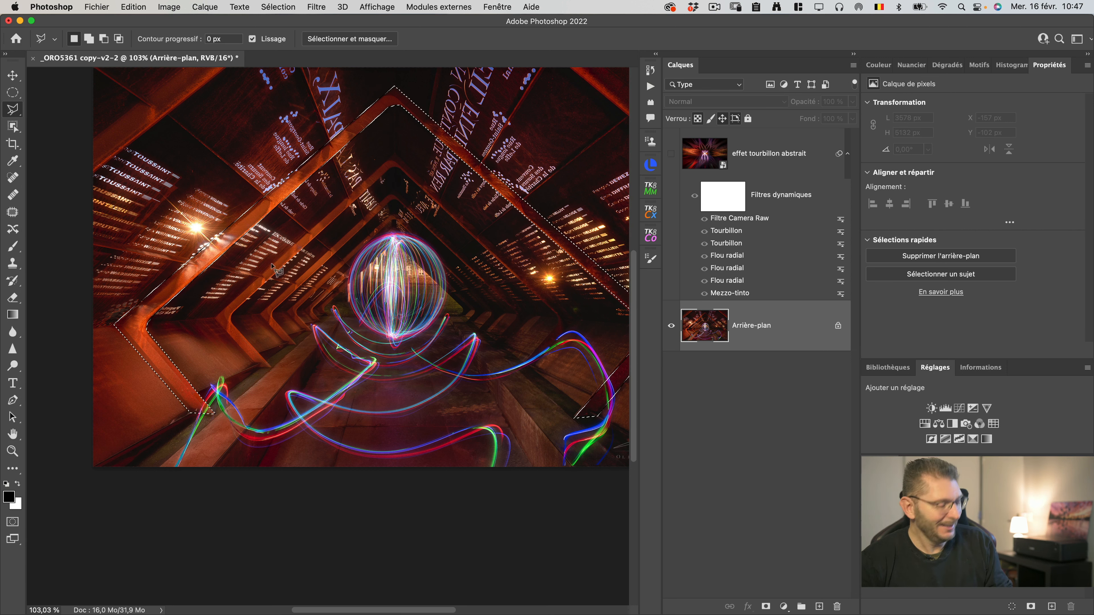
# Step: Add the second arch of the tunnel to the selection with a closed polygonal outline around both its edges
pyautogui.press('shift')
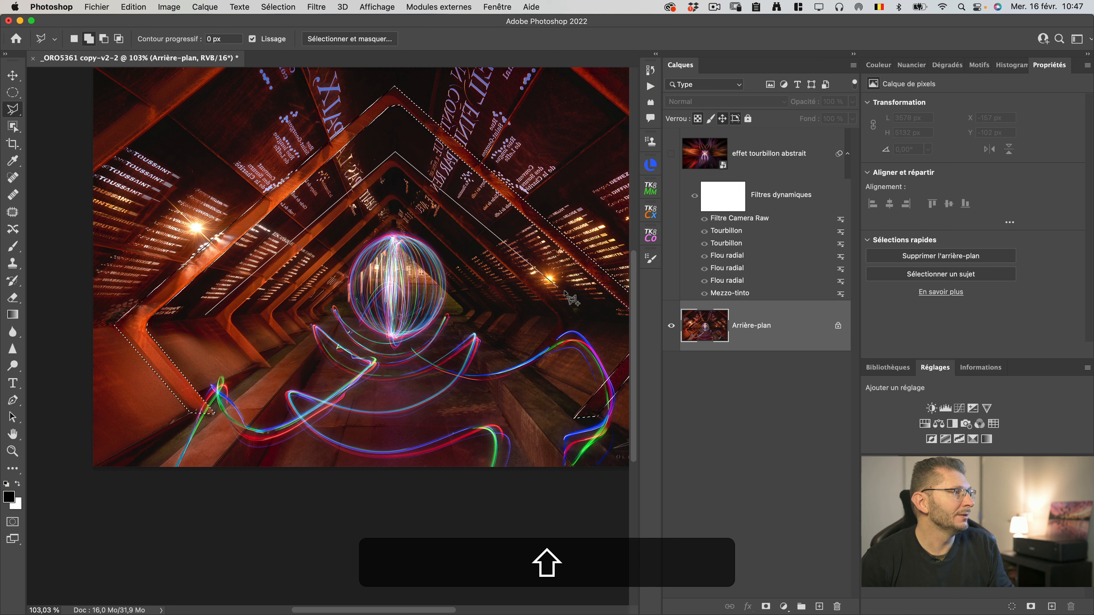
pyautogui.click(576, 316)
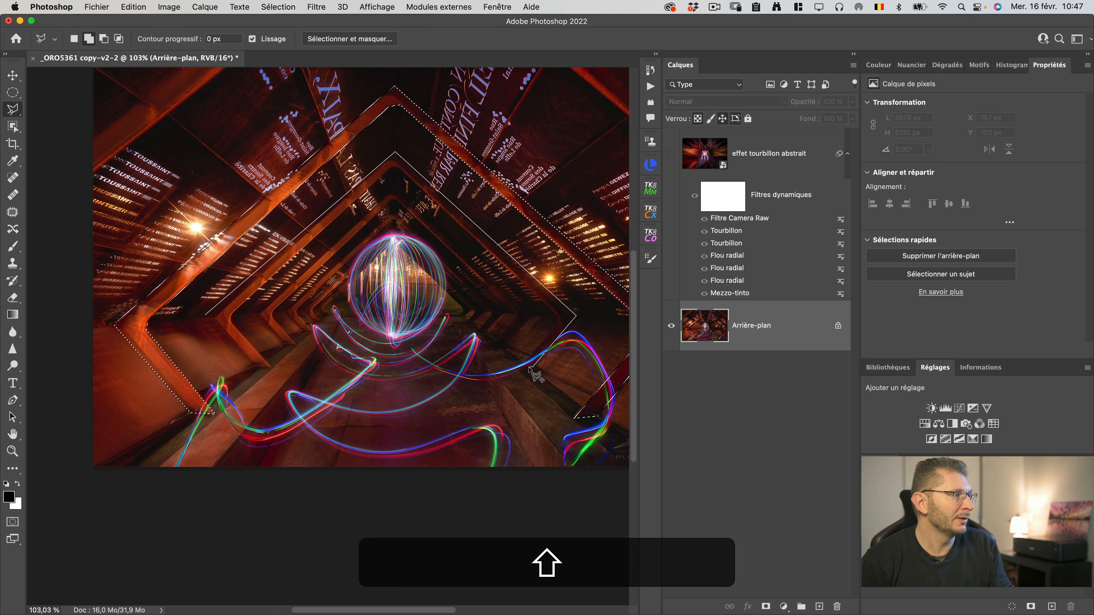
pyautogui.click(526, 365)
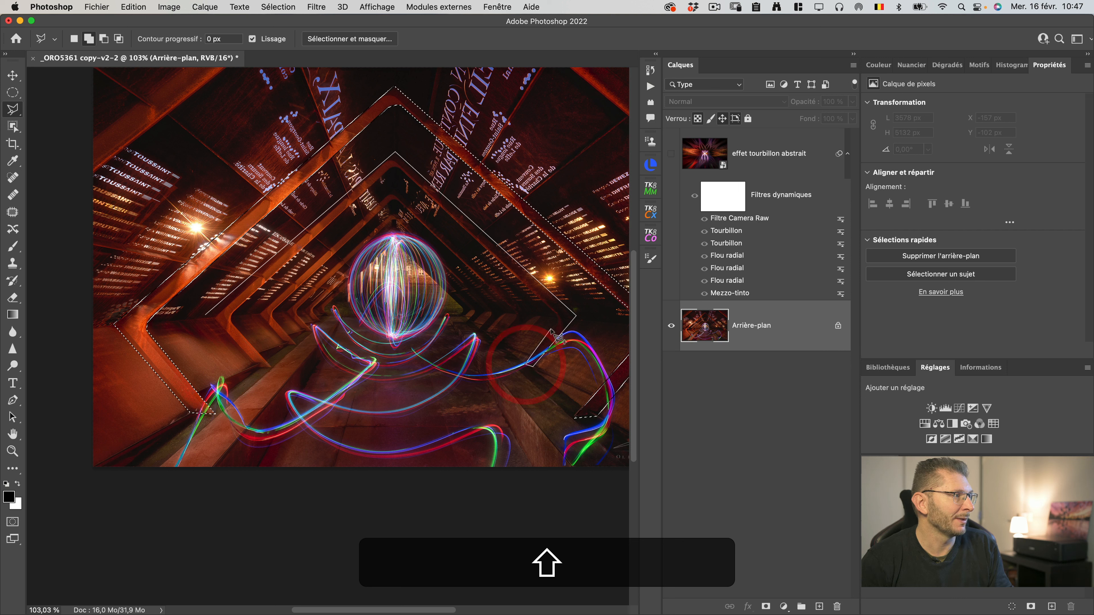
pyautogui.click(556, 321)
pyautogui.click(555, 311)
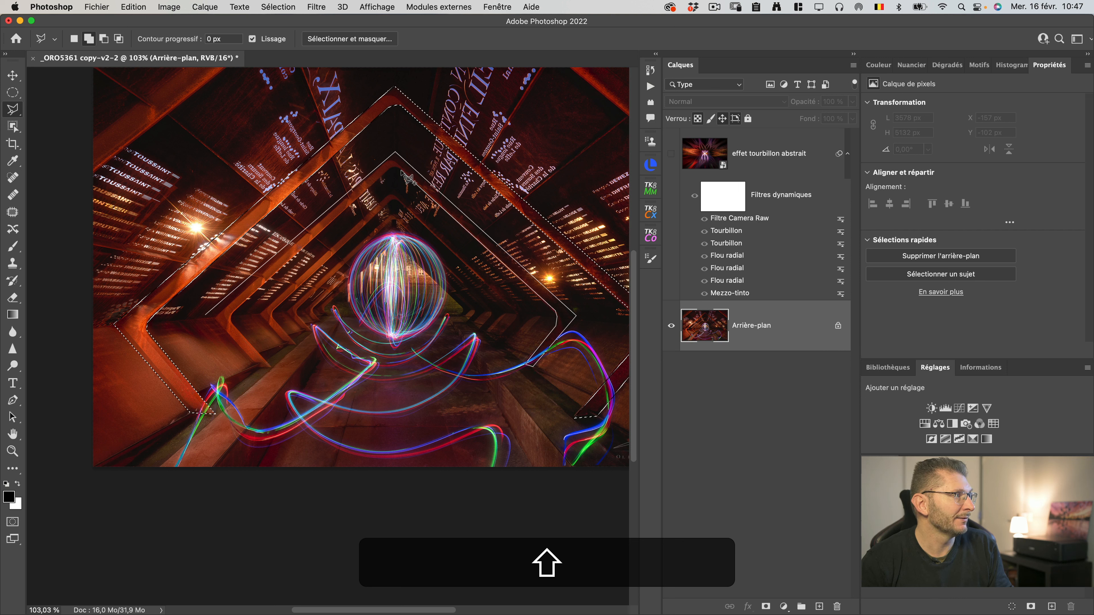
pyautogui.click(398, 168)
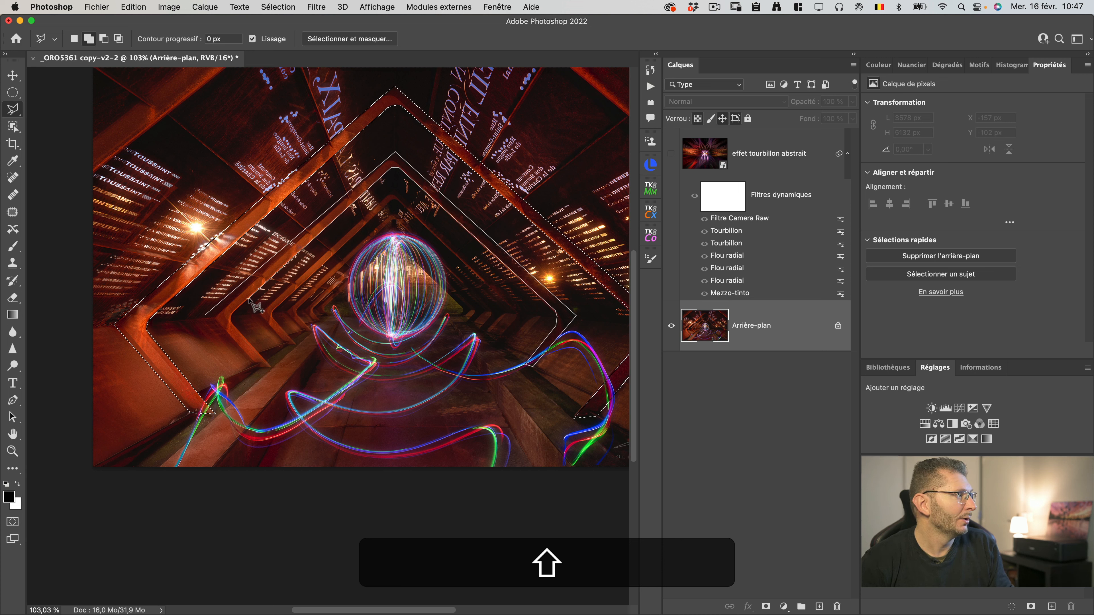
pyautogui.click(232, 314)
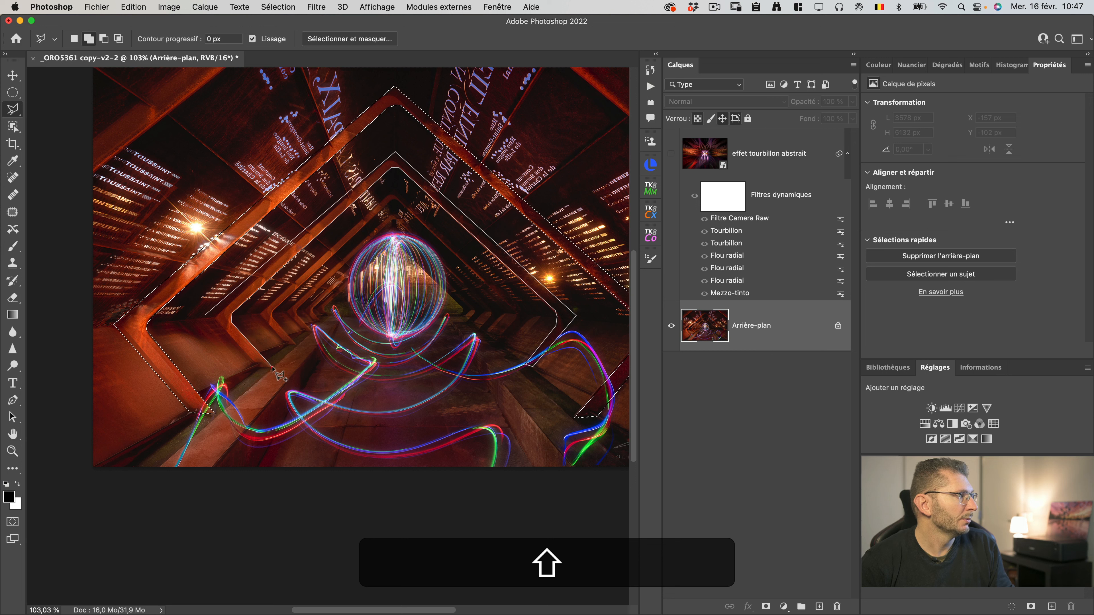
pyautogui.doubleClick(268, 367)
# Step: Add the third, smaller arch around the light orb to the selection with a polygonal outline
pyautogui.hscroll(1, 254, 334)
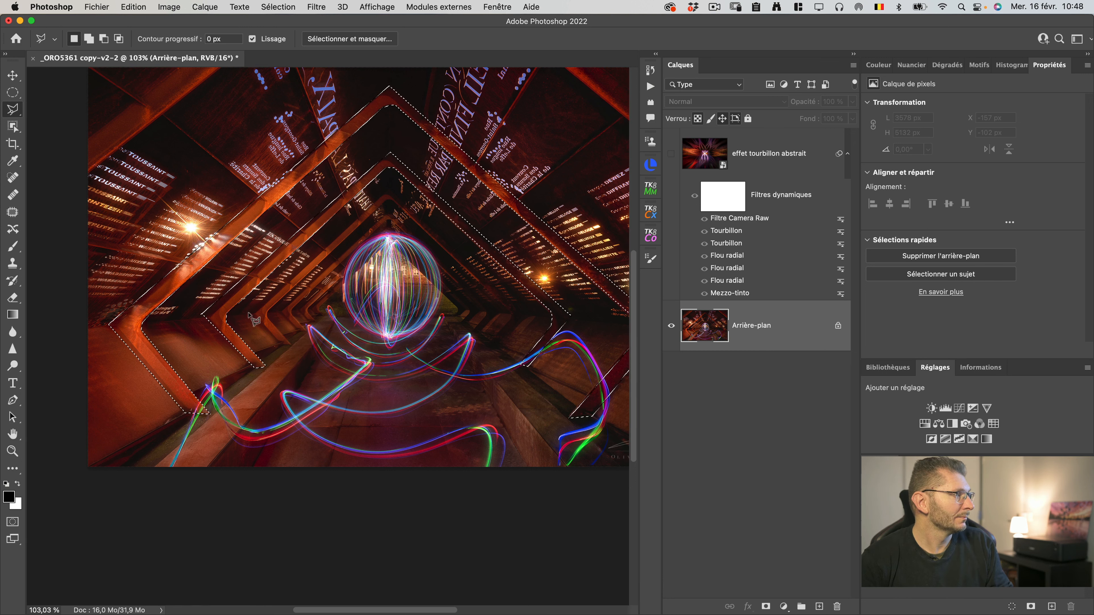
pyautogui.keyDown('shift'); pyautogui.click(255, 311); pyautogui.keyUp('shift')
pyautogui.click(387, 194)
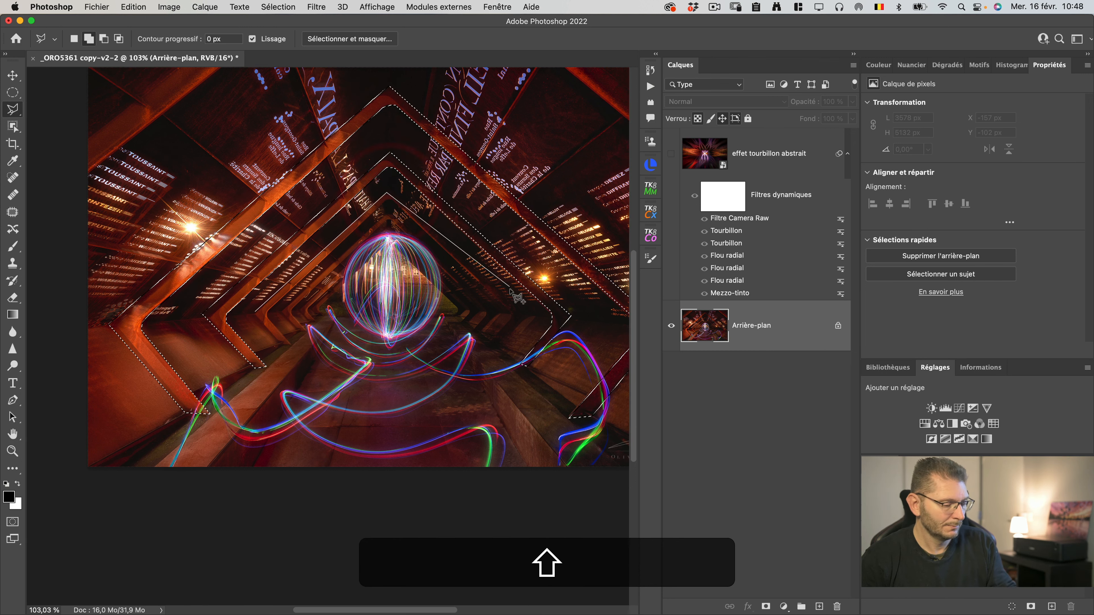
pyautogui.click(494, 344)
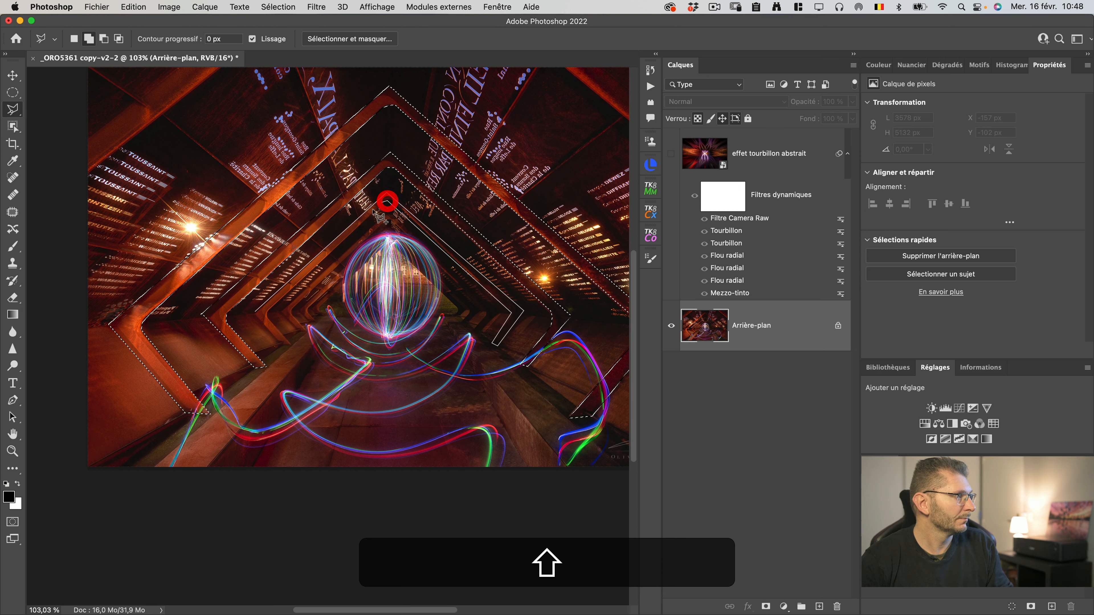
pyautogui.click(289, 343)
pyautogui.click(282, 344)
pyautogui.click(255, 312)
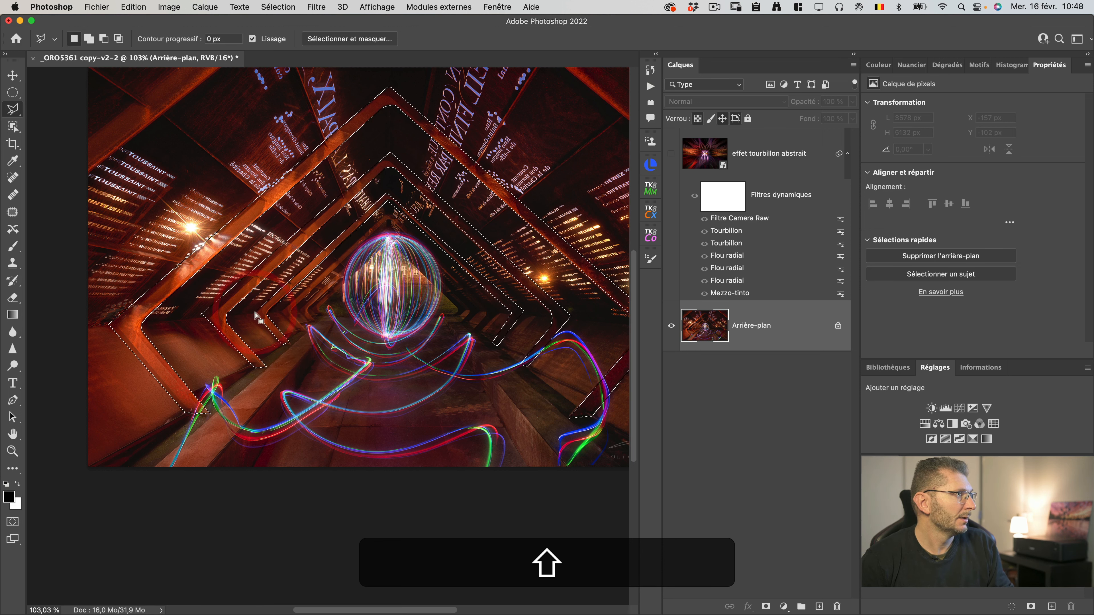
# Step: Add the floor ledge on the photo's left side to the selection, from the lower image edge up to the orb
pyautogui.keyDown('shift'); pyautogui.click(156, 468); pyautogui.keyUp('shift')
pyautogui.click(328, 309)
pyautogui.click(337, 309)
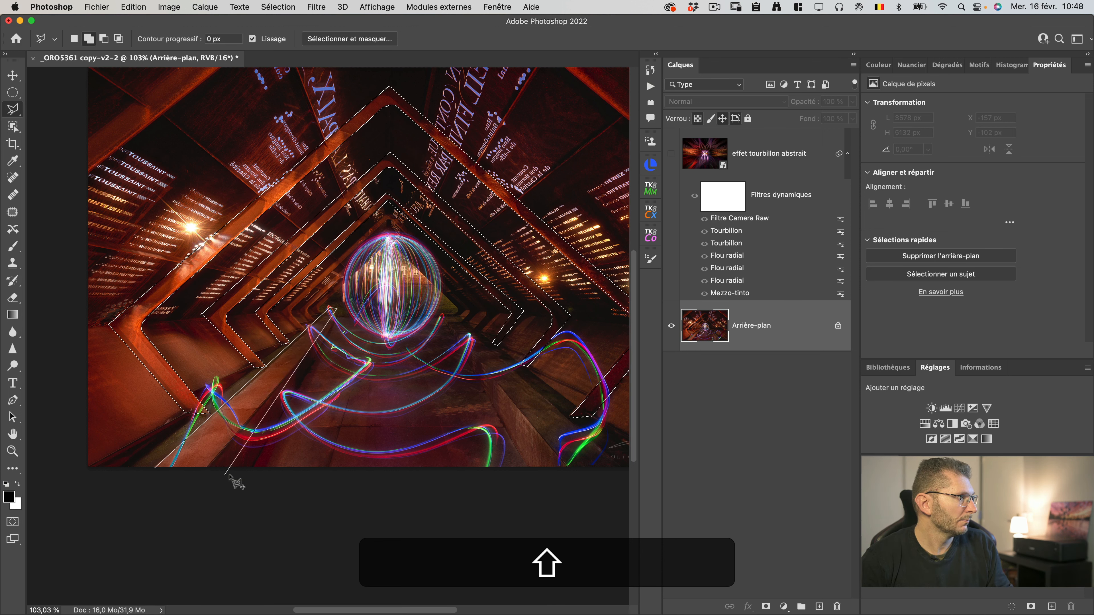
pyautogui.click(156, 468)
# Step: Add the floor ledge on the photo's right side to the selection, from beside the orb past the lower image edge
pyautogui.keyDown('shift'); pyautogui.click(446, 315); pyautogui.keyUp('shift')
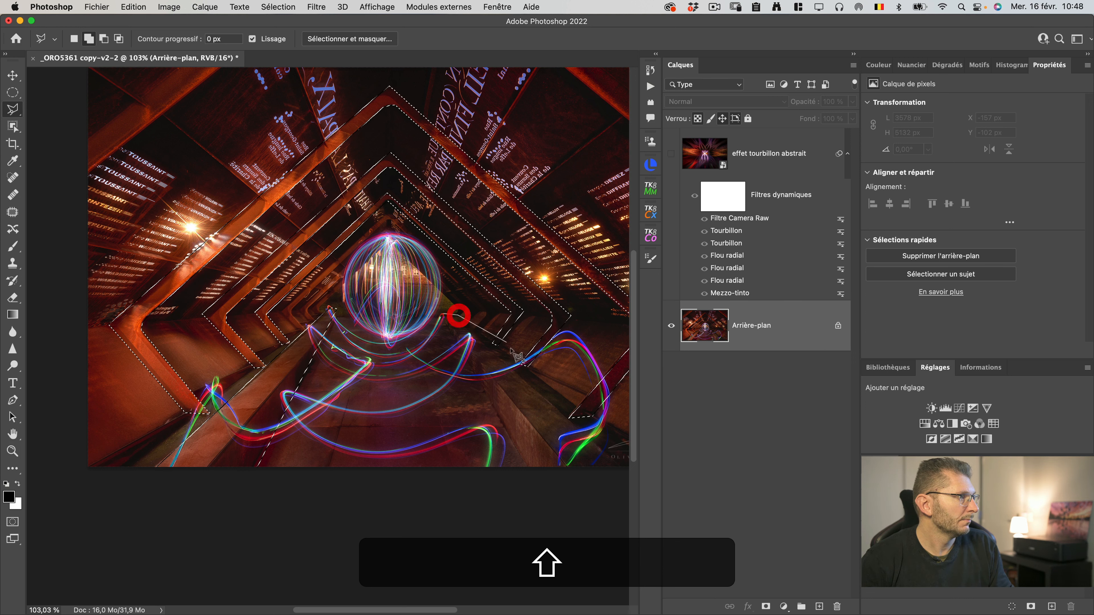
pyautogui.click(632, 477)
pyautogui.click(532, 489)
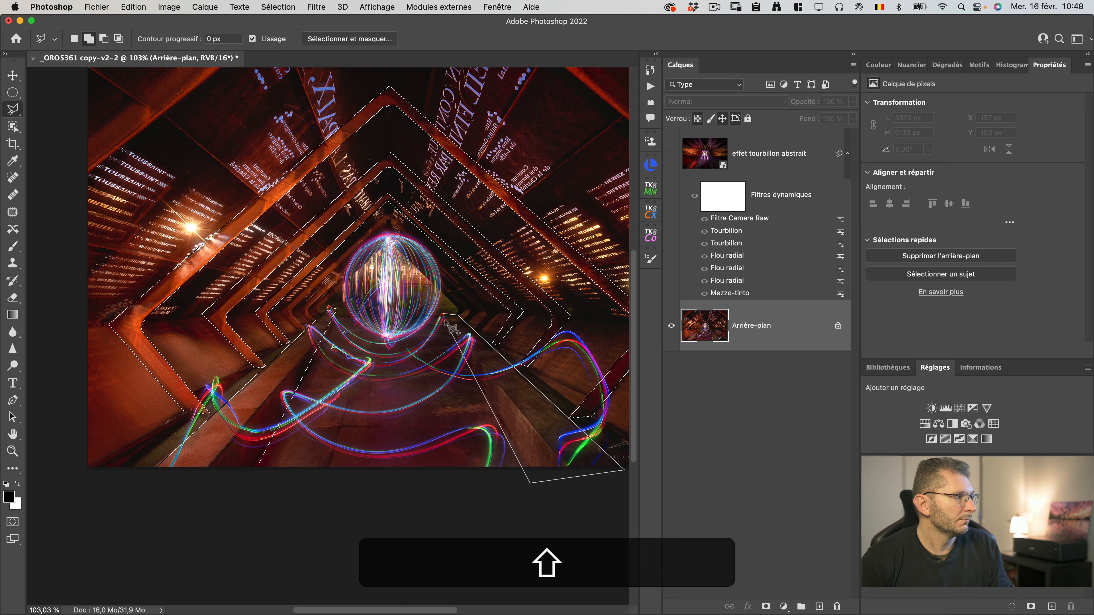
pyautogui.click(447, 316)
pyautogui.press('shift+super+0')
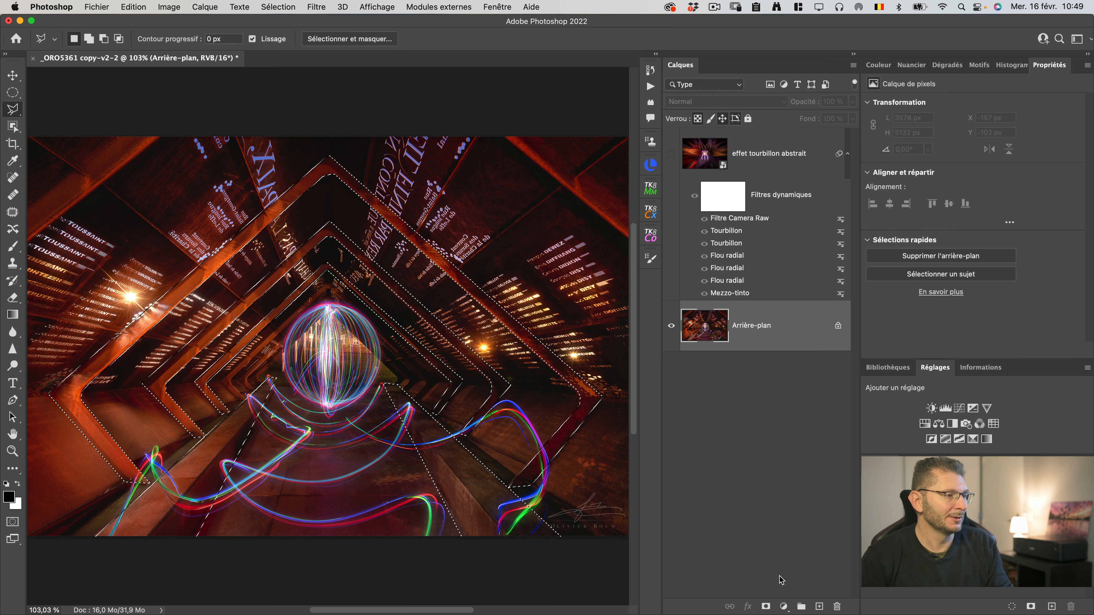
# Step: Mask Arrière-plan with the selection and place the effet tourbillon abstrait layer beneath it, made visible
pyautogui.click(766, 606)
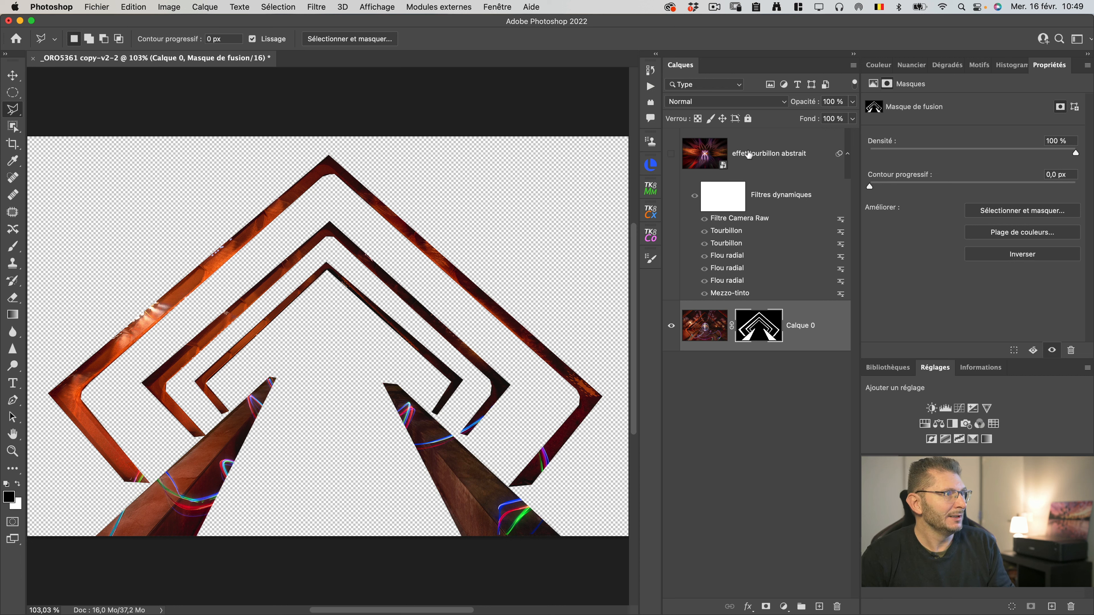
pyautogui.moveTo(749, 155); pyautogui.dragTo(753, 354)
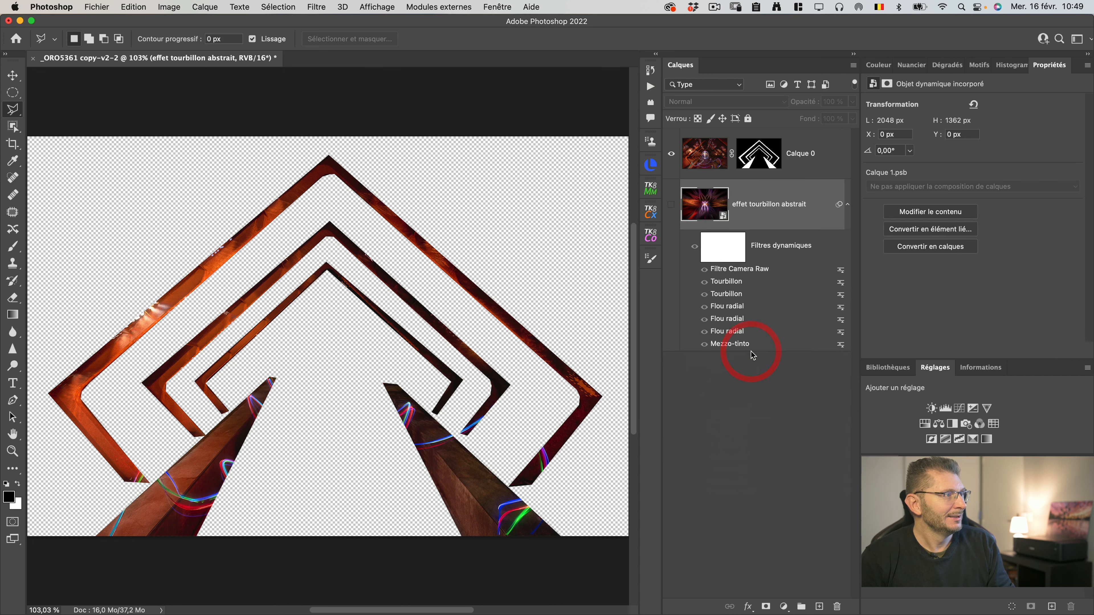
pyautogui.click(672, 209)
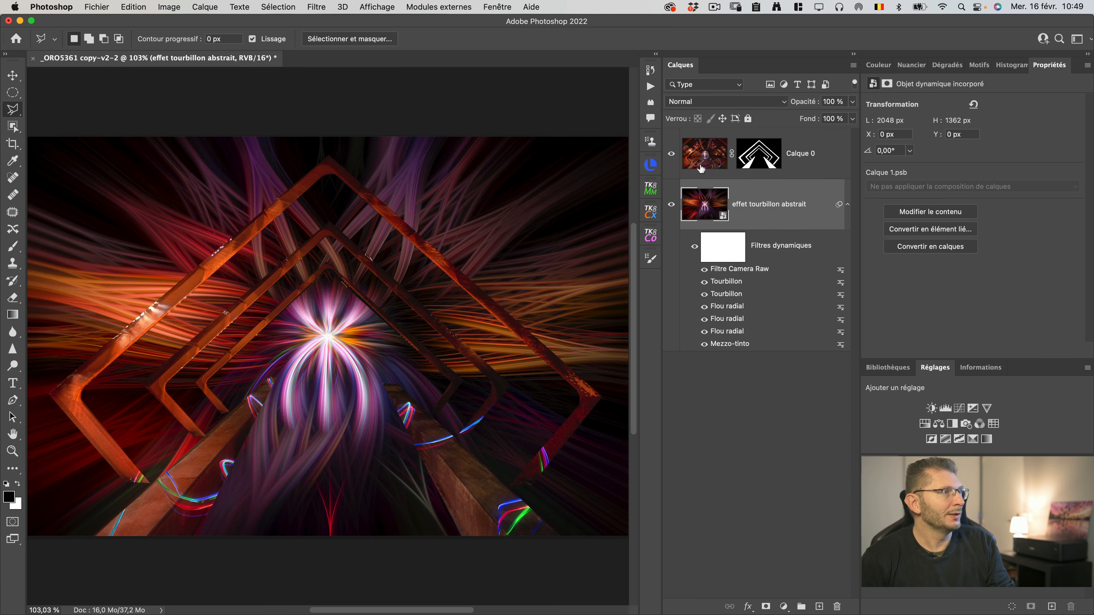
# Step: Feather the Calque 0 layer mask to 3.8 px
pyautogui.click(754, 162)
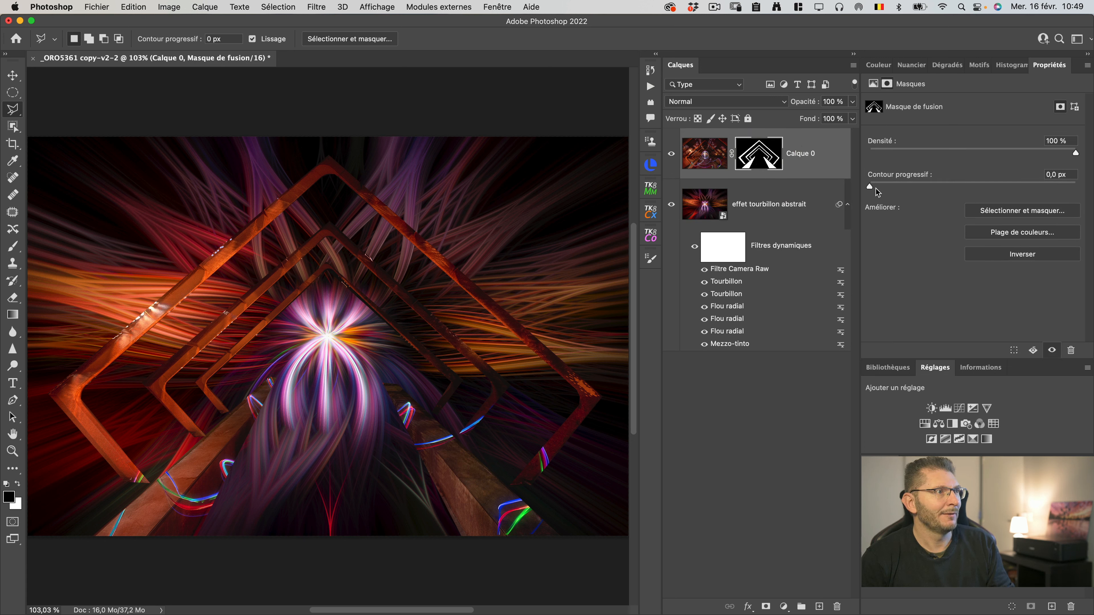
pyautogui.moveTo(872, 187); pyautogui.dragTo(912, 185)
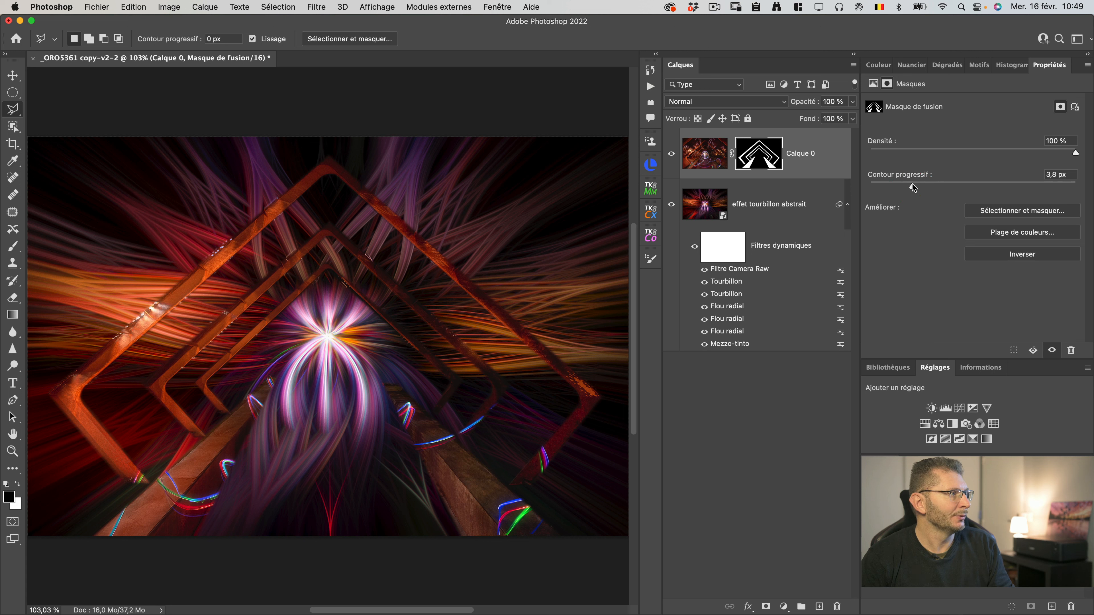
# Step: Set the Calque 0 mask's Contour progressif to 2.8 px and shift its edge to -81 % in Sélectionner et masquer
pyautogui.click(900, 185)
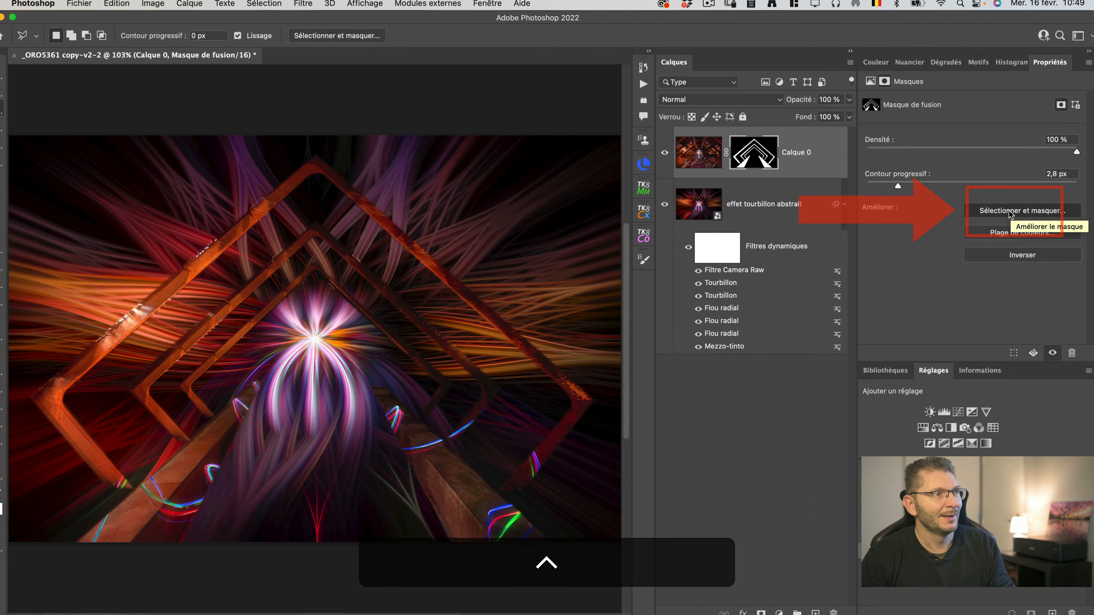
pyautogui.click(1011, 209)
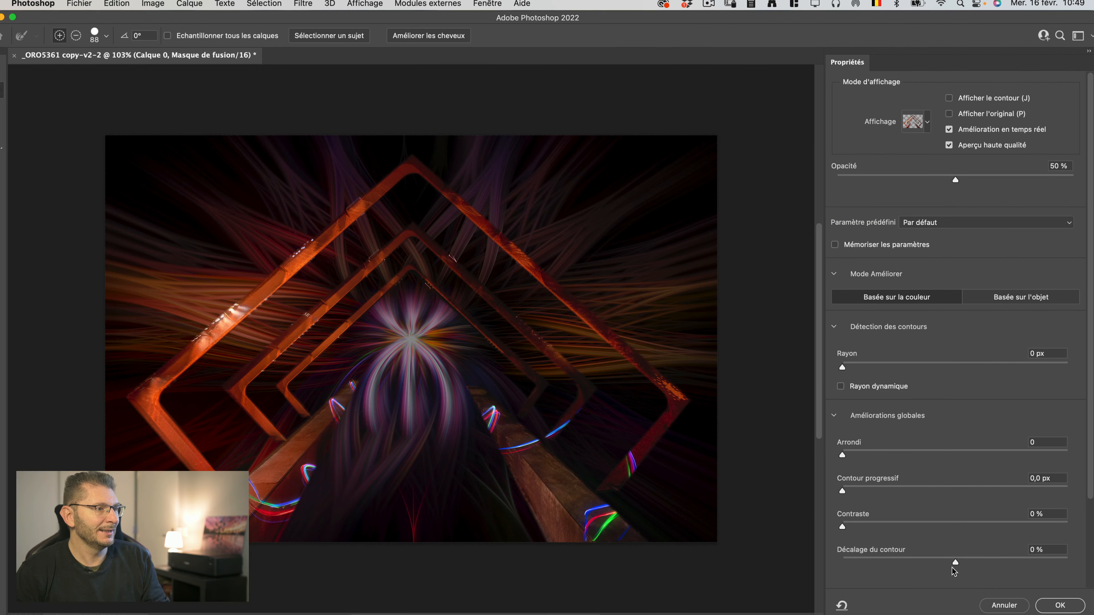
pyautogui.moveTo(956, 563); pyautogui.dragTo(865, 564)
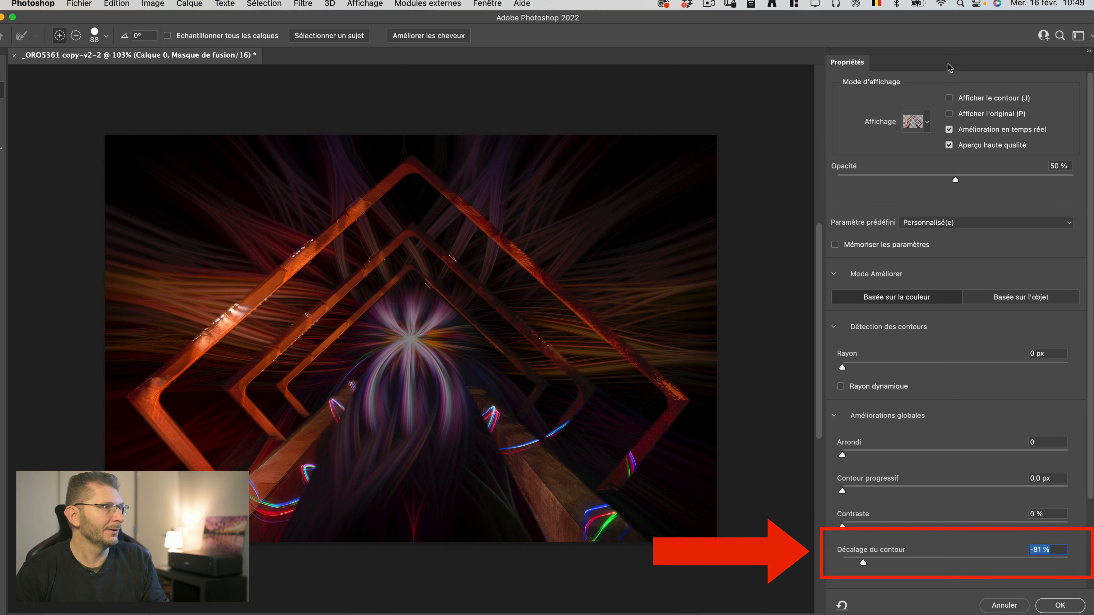
# Step: Display the mask with the Noir et blanc view and set Décalage du contour to -100 %
pyautogui.click(927, 122)
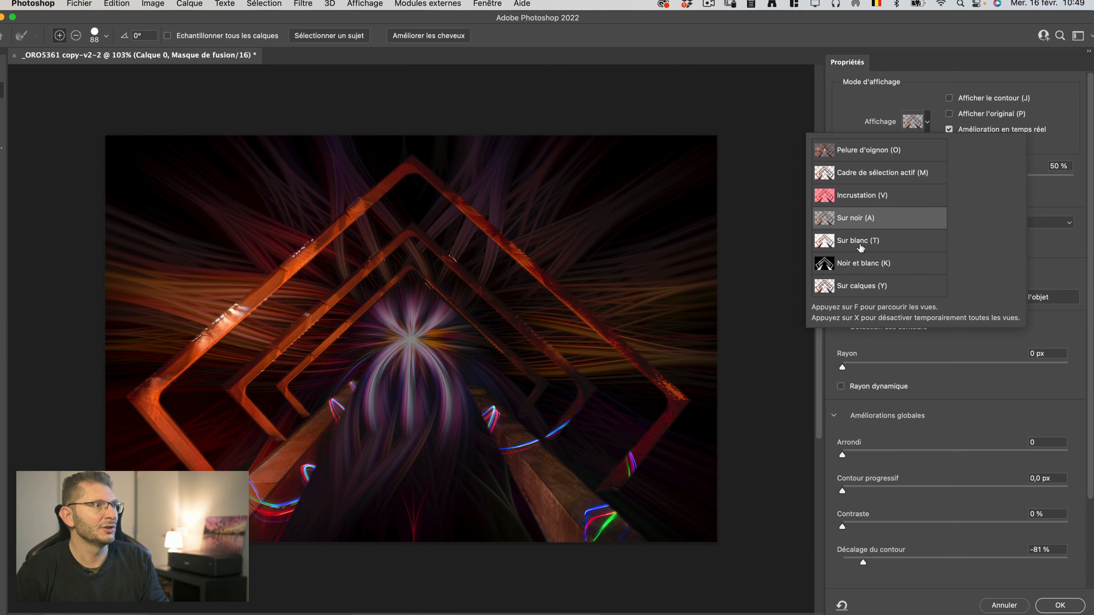
pyautogui.scroll(-3, 857, 268)
pyautogui.click(857, 268)
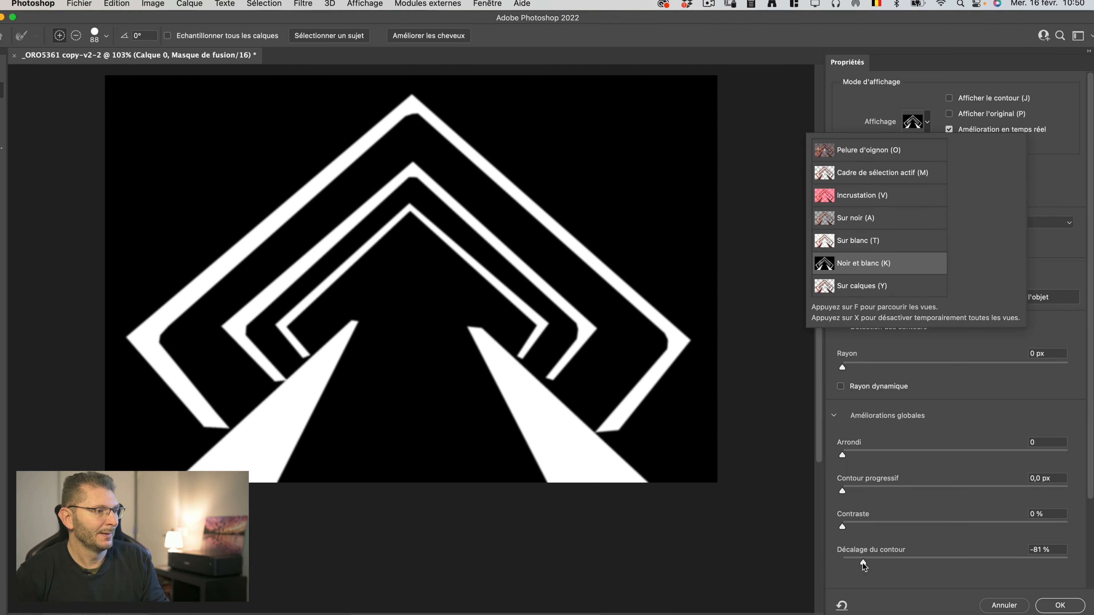
pyautogui.moveTo(862, 563); pyautogui.dragTo(788, 539)
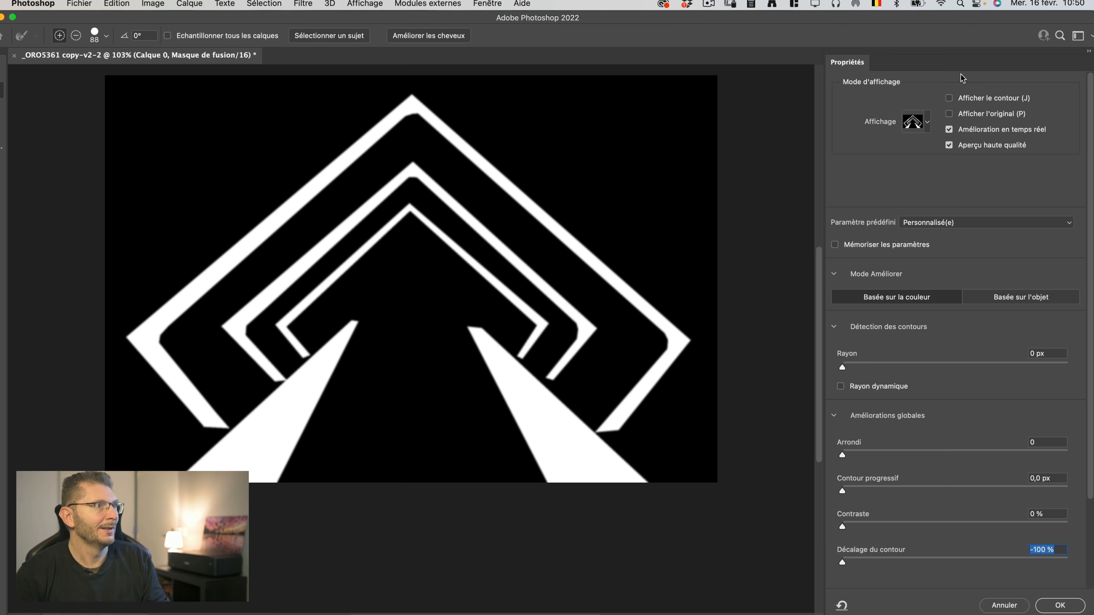
# Step: Switch the preview to Sur calques and apply the mask refinement
pyautogui.click(927, 123)
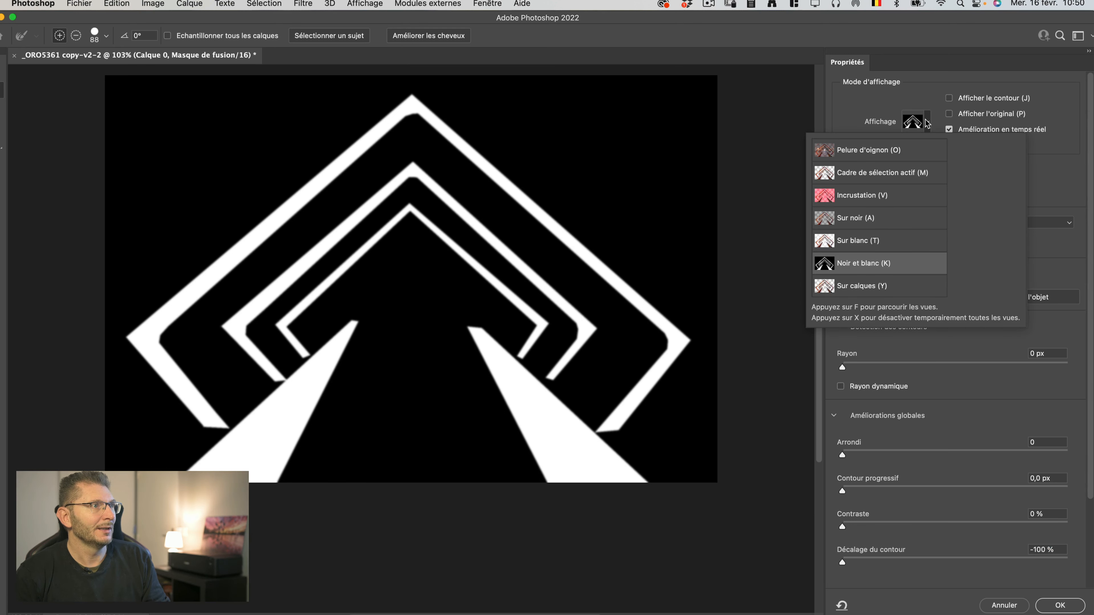
pyautogui.click(868, 290)
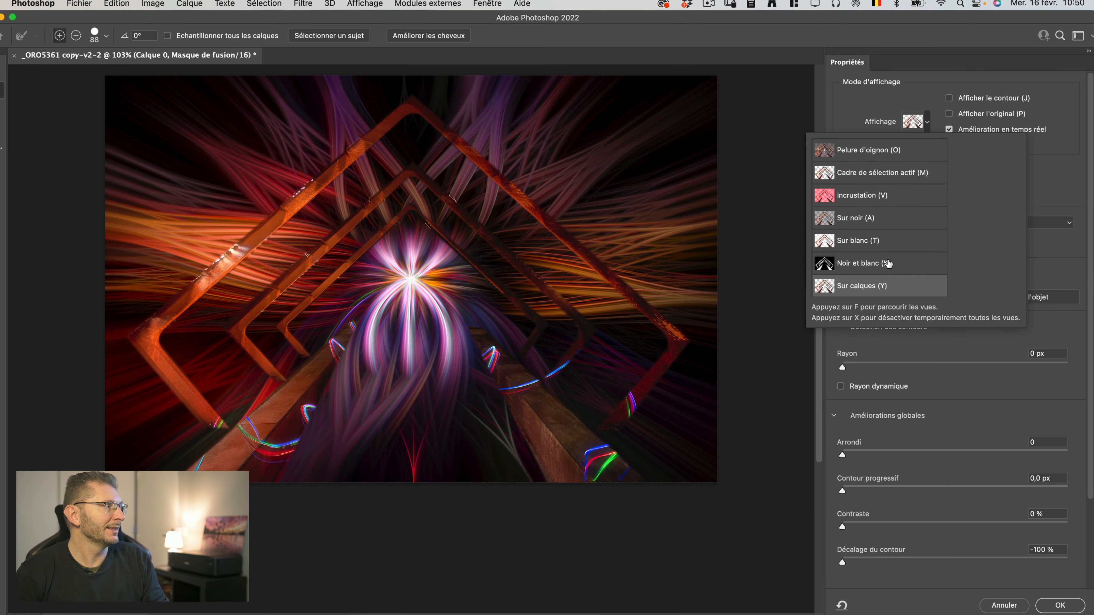
pyautogui.click(1057, 251)
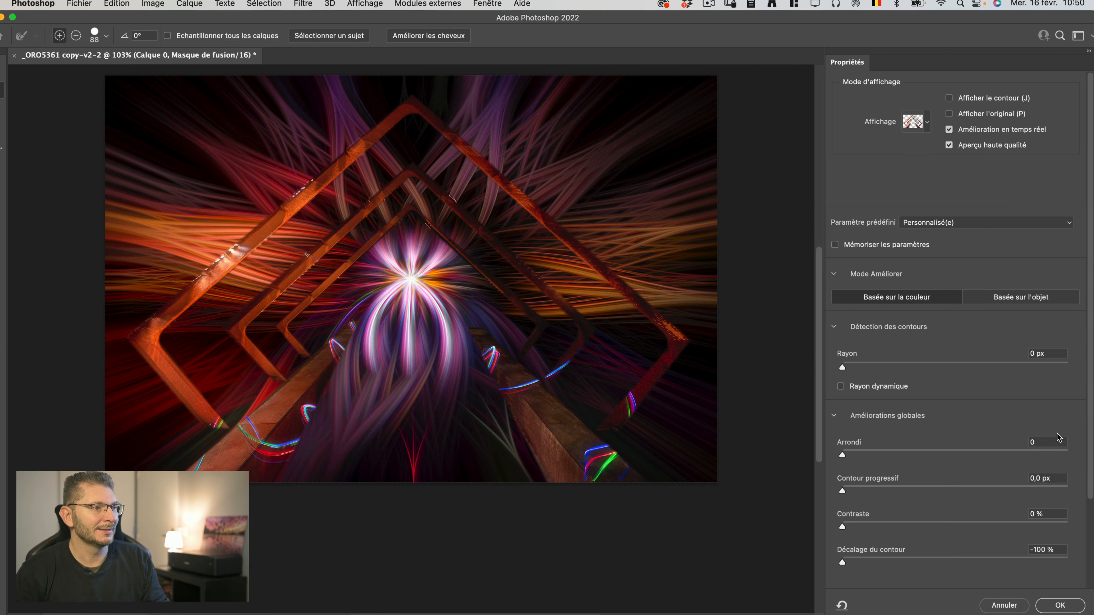
pyautogui.click(1060, 605)
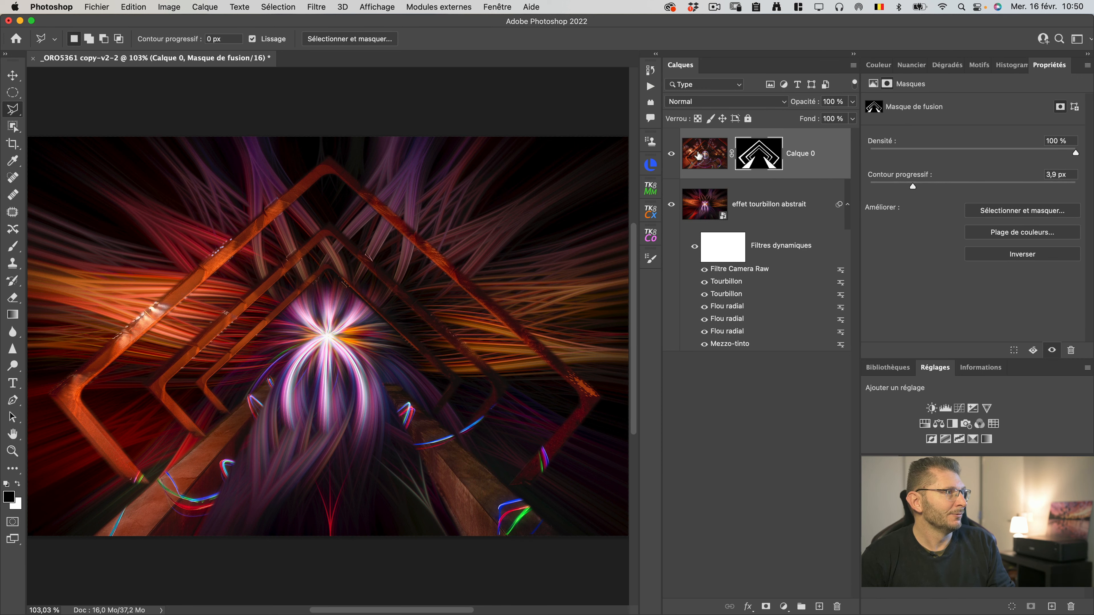
# Step: Toggle the Calque 0 mask off and on to compare the original photo with the composite
pyautogui.keyDown('shift'); pyautogui.click(755, 158); pyautogui.keyUp('shift')
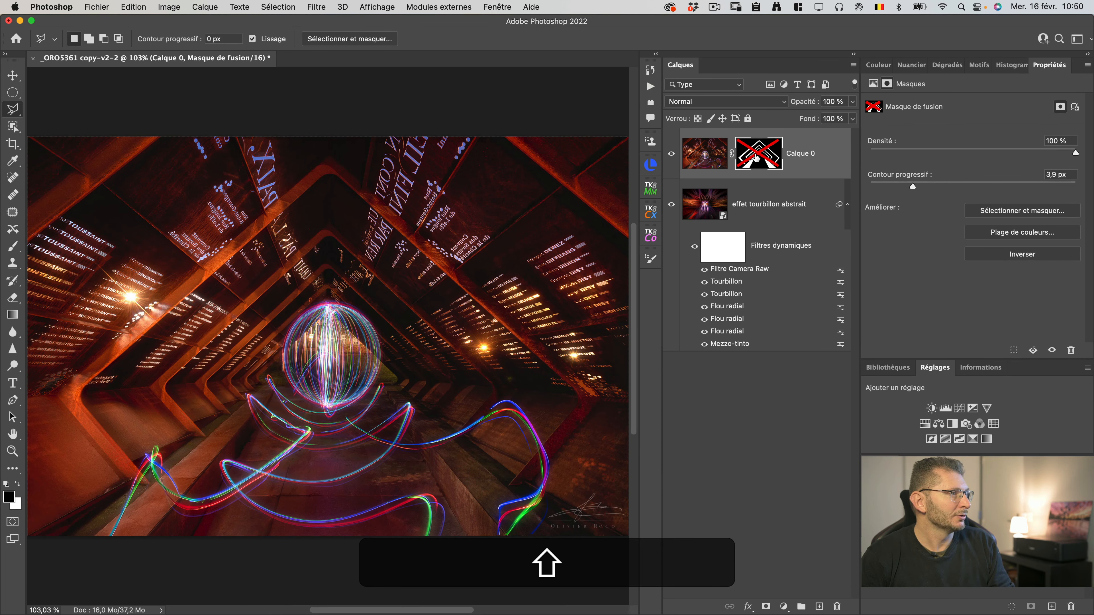
pyautogui.keyDown('shift'); pyautogui.click(755, 157); pyautogui.keyUp('shift')
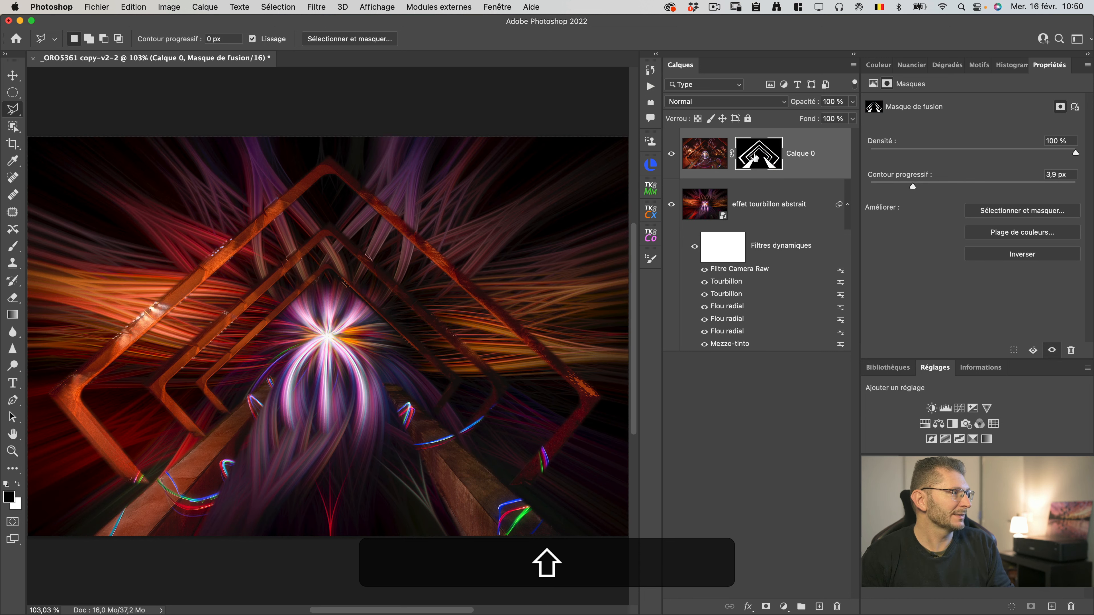
pyautogui.keyDown('shift'); pyautogui.click(755, 158); pyautogui.keyUp('shift')
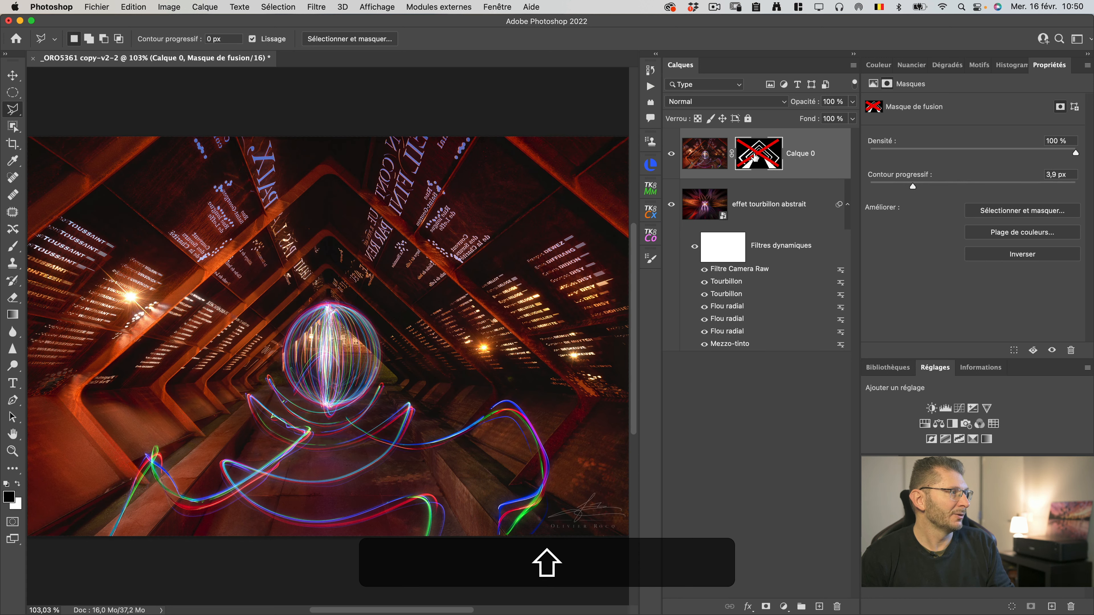
pyautogui.keyDown('shift'); pyautogui.click(755, 158); pyautogui.keyUp('shift')
# Step: Reveal the light orb by adding white radial gradients from its centre on the Calque 0 mask
pyautogui.press('g')
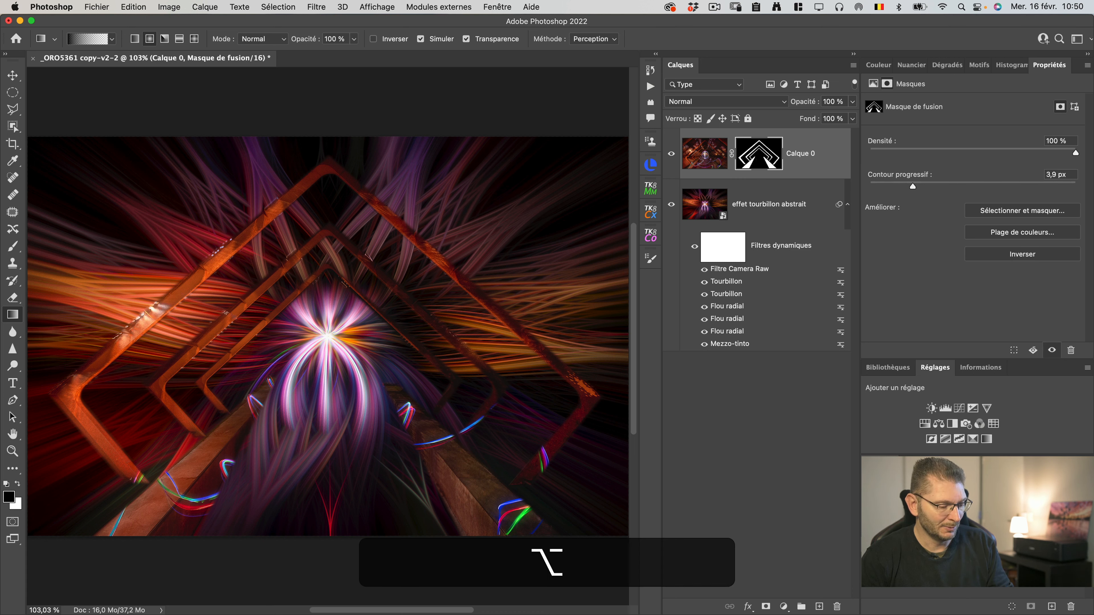
pyautogui.keyDown('alt'); pyautogui.click(760, 159); pyautogui.keyUp('alt')
pyautogui.keyDown('alt'); pyautogui.click(760, 159); pyautogui.keyUp('alt')
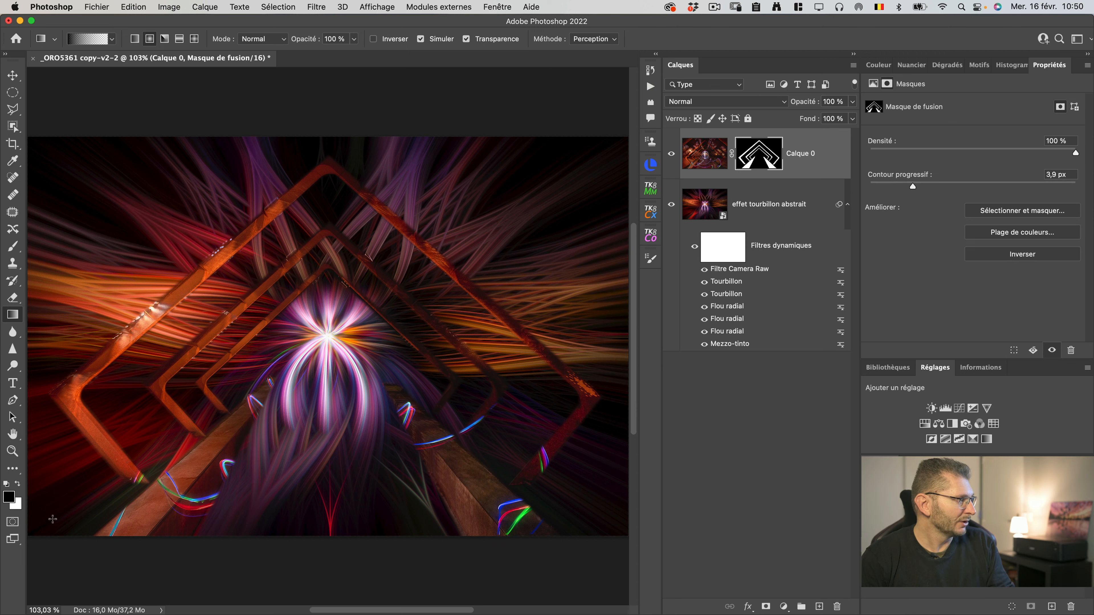
pyautogui.press('x')
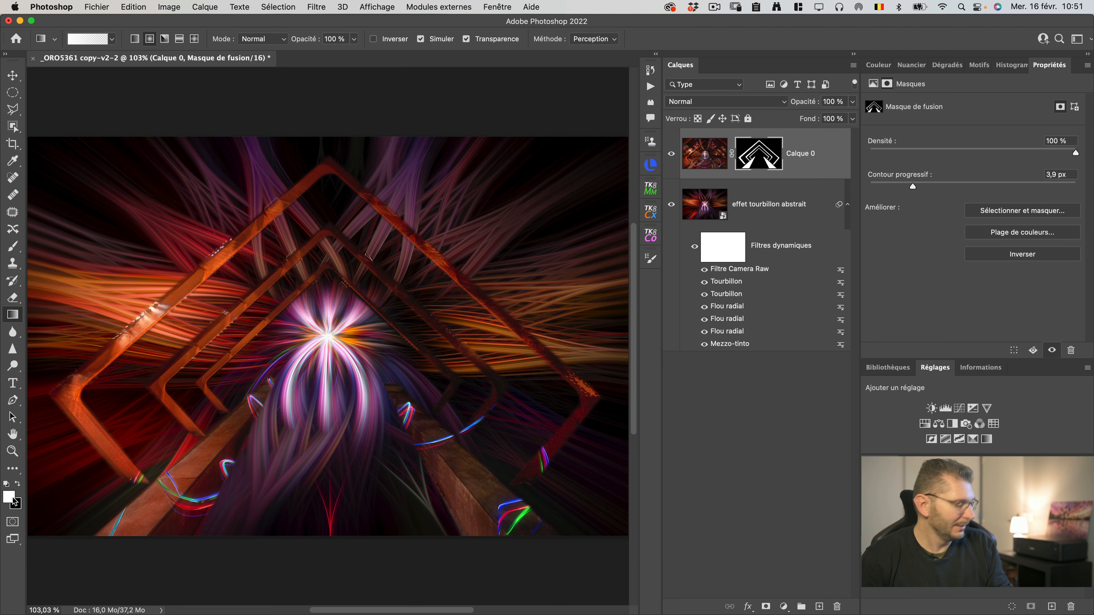
pyautogui.press('ctrl')
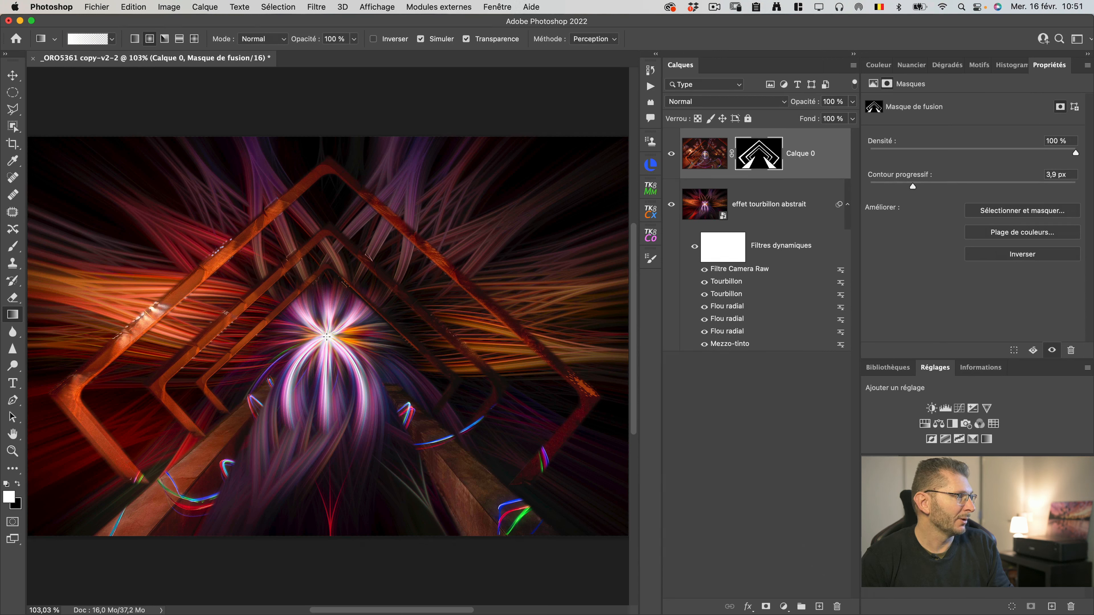
pyautogui.press('shift')
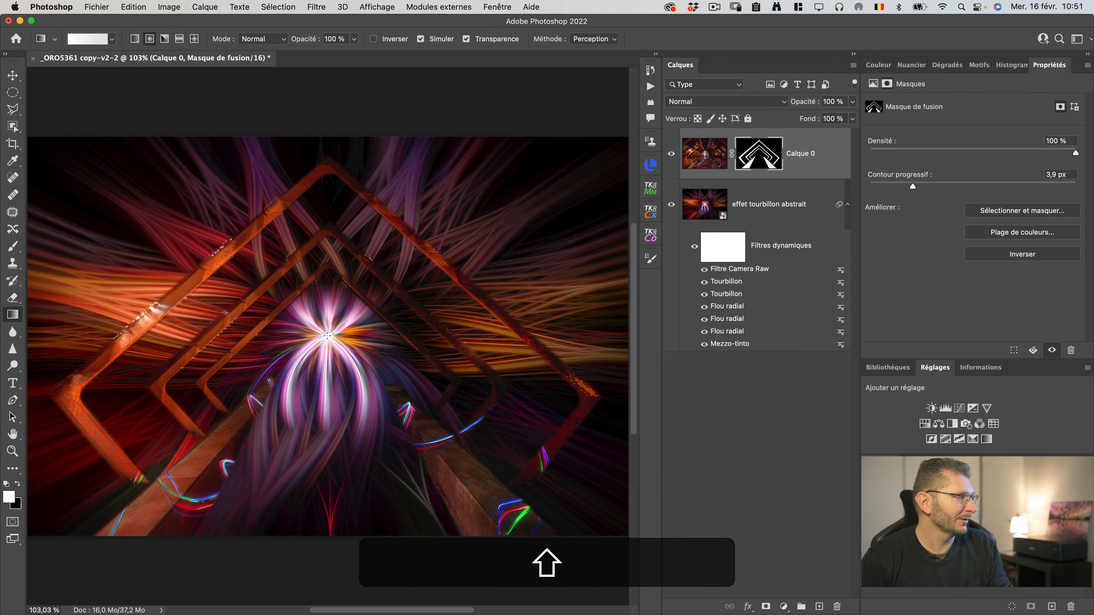
pyautogui.moveTo(327, 352); pyautogui.dragTo(329, 455)
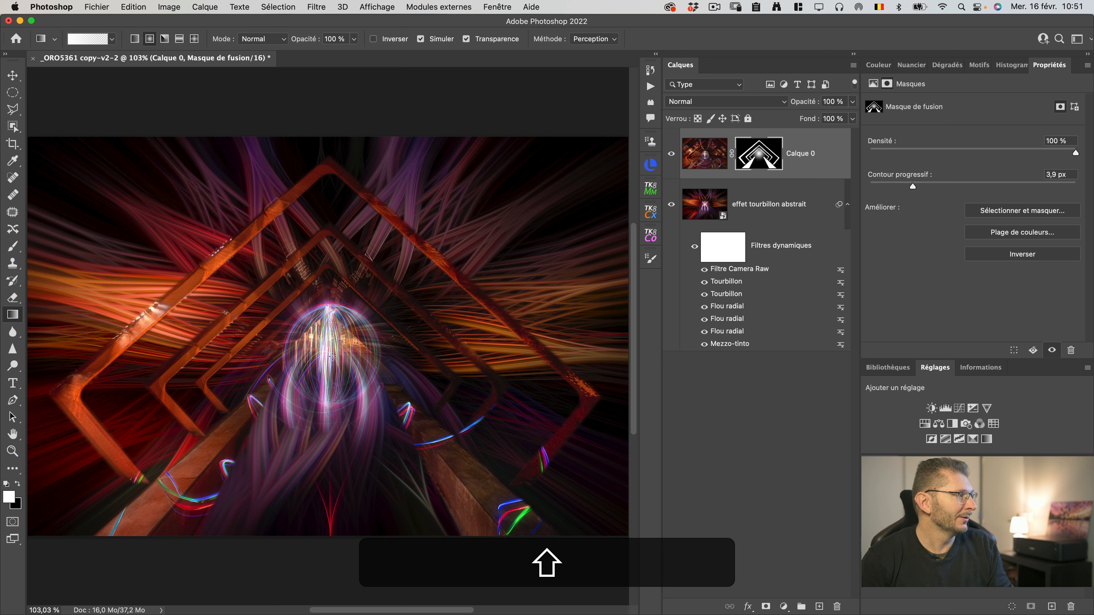
pyautogui.moveTo(331, 379); pyautogui.dragTo(331, 459)
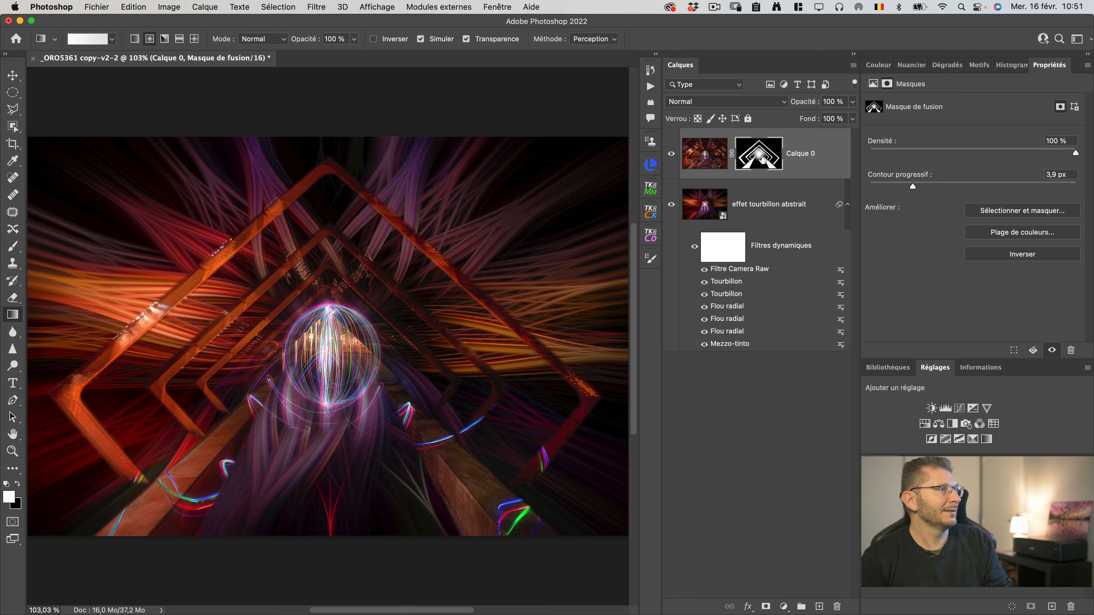
# Step: Extend the white radial gradient below the orb on the Calque 0 mask and make black the foreground color
pyautogui.keyDown('alt'); pyautogui.click(762, 159); pyautogui.keyUp('alt')
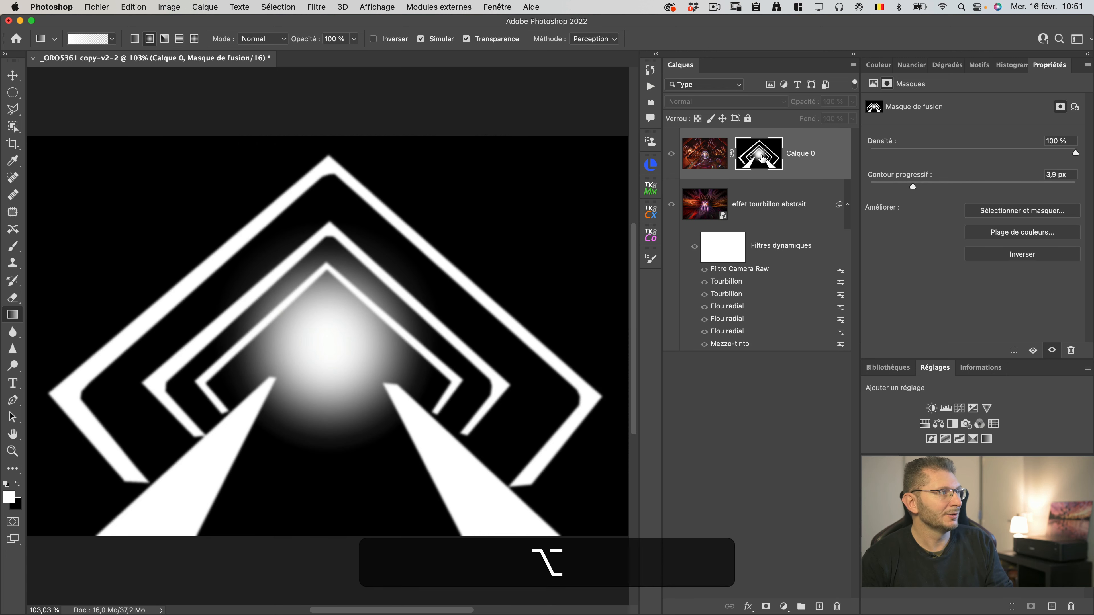
pyautogui.keyDown('alt'); pyautogui.click(761, 159); pyautogui.keyUp('alt')
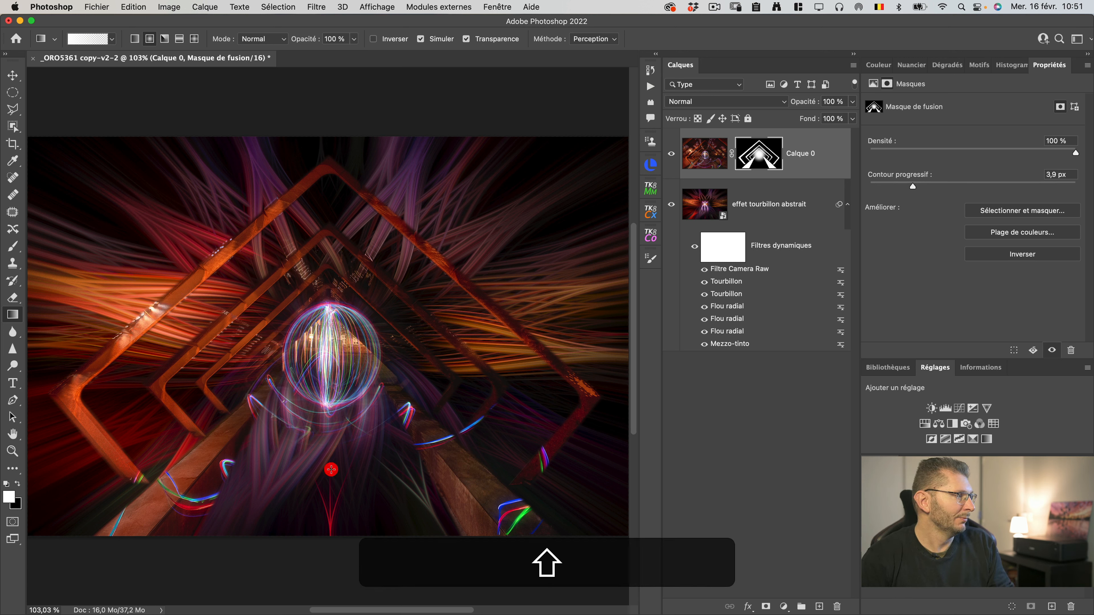
pyautogui.keyDown('shift'); pyautogui.click(330, 469); pyautogui.keyUp('shift')
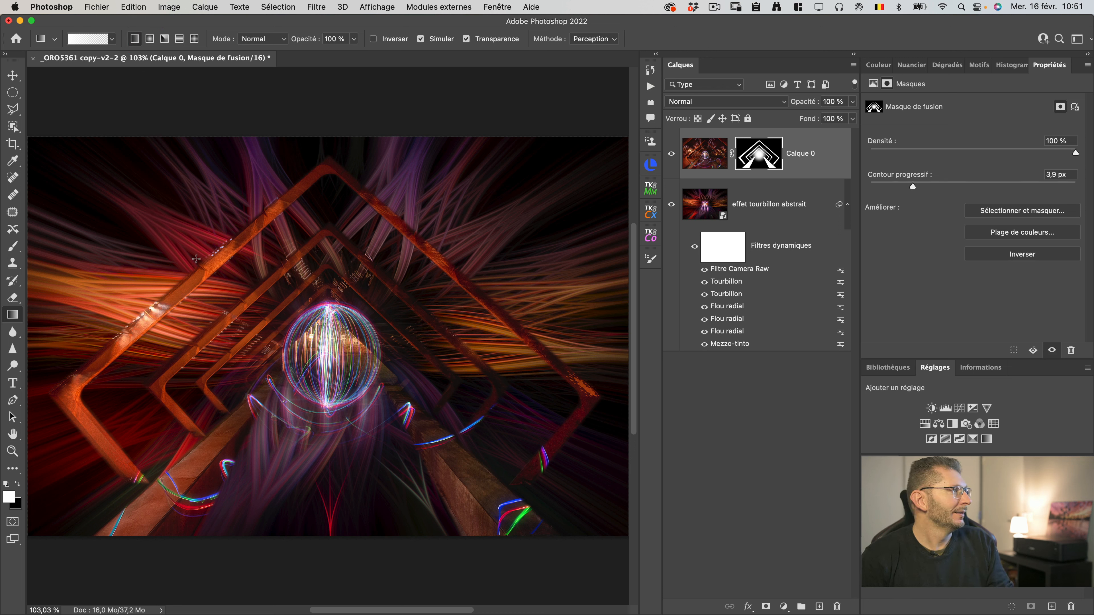
pyautogui.press('x')
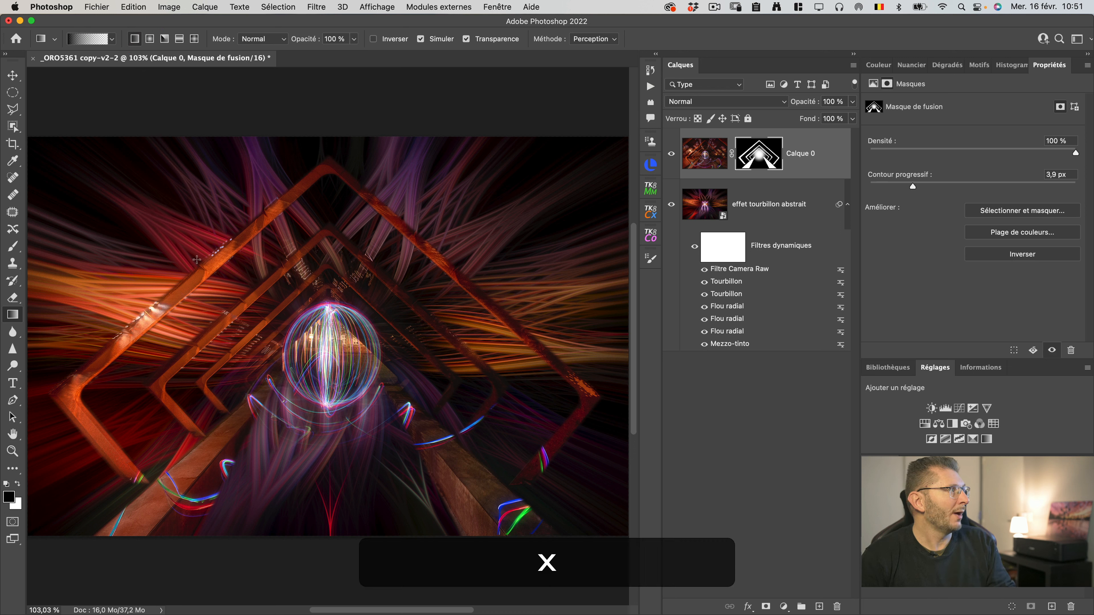
# Step: Try a black linear gradient on the mask along the floor ledge on the photo's left side, and undo it
pyautogui.moveTo(193, 255); pyautogui.dragTo(221, 265)
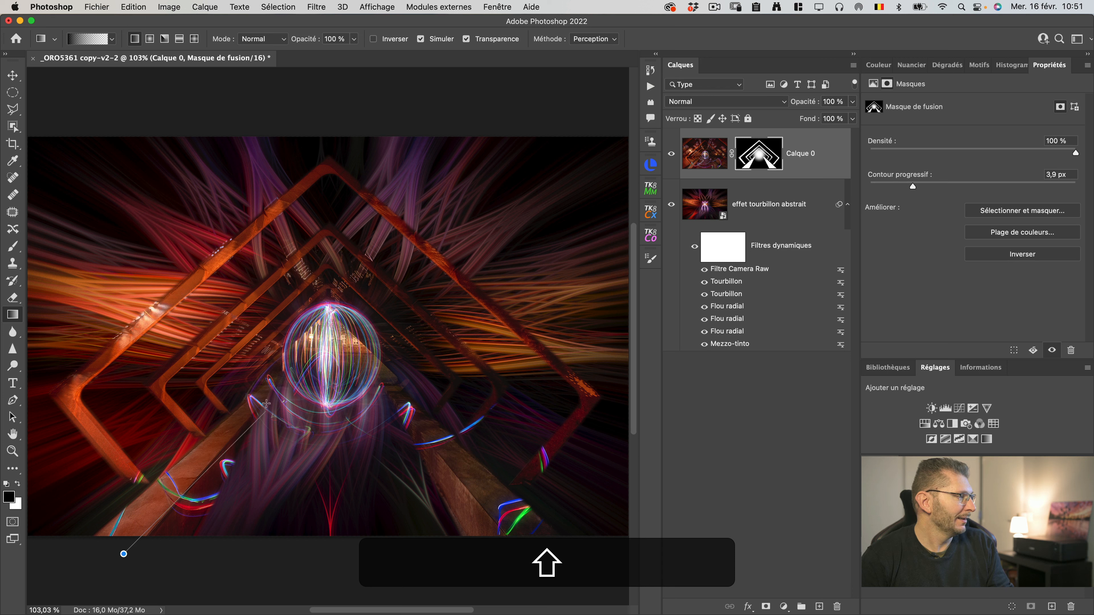
pyautogui.moveTo(266, 402); pyautogui.dragTo(266, 403)
pyautogui.press('super+z')
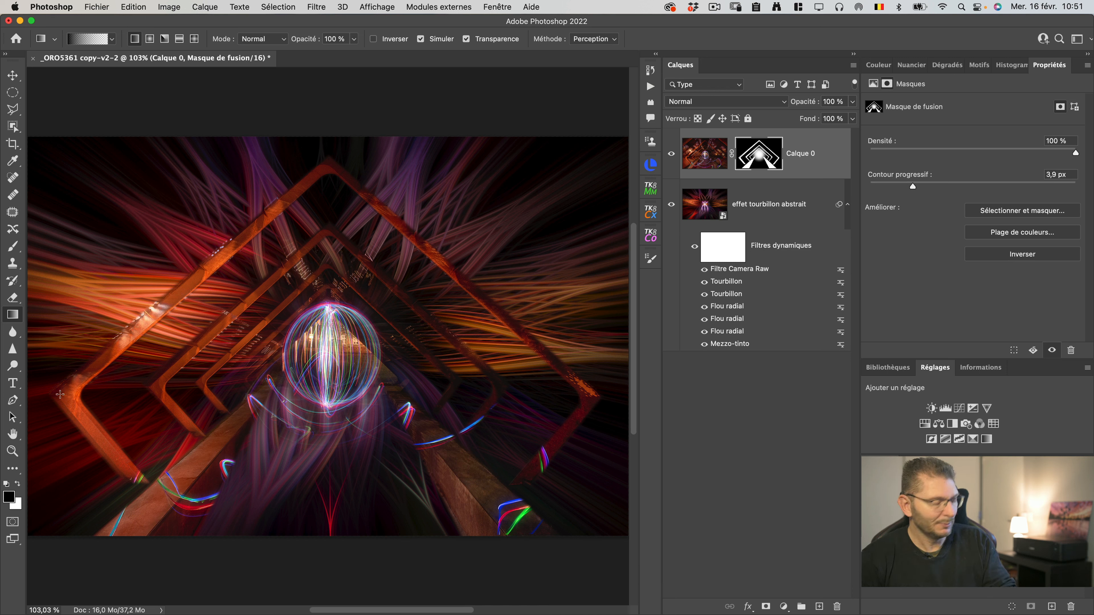
# Step: Fade the lower ends of both floor ledges into the swirl with black radial gradients on the Calque 0 mask
pyautogui.click(150, 38)
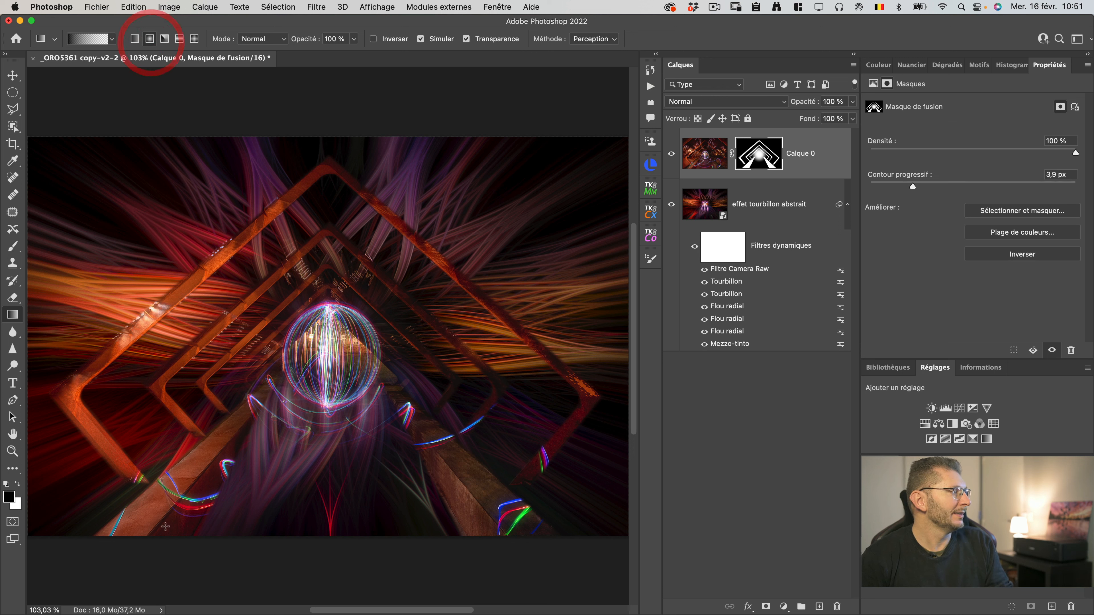
pyautogui.moveTo(135, 555); pyautogui.dragTo(220, 440)
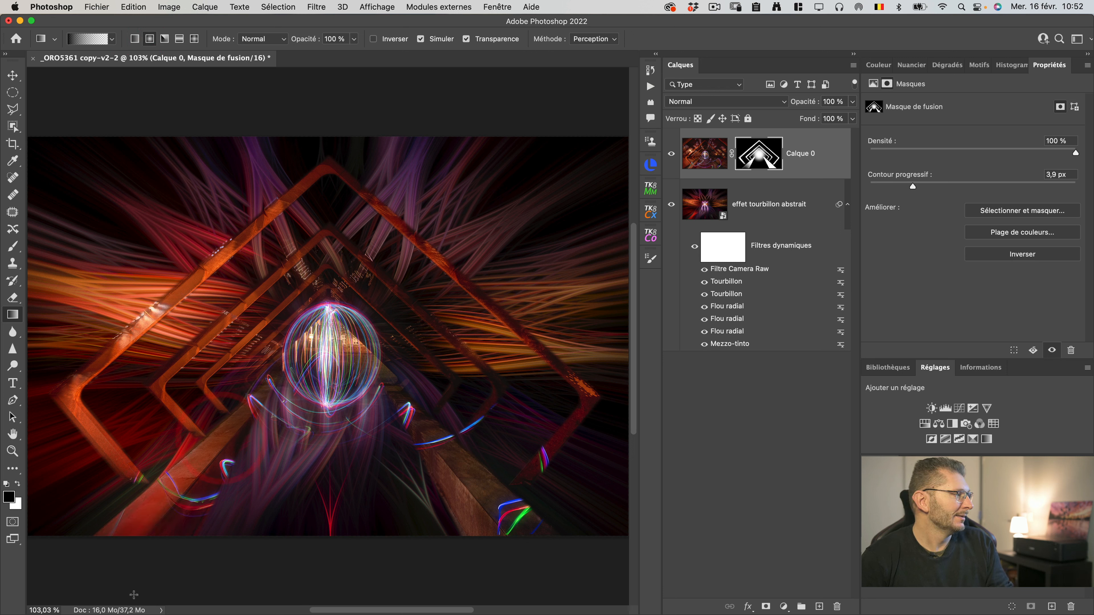
pyautogui.moveTo(148, 532); pyautogui.dragTo(232, 444)
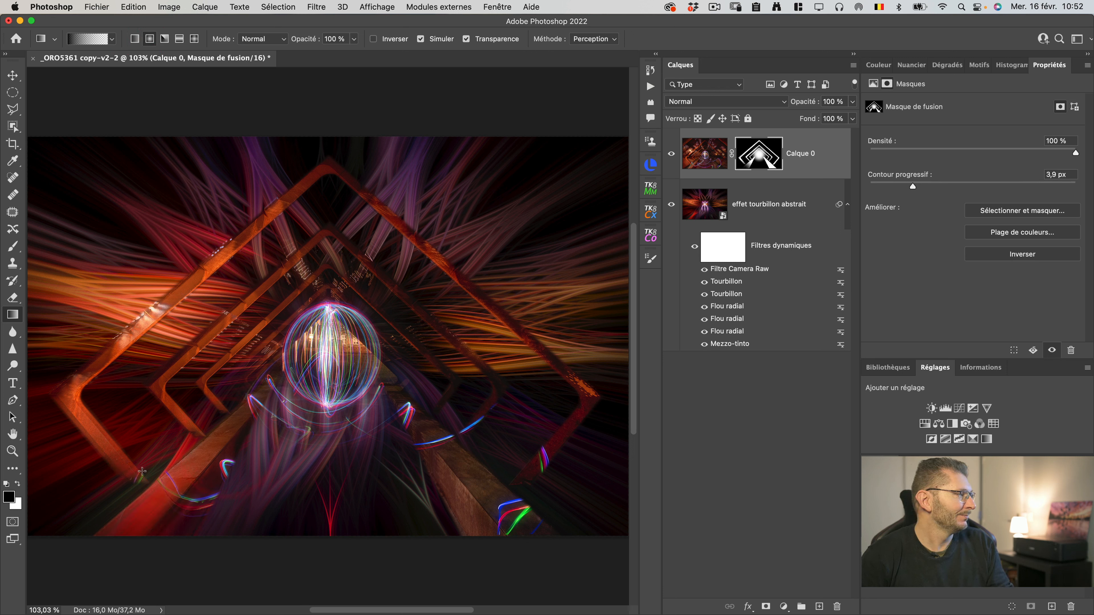
pyautogui.moveTo(524, 536); pyautogui.dragTo(444, 457)
pyautogui.moveTo(501, 578); pyautogui.dragTo(440, 446)
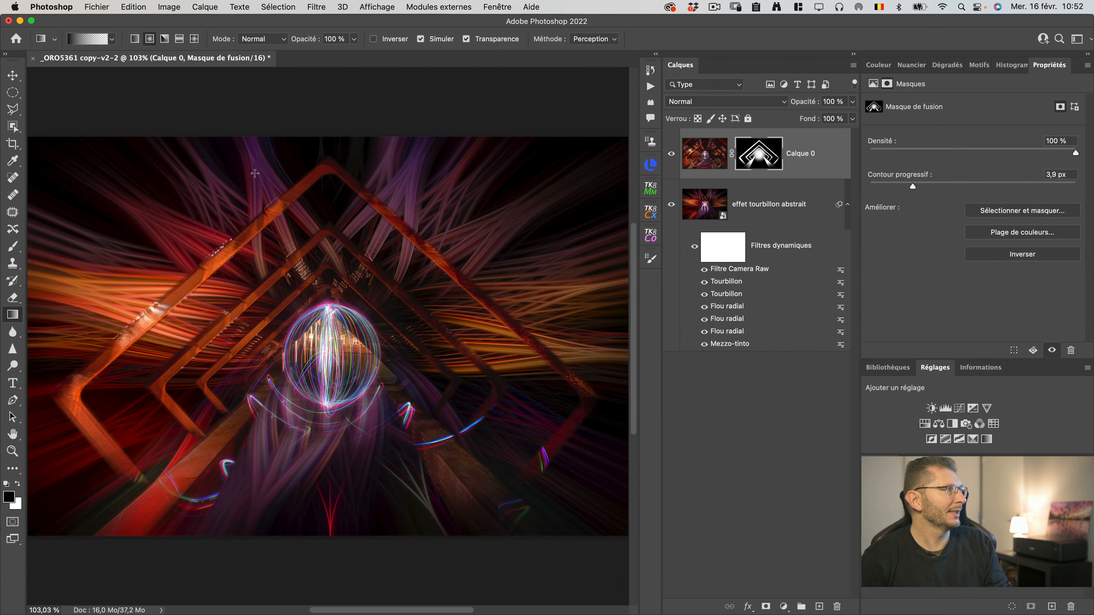
# Step: Brush black on the Calque 0 mask where swirl strands cross both sides of the outer arch near its peak
pyautogui.press('b')
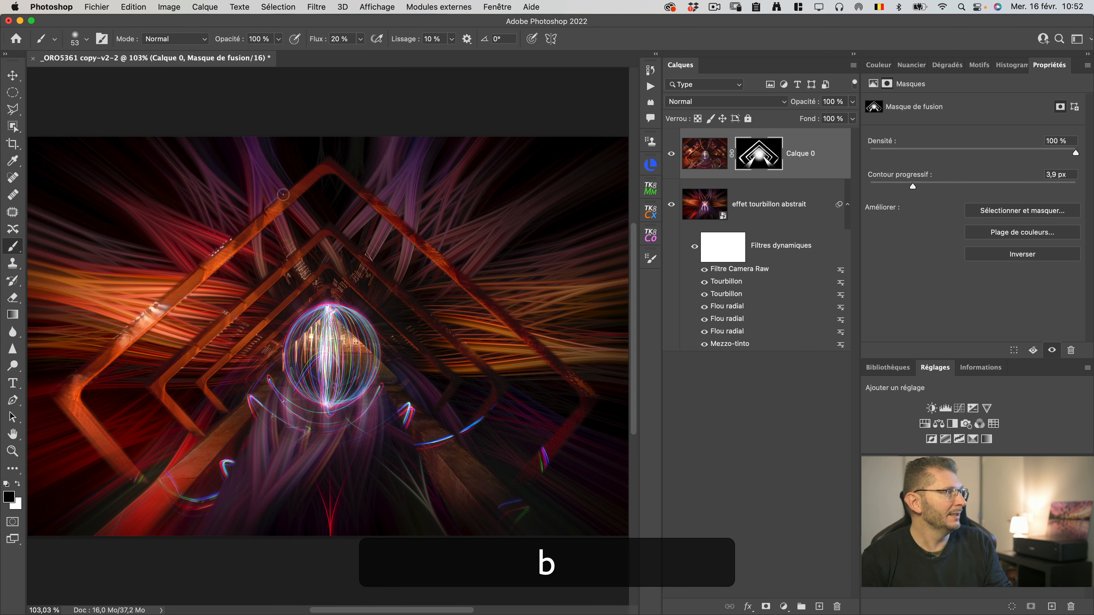
pyautogui.press('z')
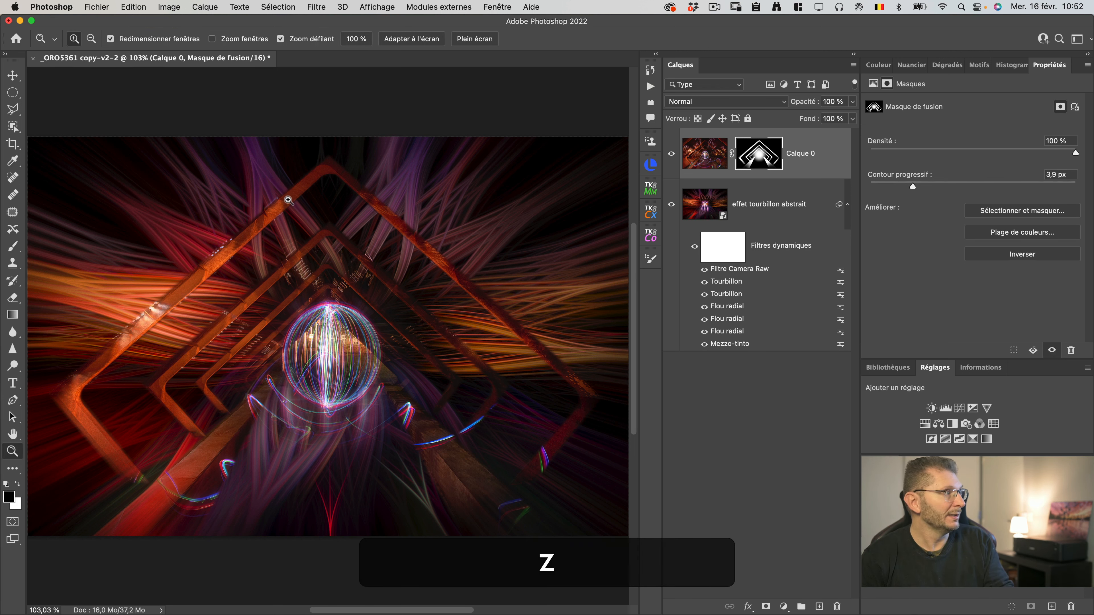
pyautogui.moveTo(301, 199)
pyautogui.mouseDown()
pyautogui.moveTo(352, 198)
pyautogui.moveTo(310, 206)
pyautogui.mouseUp()
pyautogui.press('b')
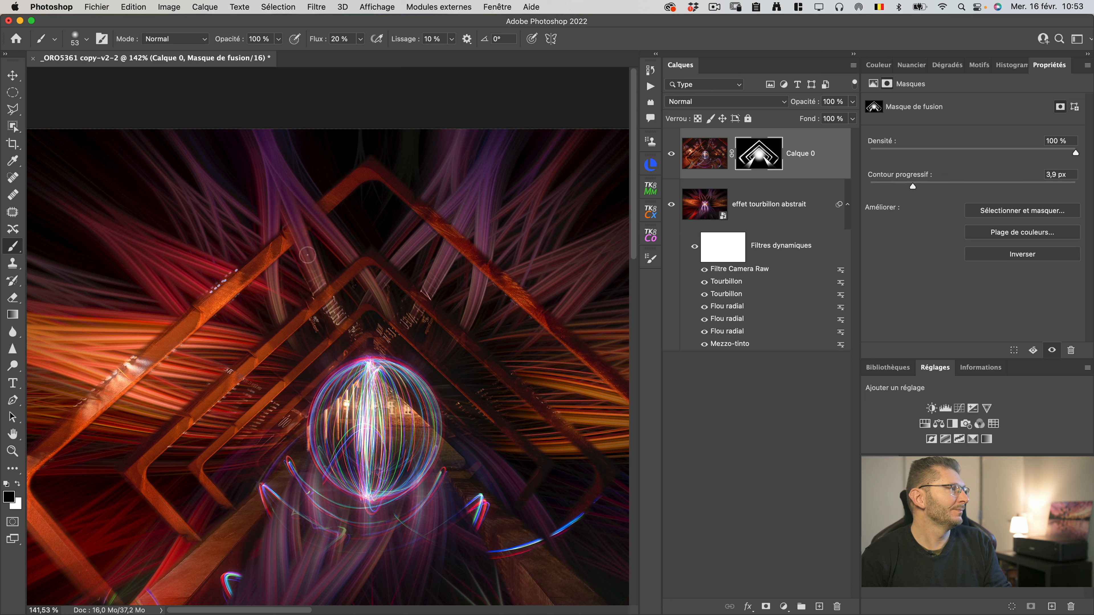
pyautogui.click(299, 252)
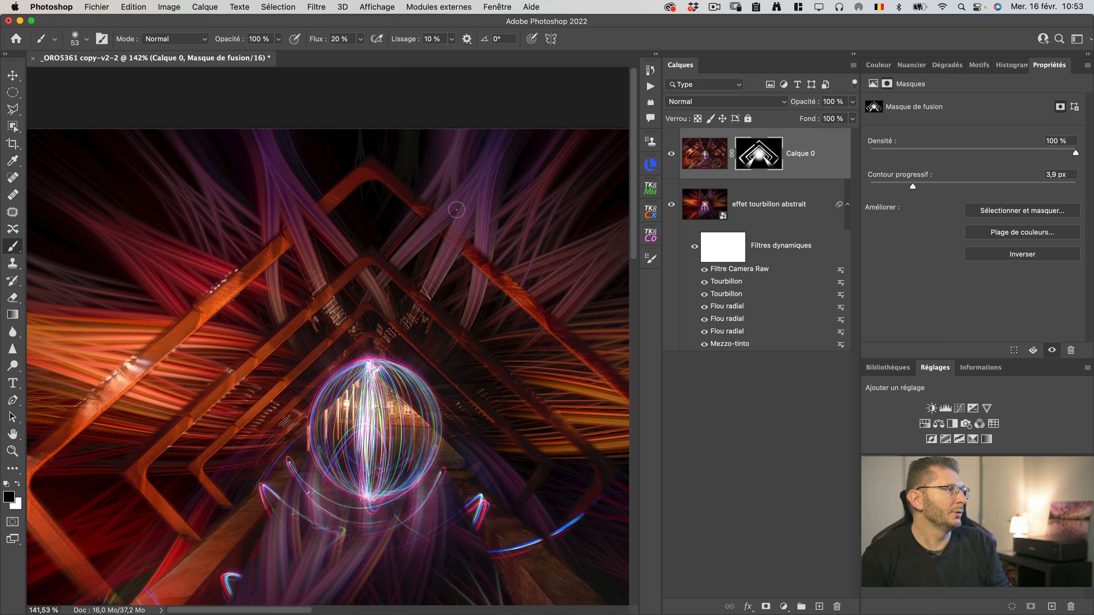
pyautogui.moveTo(457, 223); pyautogui.dragTo(495, 247)
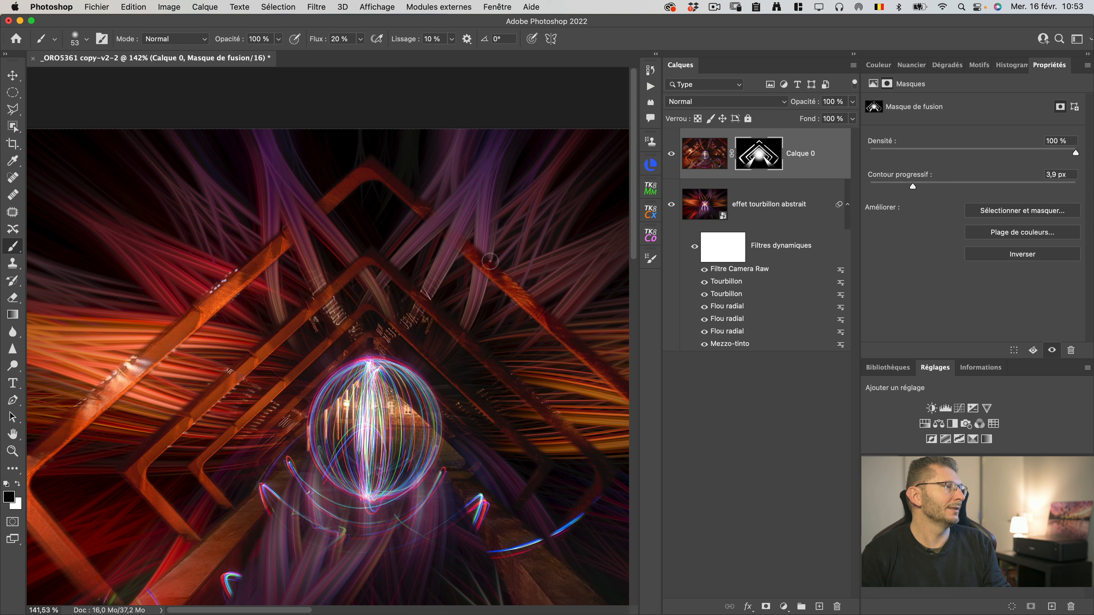
# Step: Brush white at 20% flow on the Calque 0 mask to restore the light trails on both sides of the lower floor
pyautogui.press('super+0')
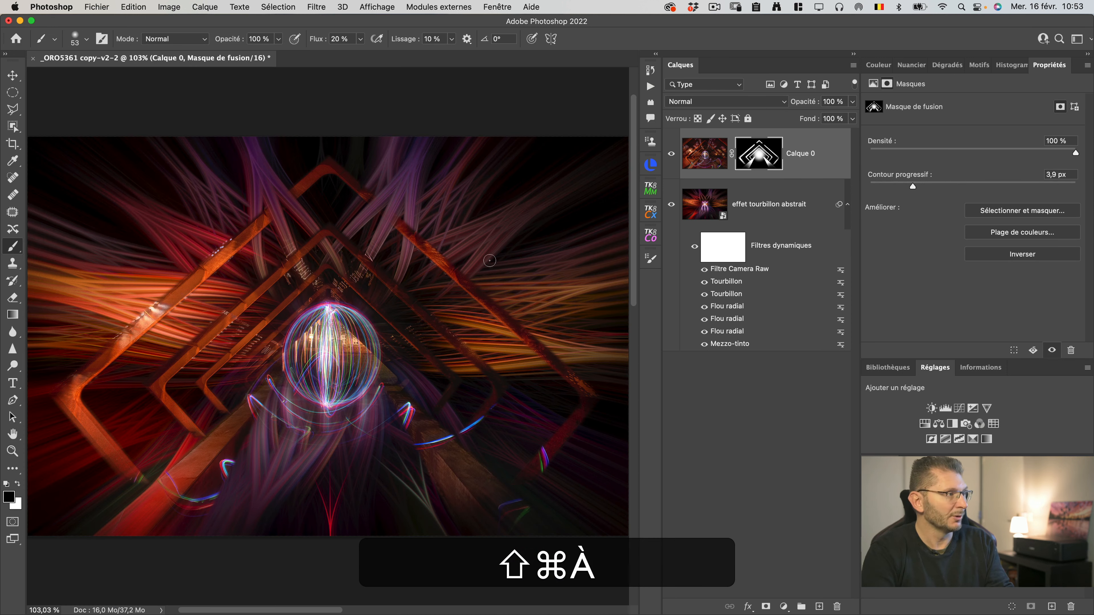
pyautogui.click(672, 155)
pyautogui.click(672, 155)
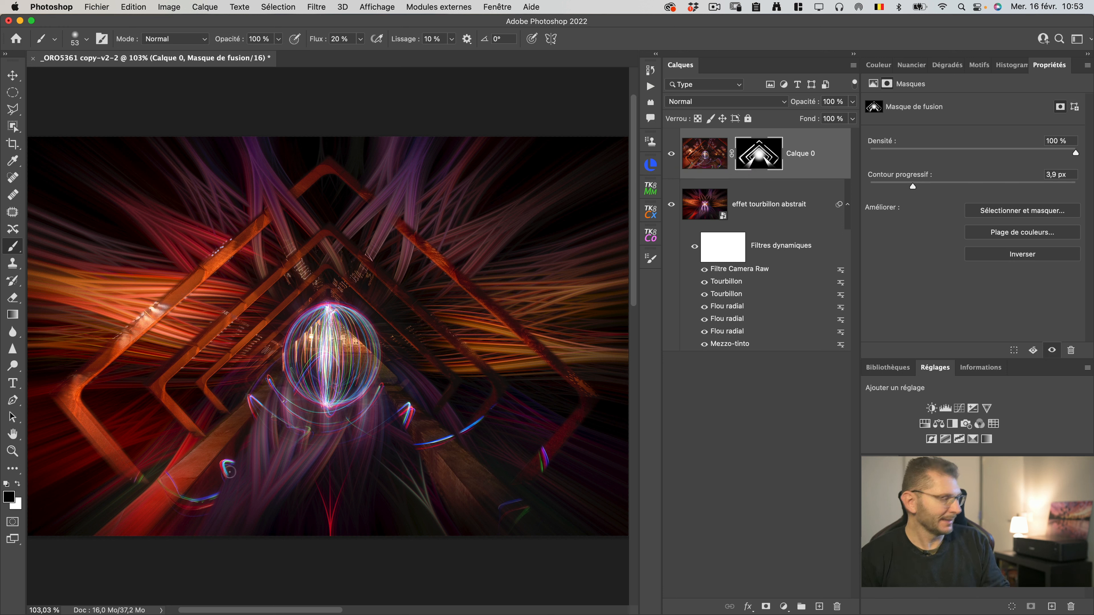
pyautogui.press('b')
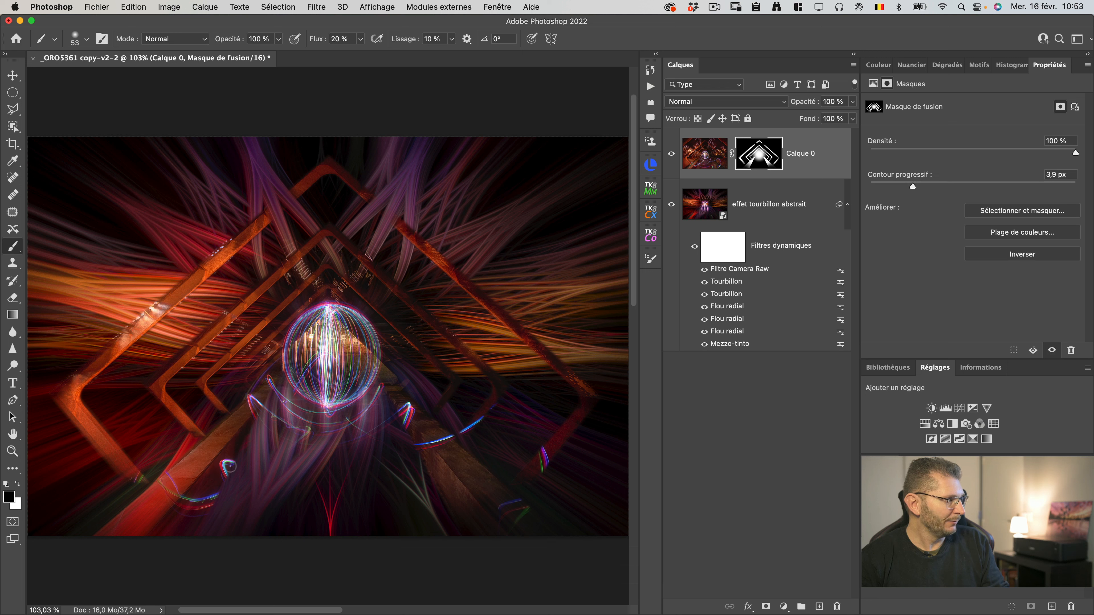
pyautogui.moveTo(229, 466); pyautogui.dragTo(232, 466)
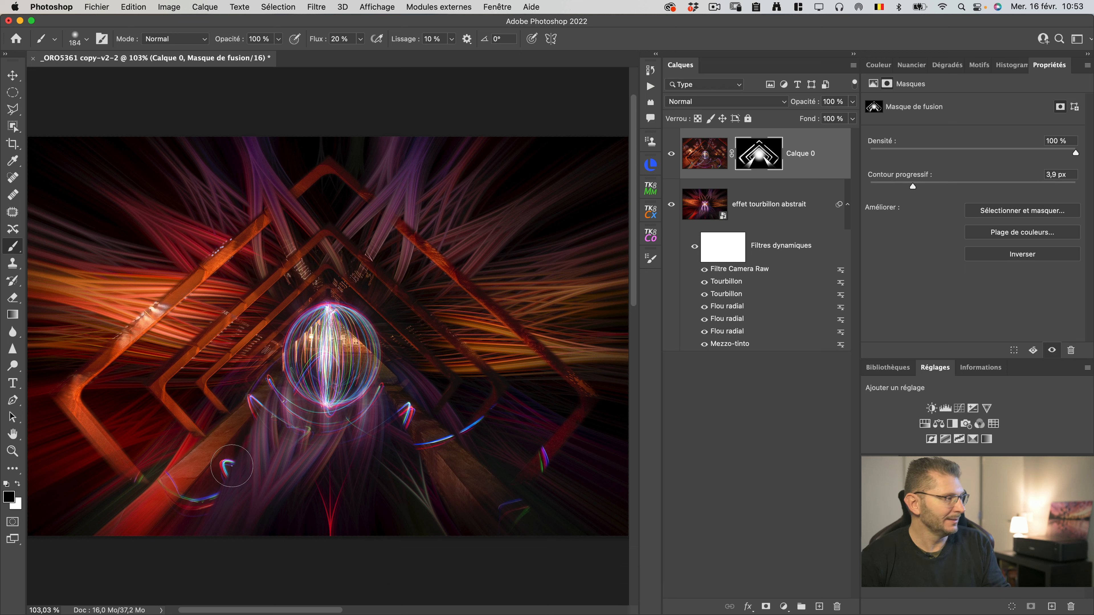
pyautogui.press('x')
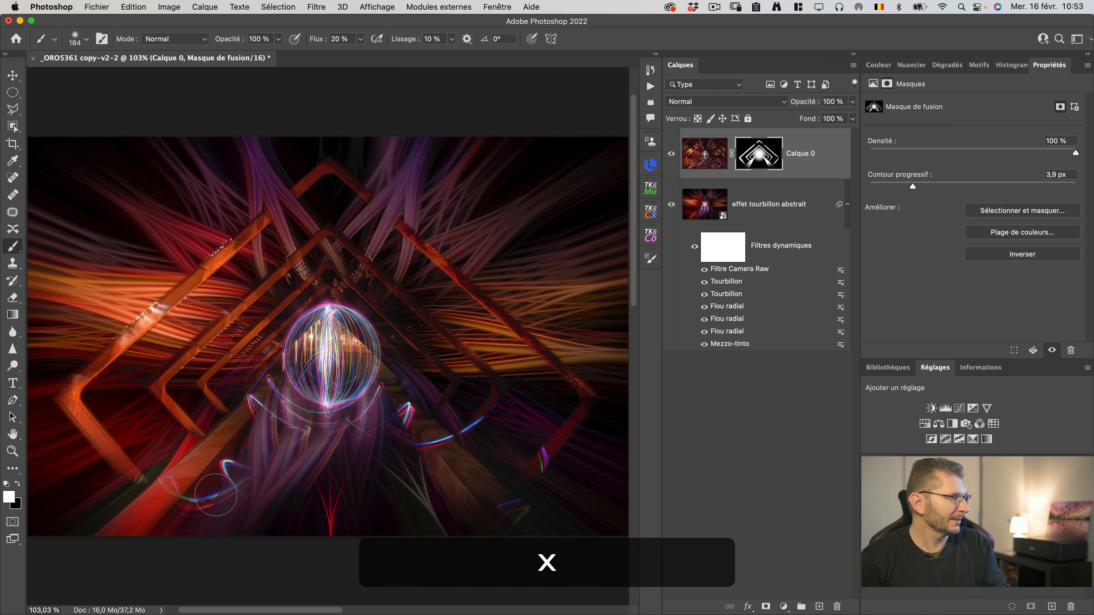
pyautogui.moveTo(236, 483)
pyautogui.mouseDown()
pyautogui.moveTo(306, 431)
pyautogui.moveTo(296, 440)
pyautogui.mouseUp()
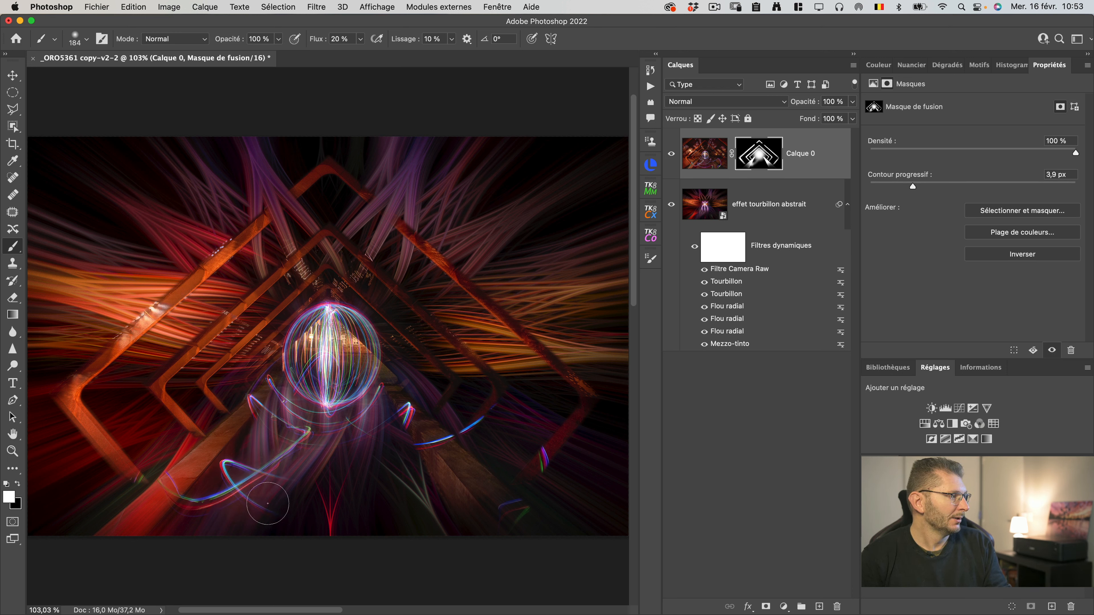
pyautogui.moveTo(511, 507)
pyautogui.mouseDown()
pyautogui.moveTo(520, 513)
pyautogui.moveTo(508, 506)
pyautogui.moveTo(551, 491)
pyautogui.moveTo(545, 448)
pyautogui.moveTo(526, 408)
pyautogui.moveTo(498, 403)
pyautogui.moveTo(479, 424)
pyautogui.moveTo(545, 487)
pyautogui.moveTo(499, 547)
pyautogui.mouseUp()
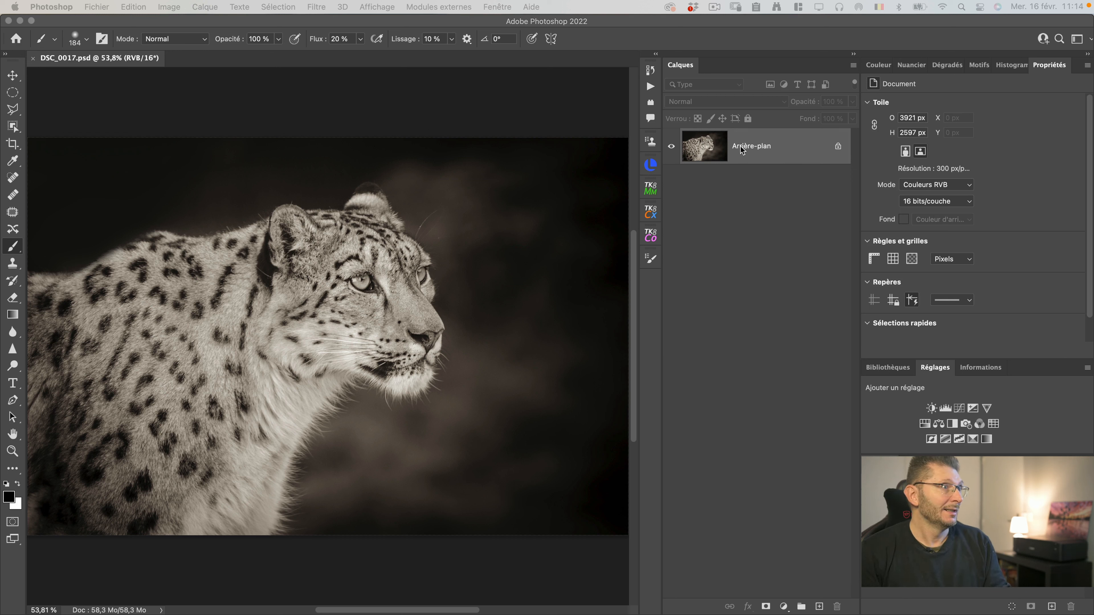
# Step: Run the recorded swirl-effect action on the snow leopard's Arrière-plan layer, accepting both Tourbillon filter settings
pyautogui.click(739, 147)
pyautogui.click(651, 86)
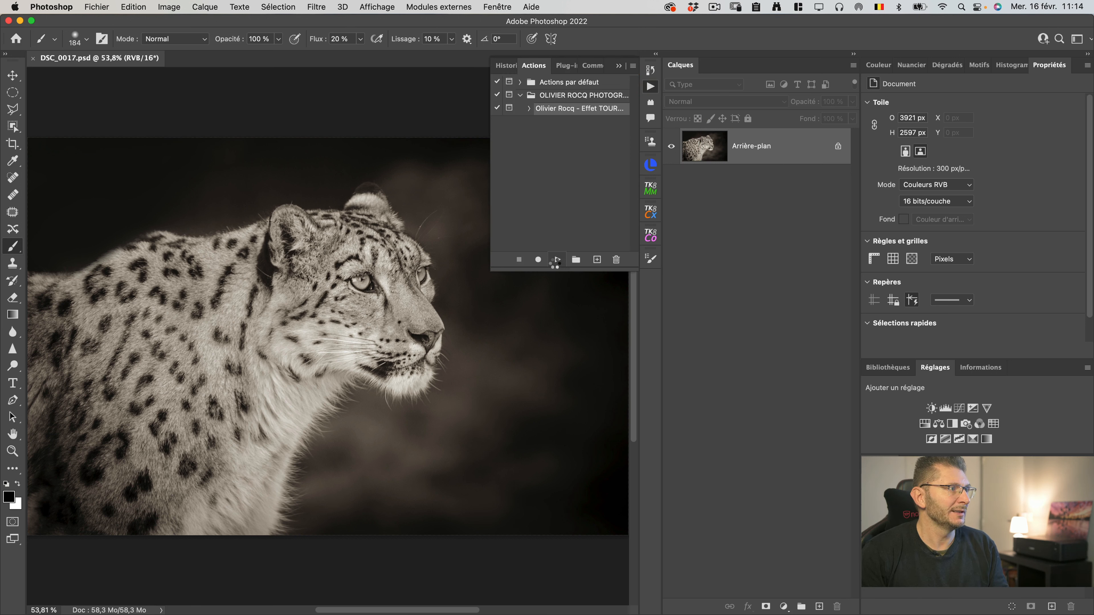
pyautogui.click(556, 260)
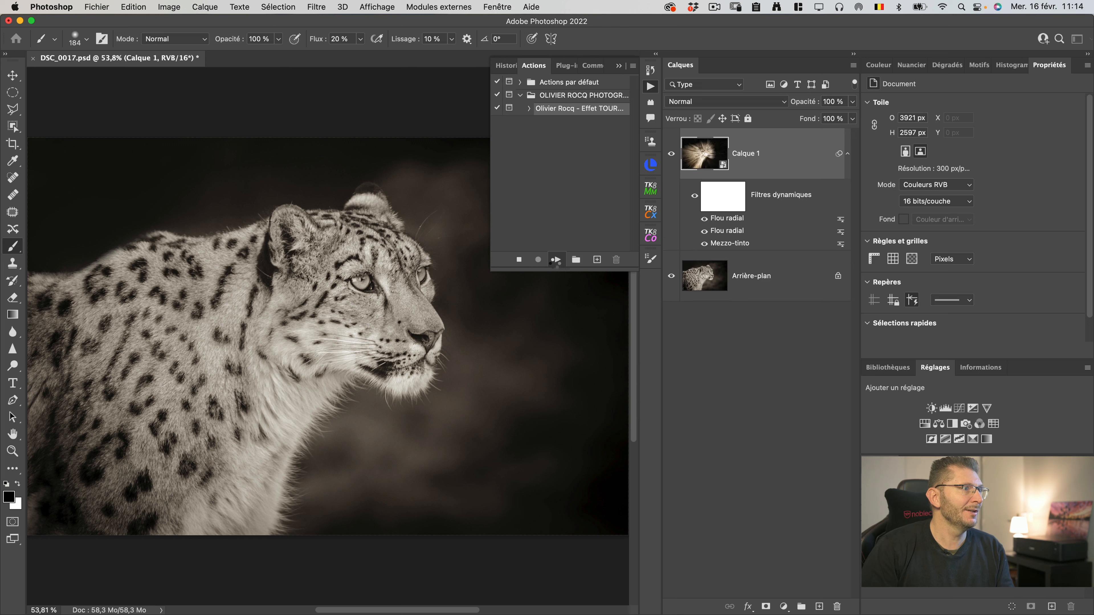
pyautogui.click(648, 219)
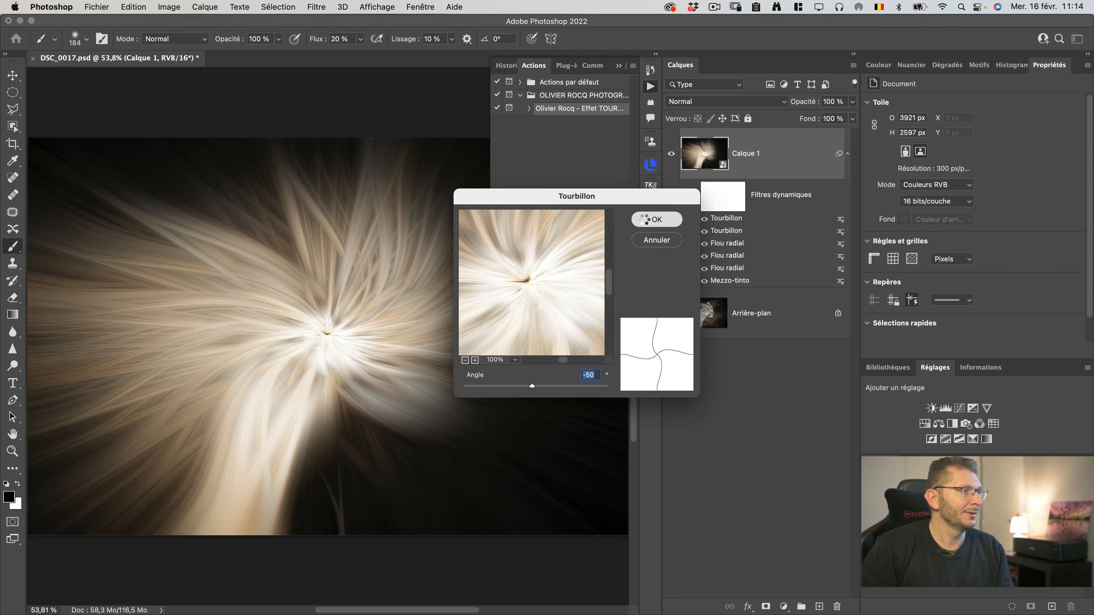
pyautogui.click(648, 219)
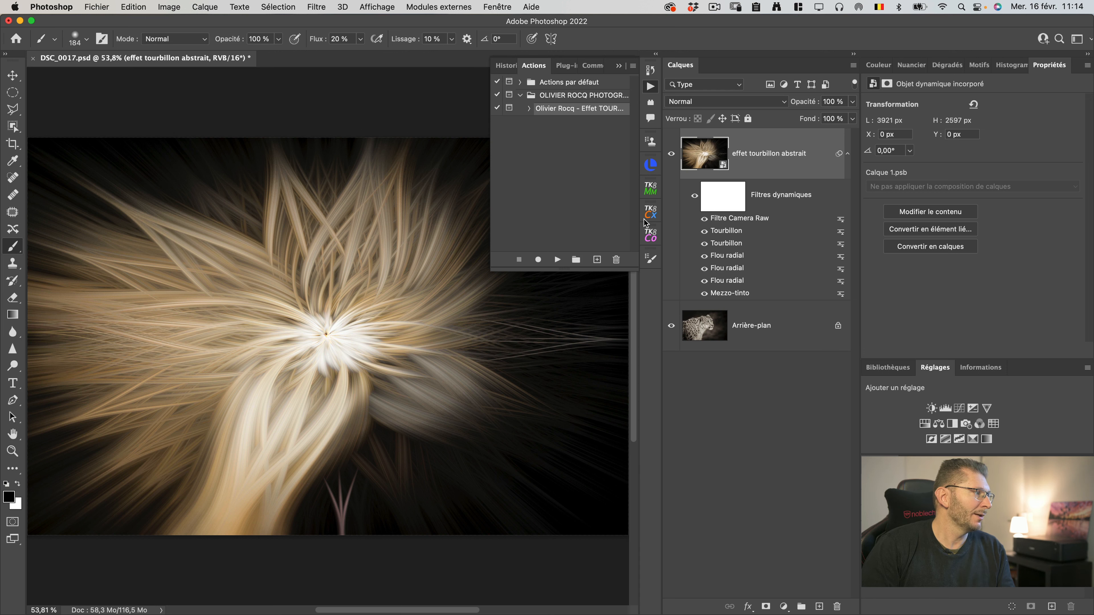
pyautogui.click(619, 67)
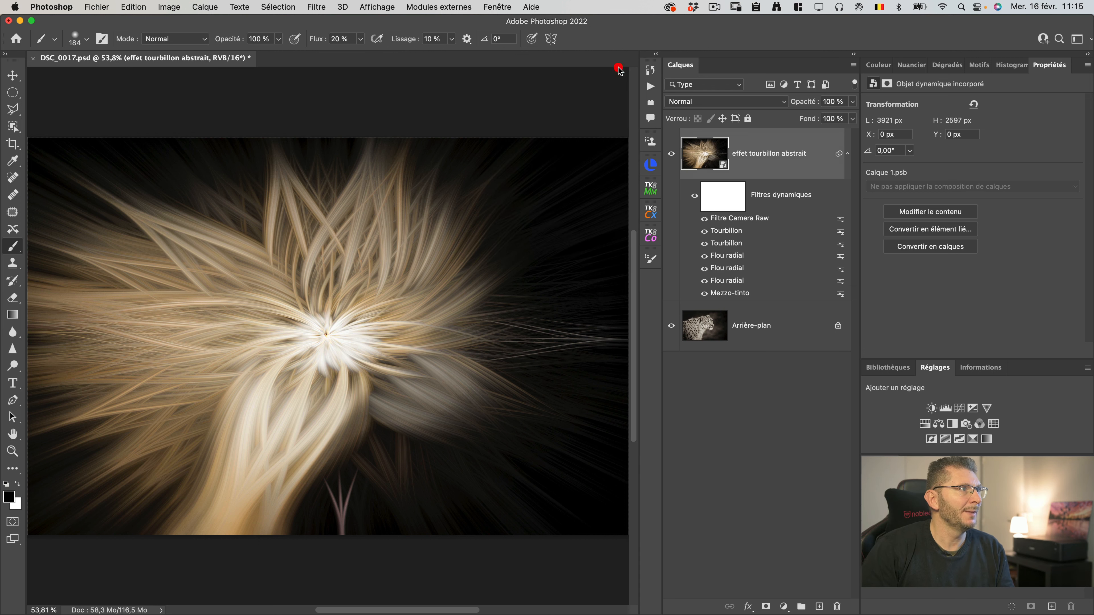
# Step: Hide the swirl layer, select the leopard on Arrière-plan with Select Subject, and check the selection in Quick Mask
pyautogui.click(670, 155)
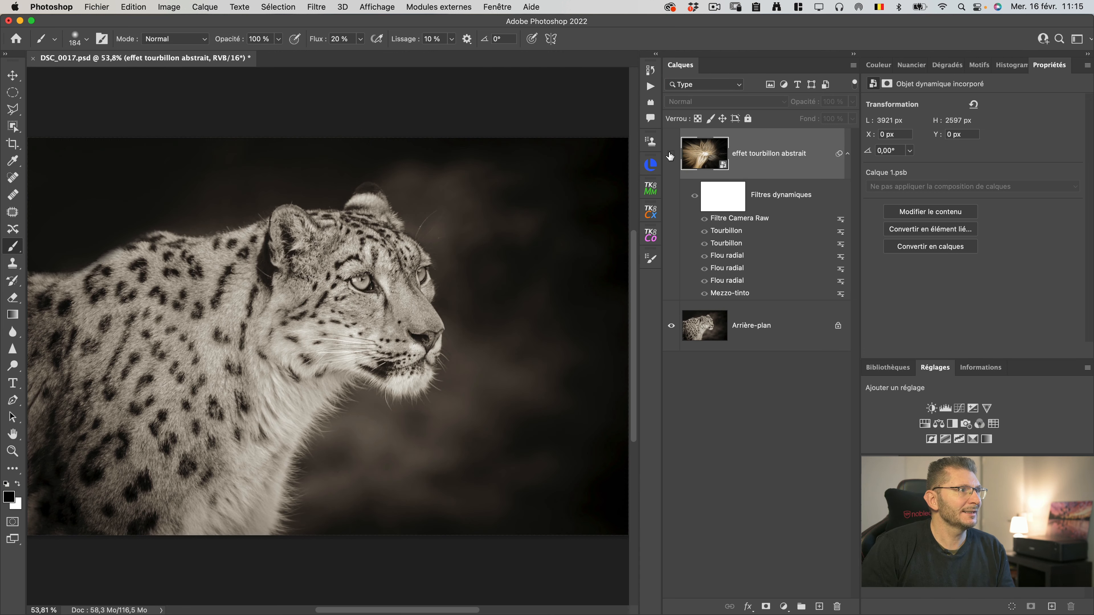
pyautogui.click(747, 332)
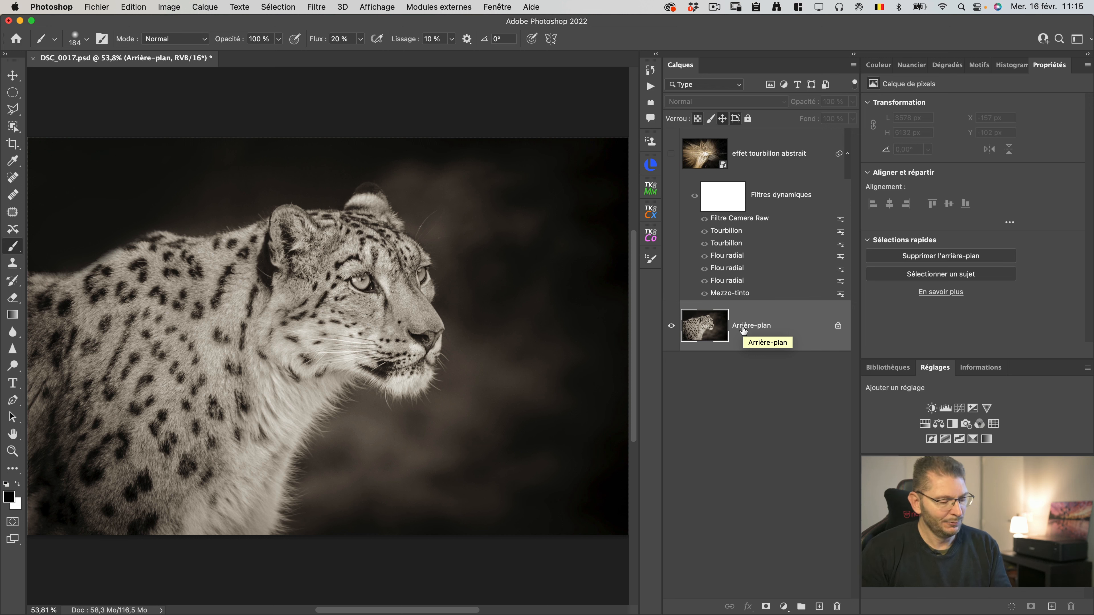
pyautogui.press('w')
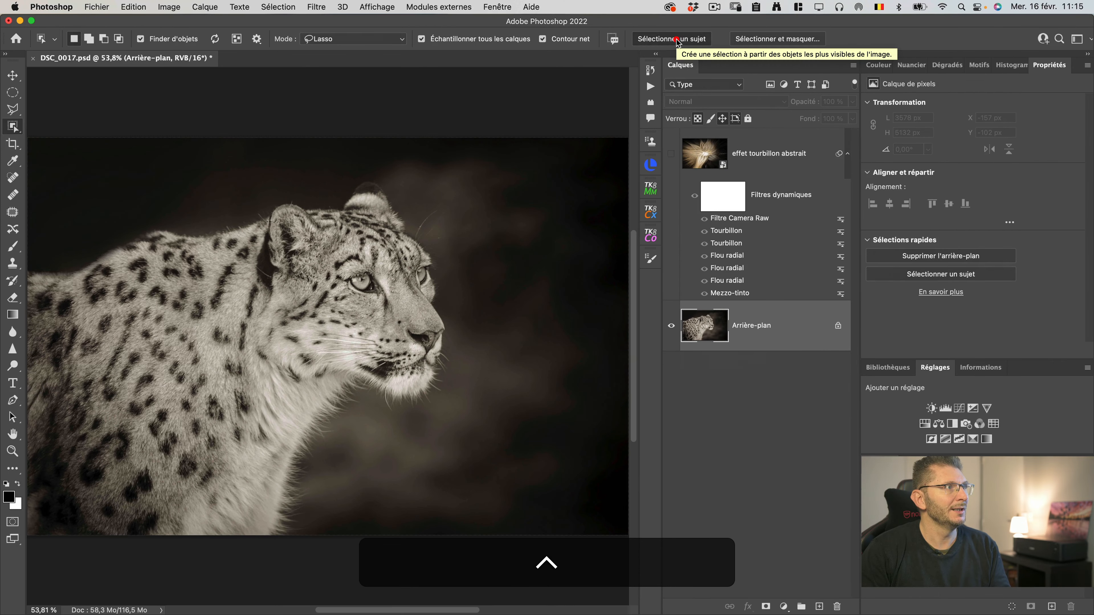
pyautogui.click(676, 39)
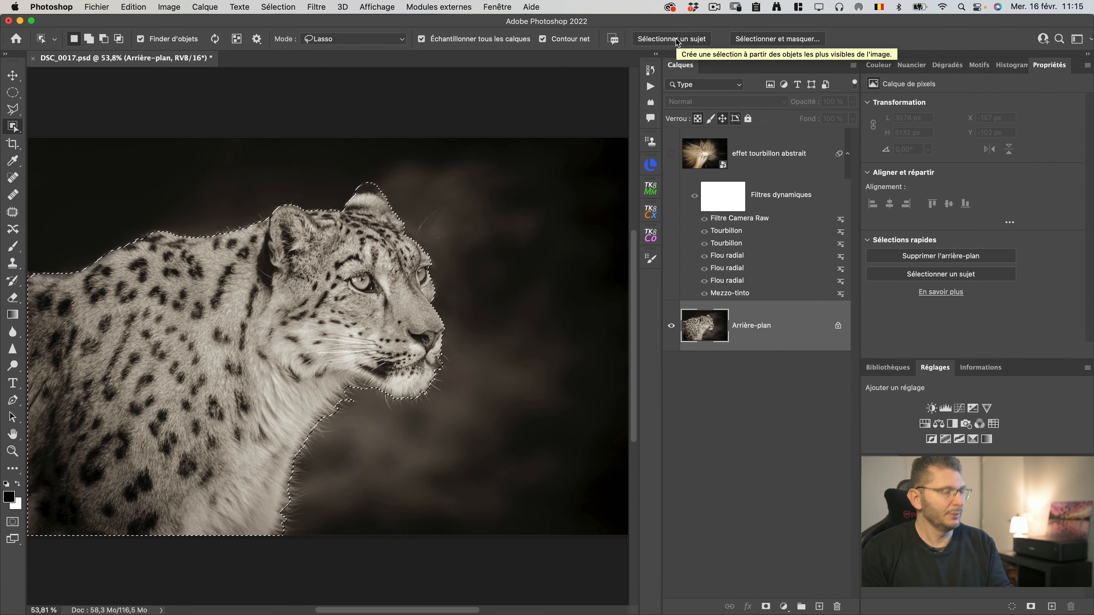
pyautogui.press('q')
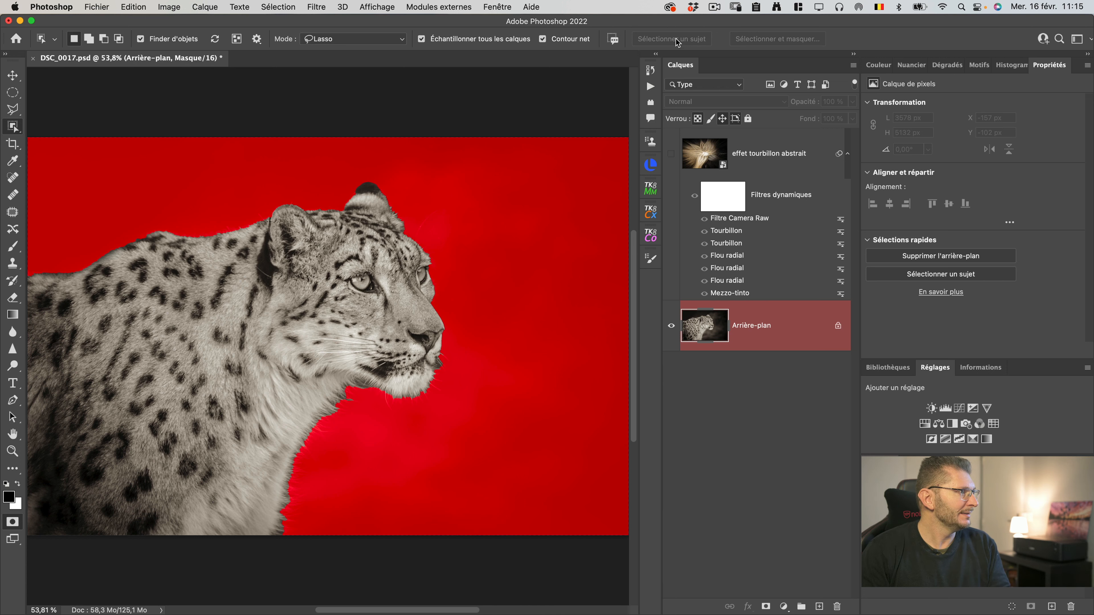
pyautogui.press('q')
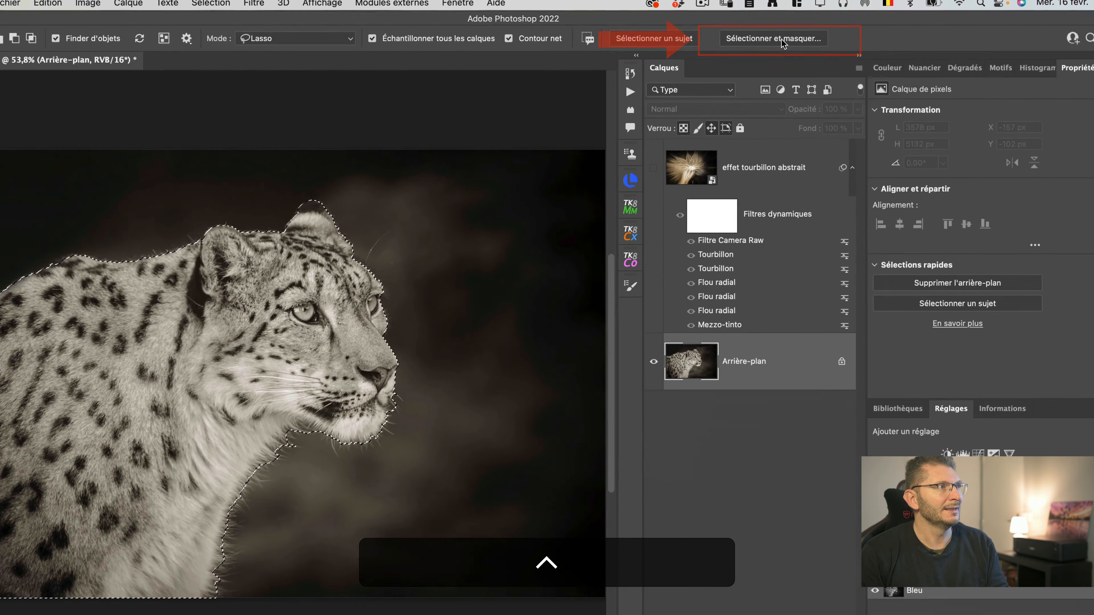
# Step: Refine the fur outline from the leopard's chest around to its back in Select and Mask, and accept the selection
pyautogui.click(782, 42)
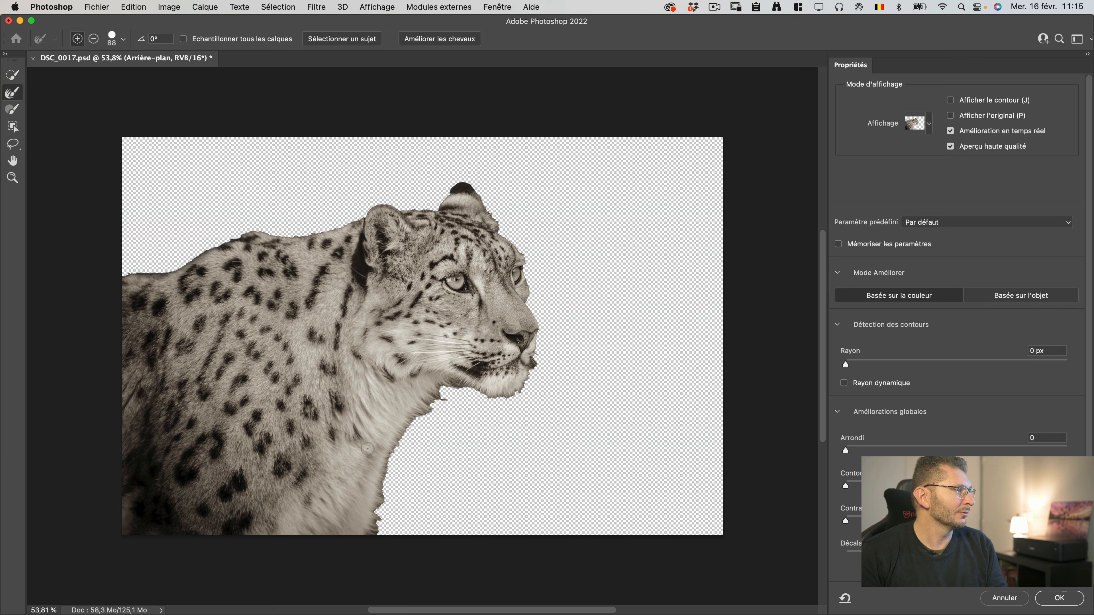
pyautogui.moveTo(410, 438)
pyautogui.mouseDown()
pyautogui.moveTo(376, 538)
pyautogui.moveTo(443, 394)
pyautogui.moveTo(513, 400)
pyautogui.moveTo(530, 382)
pyautogui.moveTo(554, 285)
pyautogui.moveTo(474, 183)
pyautogui.moveTo(262, 237)
pyautogui.moveTo(267, 226)
pyautogui.moveTo(139, 269)
pyautogui.mouseUp()
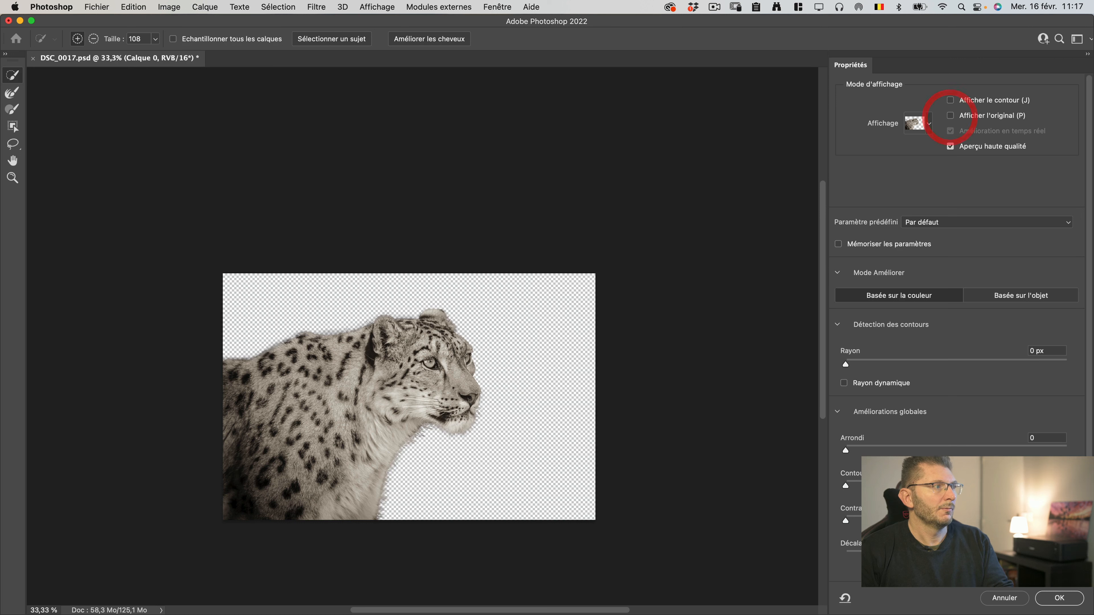
pyautogui.click(1059, 599)
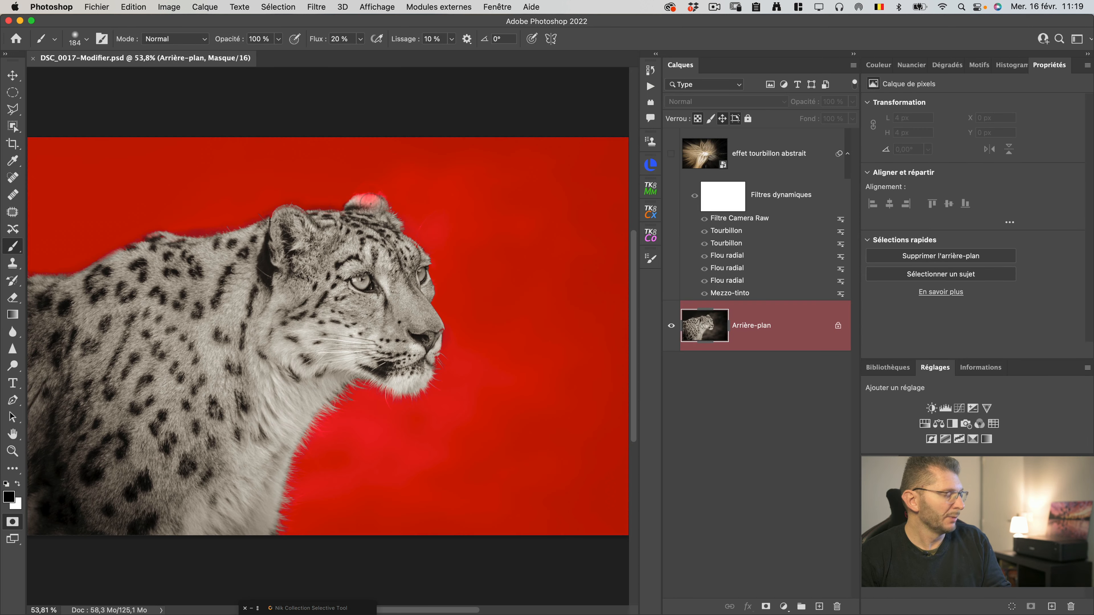
# Step: Paint white in Quick Mask over the leopard's far ear to add it to the selection, and return to the selection
pyautogui.press('q')
pyautogui.press('q')
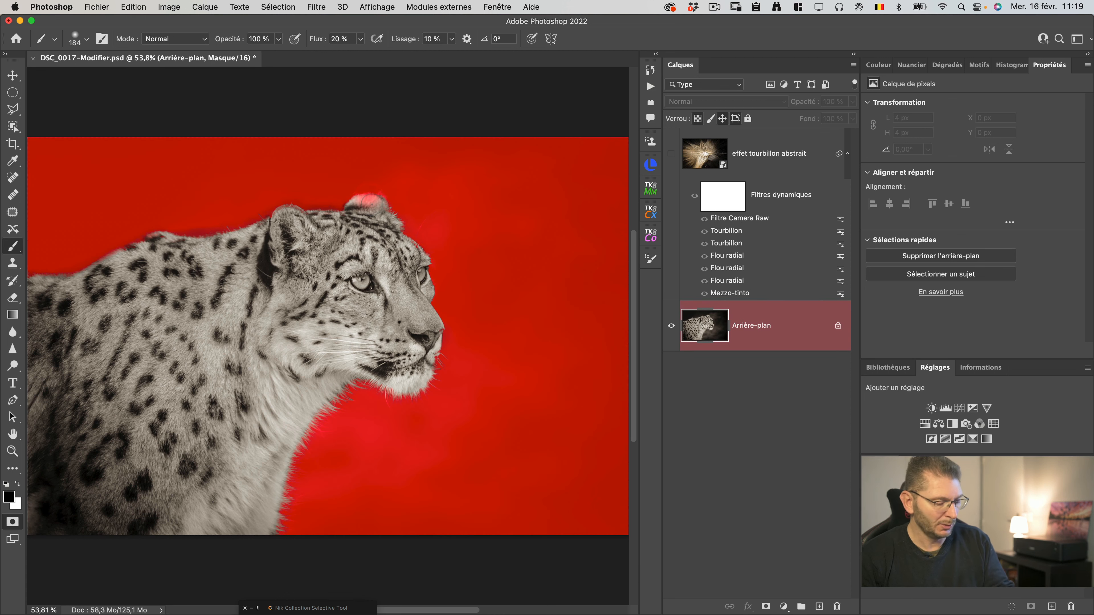
pyautogui.press('b')
pyautogui.press('x')
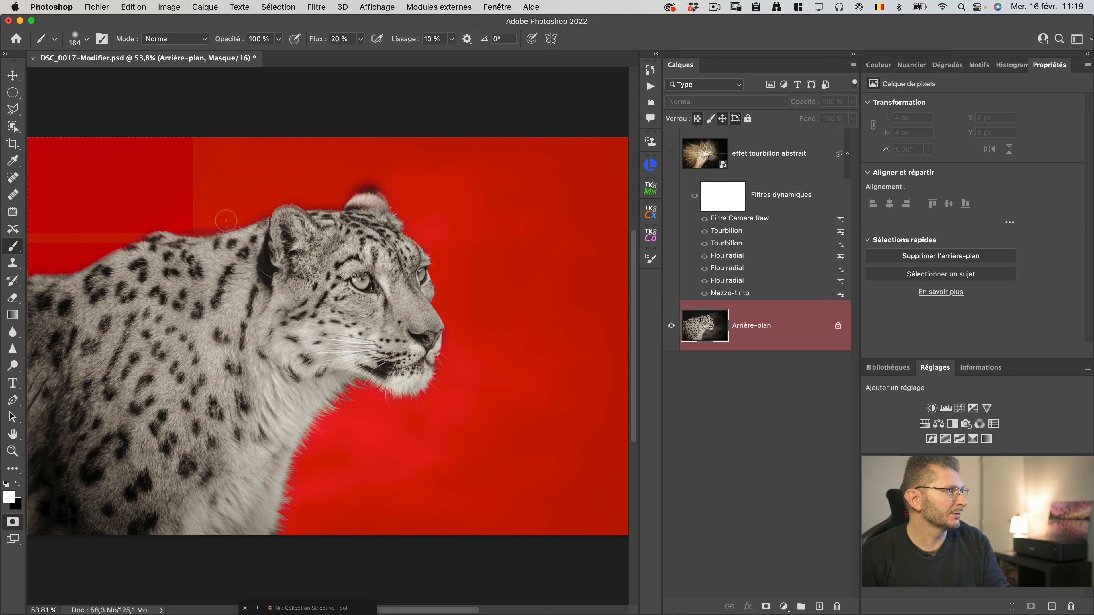
pyautogui.press('q')
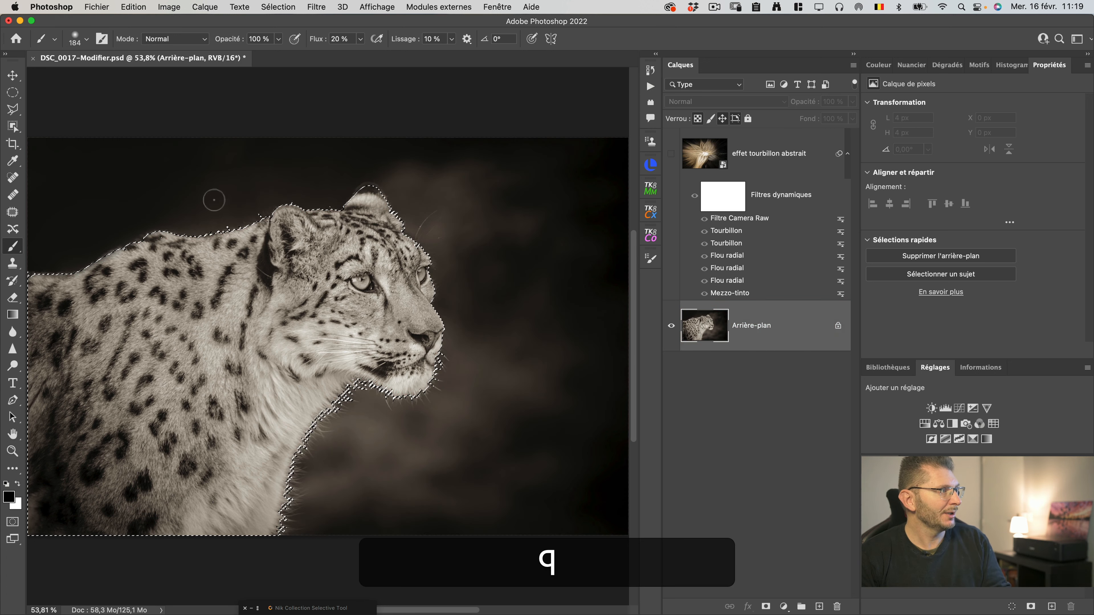
# Step: Mask the photo layer to the leopard selection, and place the effet tourbillon abstrait layer beneath it, made visible
pyautogui.click(765, 607)
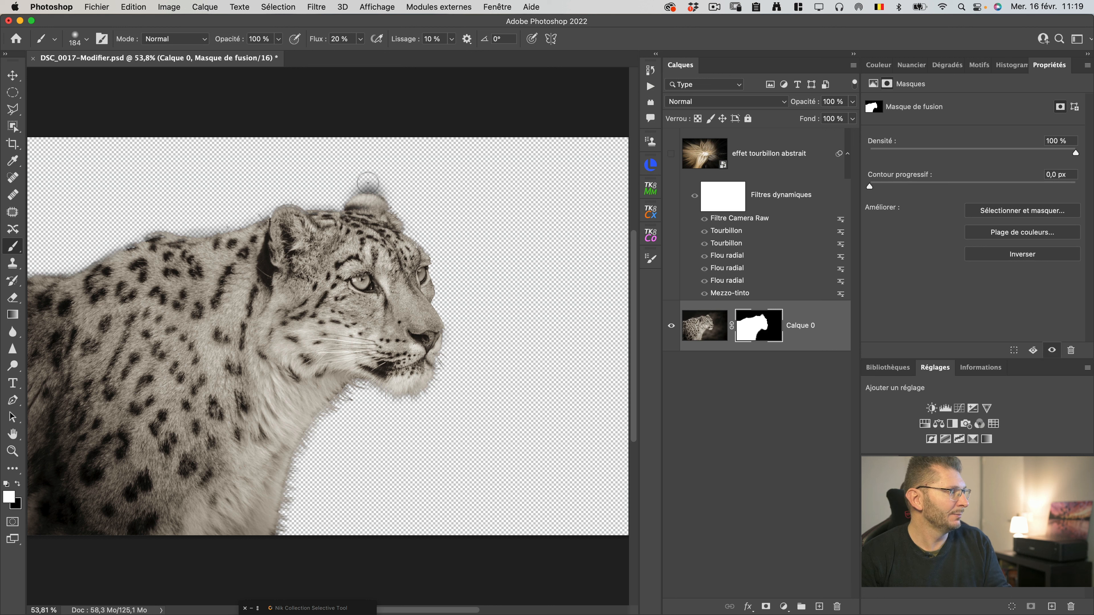
pyautogui.press('x')
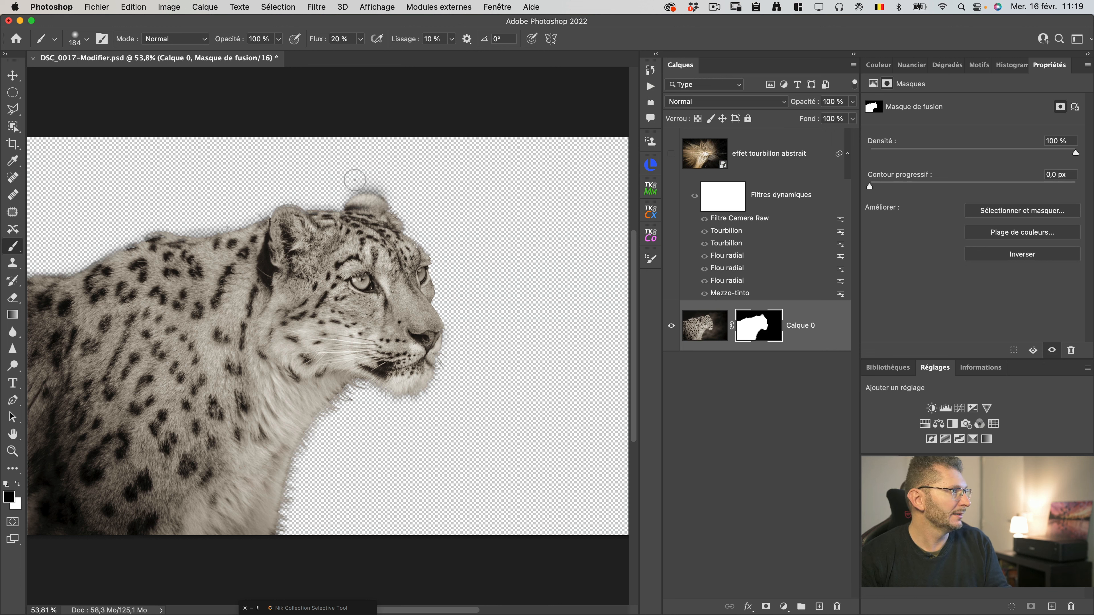
pyautogui.click(748, 161)
pyautogui.moveTo(749, 162); pyautogui.dragTo(750, 351)
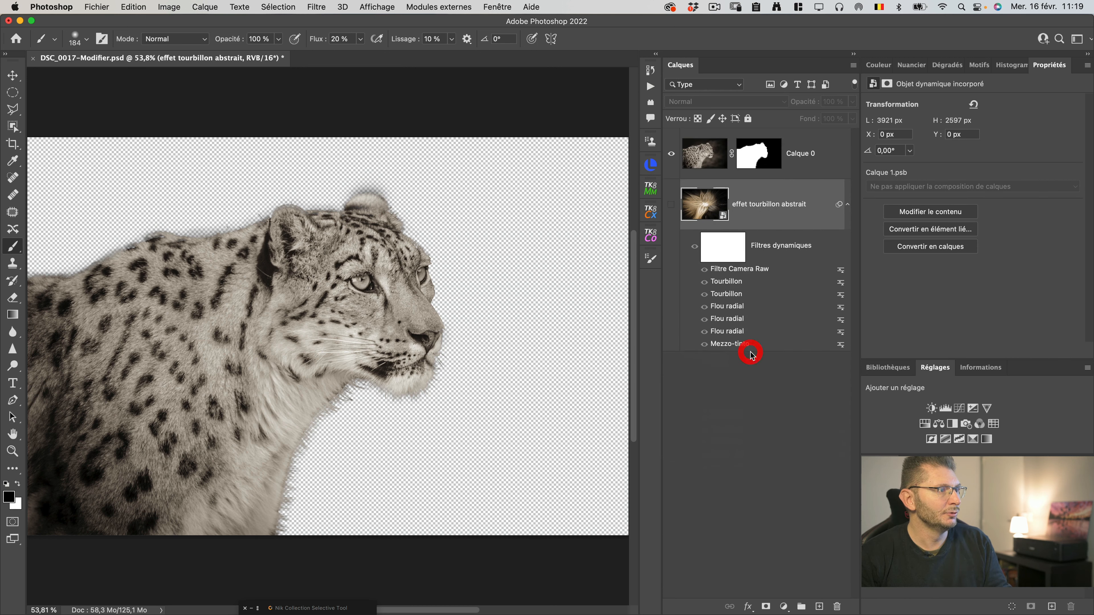
pyautogui.click(672, 206)
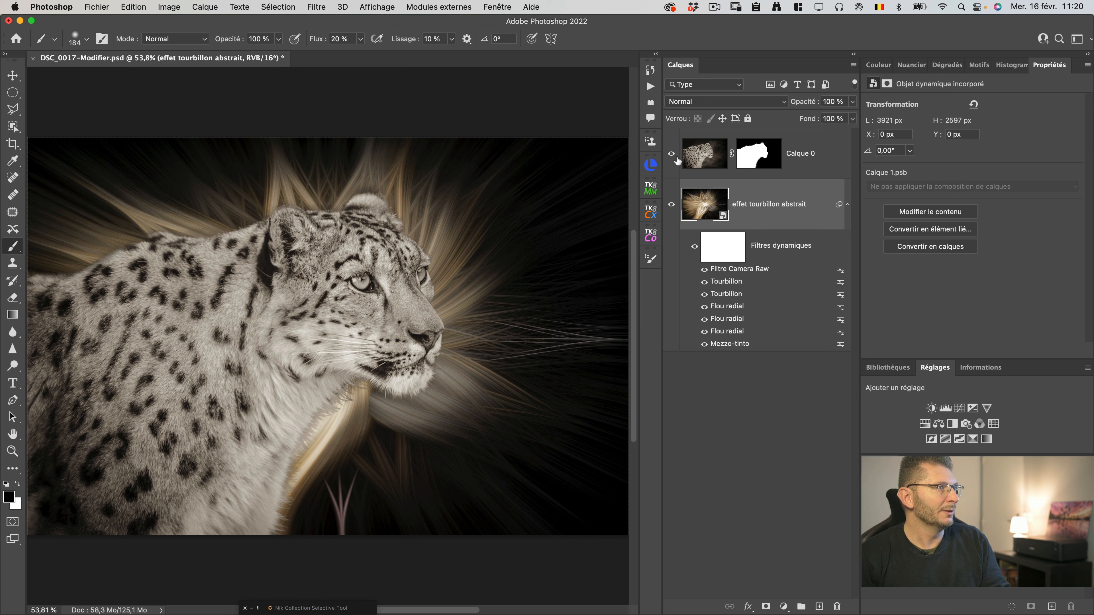
# Step: Shift the masked leopard on Calque 0 about 174 px to the left over the swirl
pyautogui.click(700, 159)
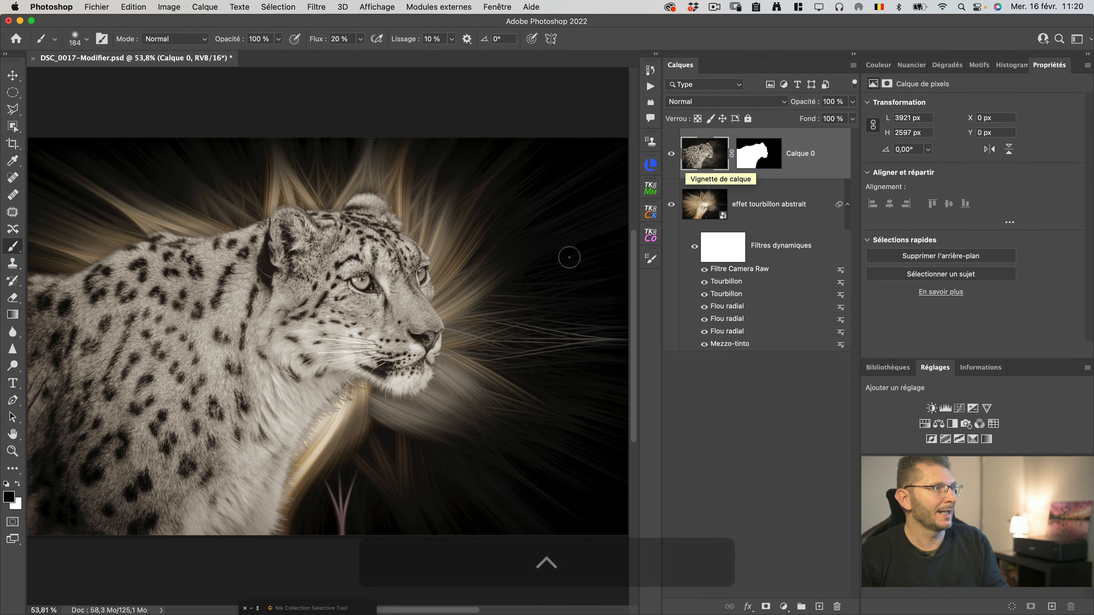
pyautogui.press('v')
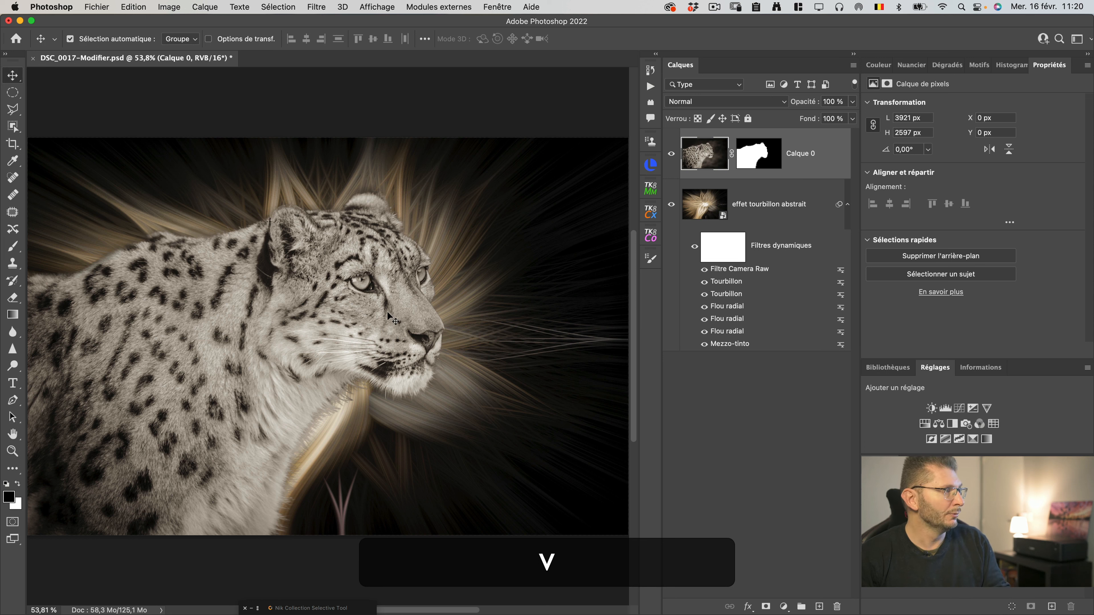
pyautogui.moveTo(388, 313); pyautogui.dragTo(293, 349)
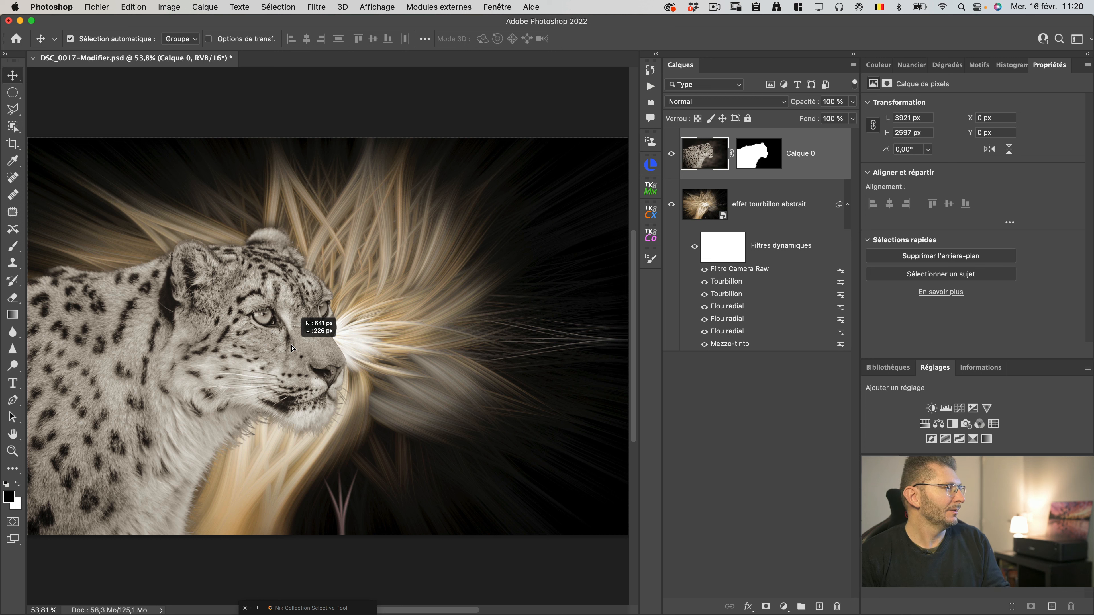
pyautogui.moveTo(292, 349); pyautogui.dragTo(361, 319)
# Step: Scale Calque 0 down to about 3221 × 2133 px and position it at X 0 px, Y 464 px
pyautogui.press('super+t')
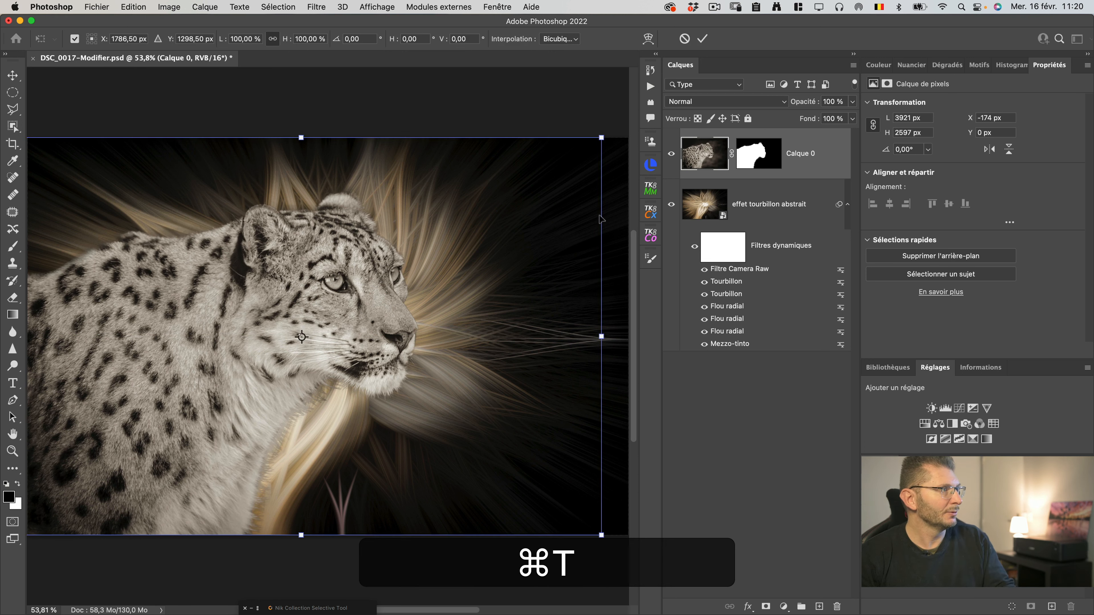
pyautogui.moveTo(601, 139); pyautogui.dragTo(495, 209)
pyautogui.moveTo(369, 363)
pyautogui.mouseDown()
pyautogui.moveTo(365, 354)
pyautogui.moveTo(358, 371)
pyautogui.mouseUp()
pyautogui.moveTo(361, 374); pyautogui.dragTo(399, 368)
pyautogui.press('Return')
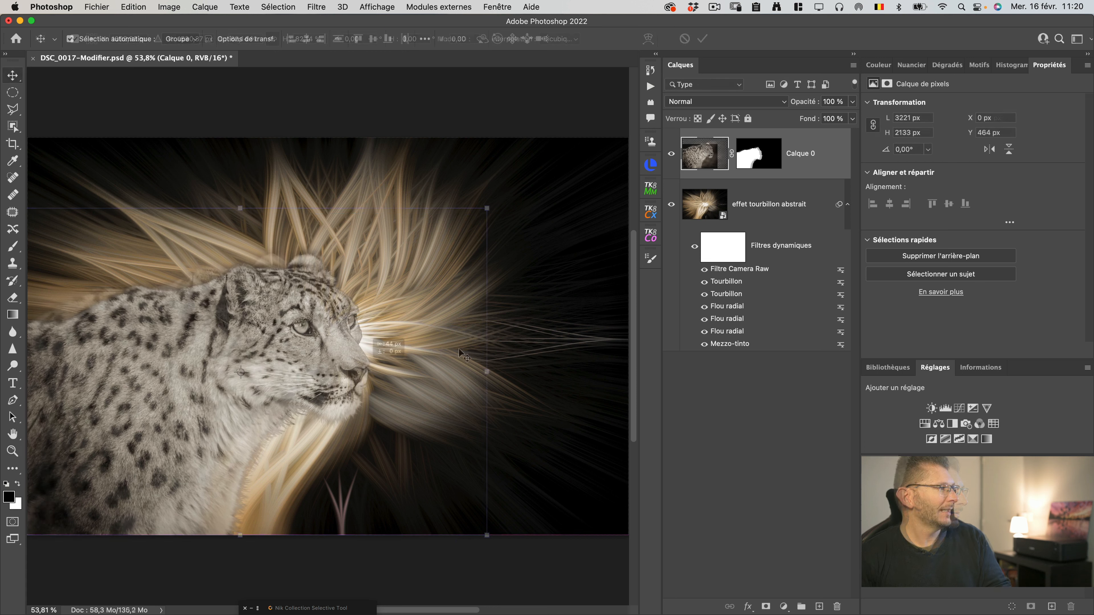
# Step: On Calque 0's mask, draw linear black gradients to fade the leopard's upper back and lower body into the swirl
pyautogui.click(754, 161)
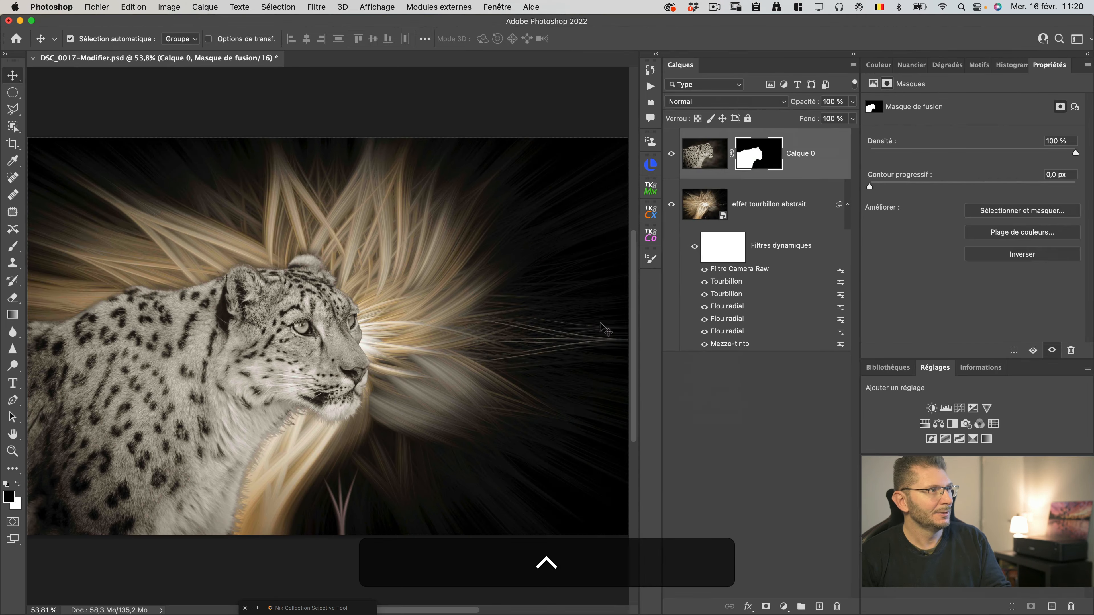
pyautogui.press('g')
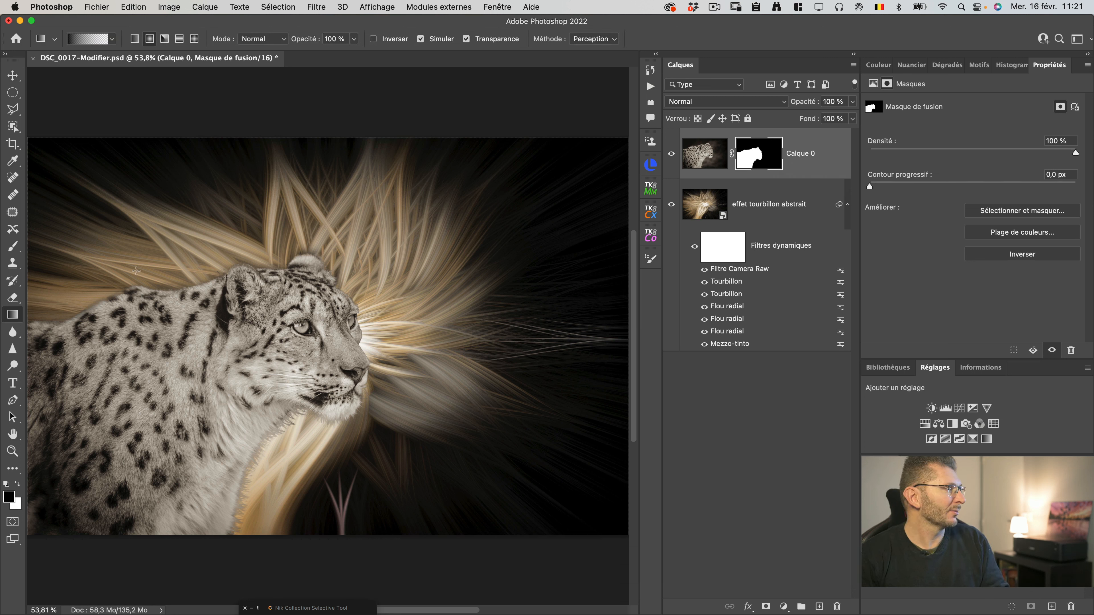
pyautogui.press('shift')
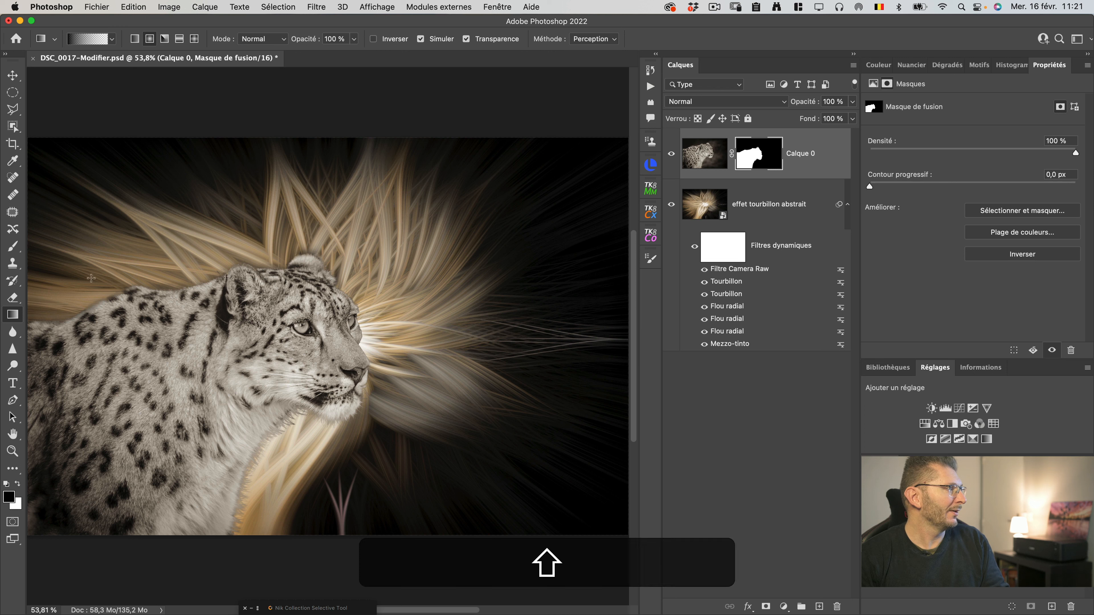
pyautogui.click(135, 39)
pyautogui.moveTo(65, 280); pyautogui.dragTo(113, 327)
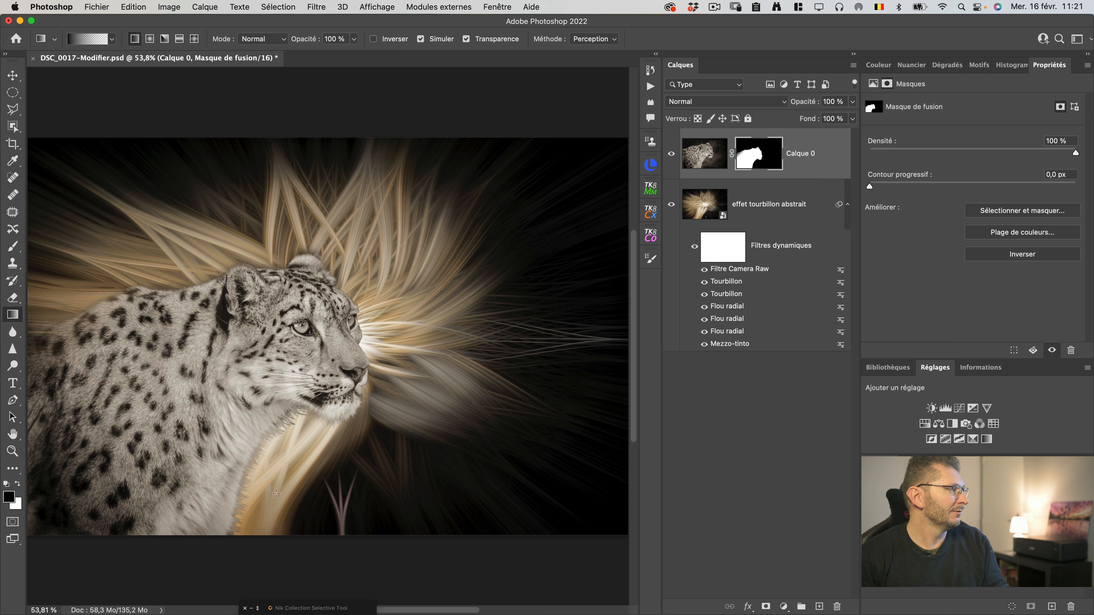
pyautogui.moveTo(139, 576); pyautogui.dragTo(122, 447)
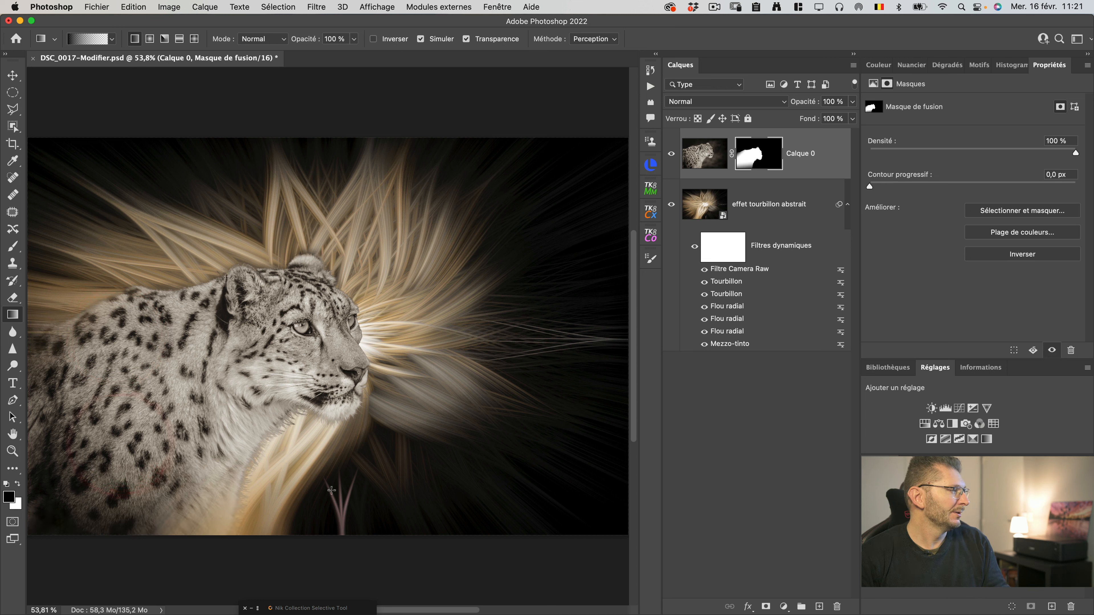
# Step: Try a gradient across the leopard's chest, undo it, and fade the lower-left corner of the body on the mask instead
pyautogui.moveTo(270, 472); pyautogui.dragTo(170, 456)
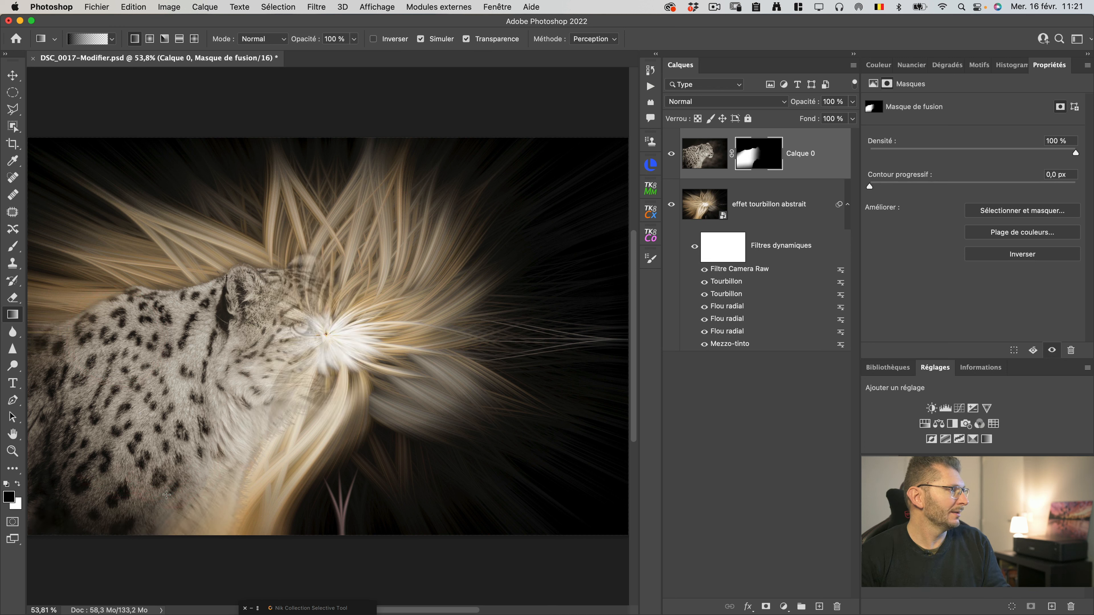
pyautogui.press('super+z')
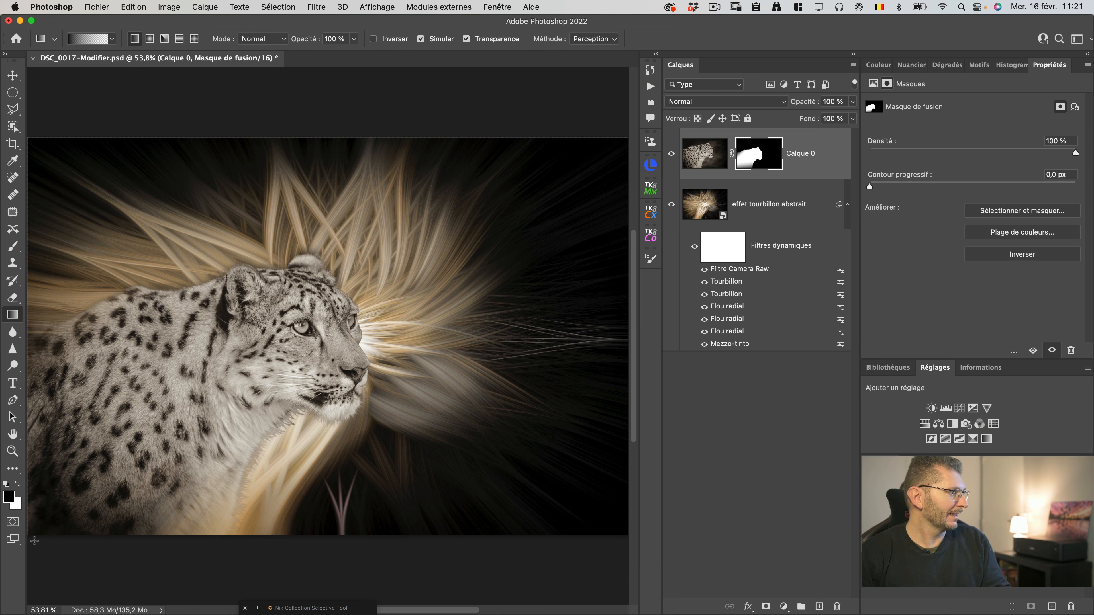
pyautogui.moveTo(70, 485); pyautogui.dragTo(70, 485)
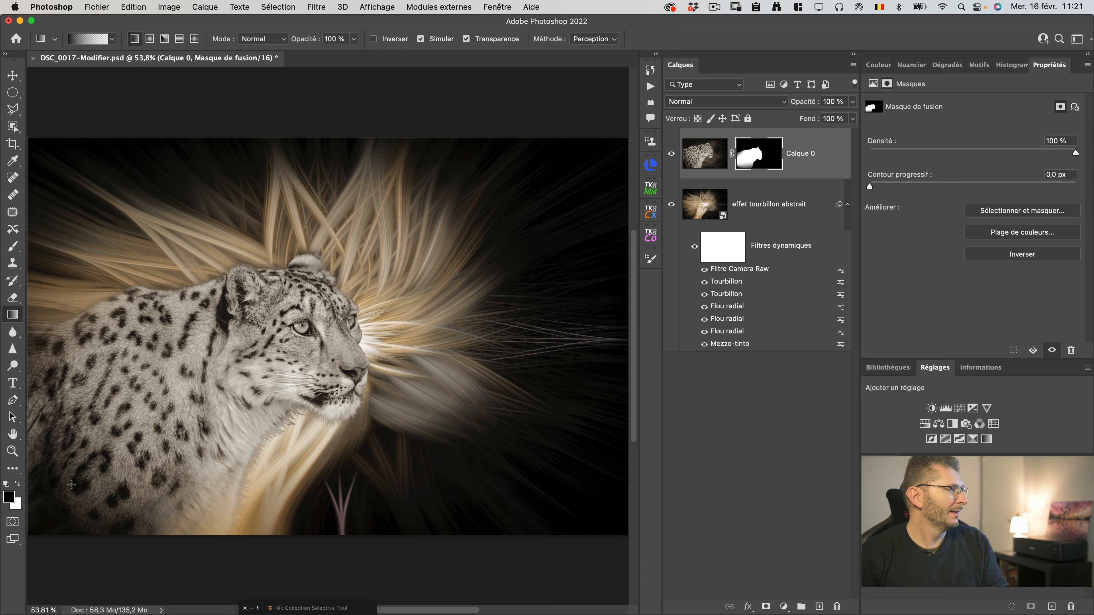
# Step: Use black radial gradients on Calque 0's mask to soften the leopard's chest and back edges into the swirl
pyautogui.click(151, 39)
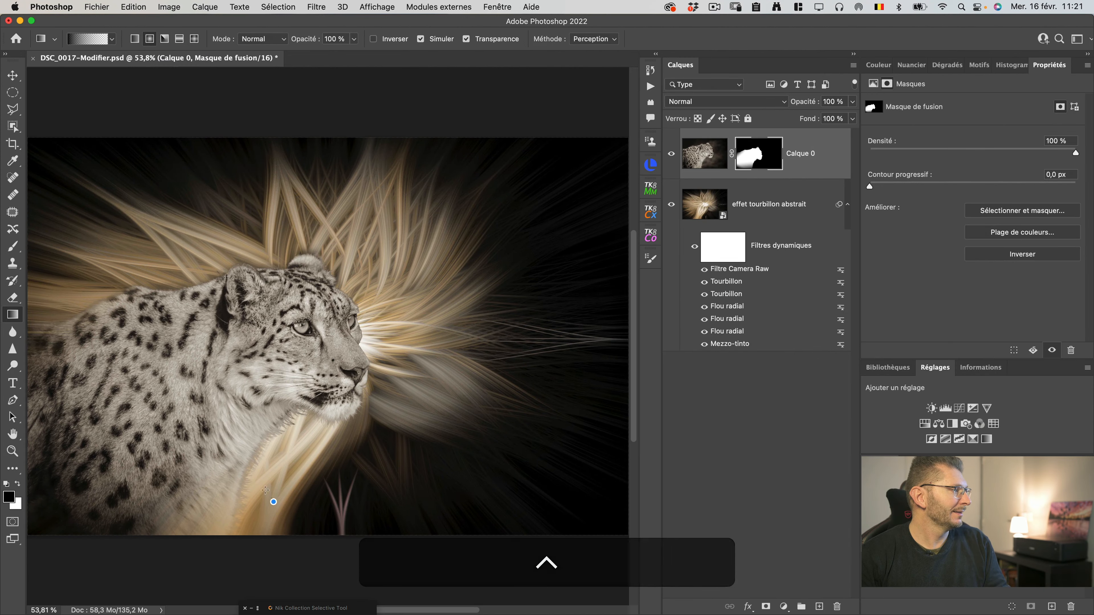
pyautogui.click(211, 449)
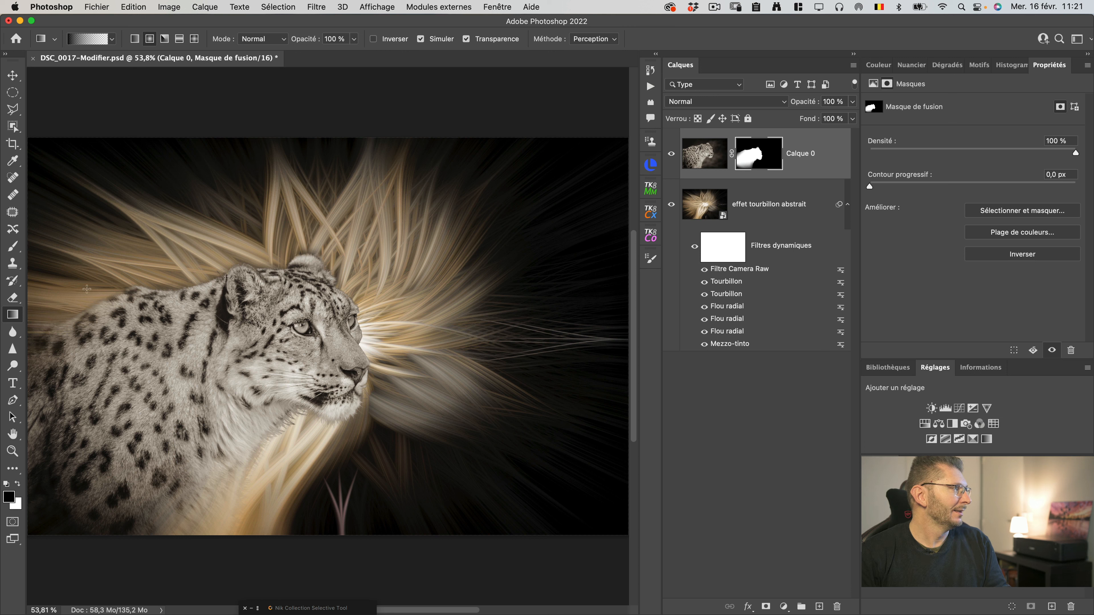
pyautogui.moveTo(139, 323); pyautogui.dragTo(139, 323)
pyautogui.moveTo(126, 262); pyautogui.dragTo(157, 305)
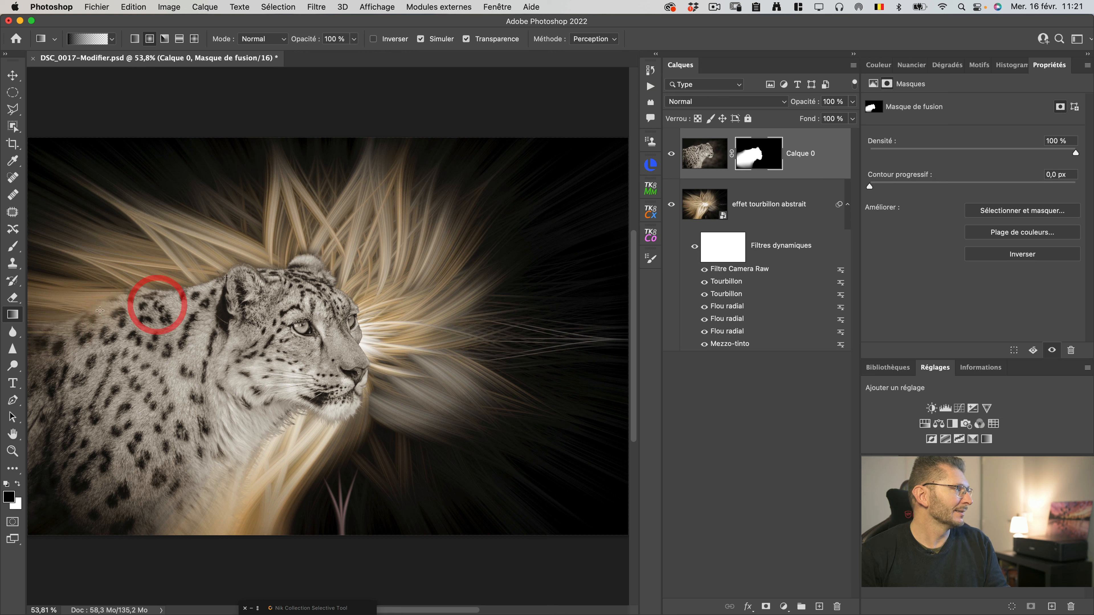
pyautogui.click(81, 337)
pyautogui.click(68, 350)
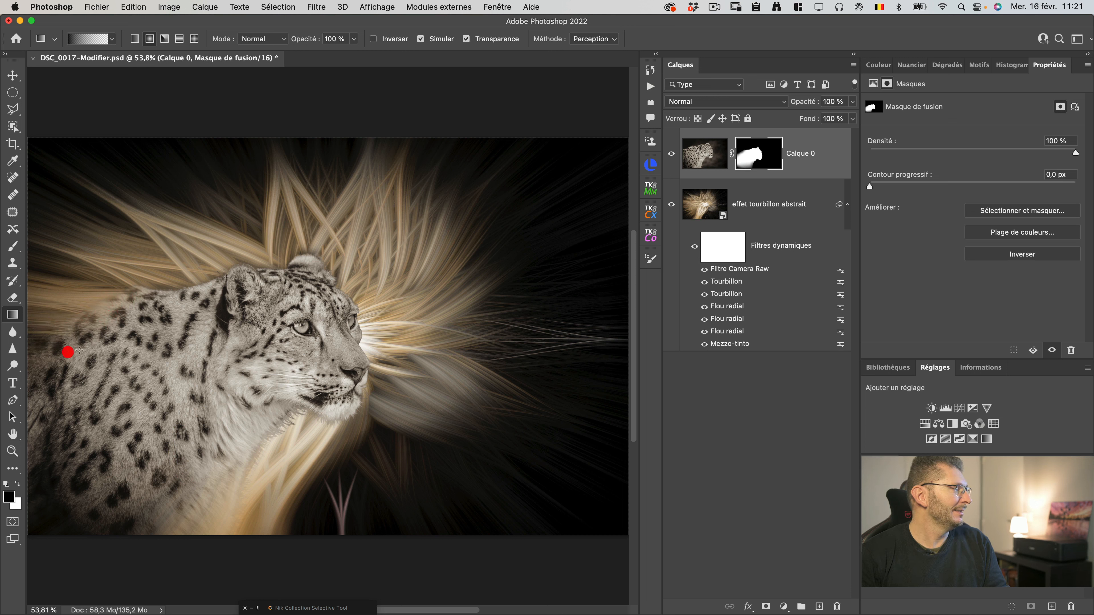
pyautogui.click(189, 307)
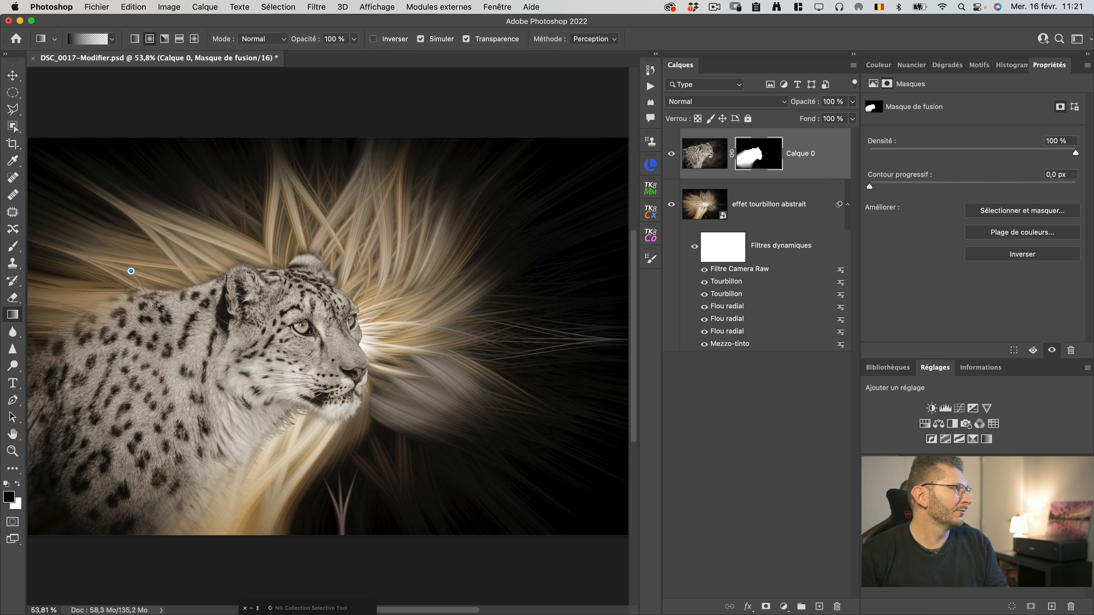
pyautogui.click(167, 316)
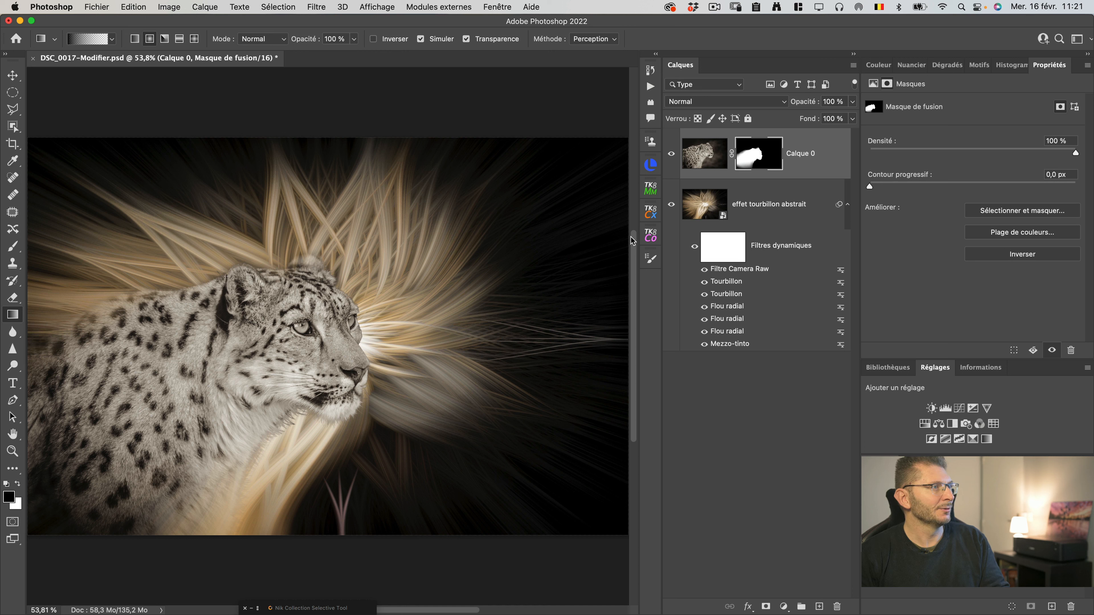
# Step: Add a Courbes adjustment clipped to Calque 0, darkening the shadows and placing a highlight point at input 178, output 174
pyautogui.click(783, 607)
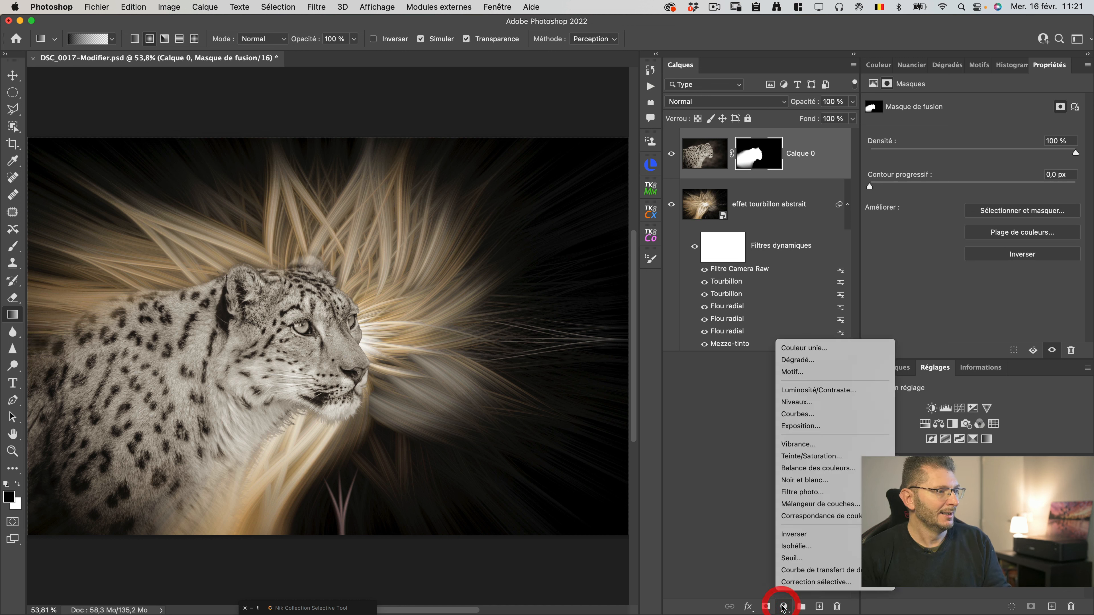
pyautogui.click(801, 414)
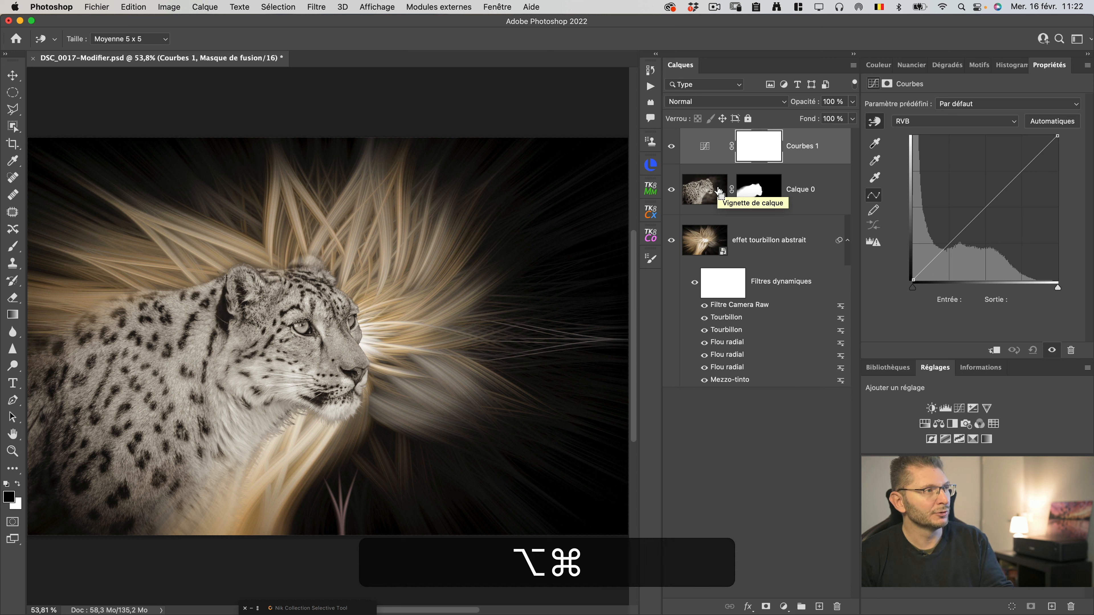
pyautogui.press('alt+super+g')
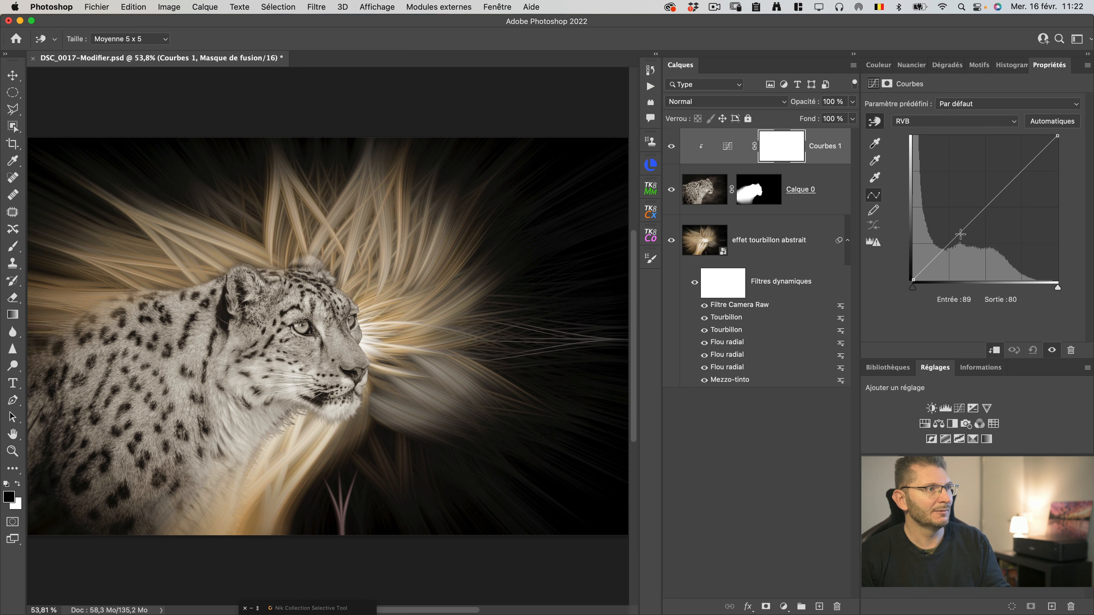
pyautogui.moveTo(951, 239); pyautogui.dragTo(964, 243)
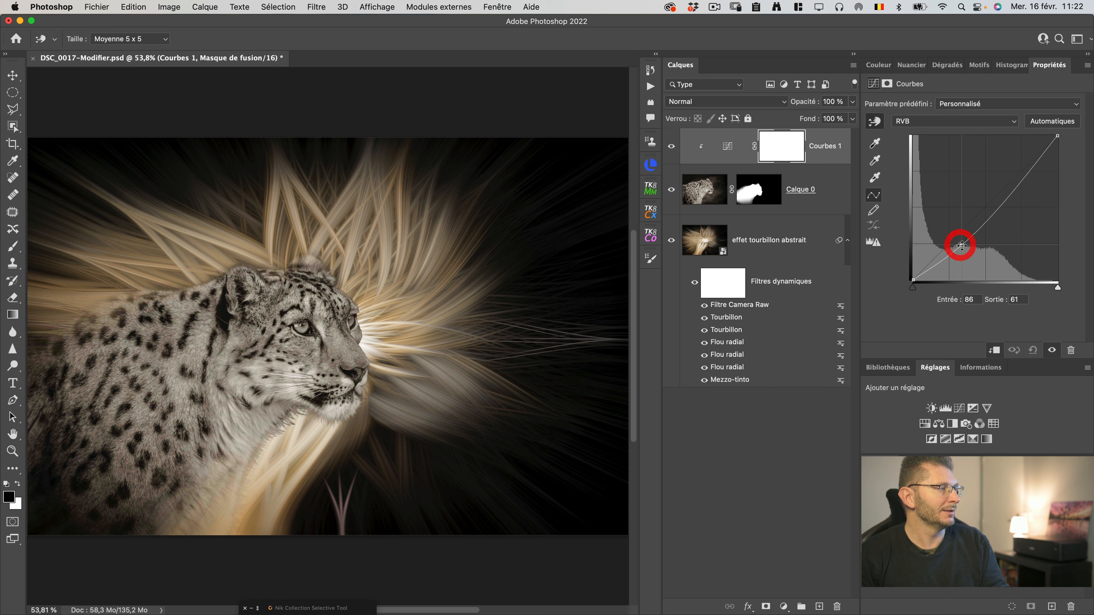
pyautogui.moveTo(1014, 179); pyautogui.dragTo(1013, 182)
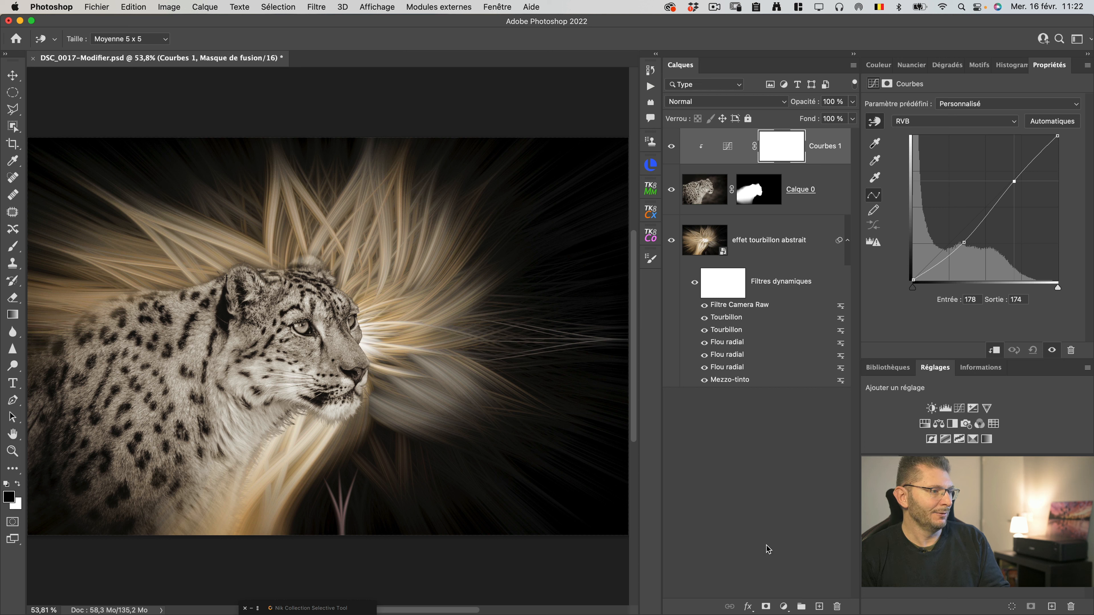
# Step: Add a Teinte/Saturation adjustment clipped to Calque 0 and nudge its global saturation slightly up
pyautogui.click(785, 607)
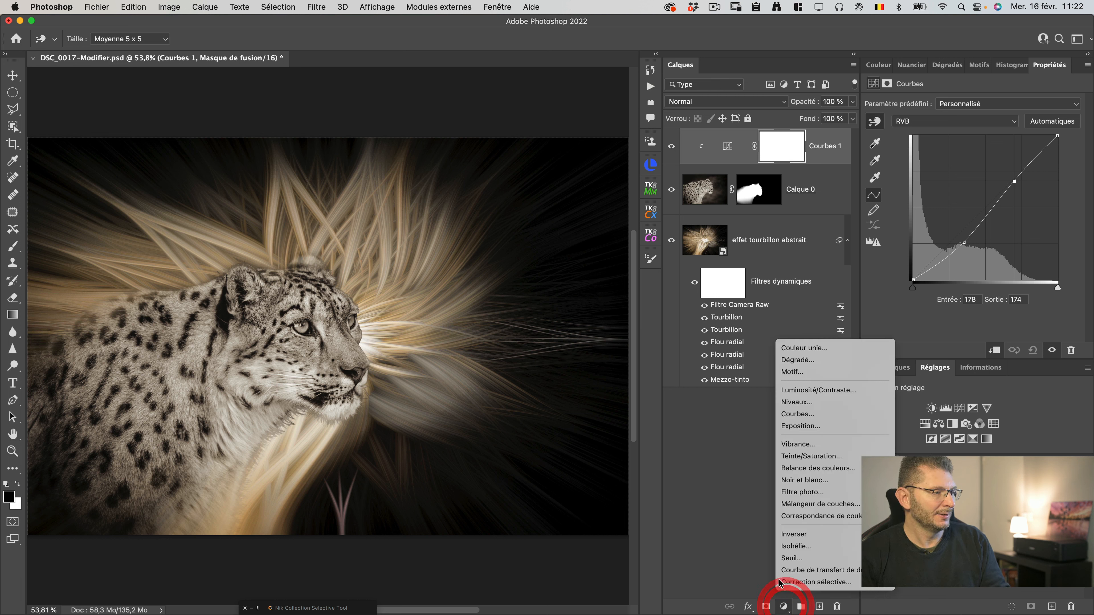
pyautogui.click(830, 457)
pyautogui.press('alt+super')
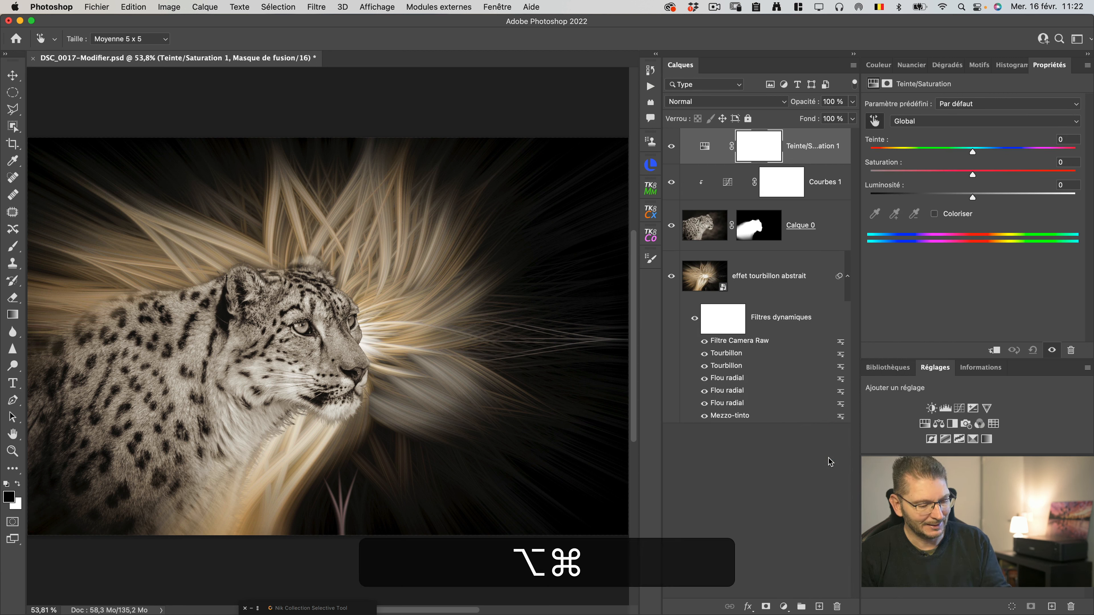
pyautogui.press('alt+super+g')
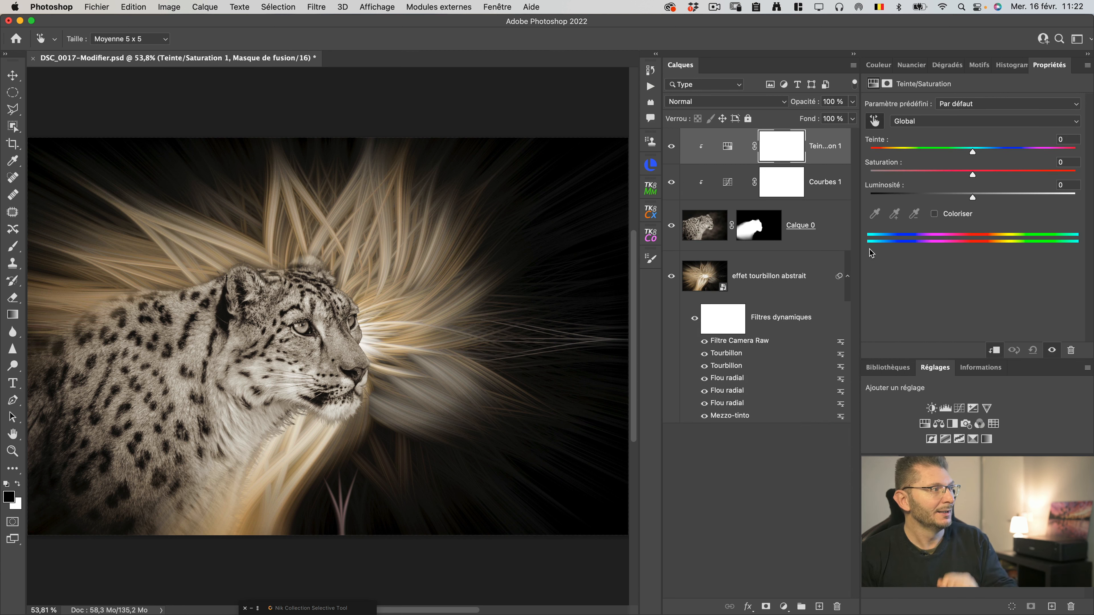
pyautogui.moveTo(975, 177); pyautogui.dragTo(978, 178)
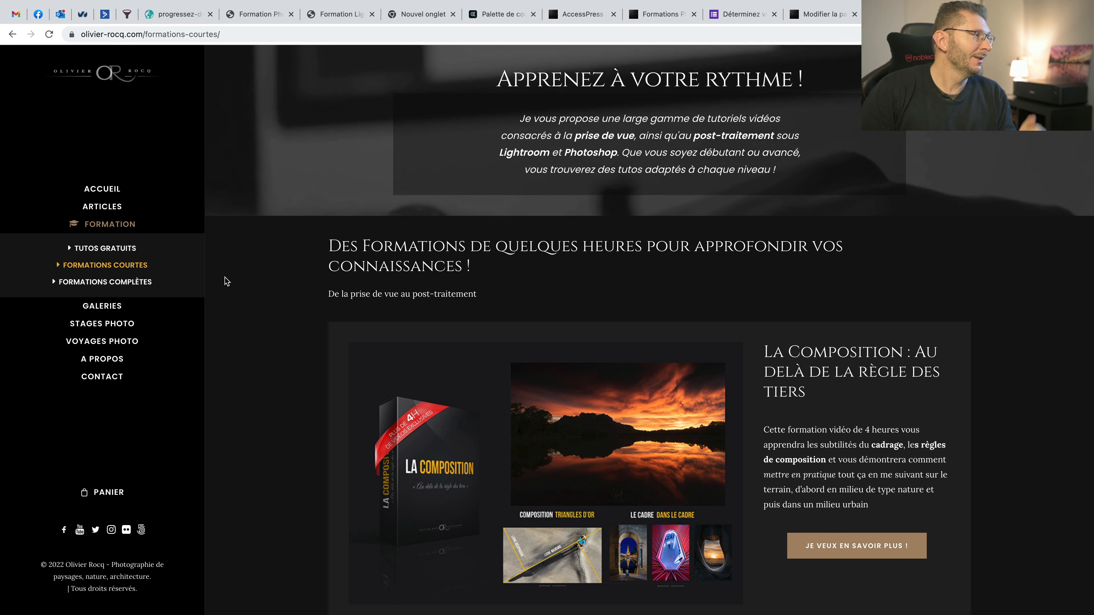
# Step: In the browser, open the Formation Photoshop page under Formations complètes and examine the course description, programme and level test
pyautogui.click(127, 282)
pyautogui.click(123, 300)
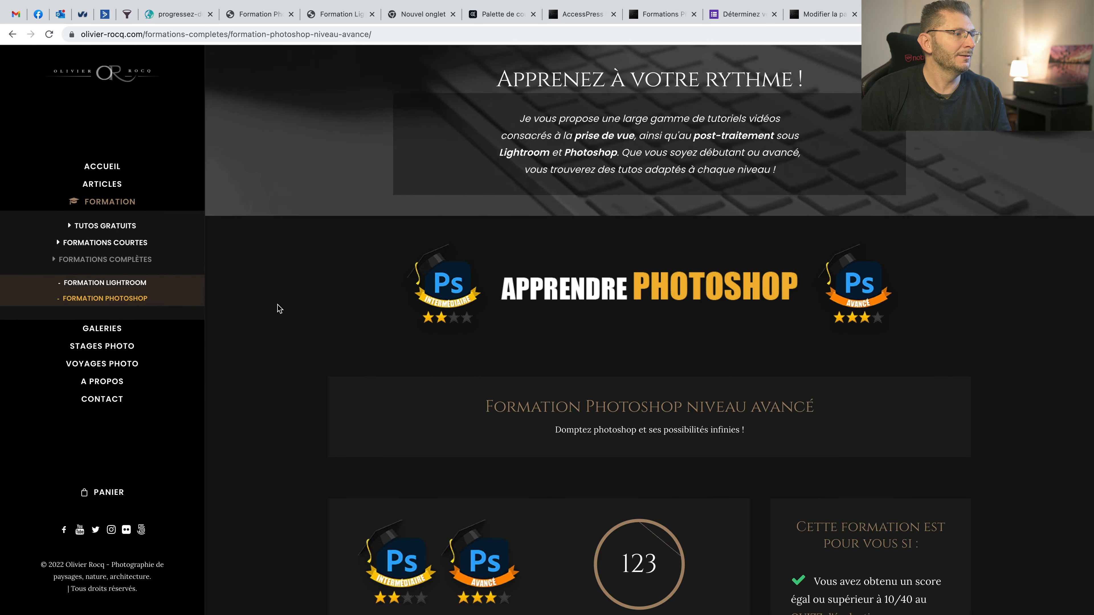
pyautogui.scroll(-2, 277, 304)
pyautogui.scroll(-20, 278, 304)
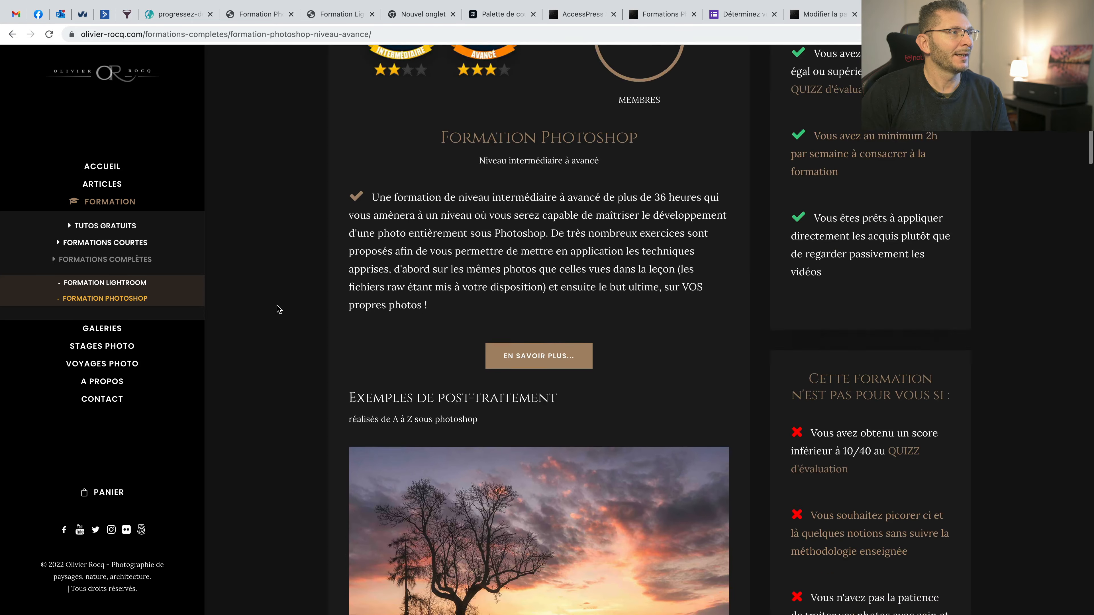
pyautogui.scroll(-8, 310, 339)
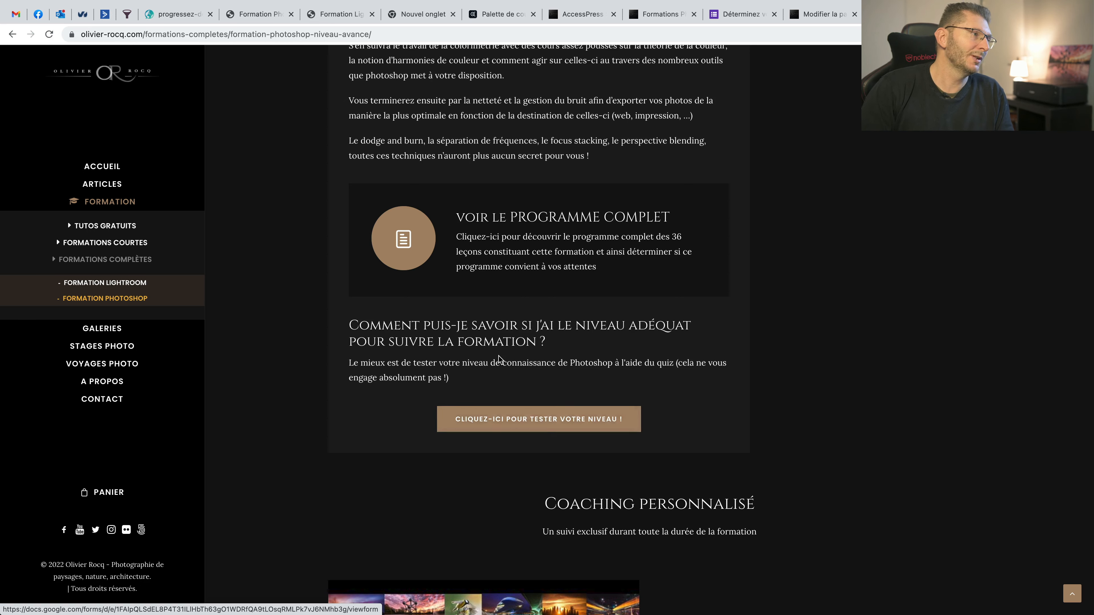
pyautogui.scroll(-5, 499, 359)
pyautogui.scroll(4, 499, 359)
pyautogui.scroll(5, 499, 358)
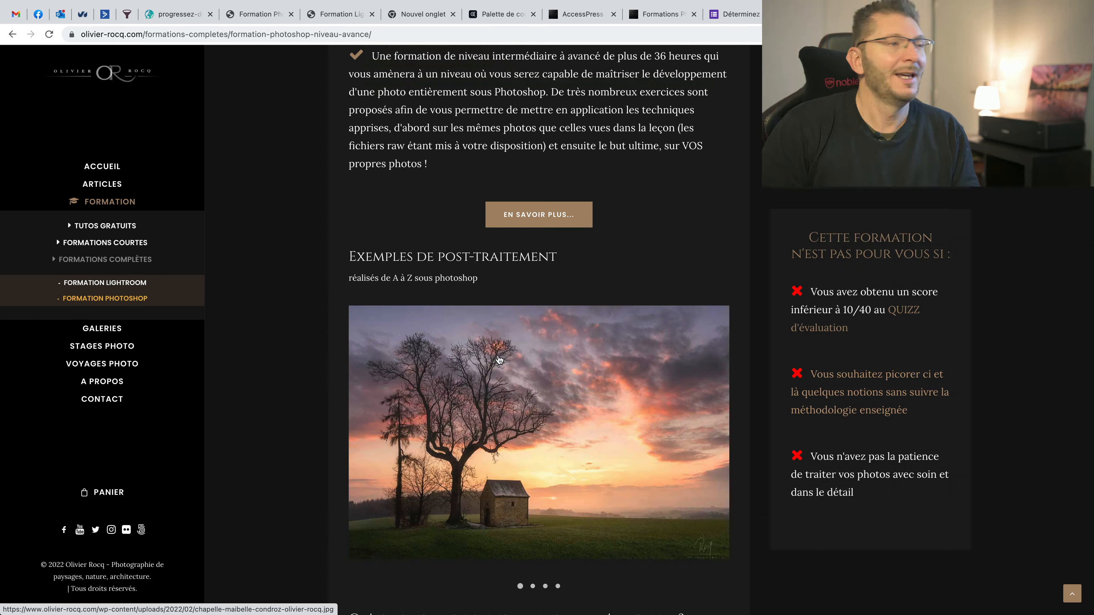